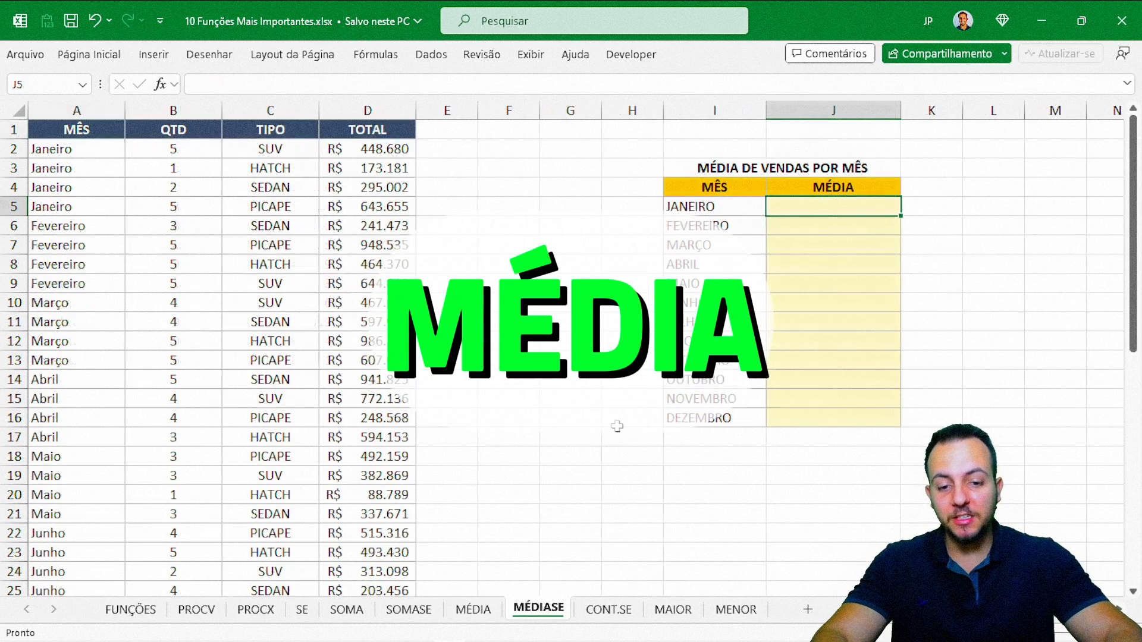
Review the example sheets for the different functions and return to the function list on the FUNÇÕES sheet.
key("ctrl+Page_Down")
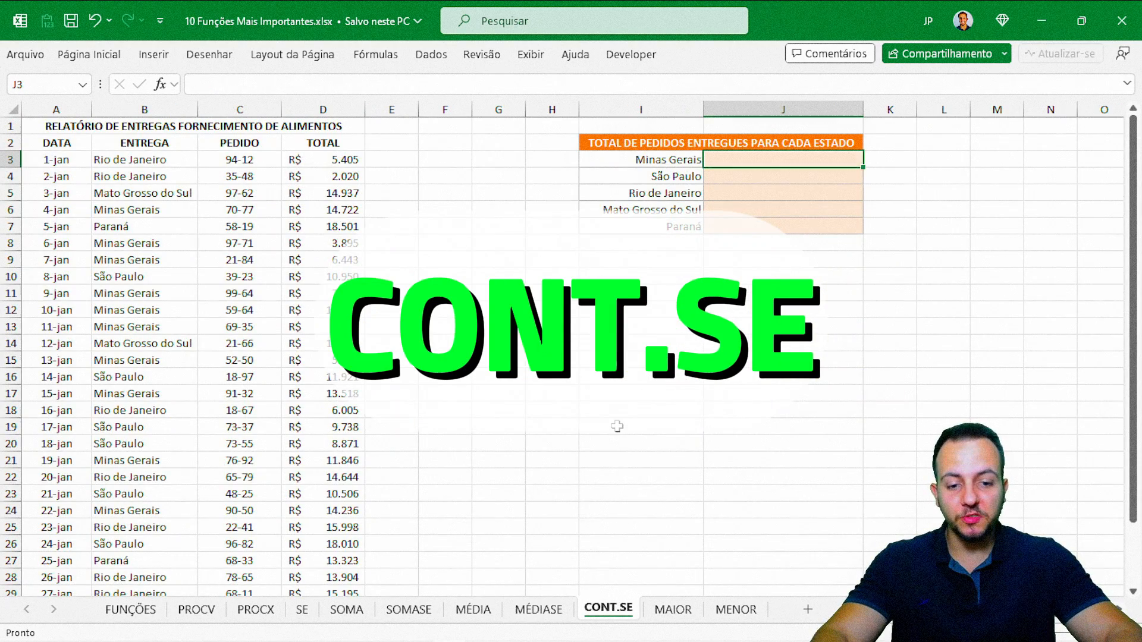
key("ctrl+Page_Down")
key("ctrl+Page_Down")
key("ctrl+Page_Up")
key("ctrl+Page_Up")
key("ctrl+Page_Up")
key("ctrl+Page_Up")
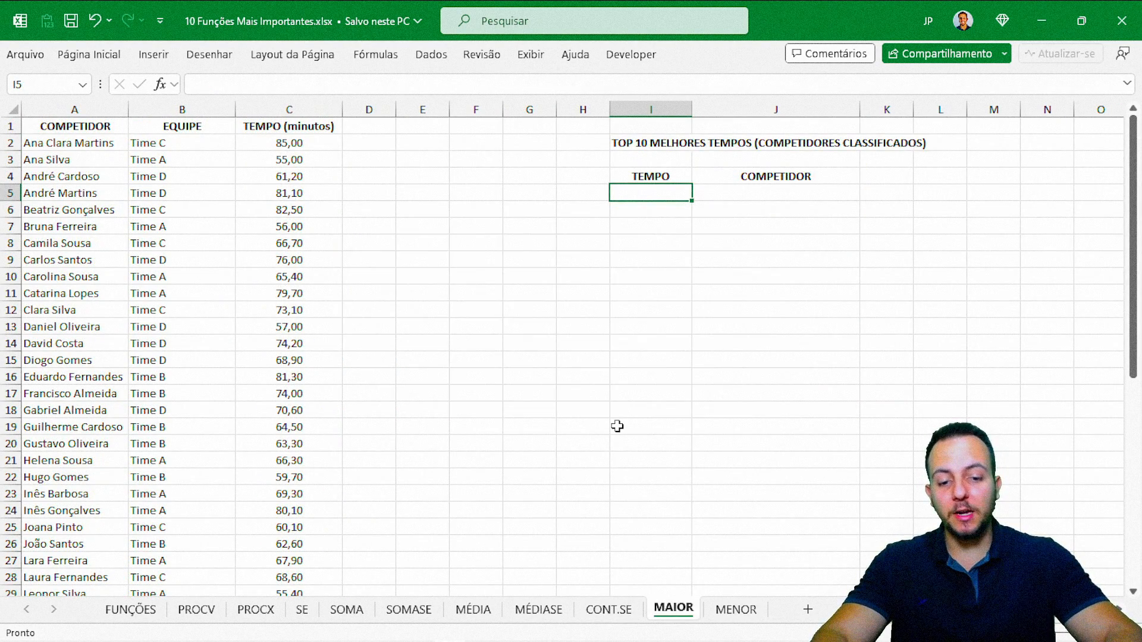
key("ctrl+Page_Up")
key("ctrl+Page_Up")
key("ctrl+Page_Up")
key("ctrl+Page_Up")
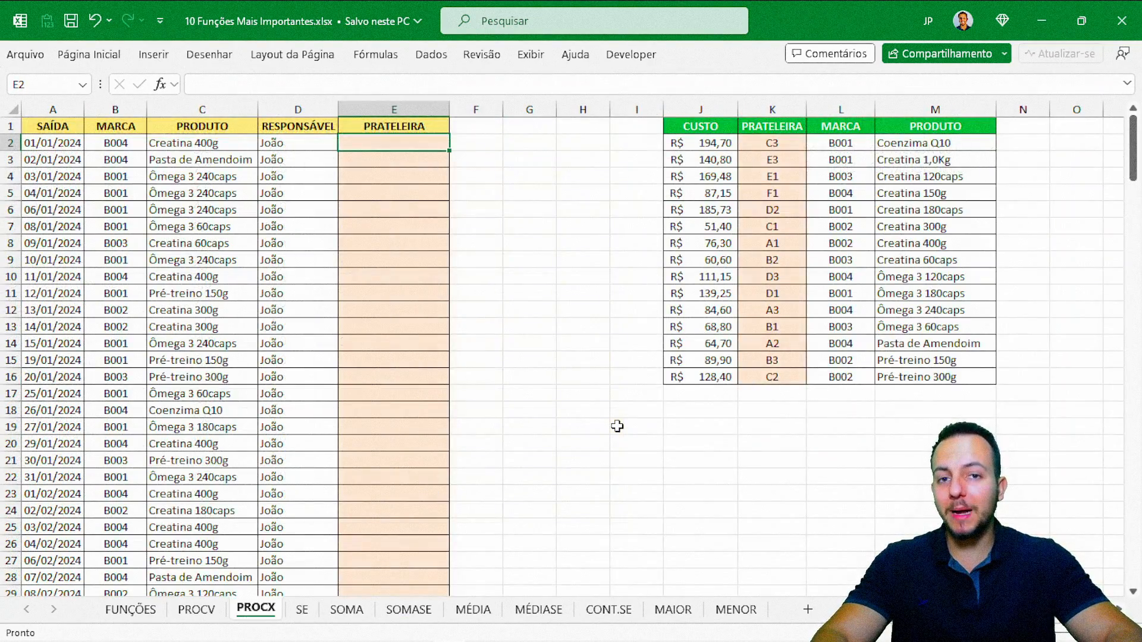
key("ctrl+Page_Up")
key("ctrl+Page_Up")
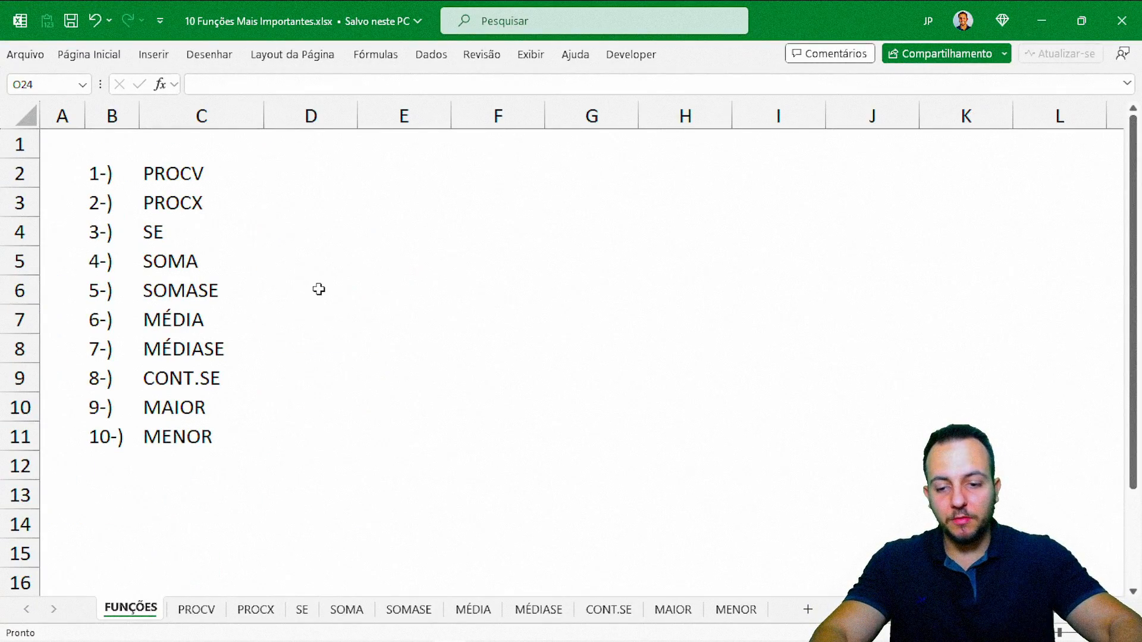
Open the PROCV sheet and examine each column of the sales table, including the empty CUSTO column.
key("ctrl+Page_Down")
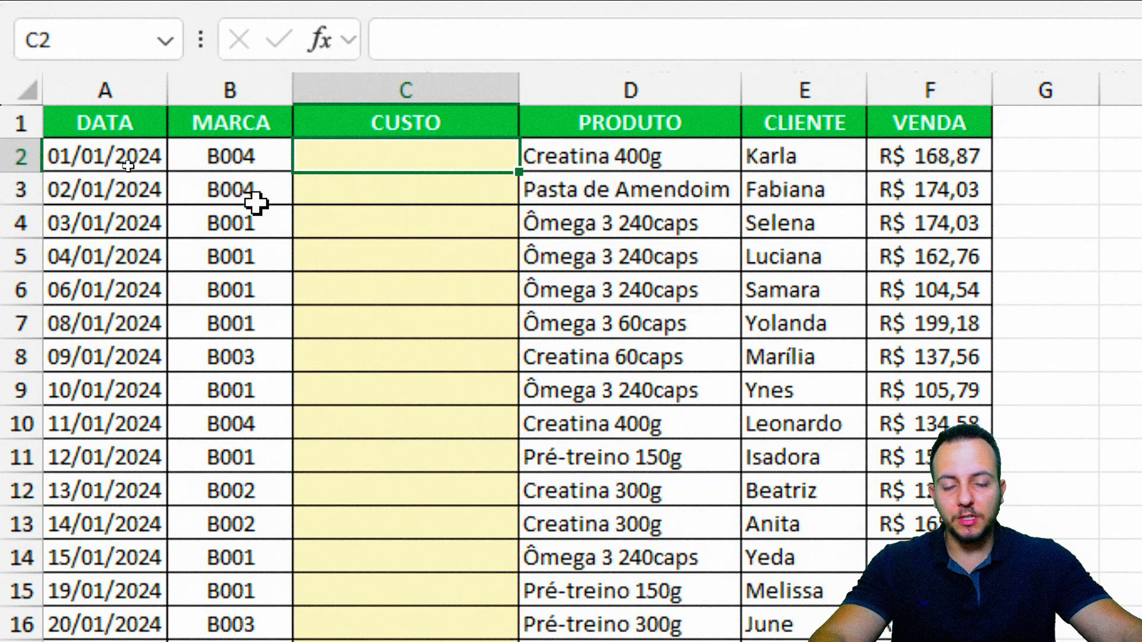
left_click(125, 90)
left_click(179, 89)
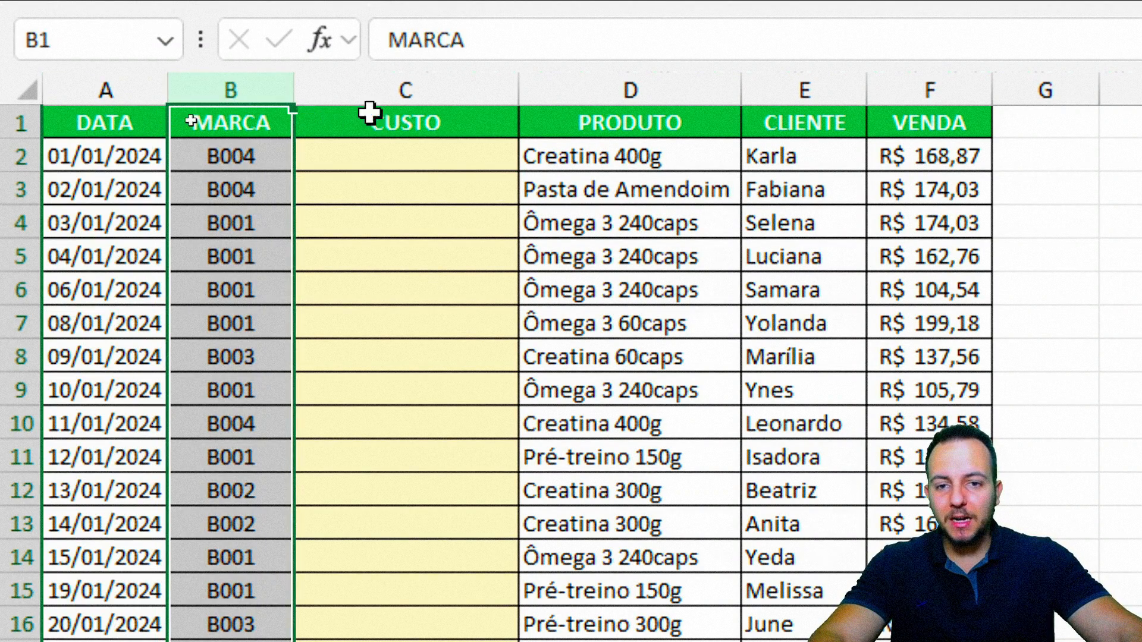
left_click(375, 89)
left_click(625, 88)
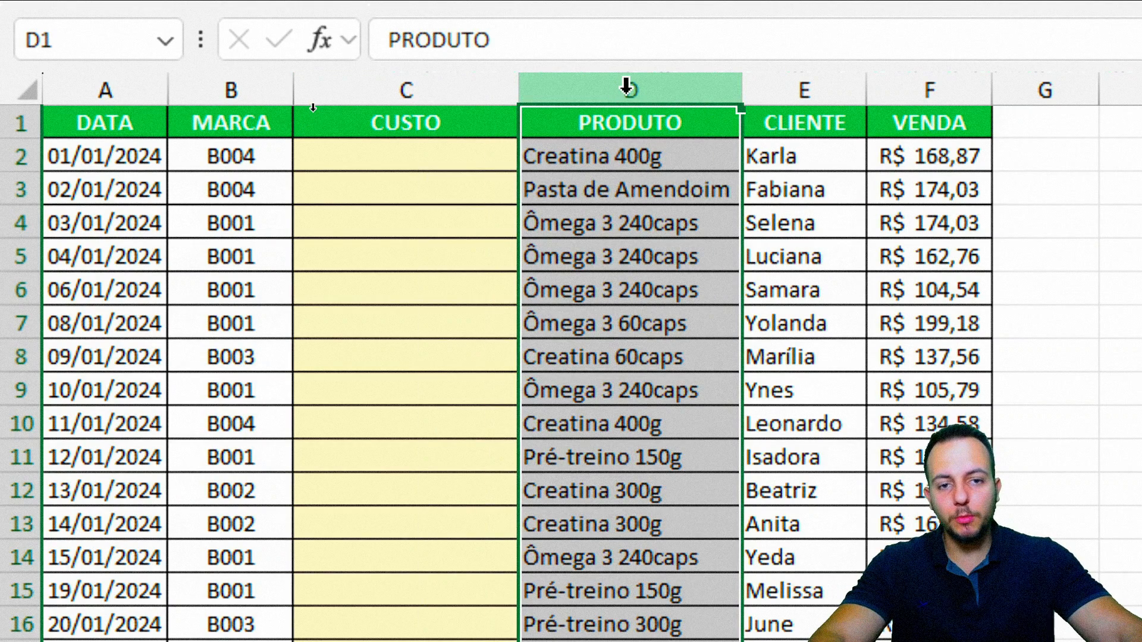
left_click(800, 90)
left_click(883, 88)
left_click(412, 160)
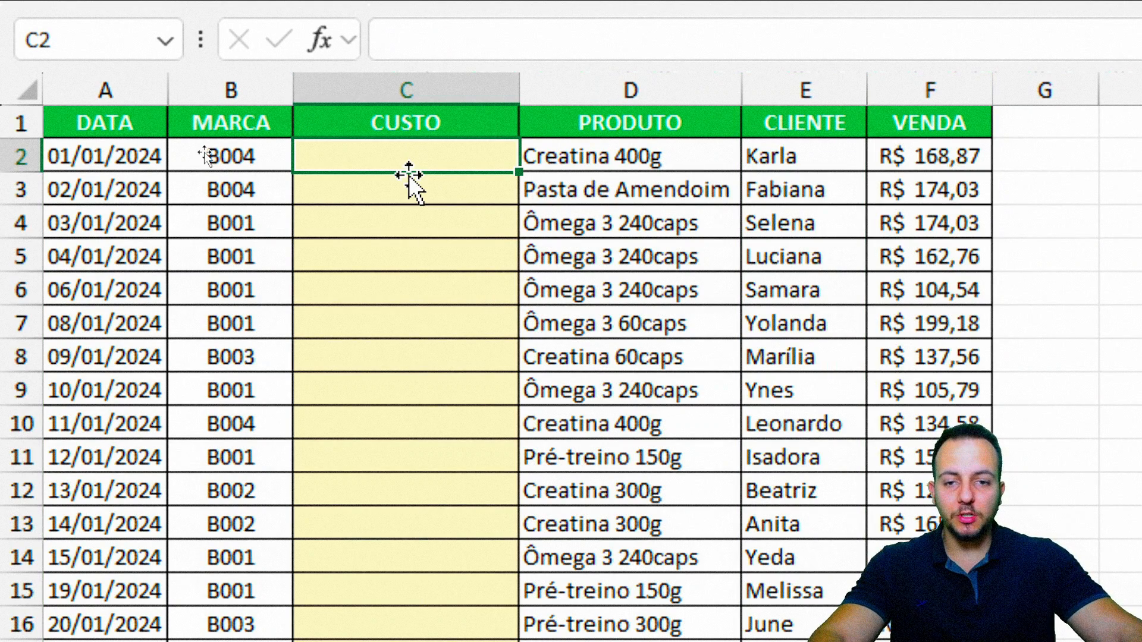
left_click(433, 89)
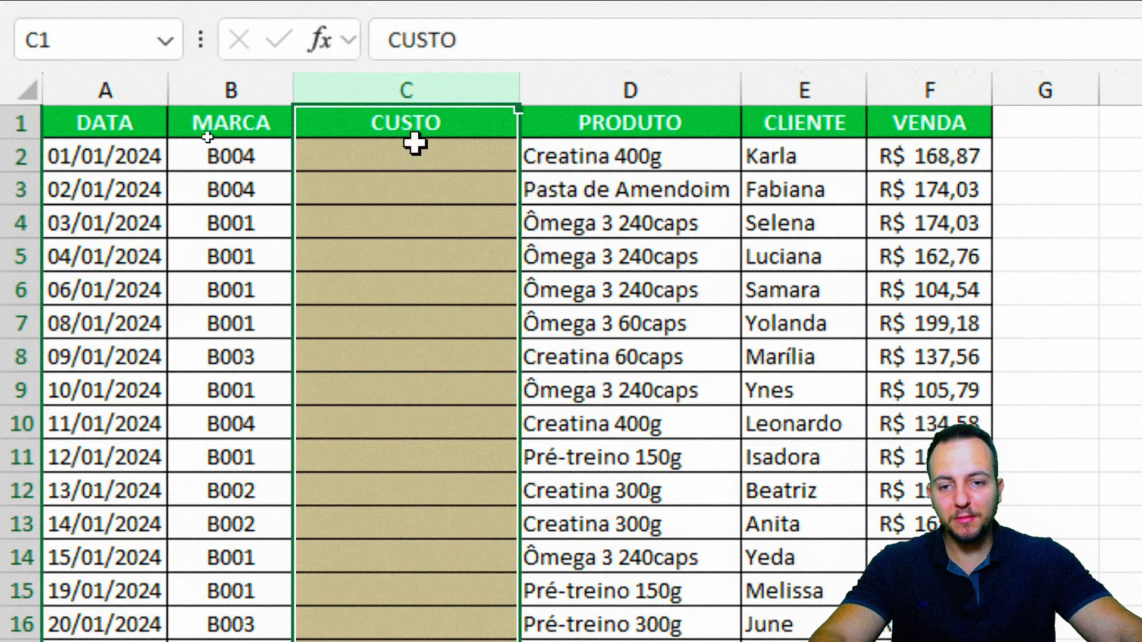
left_click(413, 155)
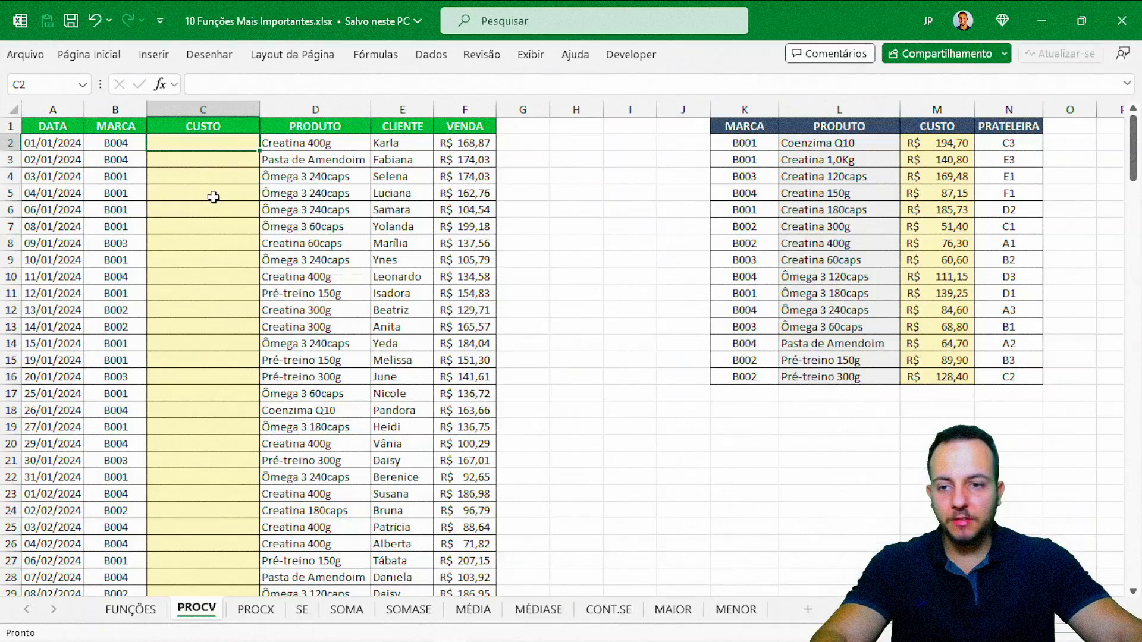
Examine the extent of the sales table's empty CUSTO column and the product costs in the lookup table.
scroll(213, 197, "down", 20)
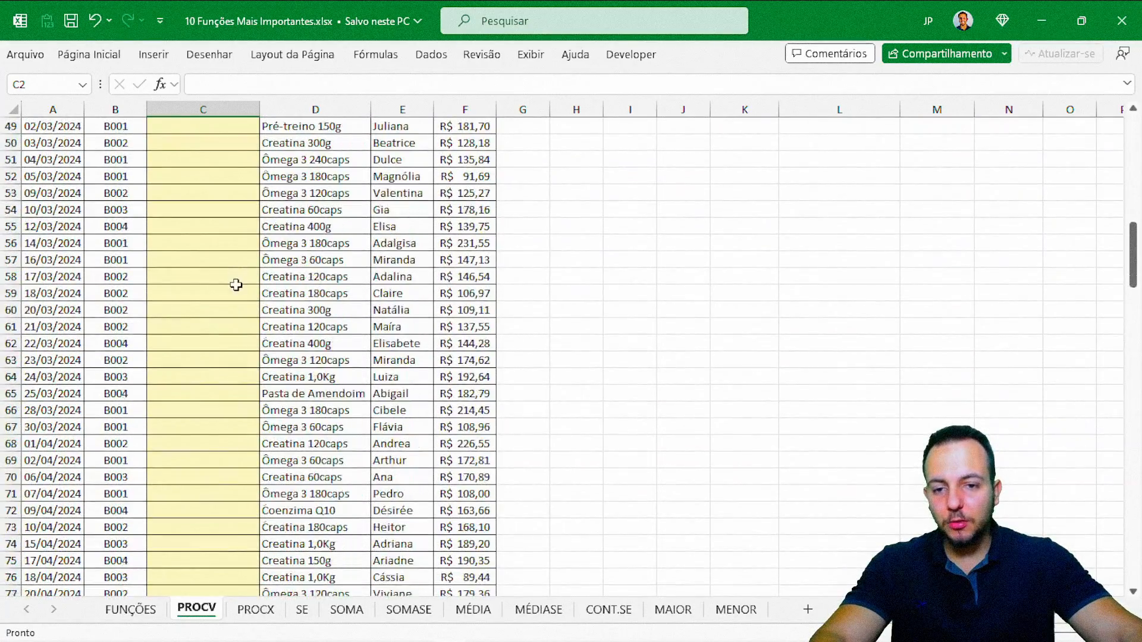
scroll(236, 292, "down", 20)
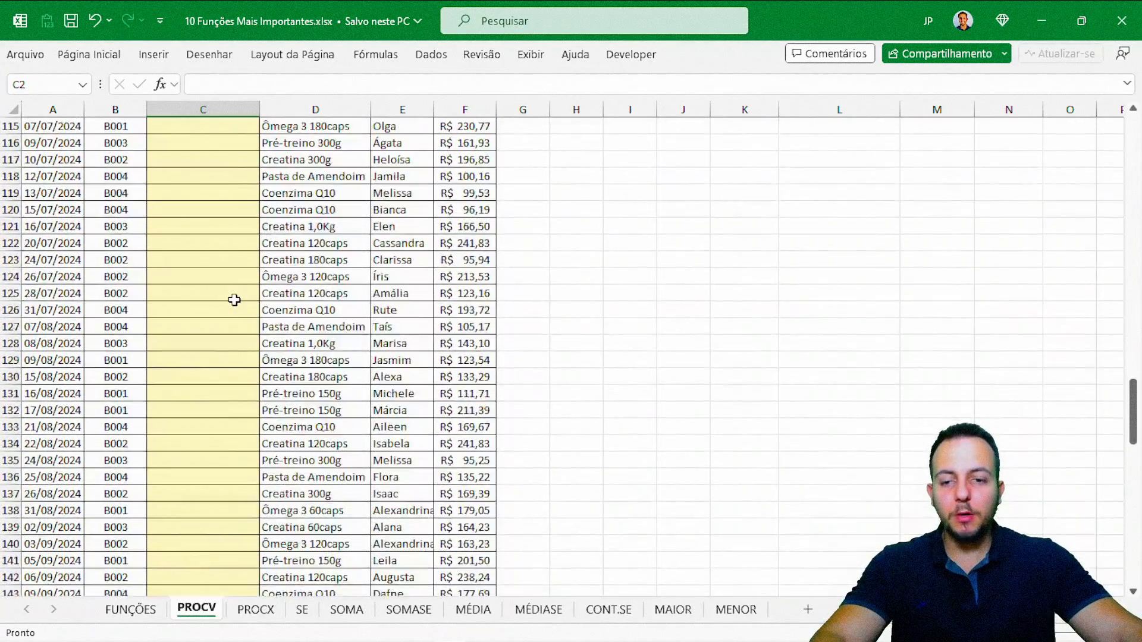
scroll(234, 300, "up", 20)
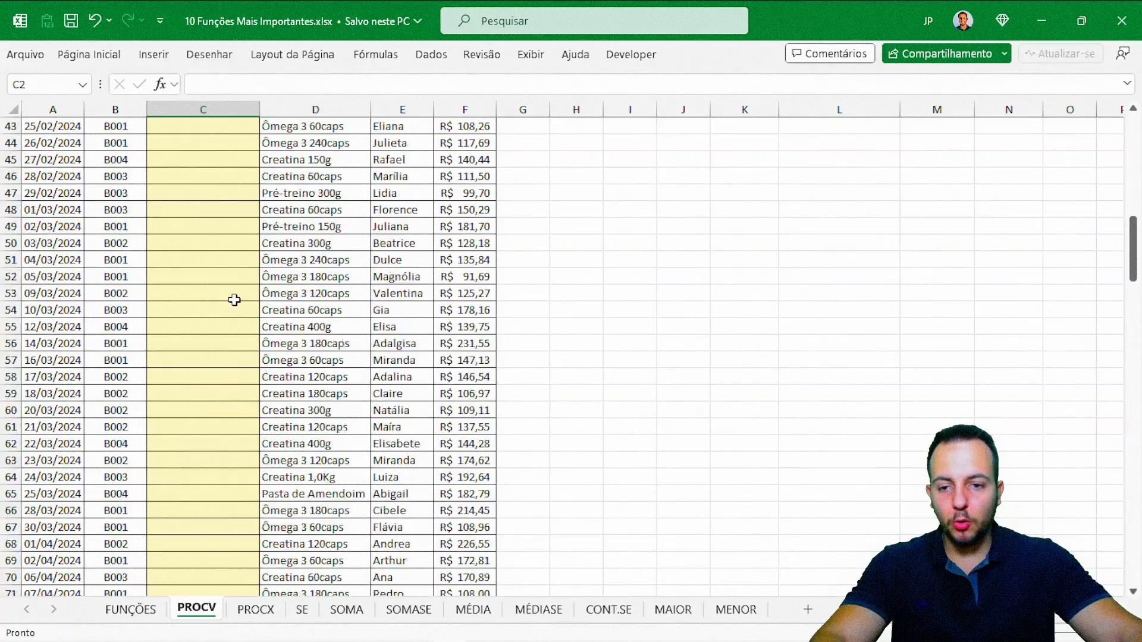
scroll(235, 300, "up", 2)
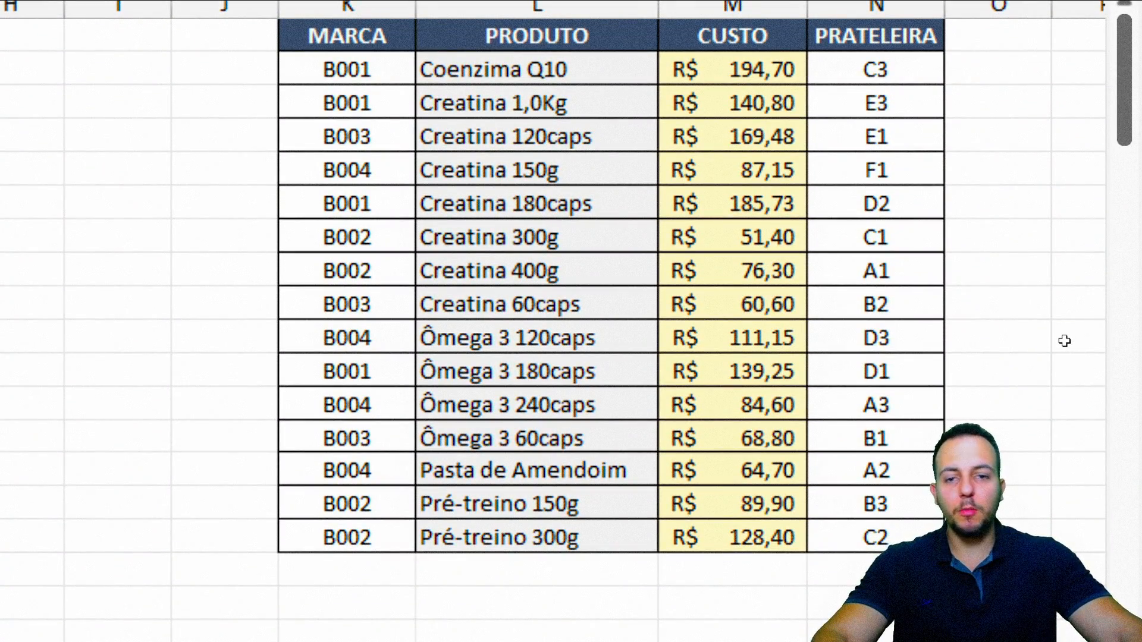
left_click_drag(646, 77, 708, 101)
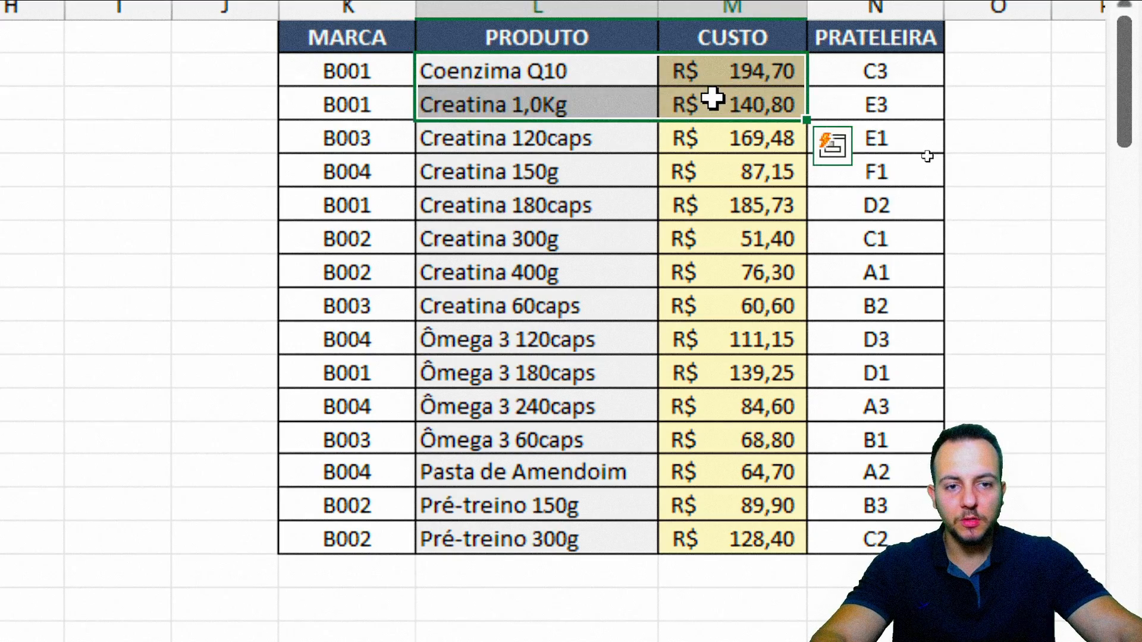
left_click(732, 101)
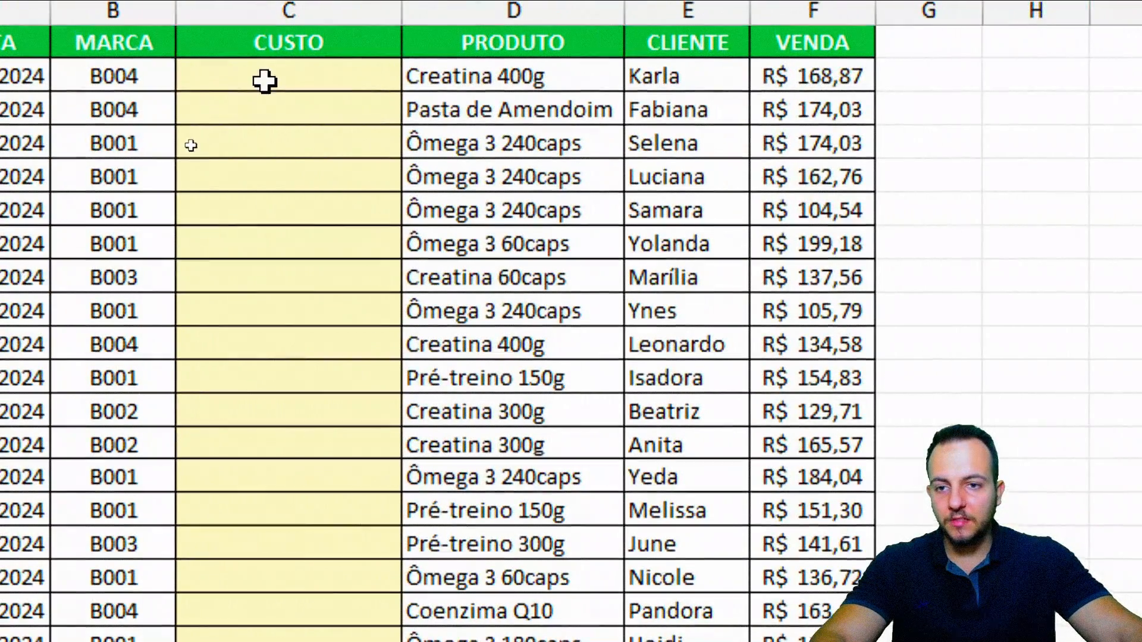
Try entering 79,90 manually as the cost in C2, and undo the entry.
left_click(265, 81)
type("79,90")
key("Return")
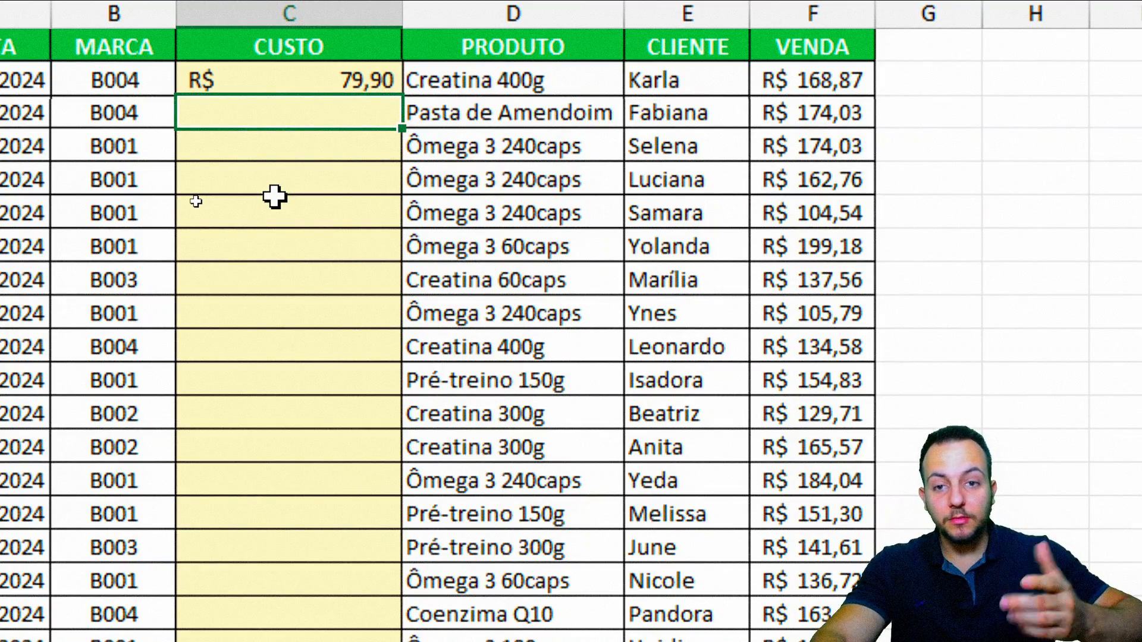
key("ctrl+z")
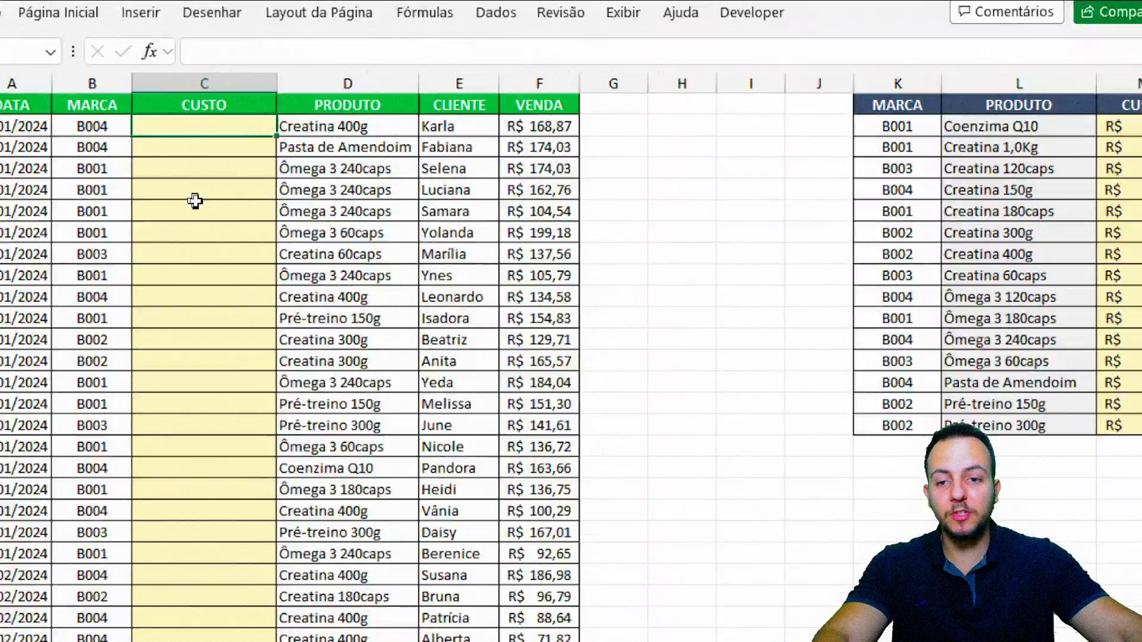
scroll(294, 546, "down", 19)
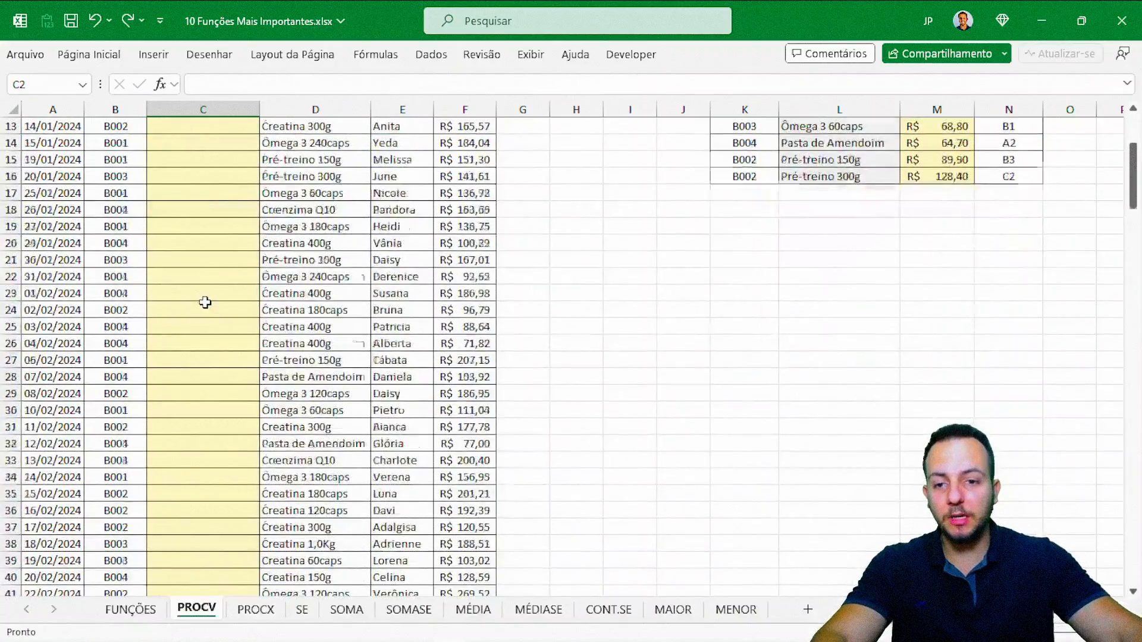
scroll(205, 303, "down", 8)
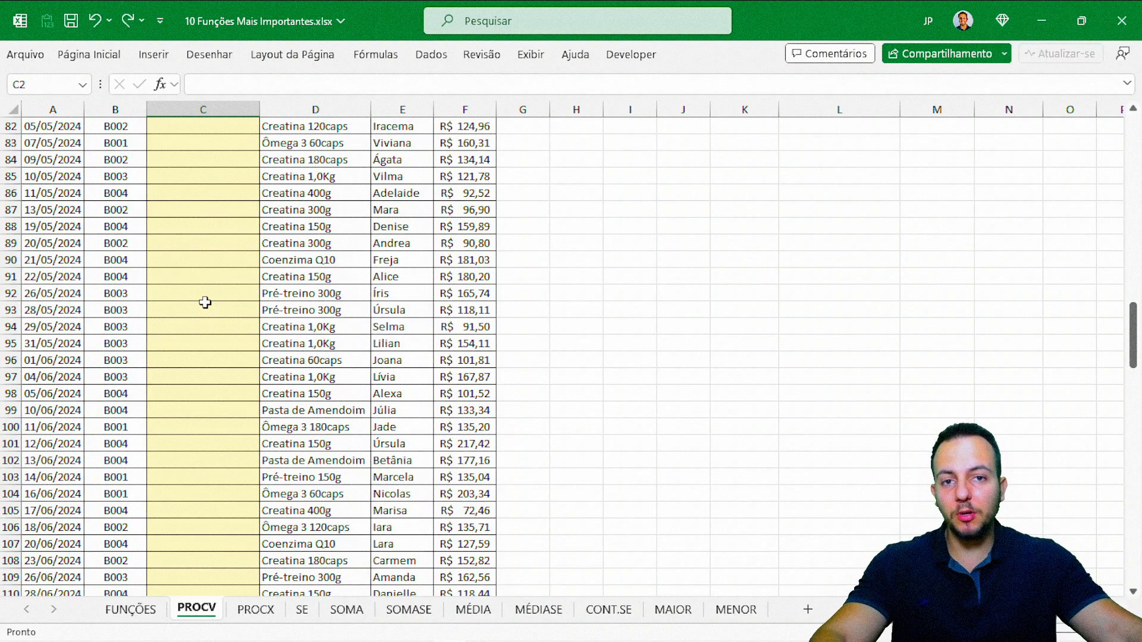
scroll(204, 303, "up", 20)
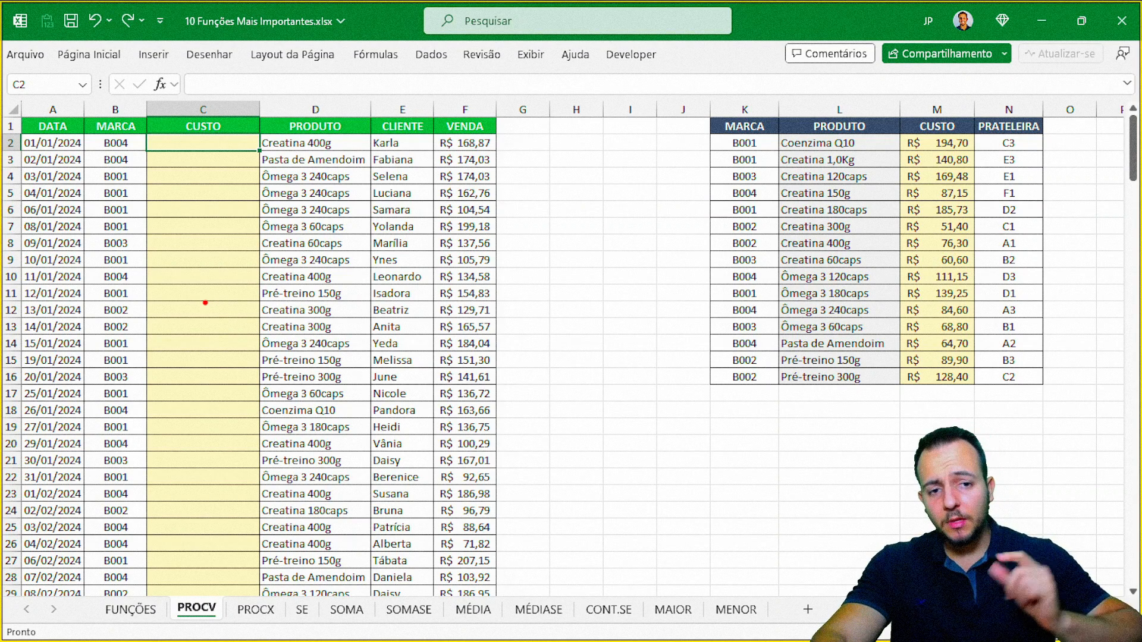
Annotate the screen with a red rectangle around the lookup table and arrows towards the CUSTO column.
left_click_drag(699, 84, 1059, 399)
left_click_drag(676, 223, 575, 153)
left_click_drag(658, 277, 513, 185)
left_click_drag(619, 318, 554, 266)
key("ctrl+z")
key("ctrl+z")
key("ctrl+z")
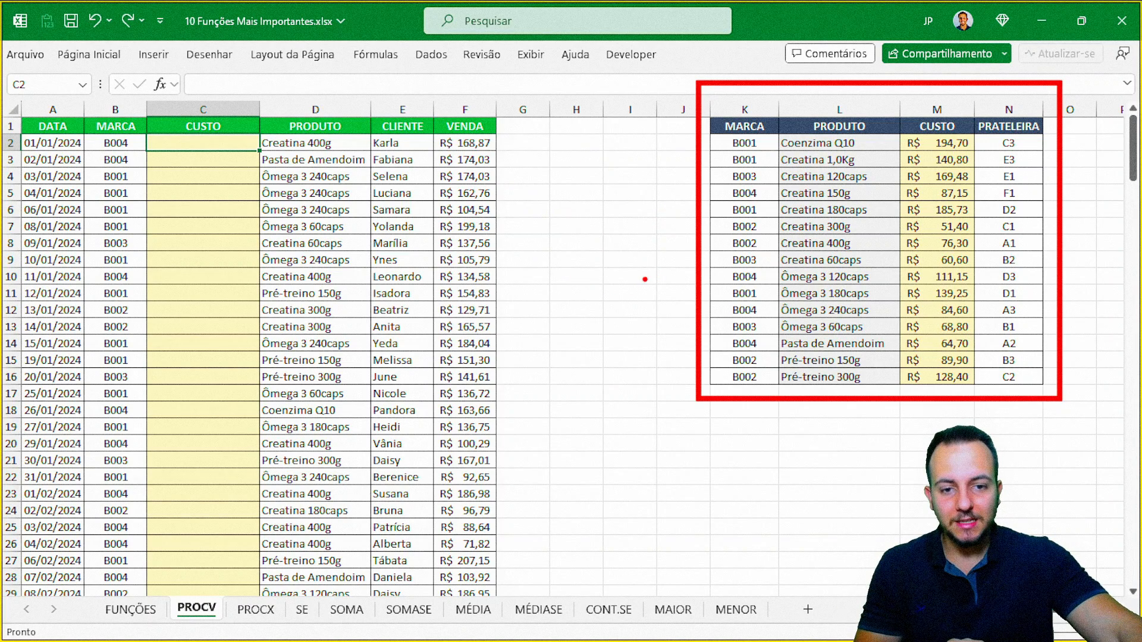
mouse_move(664, 273)
left_mouse_down()
mouse_move(443, 318)
mouse_move(214, 157)
left_mouse_up()
mouse_move(189, 197)
left_mouse_down()
mouse_move(212, 150)
mouse_move(250, 178)
left_mouse_up()
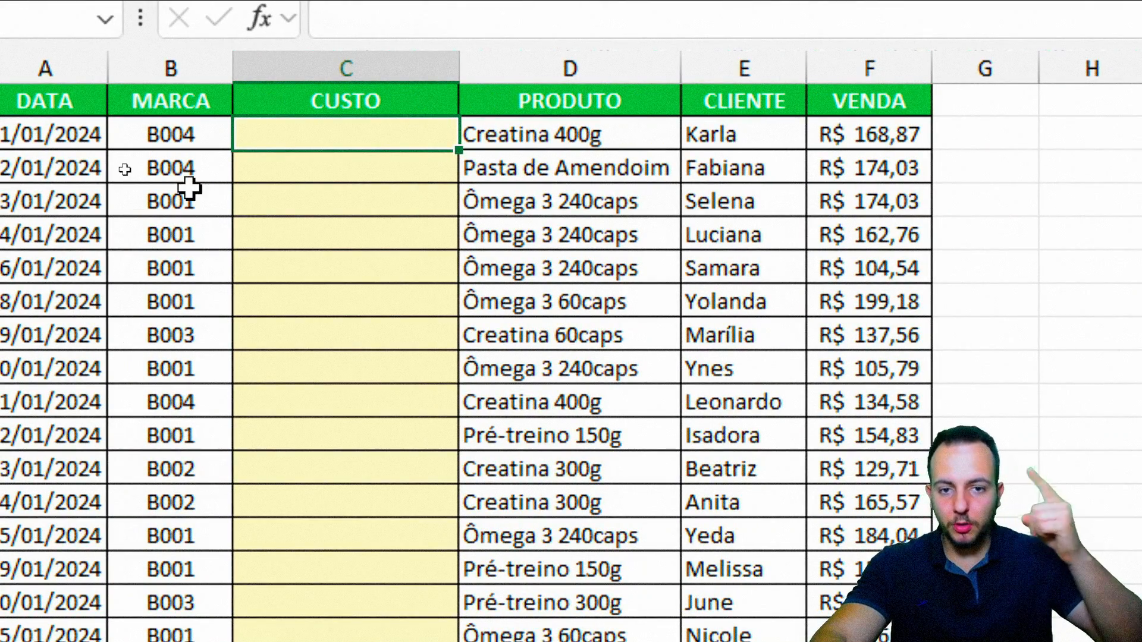
Start a PROCV formula in C2 with the product in D2 as the lookup value.
left_click(538, 141)
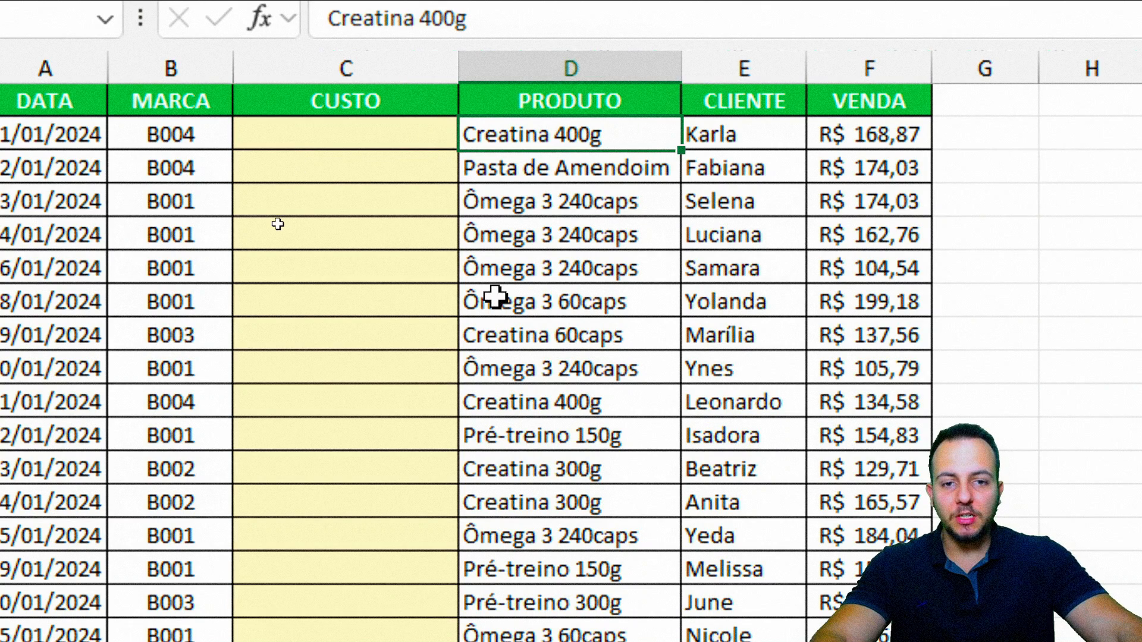
left_click(416, 131)
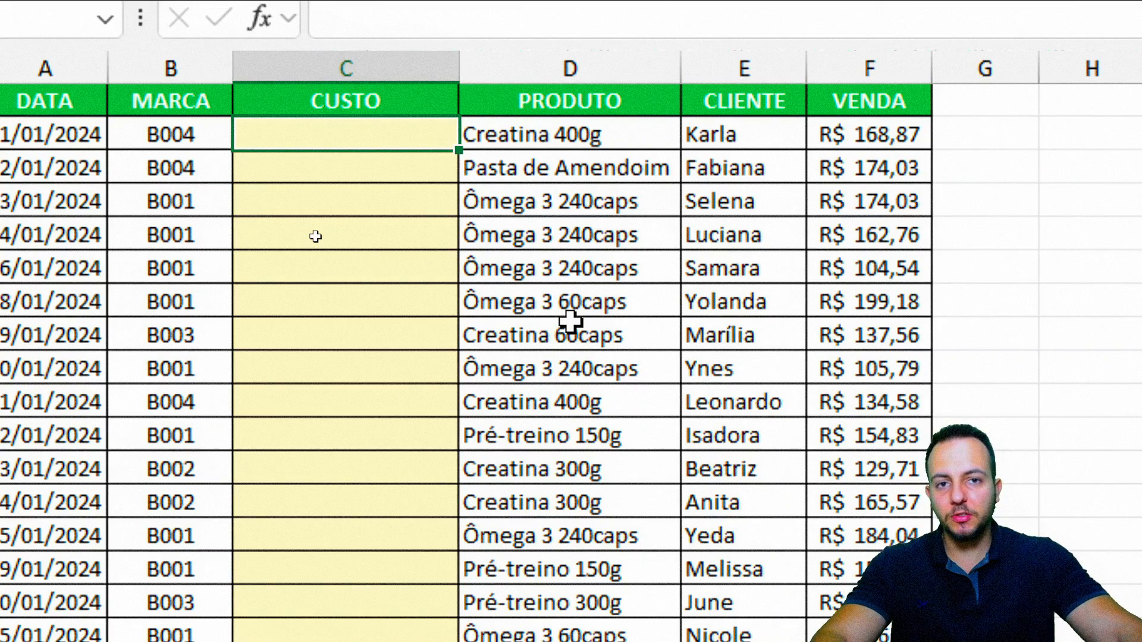
scroll(570, 321, "right", 5)
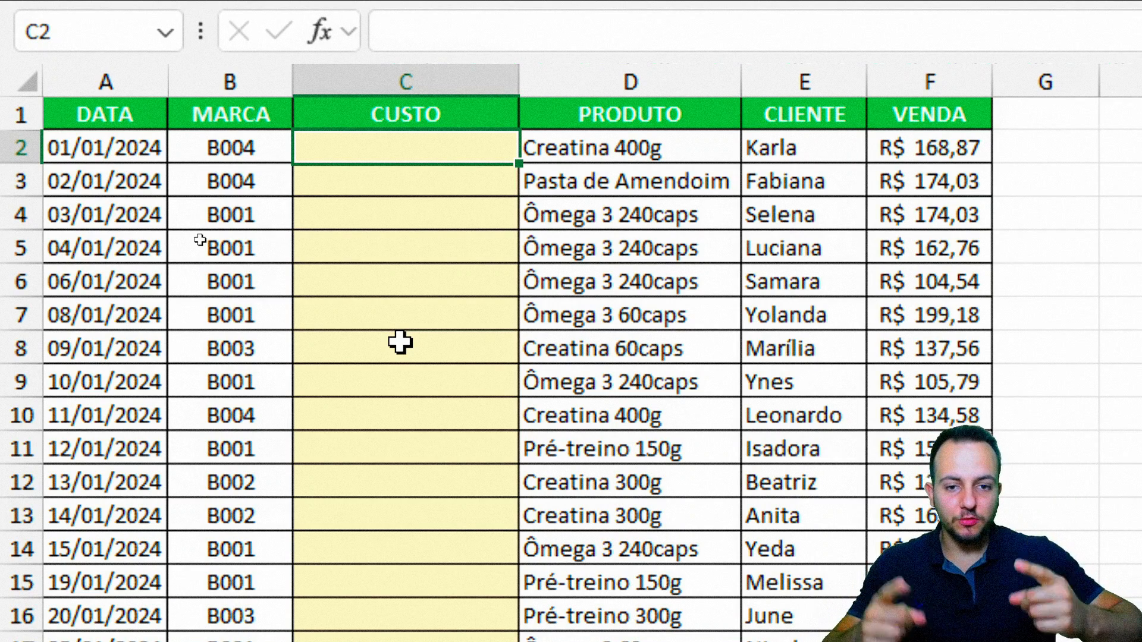
type("=")
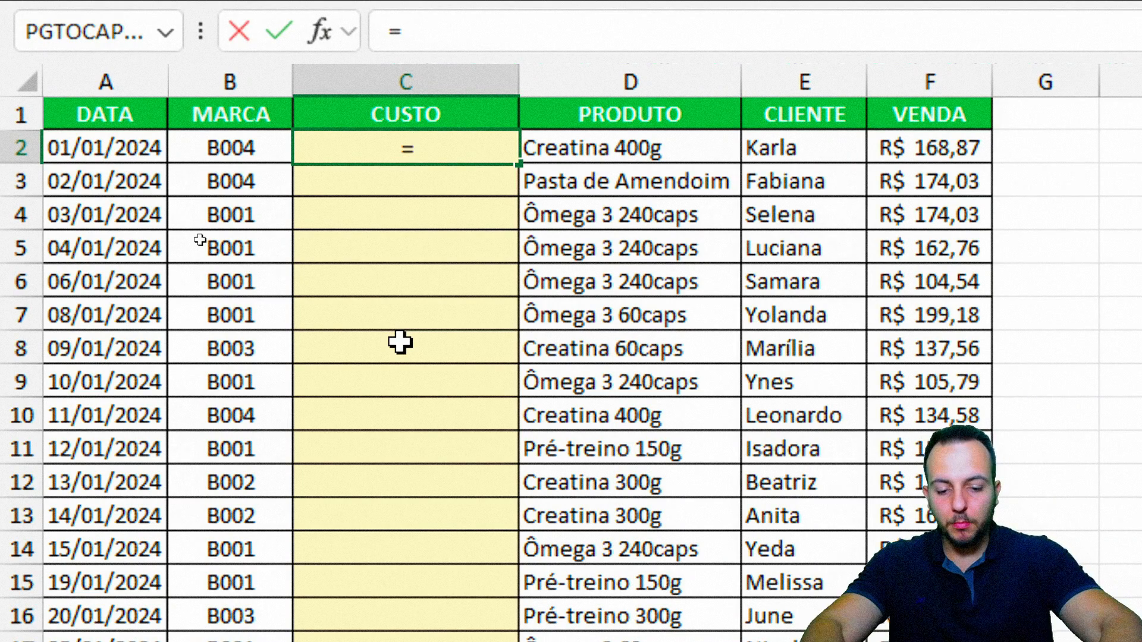
type("PROCV")
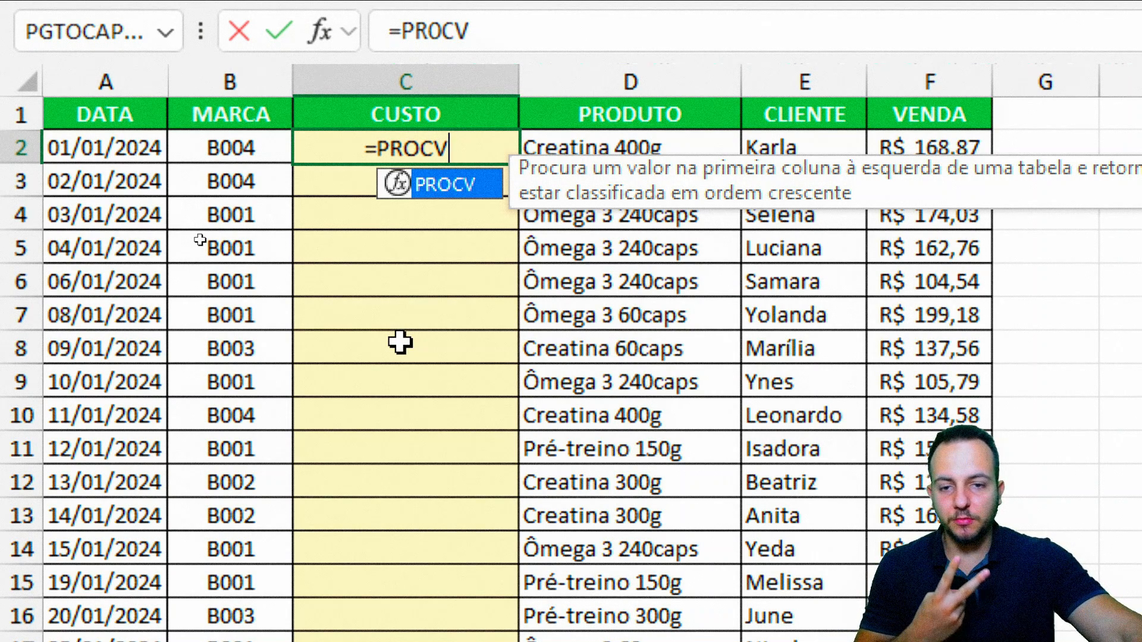
double_click(462, 204)
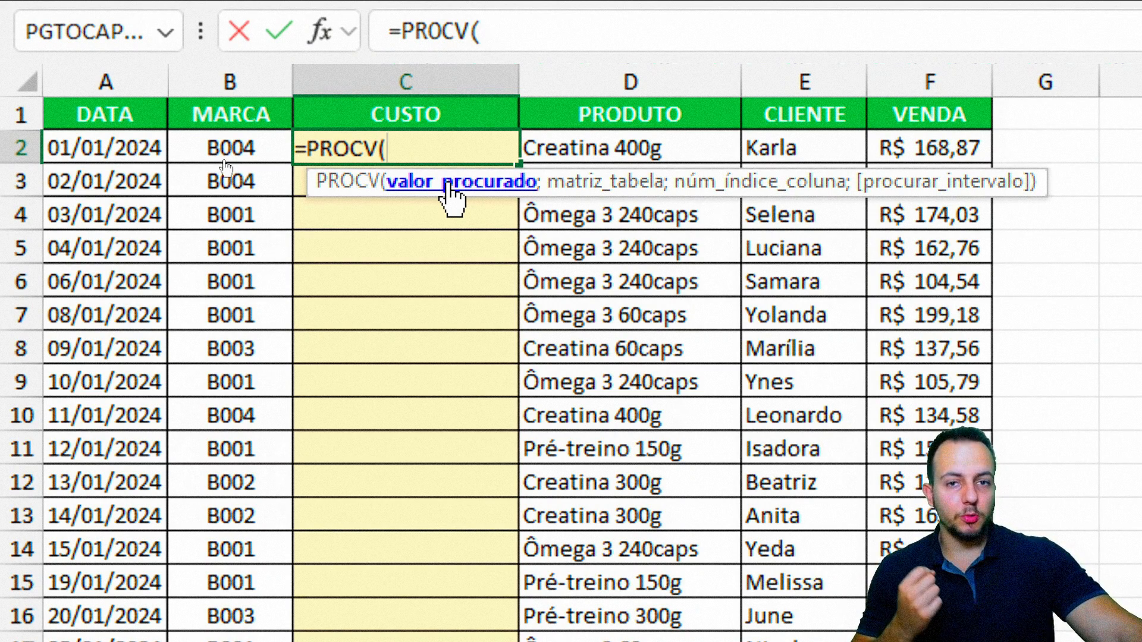
left_click(638, 148)
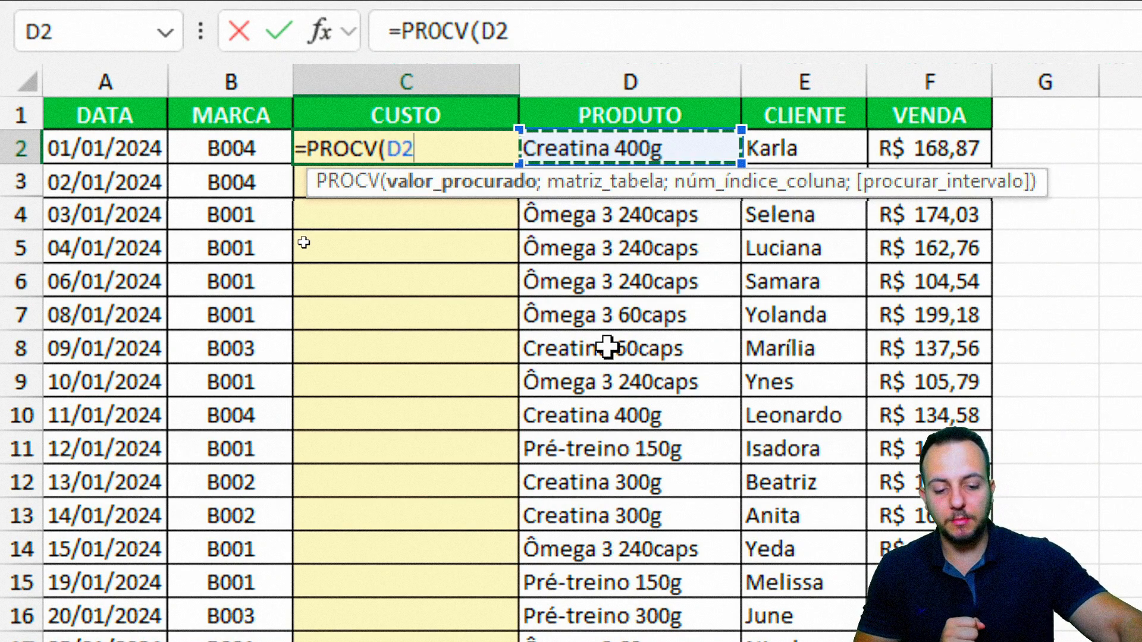
type(";")
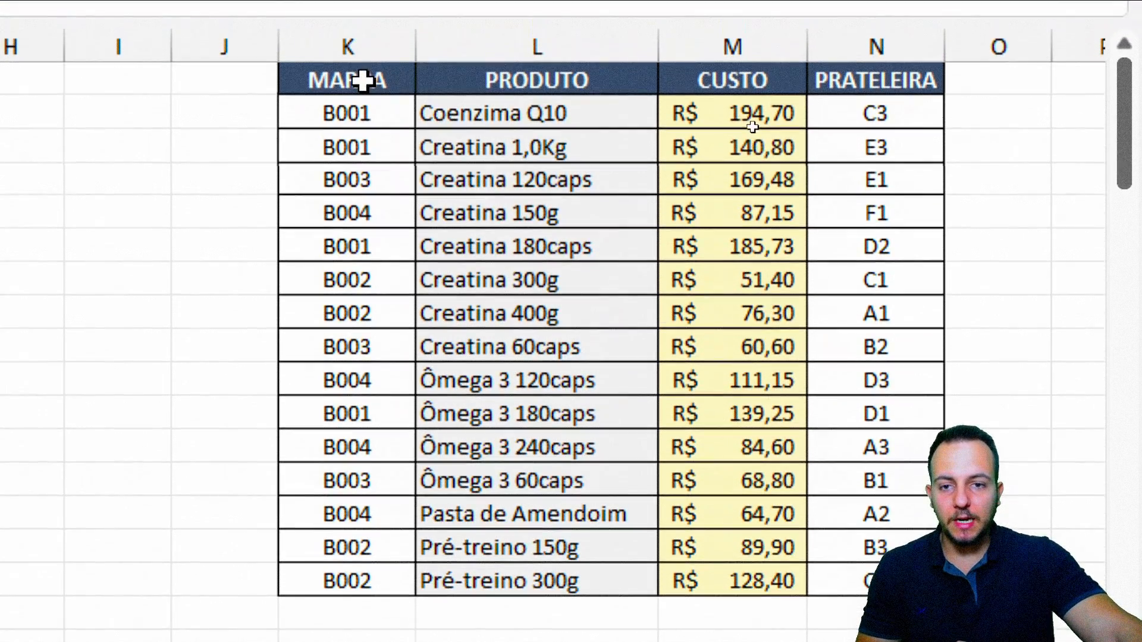
Set the PROCV formula's table range to L1:M16, covering the PRODUTO and CUSTO columns, and continue to the column index argument.
left_click_drag(323, 44, 797, 565)
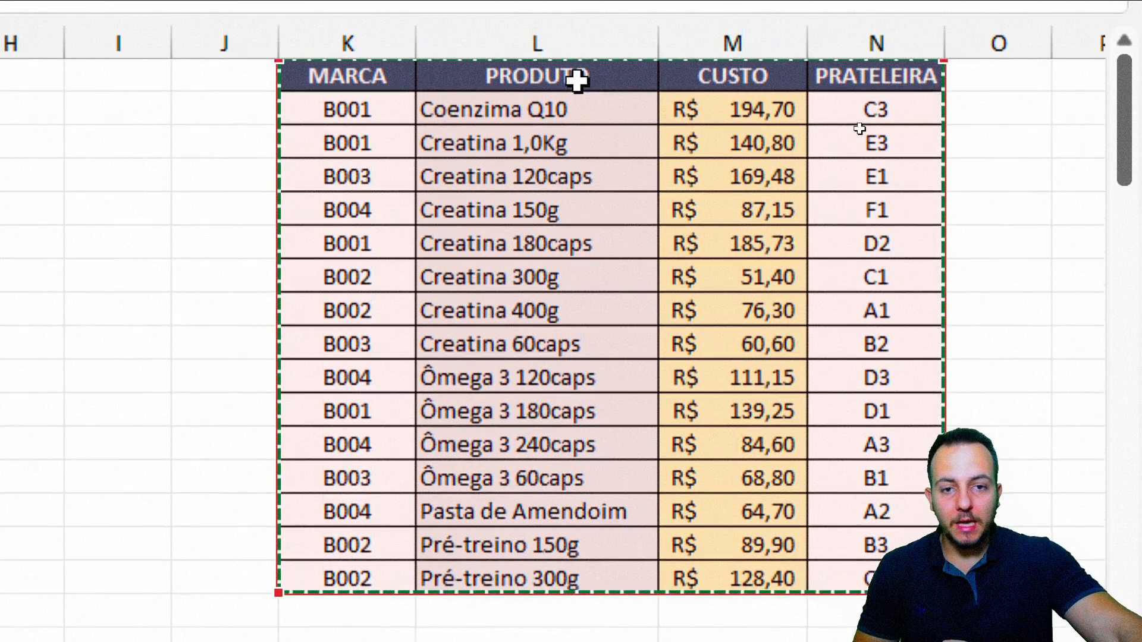
left_click_drag(578, 69, 523, 579)
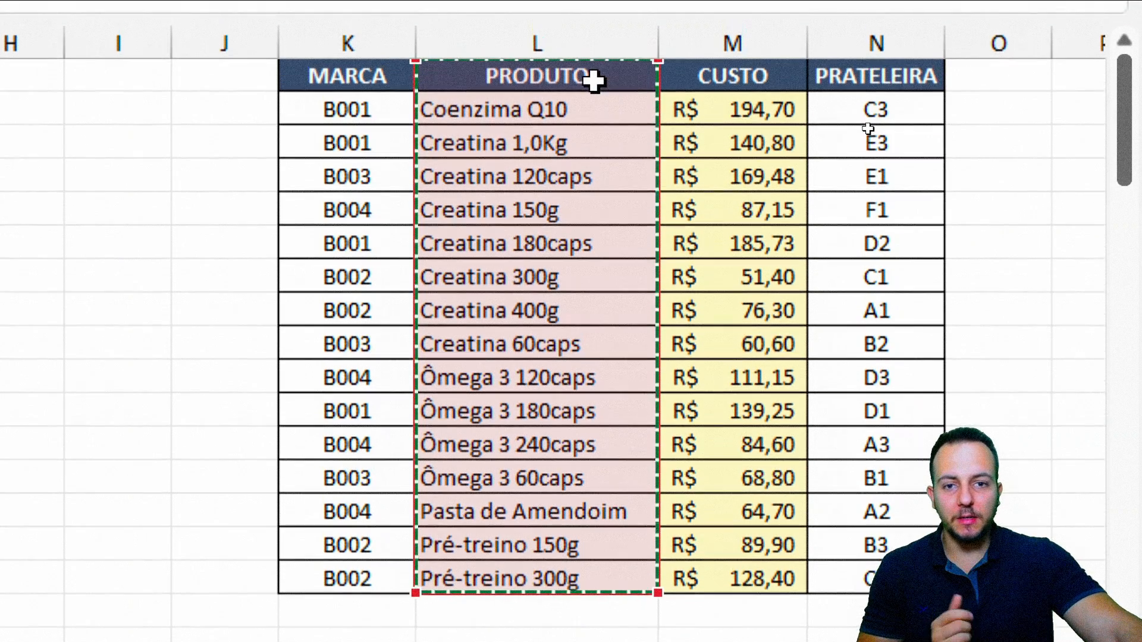
left_click_drag(591, 59, 732, 577)
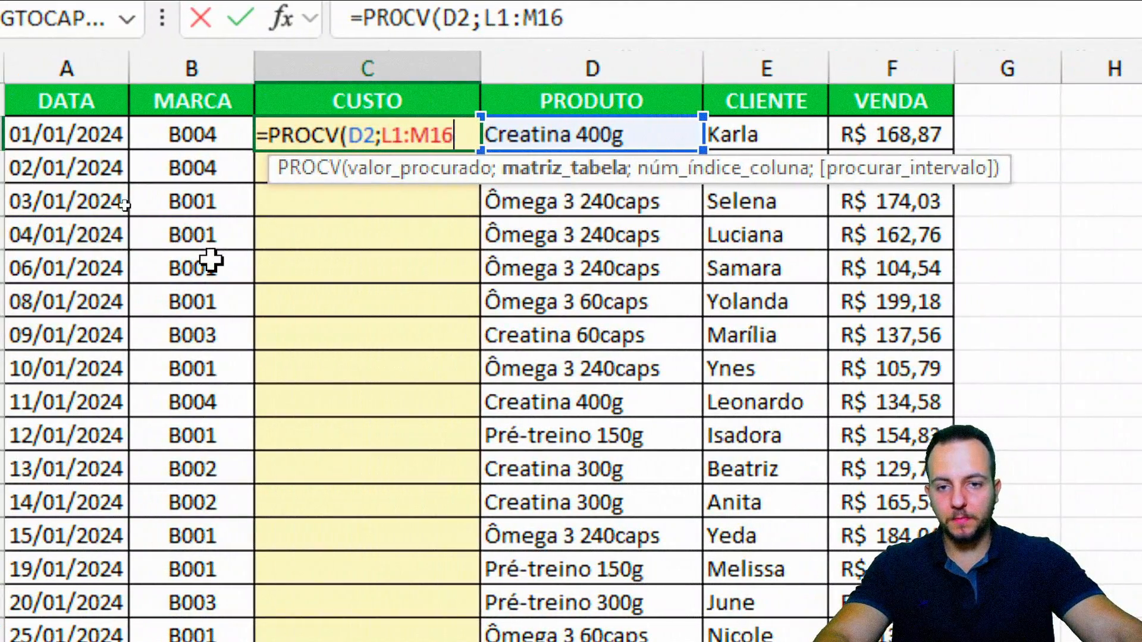
type(";")
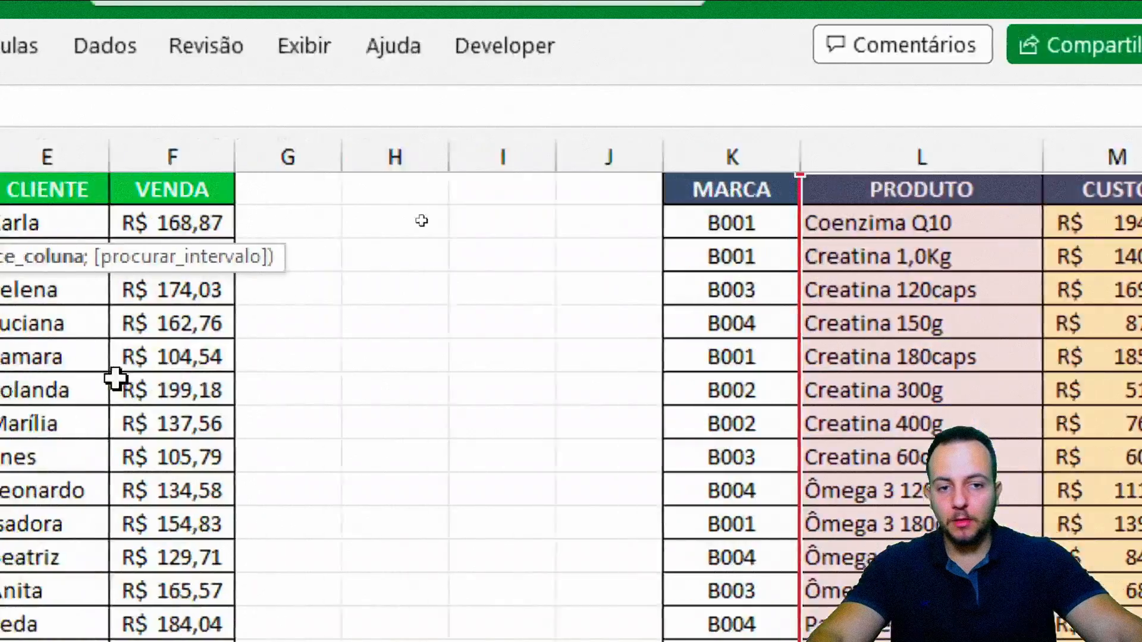
Complete the PROCV formula in C2 with column index 2 and exact match FALSO.
type("2;L1:M16;2")
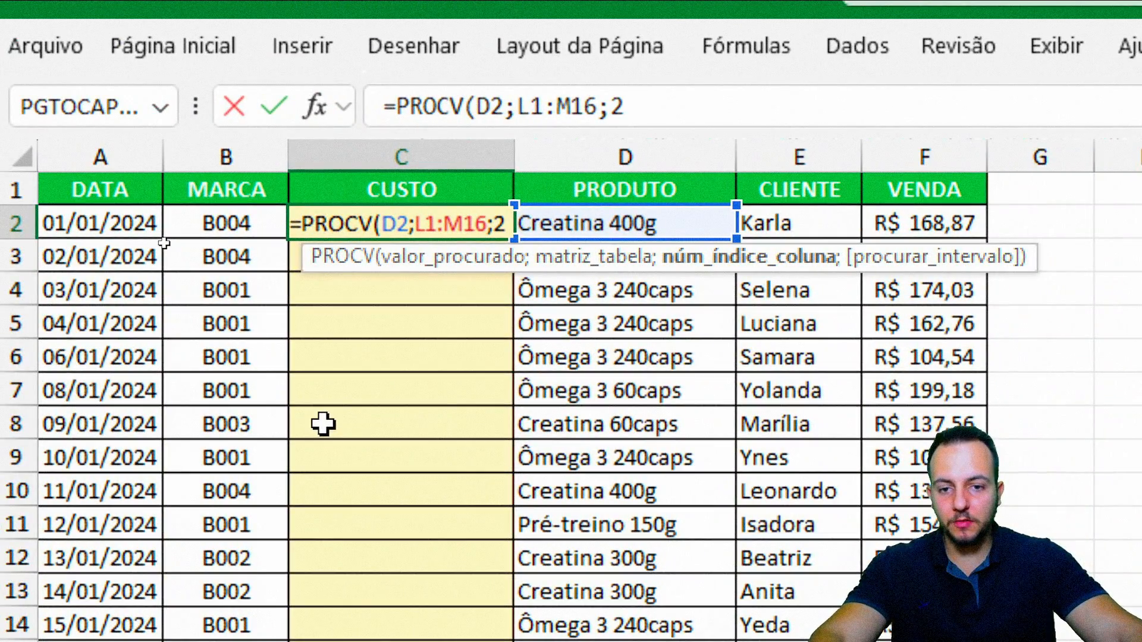
type(";")
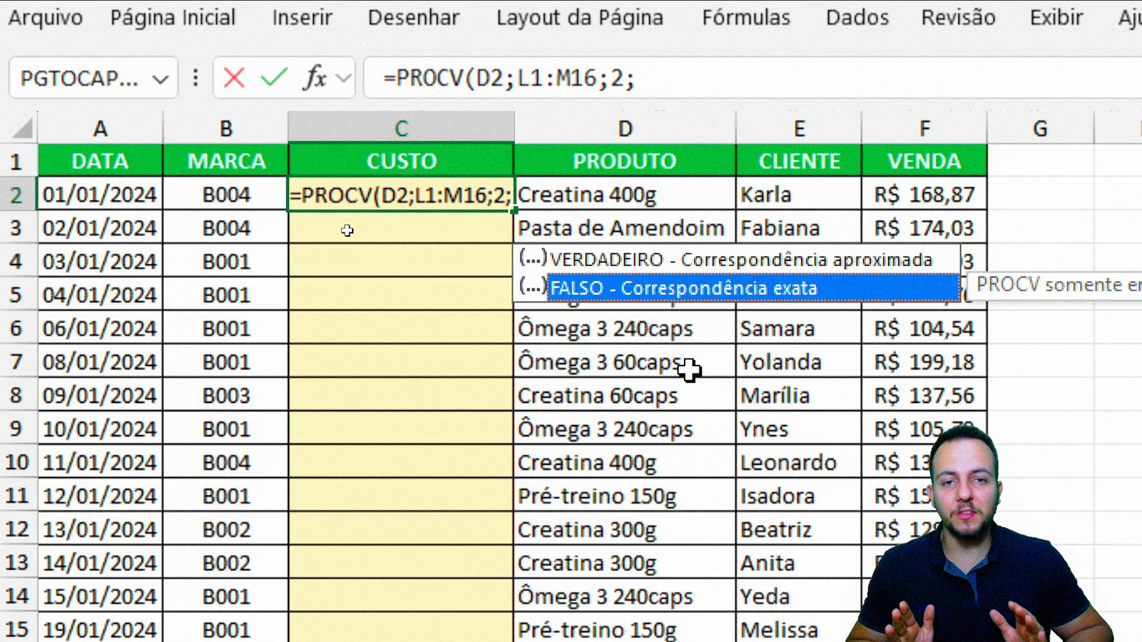
double_click(724, 290)
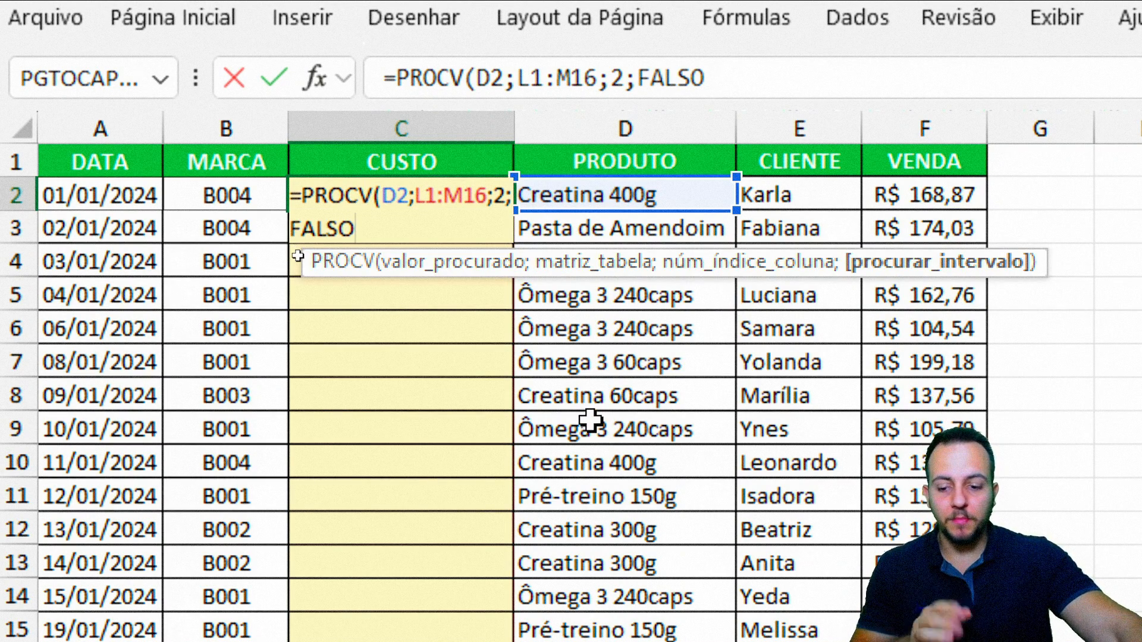
type(")")
key("Return")
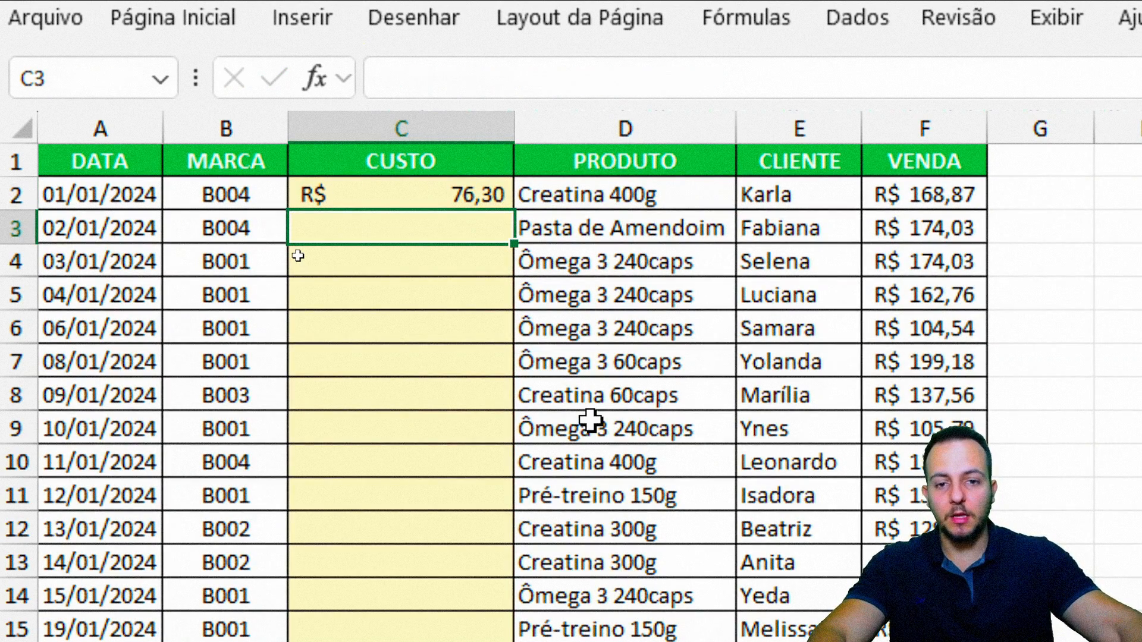
Fill the PROCV formula with its relative table range L1:M16 from C2 down the CUSTO column.
left_click(479, 195)
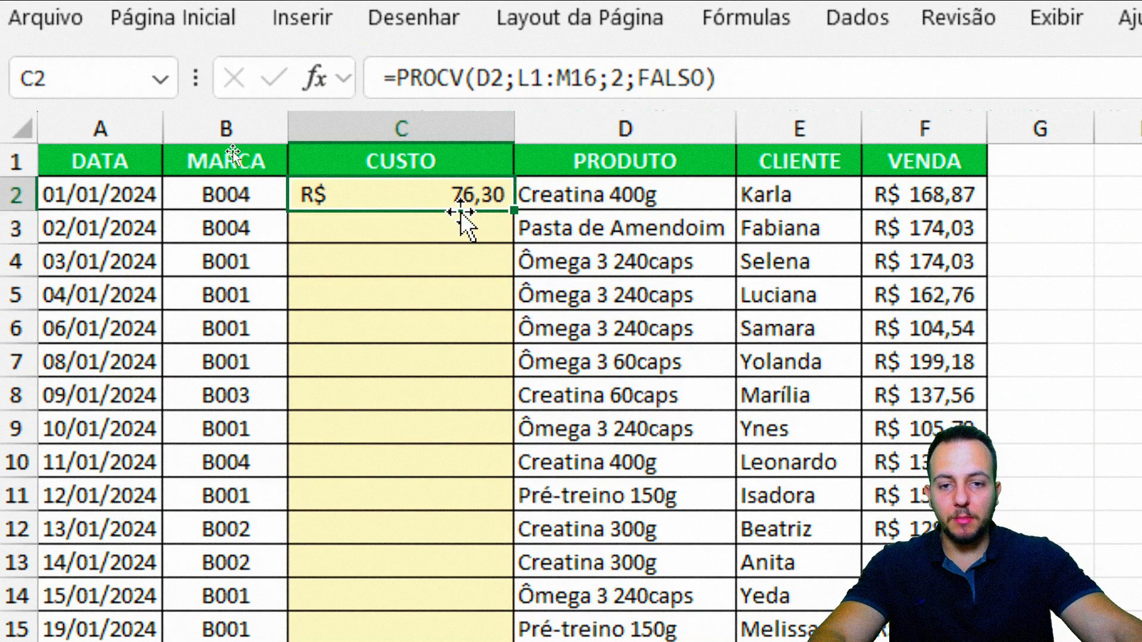
left_click(583, 202)
left_click(467, 185)
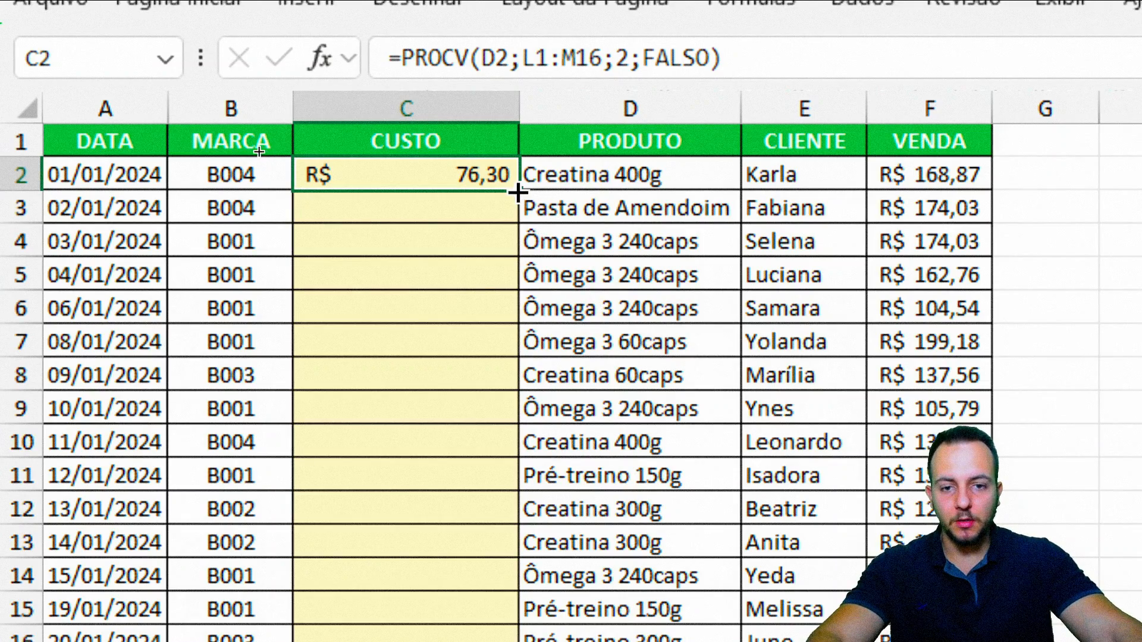
mouse_move(518, 191)
left_mouse_down()
mouse_move(512, 301)
mouse_move(528, 187)
left_mouse_up()
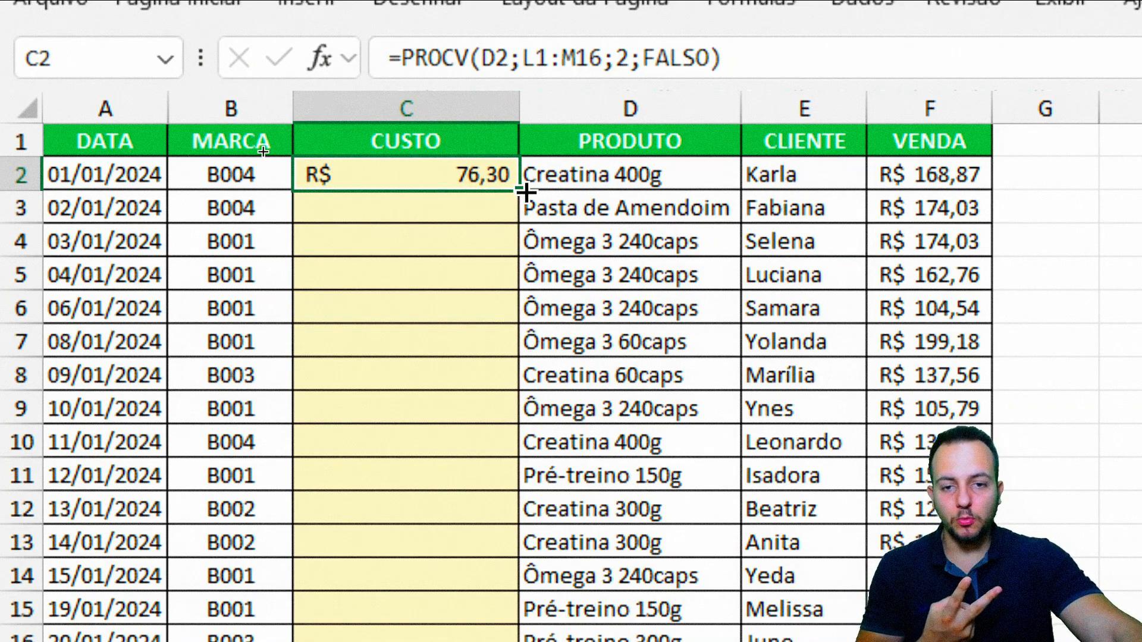
double_click(518, 191)
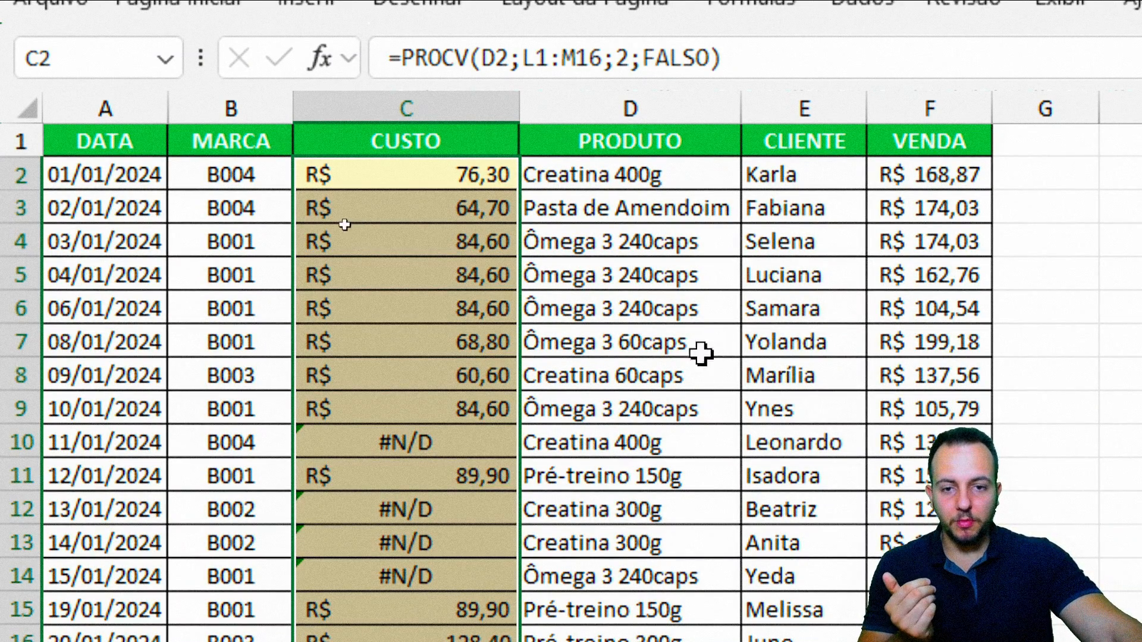
Look through the filled CUSTO column for rows where the lookup returns an error.
left_click(484, 208)
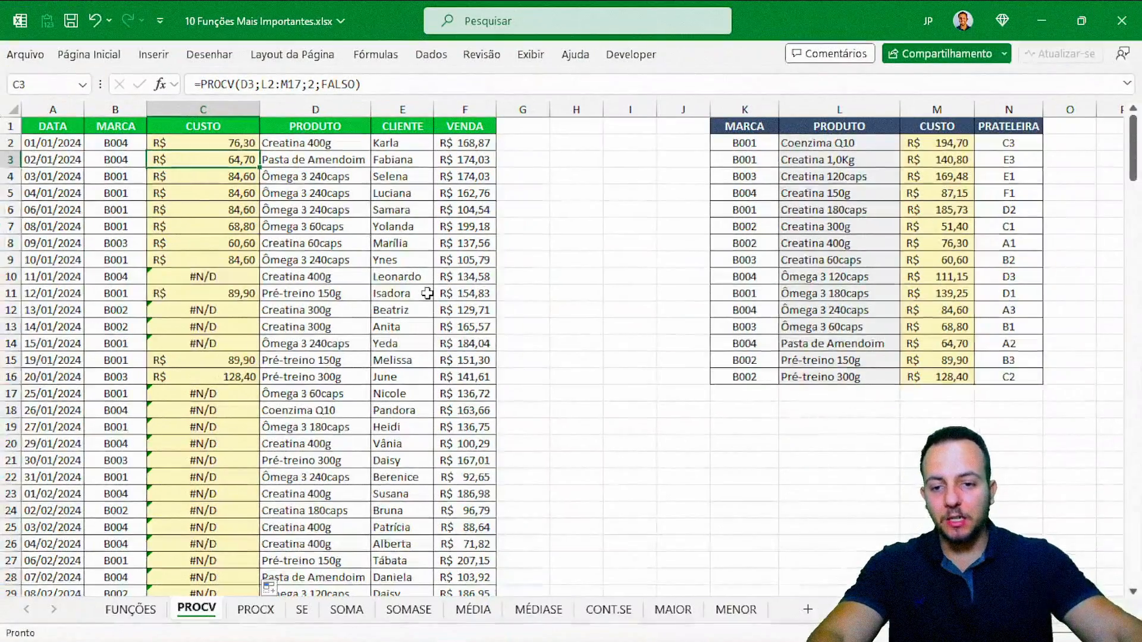
scroll(840, 493, "down", 13)
scroll(840, 493, "up", 7)
scroll(420, 298, "up", 6)
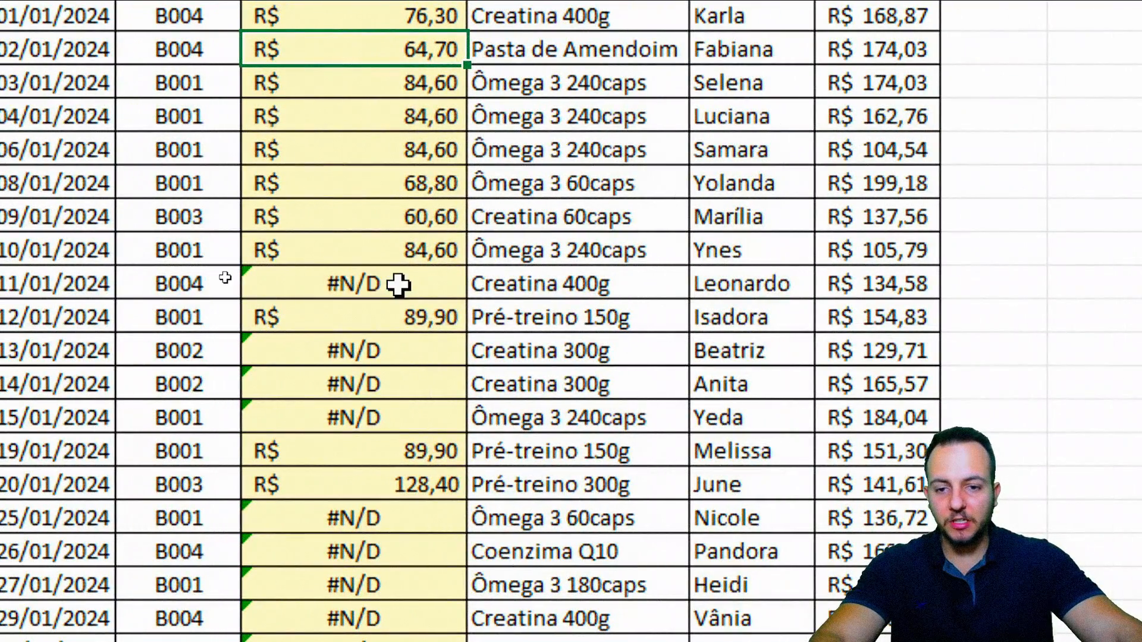
scroll(392, 464, "down", 1)
scroll(440, 58, "up", 1)
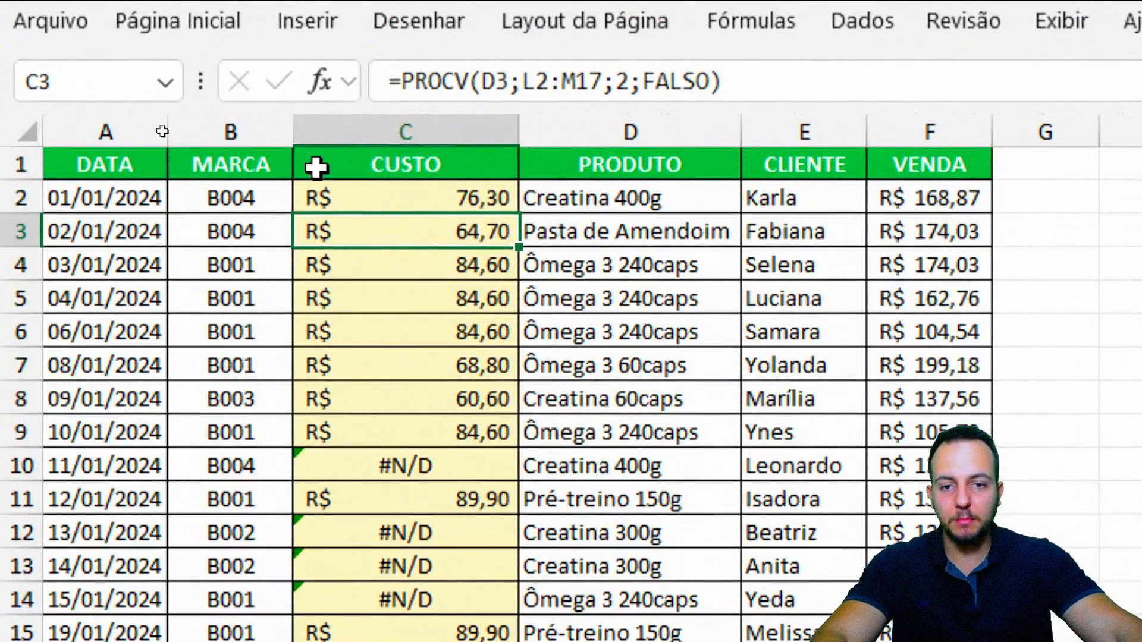
Examine how the table range reference changes from row to row in the CUSTO formulas, starting at C2.
double_click(205, 143)
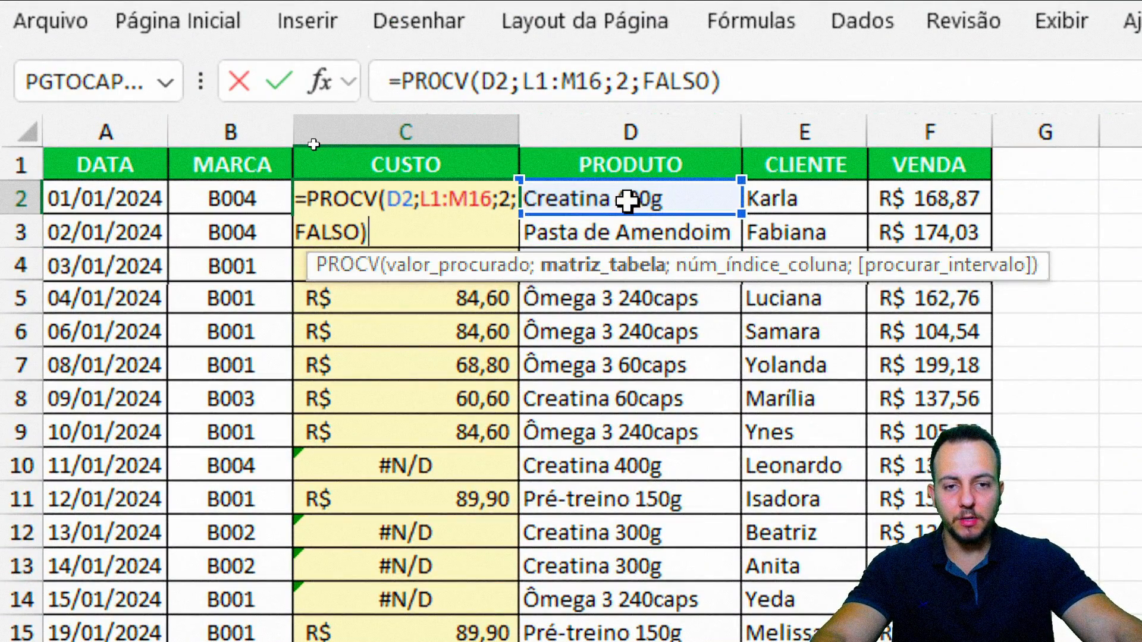
key("ctrl+Return")
key("Down")
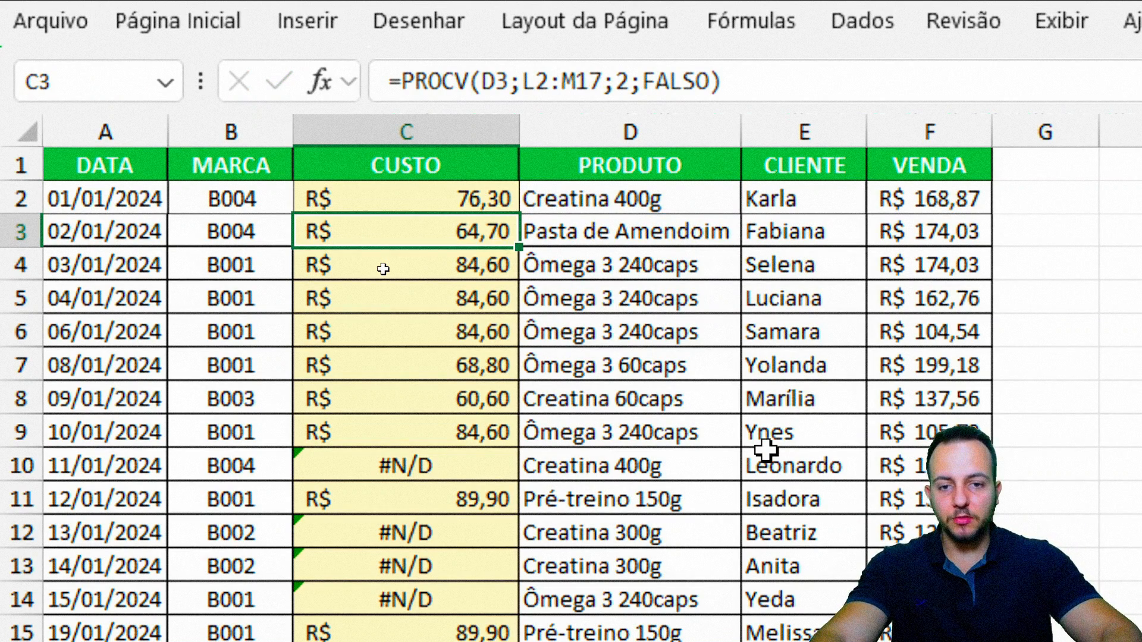
key("F2")
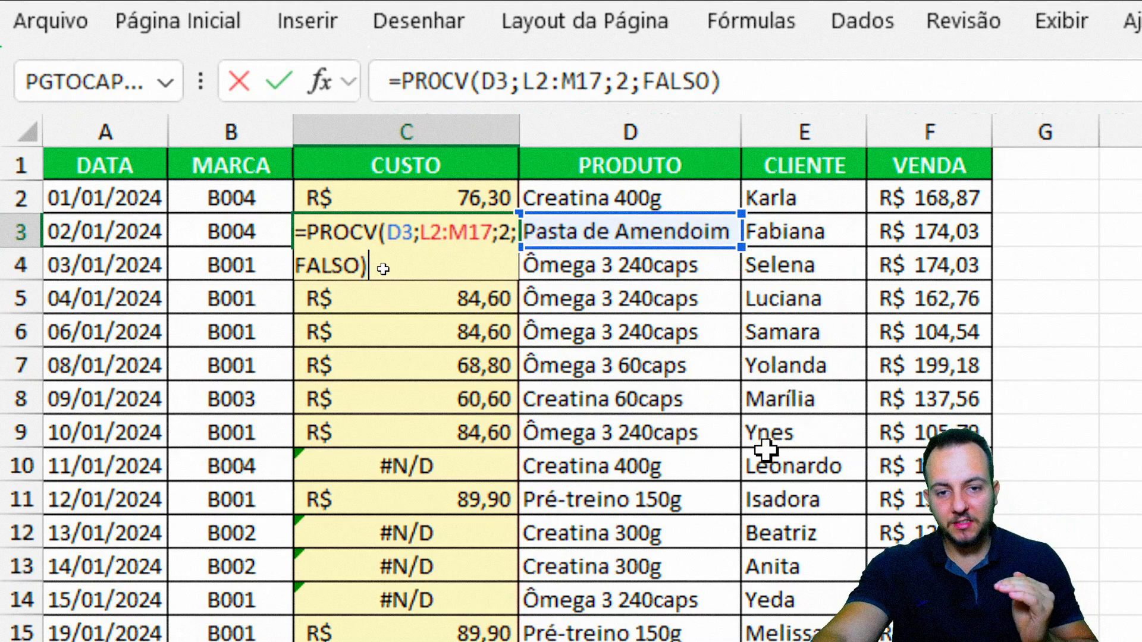
key("ctrl+Return")
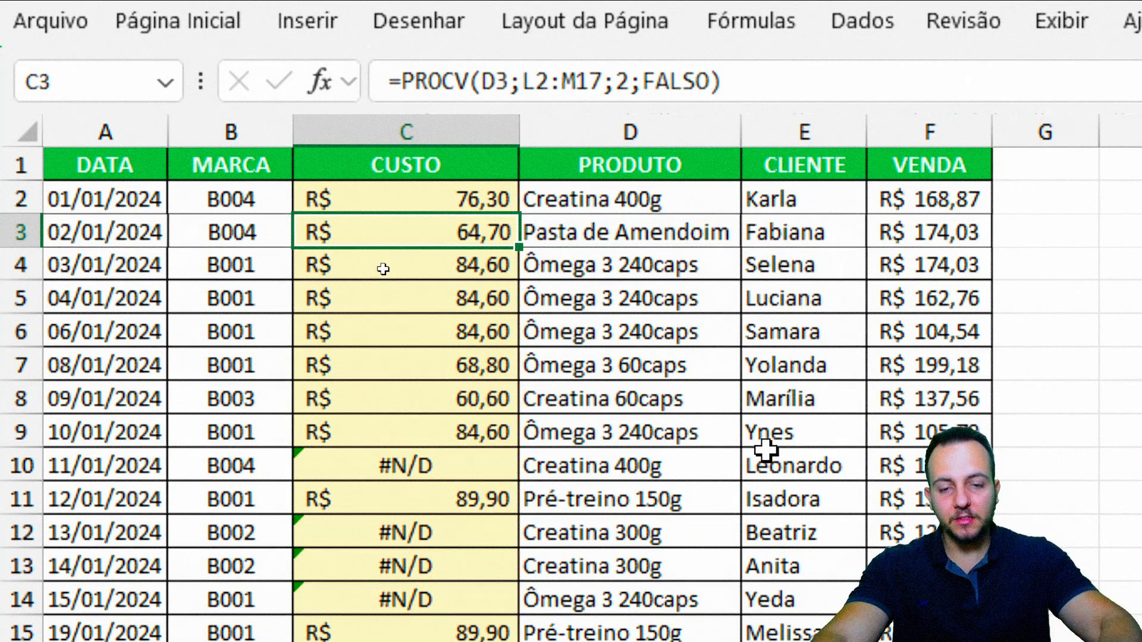
key("Down")
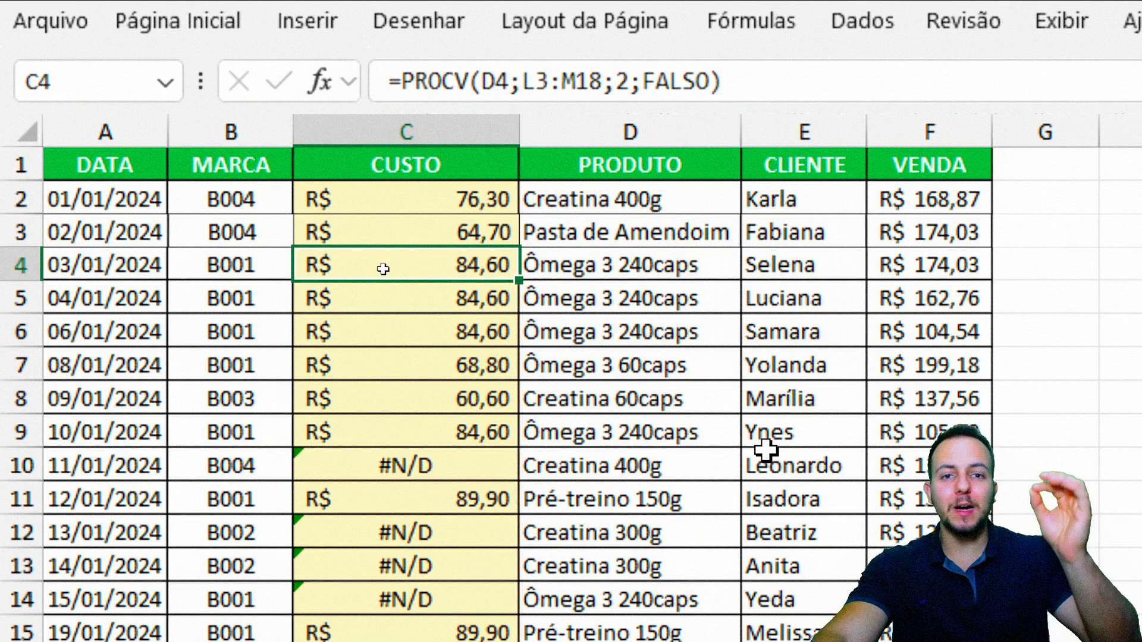
key("Down")
key("F2")
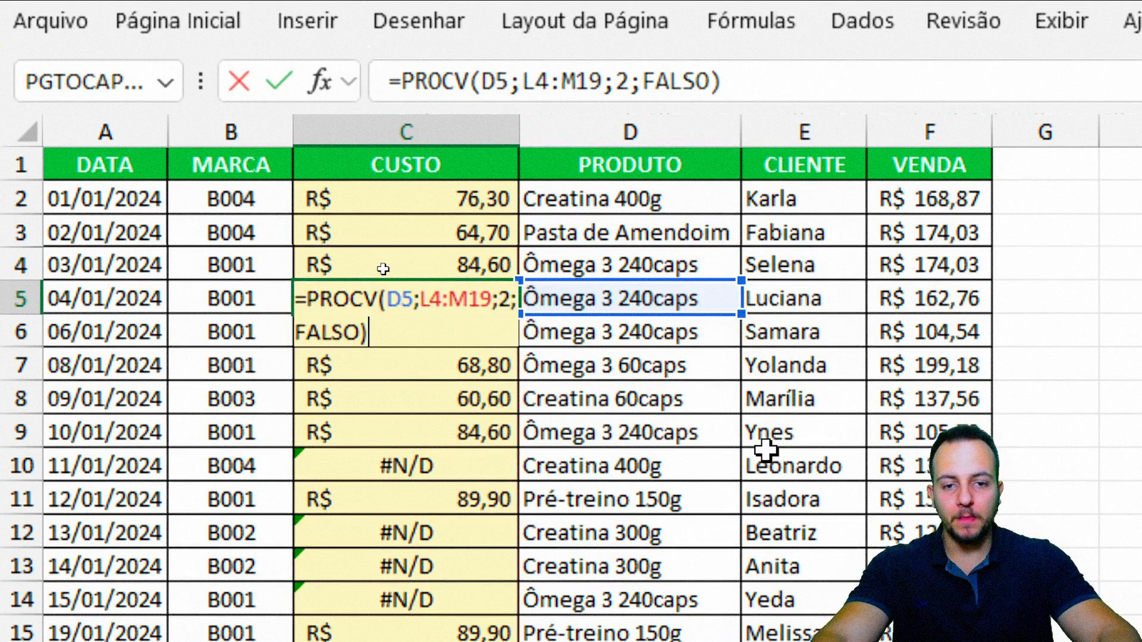
key("Escape")
key("Down")
key("Down")
key("Down")
key("Down")
key("Down")
key("Up")
key("Up")
key("Up")
key("Up")
key("Up")
key("Up")
key("Up")
key("Up")
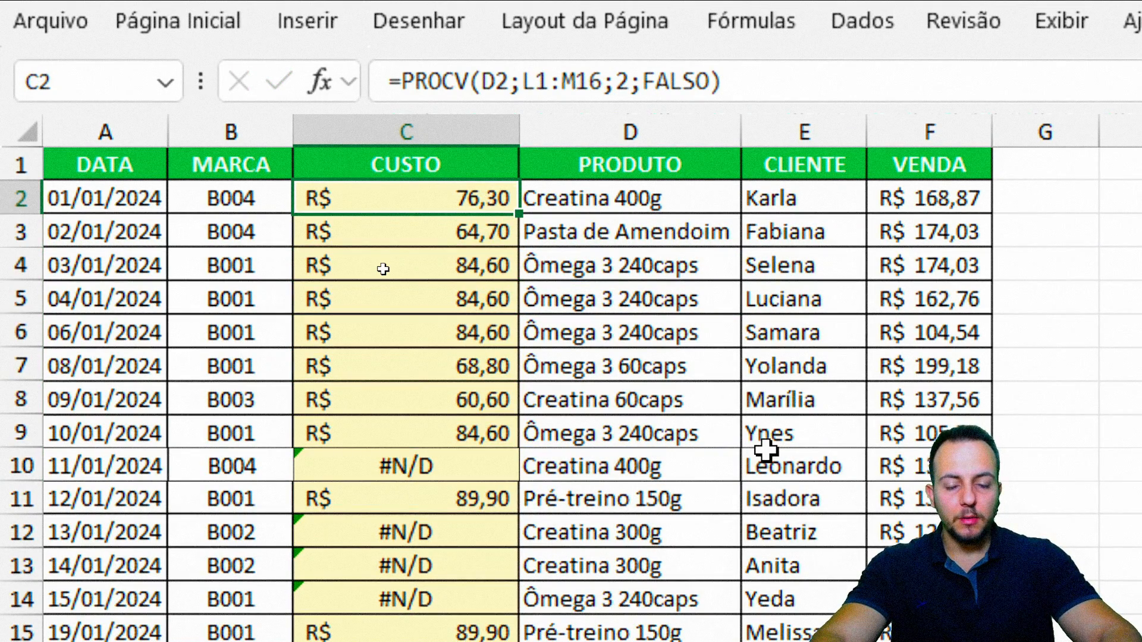
Draw temporary annotation marks on the screen over the product lookup table.
key("ctrl+2")
mouse_move(683, 137)
left_mouse_down()
mouse_move(529, 261)
mouse_move(713, 79)
left_mouse_up()
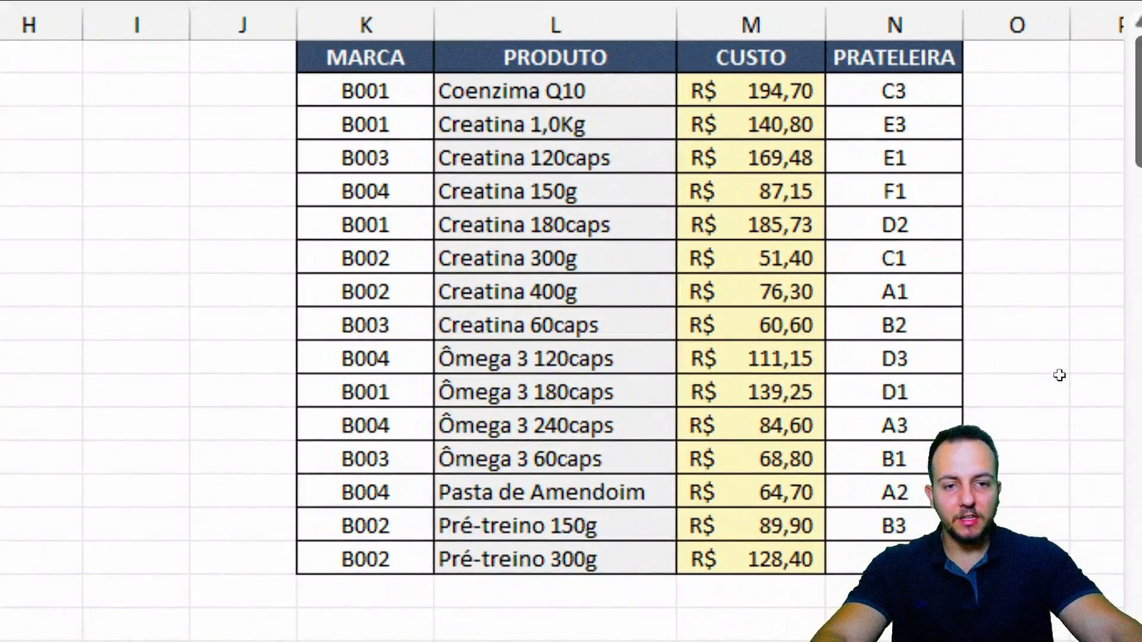
key("ctrl+2")
mouse_move(751, 35)
left_mouse_down()
mouse_move(356, 595)
mouse_move(832, 166)
mouse_move(711, 46)
left_mouse_up()
left_click_drag(156, 393, 156, 131)
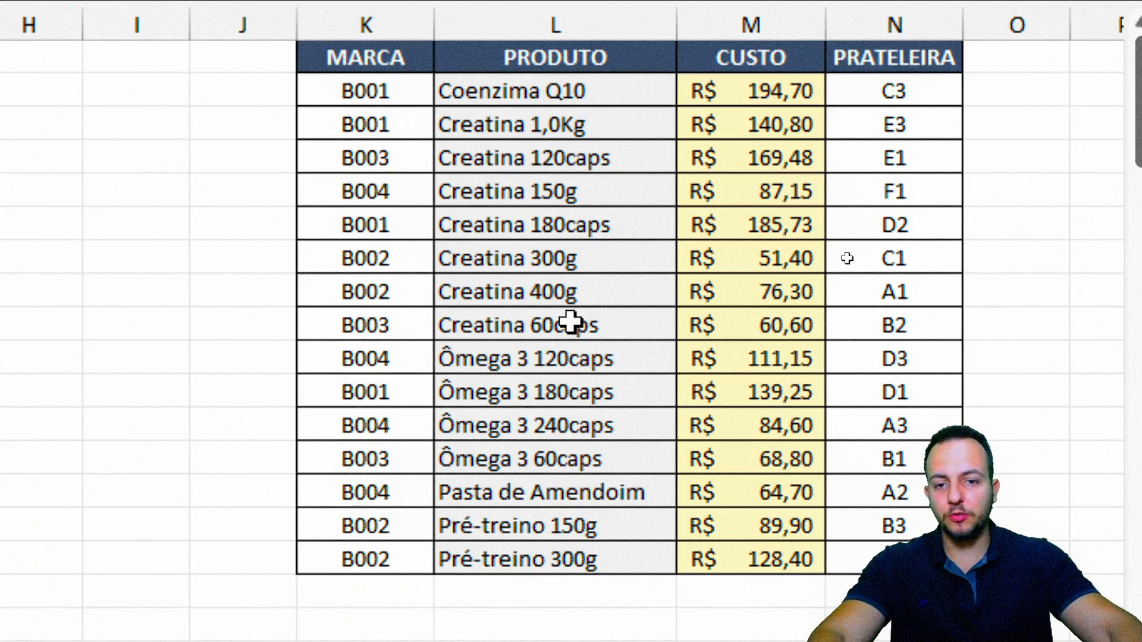
Compare the highlighted lookup ranges of the CUSTO formulas cell by cell from C2 to C11 against the product table.
key("F2")
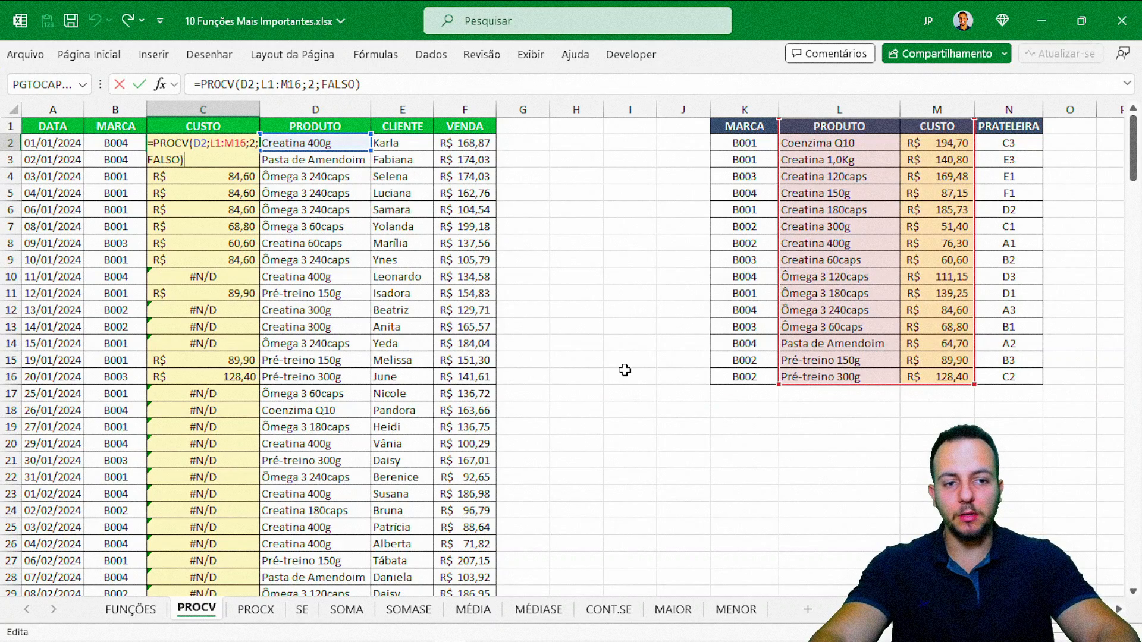
key("Escape")
key("F2")
key("Escape")
key("Down")
key("F2")
key("Escape")
key("Down")
key("F2")
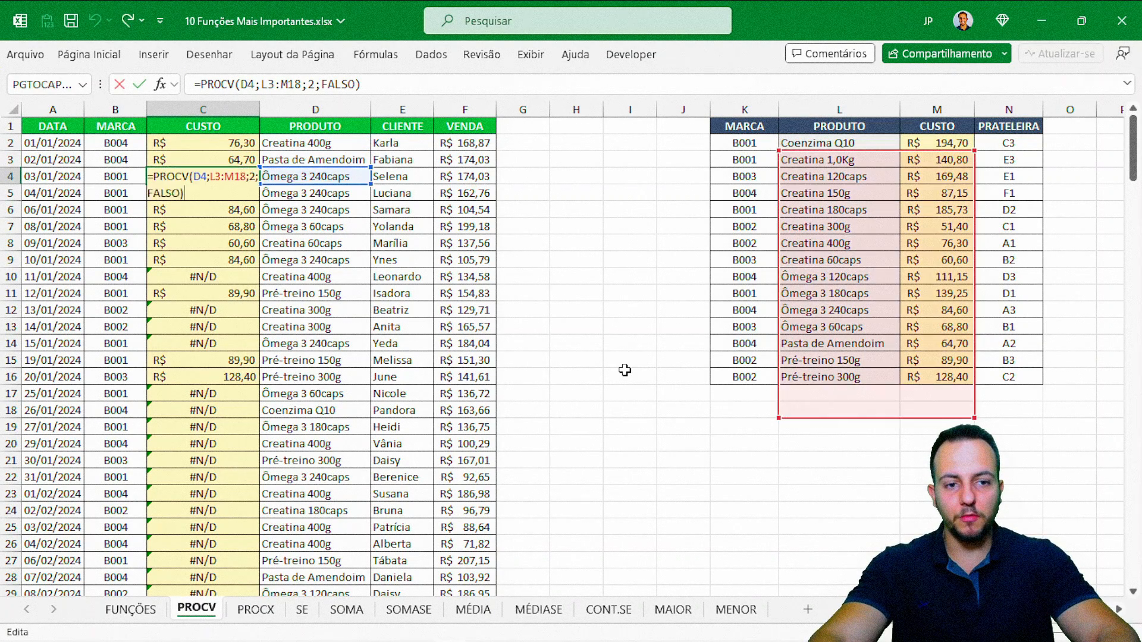
key("Escape")
key("Down")
key("F2")
key("Escape")
key("Down")
key("F2")
key("Escape")
key("Down")
key("F2")
key("Escape")
key("Down")
key("Down")
key("Down")
key("Down")
key("F2")
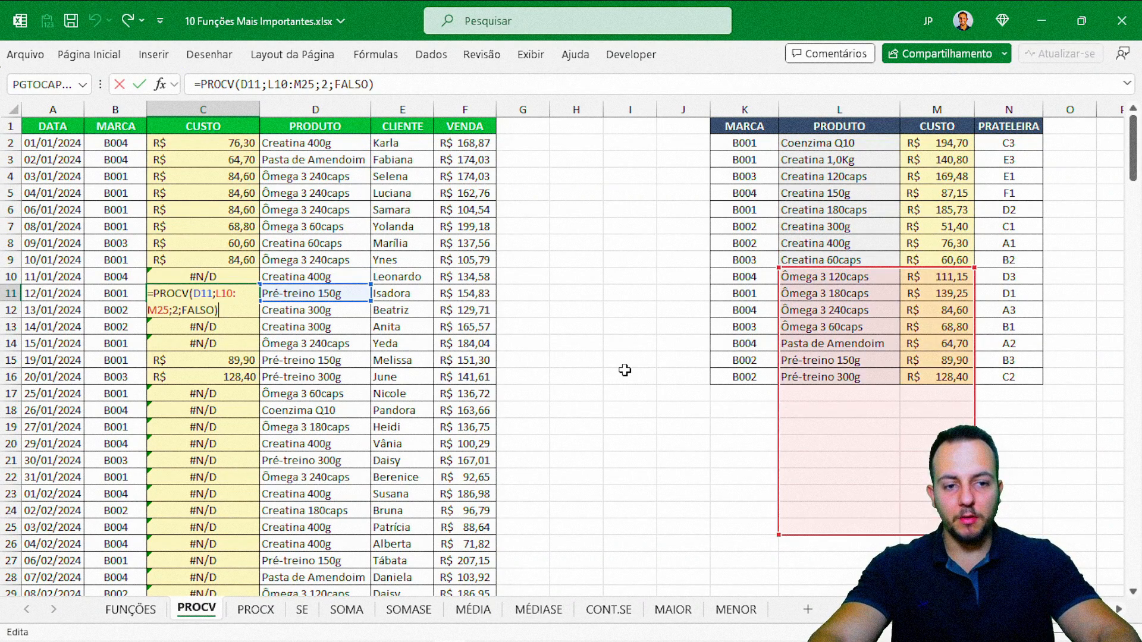
left_click_drag(779, 398, 831, 240)
key("Escape")
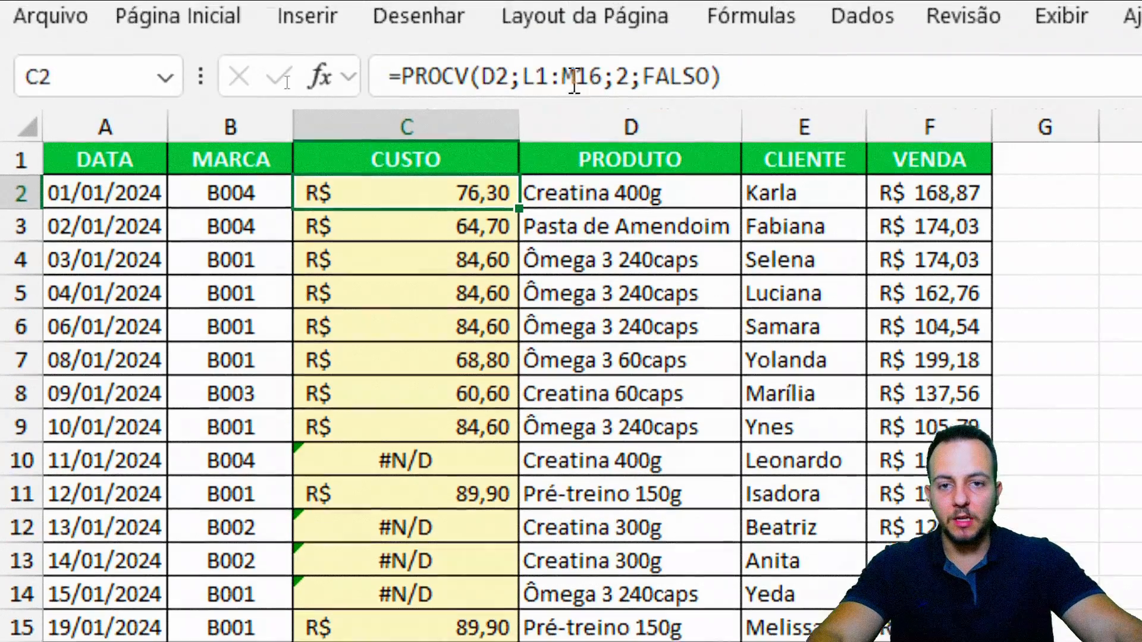
Make the table range in C2's PROCV formula absolute as $L$1:$M$16.
left_click(745, 76)
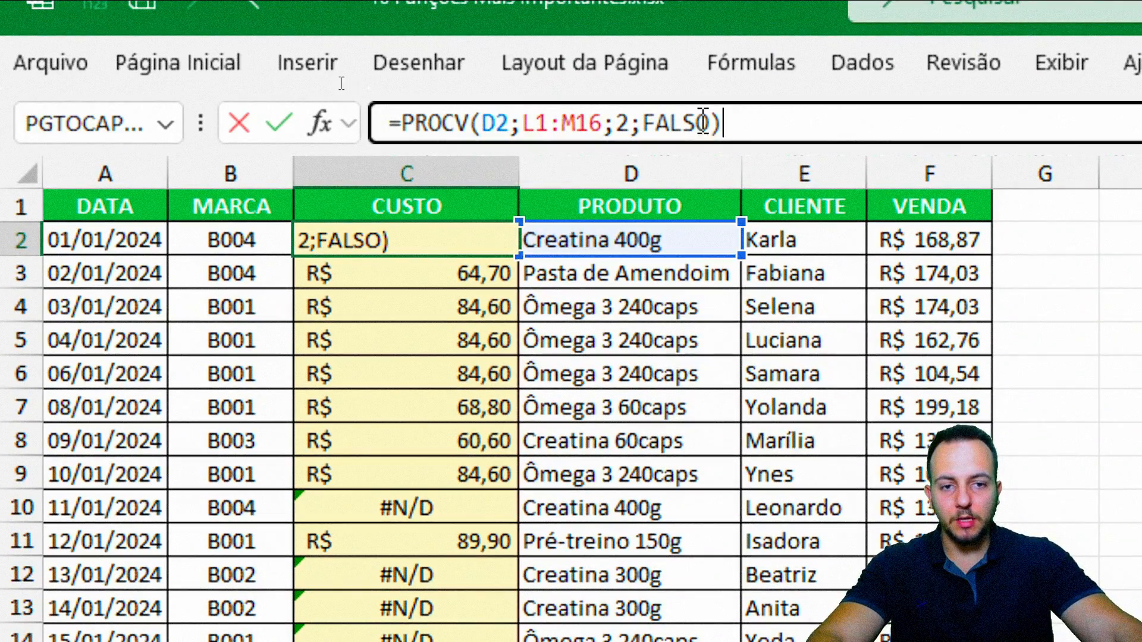
key("Escape")
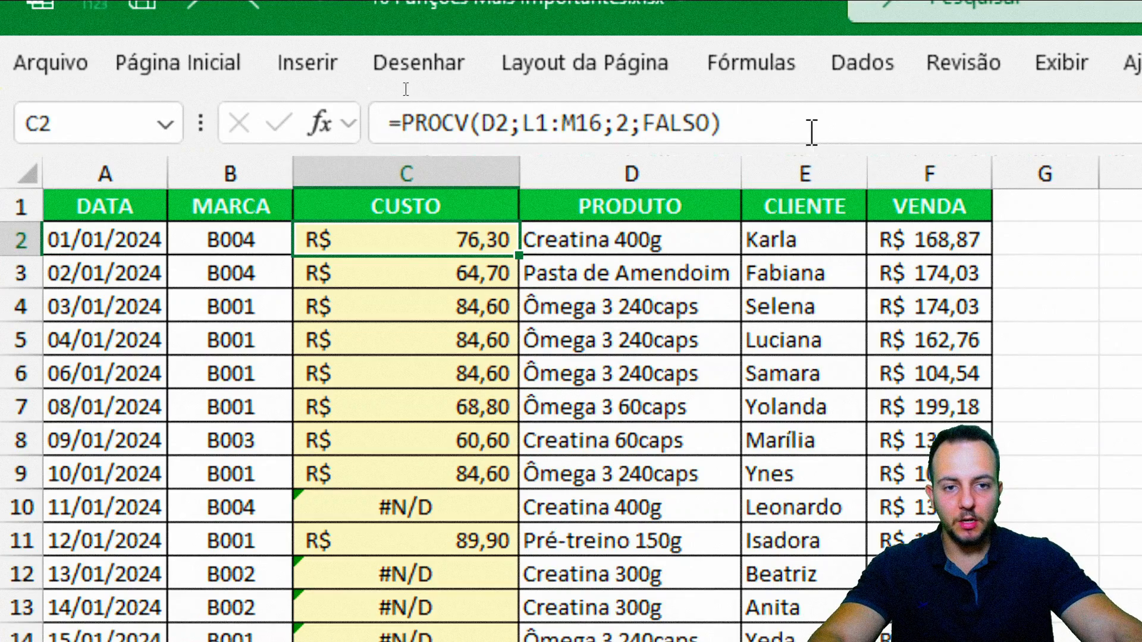
left_click(797, 123)
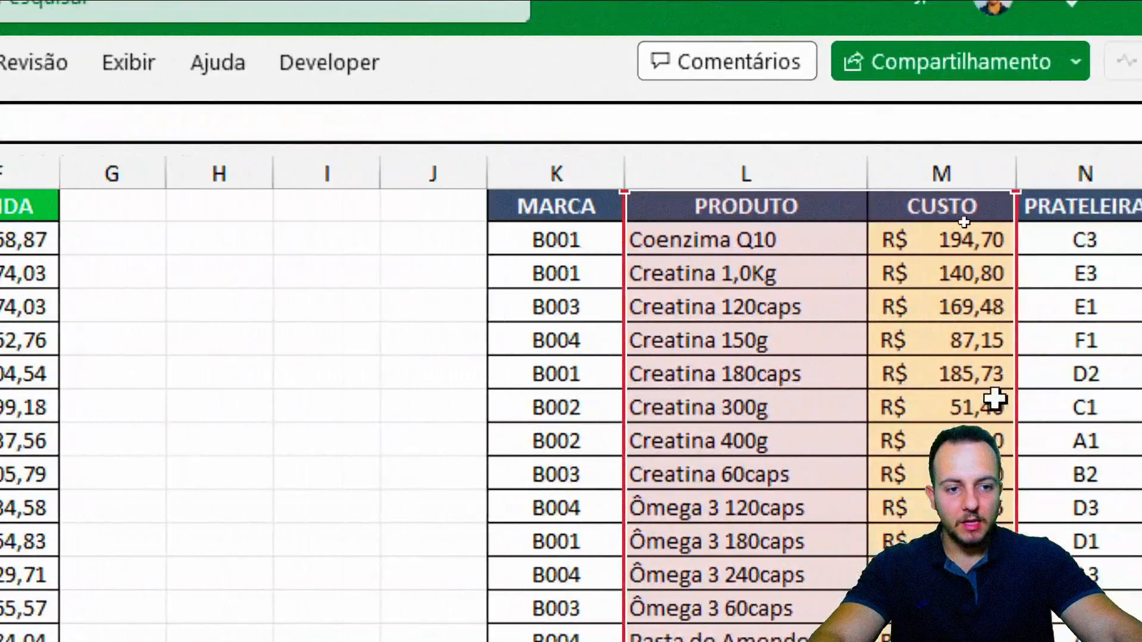
mouse_move(1015, 506)
left_mouse_down()
mouse_move(1004, 594)
mouse_move(996, 500)
left_mouse_up()
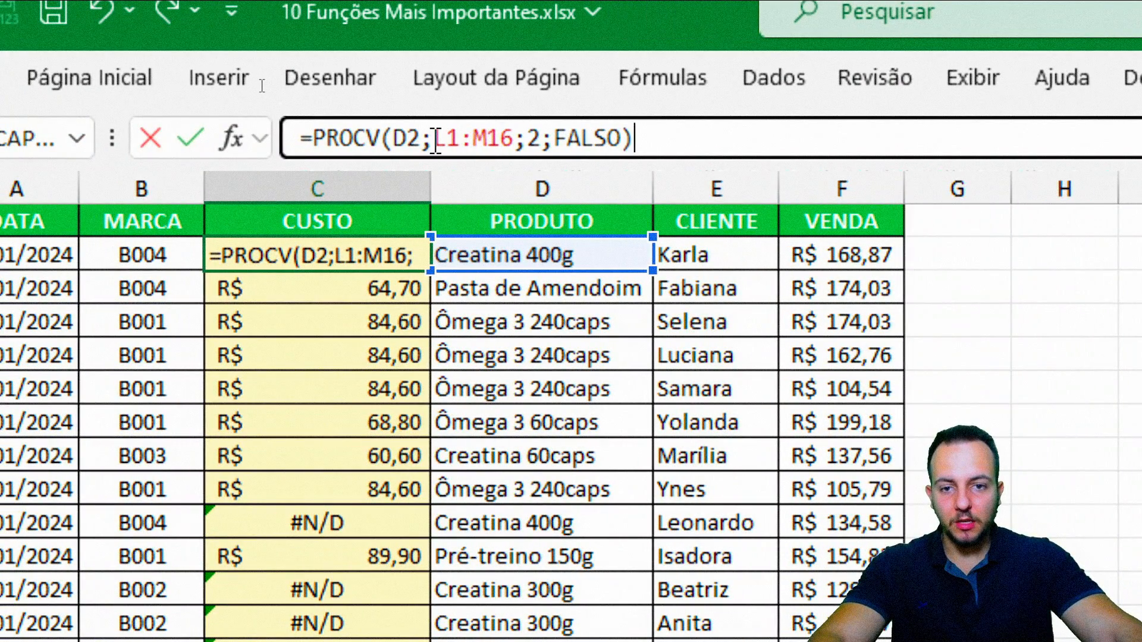
left_click_drag(438, 141, 515, 156)
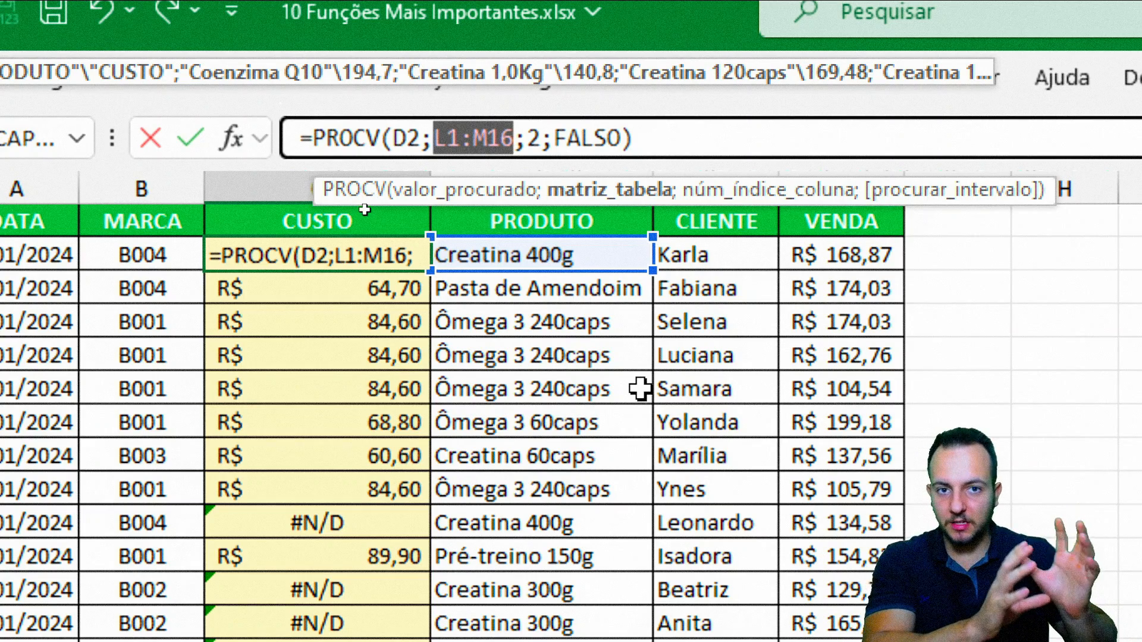
key("F4")
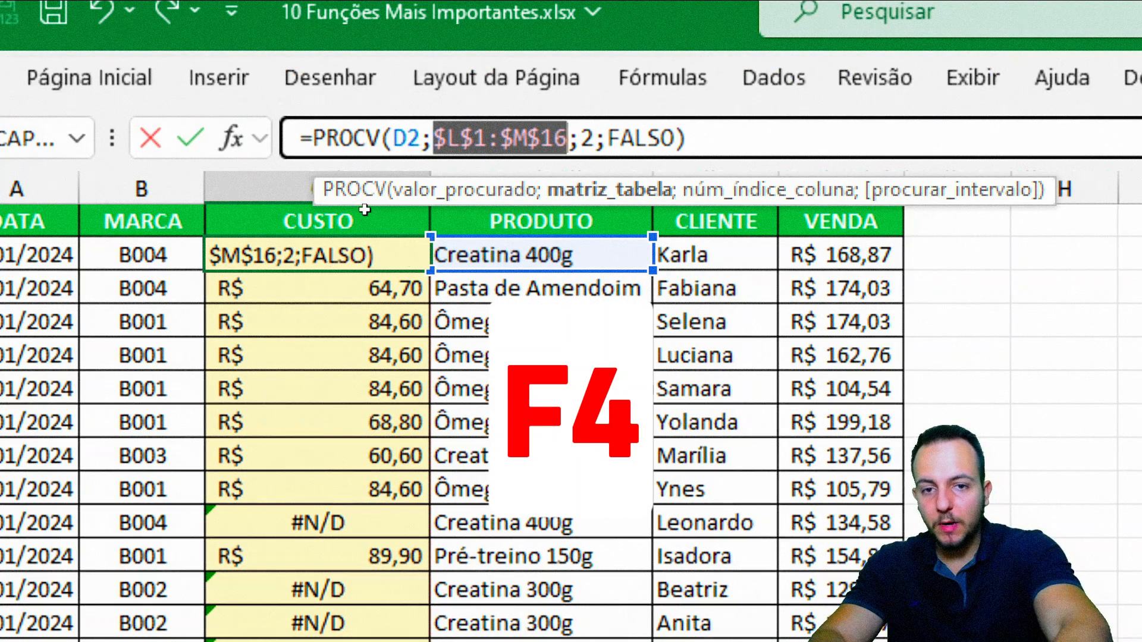
left_click(703, 135)
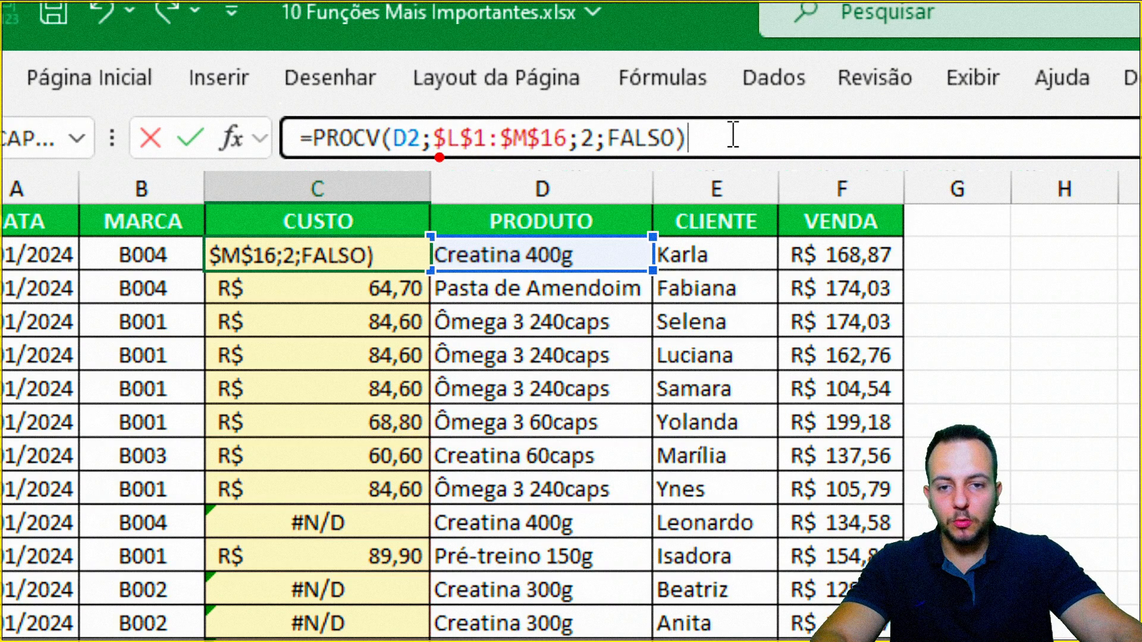
Annotate the $L$1:$M$16 reference with red arrows at the dollar signs and a red rectangle, and clear the annotations.
mouse_move(439, 158)
left_mouse_down()
mouse_move(439, 284)
mouse_move(467, 181)
mouse_move(468, 290)
left_mouse_up()
mouse_move(507, 158)
left_mouse_down()
mouse_move(507, 302)
mouse_move(535, 291)
left_mouse_up()
mouse_move(420, 106)
left_mouse_down()
mouse_move(479, 144)
mouse_move(580, 166)
left_mouse_up()
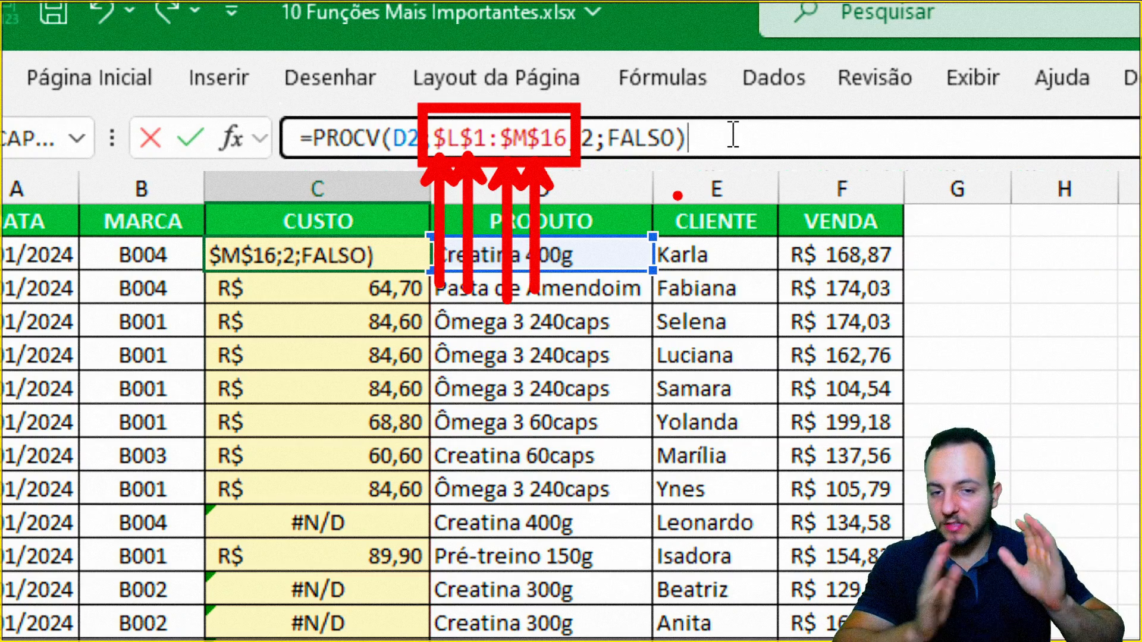
key("Escape")
Confirm the C2 formula with the locked table range and fill it down the whole CUSTO column.
key("Return")
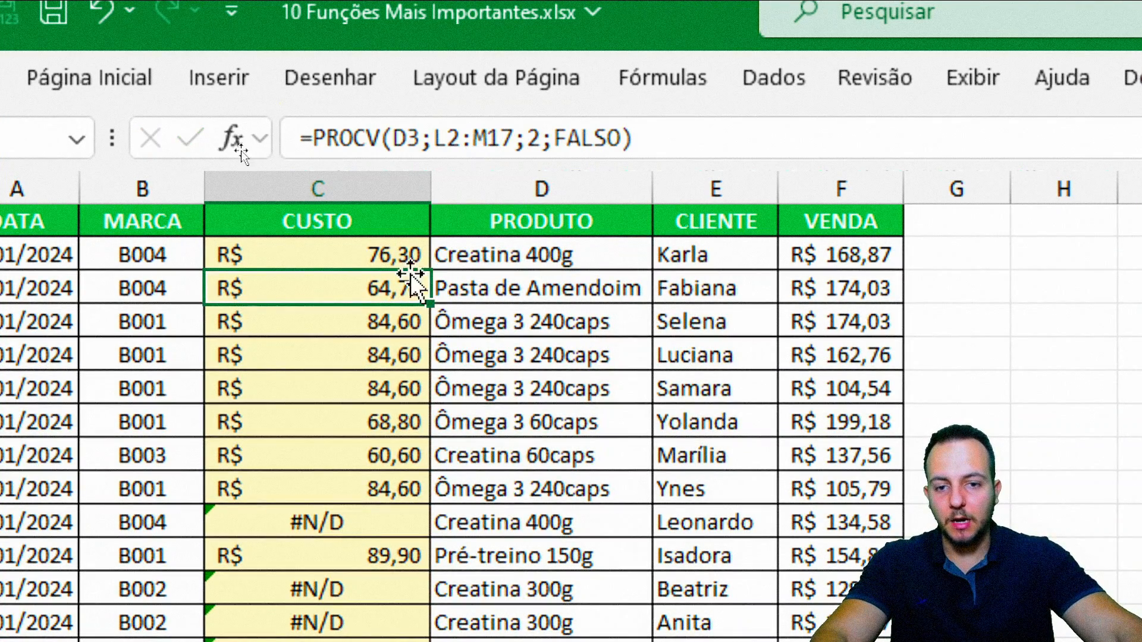
left_click(408, 254)
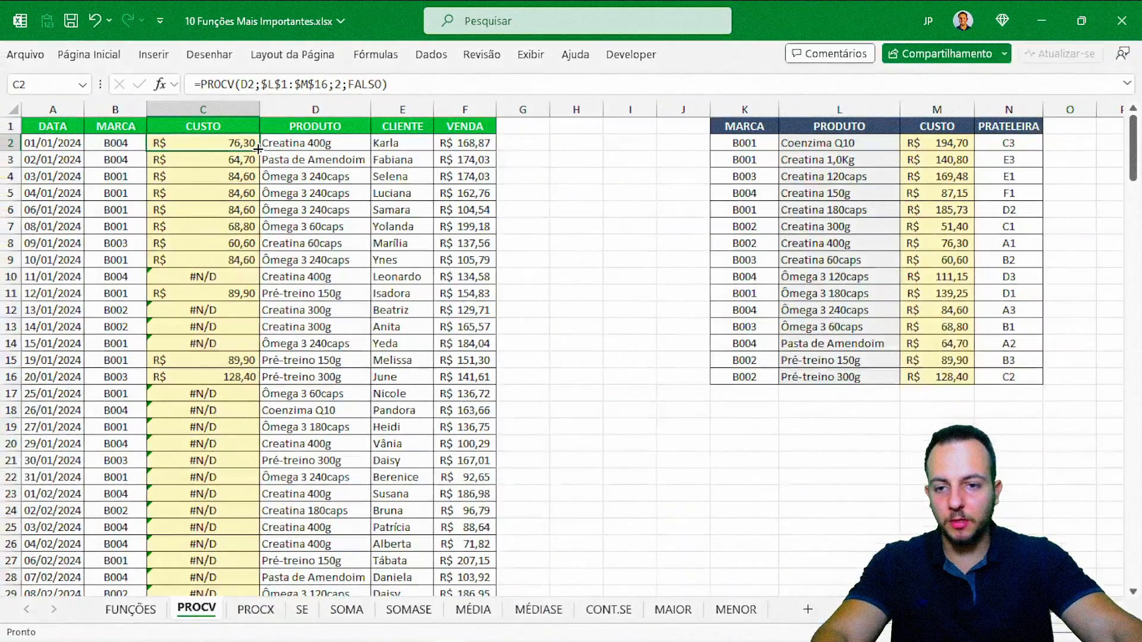
double_click(257, 148)
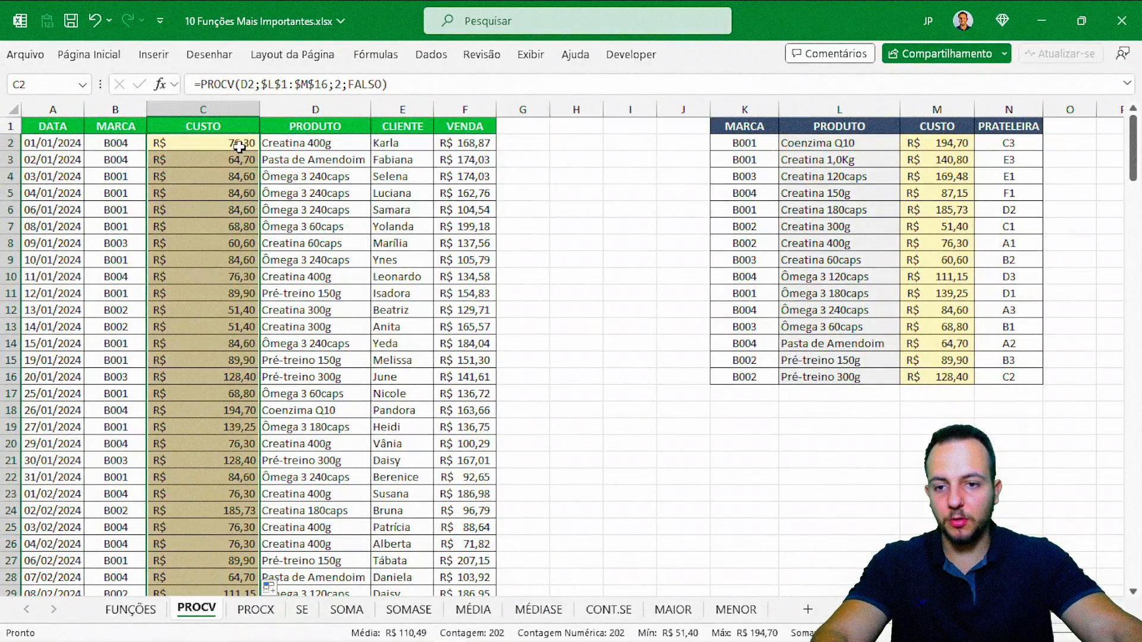
Review the filled CUSTO values down the PROCV sheet, starting from C2.
left_click(238, 145)
scroll(292, 323, "down", 4)
scroll(292, 323, "down", 3)
scroll(292, 323, "up", 7)
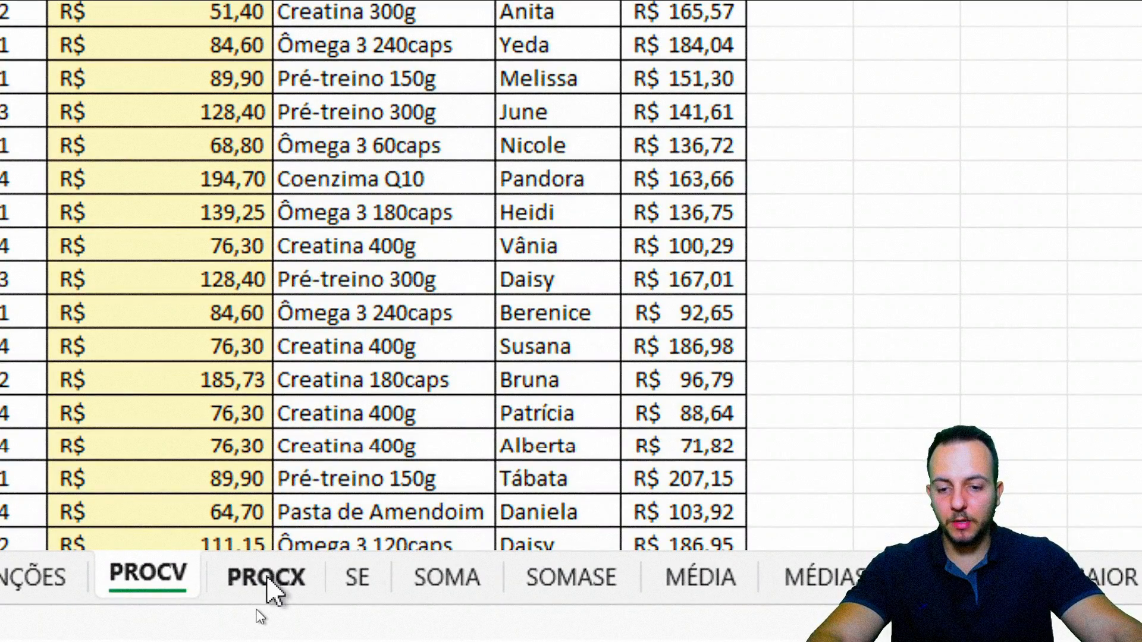
Open the PROCX sheet and compare its table layout with the PROCV sheet.
left_click(268, 580)
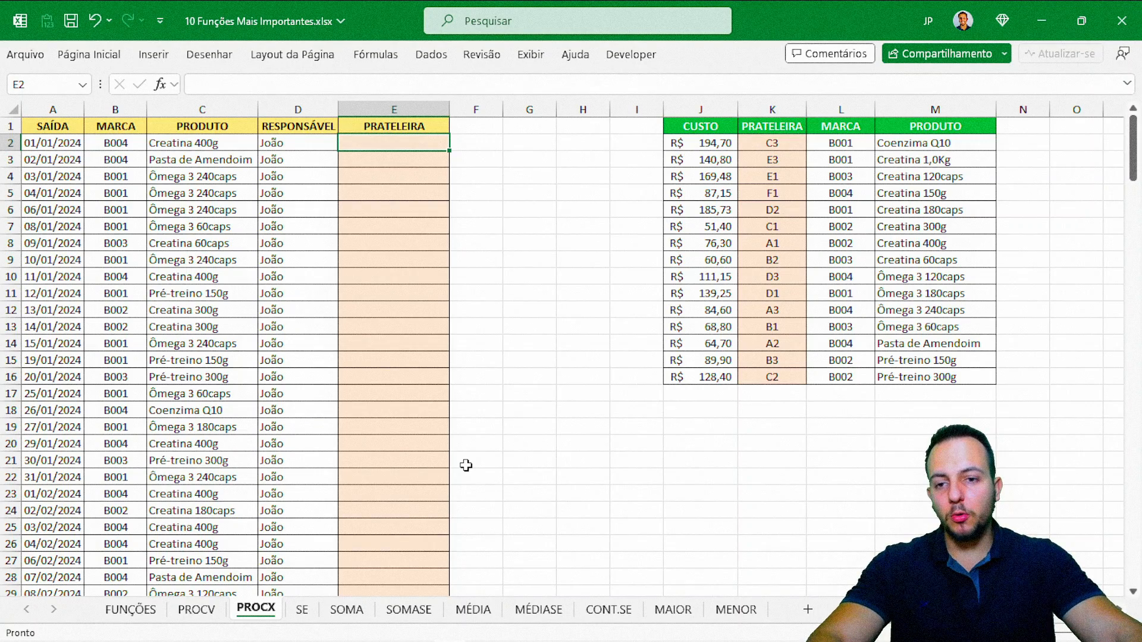
scroll(355, 401, "down", 7)
scroll(359, 400, "up", 7)
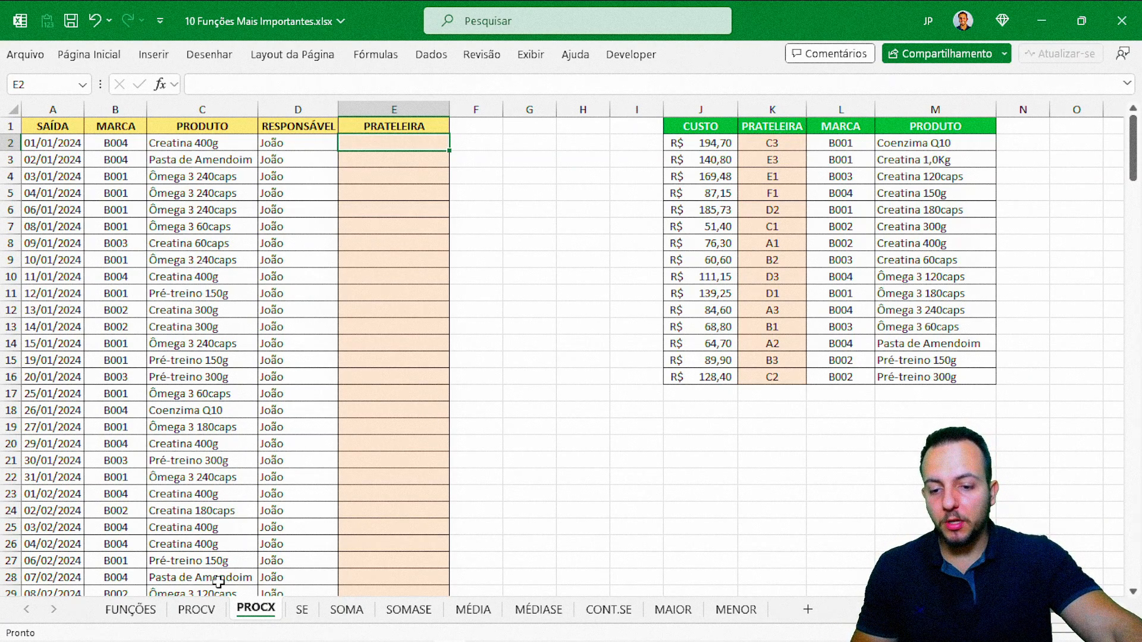
left_click(197, 610)
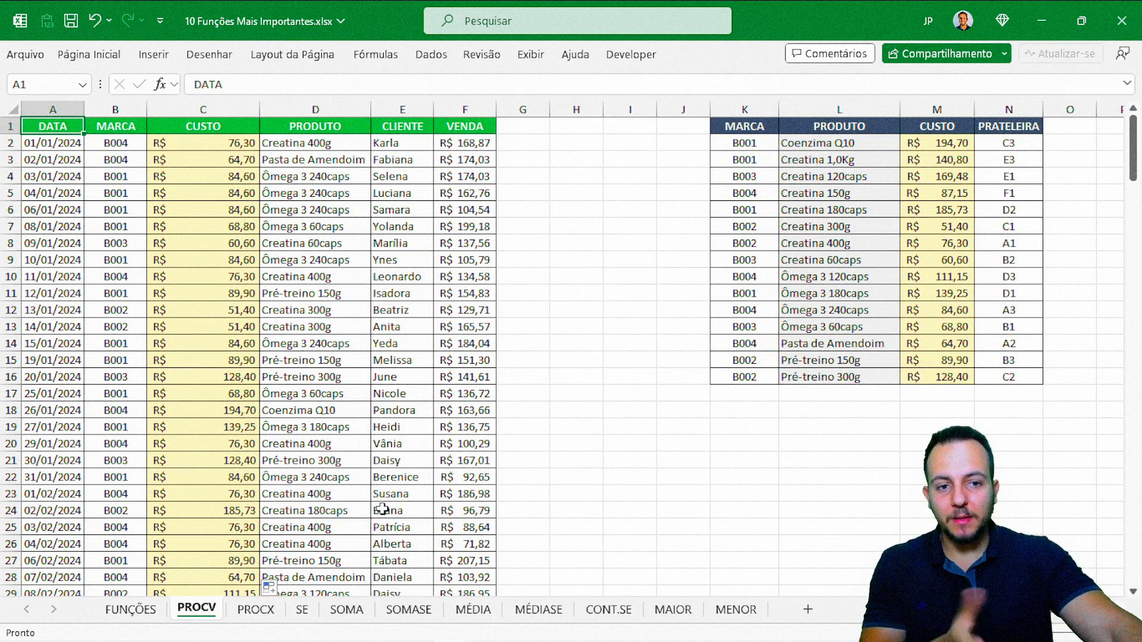
left_click(256, 610)
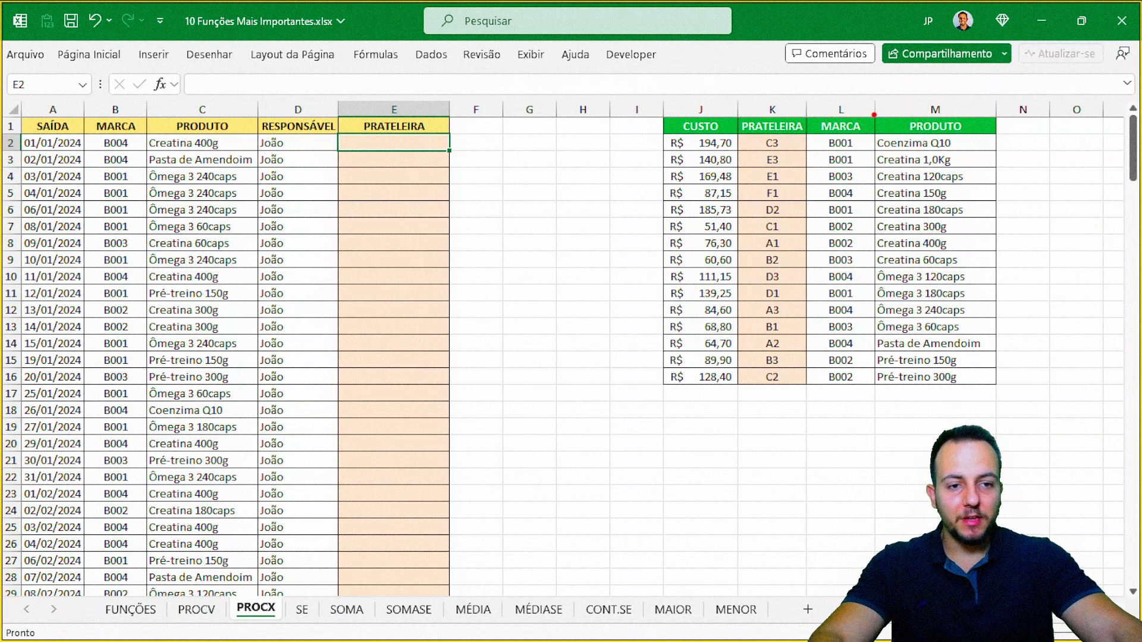
Annotate the PRODUTO column in M with a red frame and five arrows pointing away from it, and clear the annotations.
mouse_move(870, 85)
left_mouse_down()
mouse_move(985, 332)
mouse_move(998, 445)
left_mouse_up()
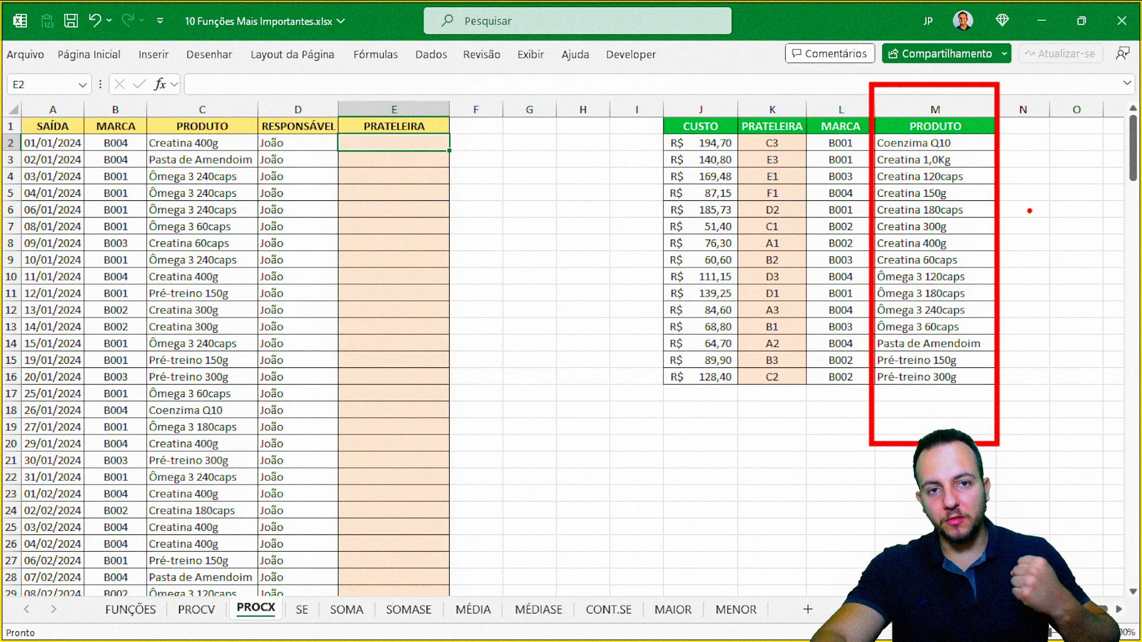
left_click_drag(975, 136, 1075, 136)
left_click_drag(972, 173, 1072, 173)
left_click_drag(970, 216, 1058, 217)
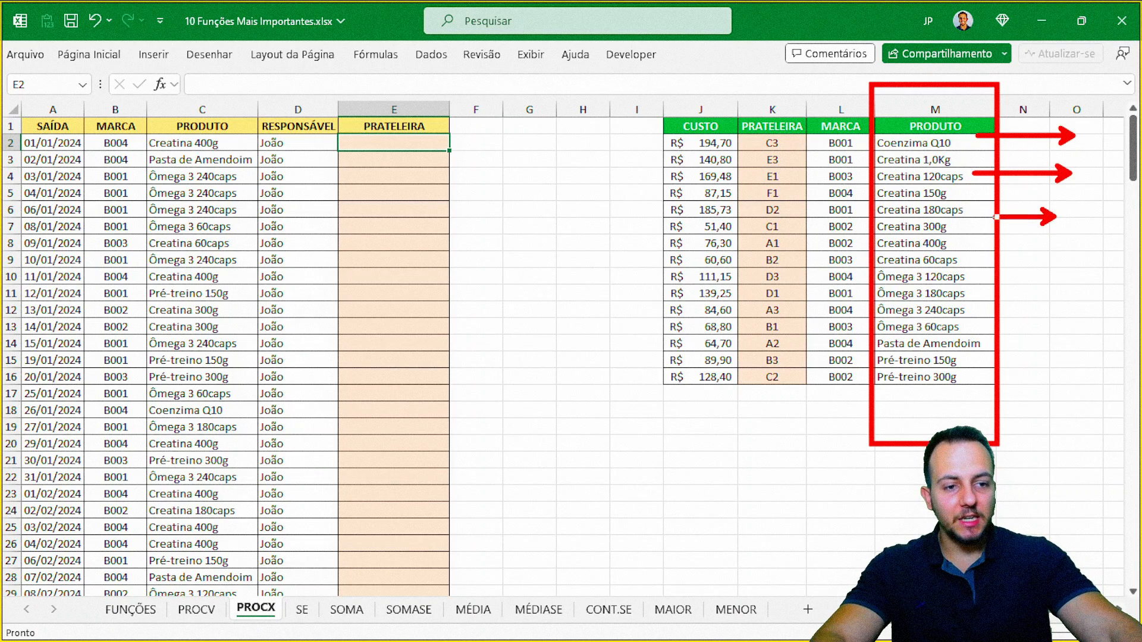
left_click_drag(974, 261, 1051, 260)
left_click_drag(959, 299, 1035, 291)
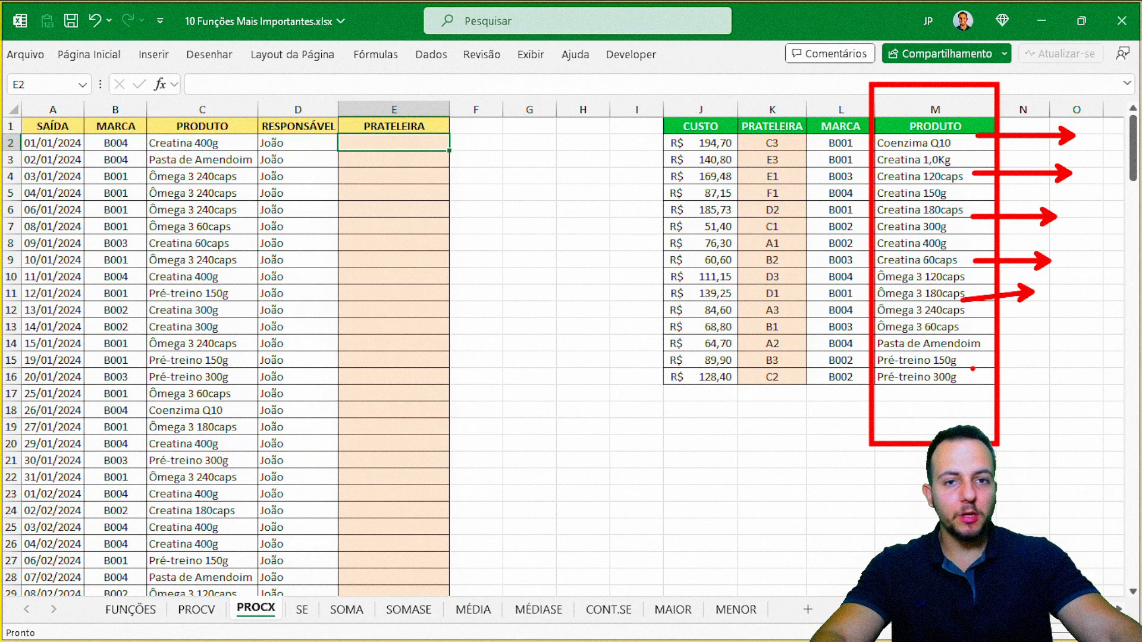
key("ctrl+z")
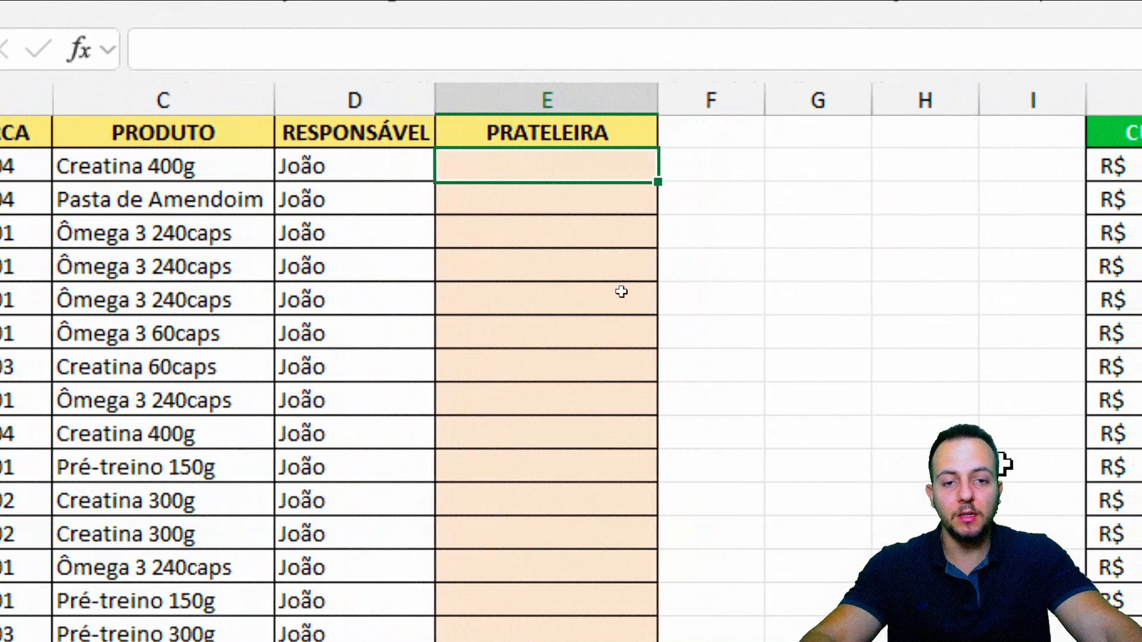
Go through the SAÍDA, MARCA, PRODUTO, RESPONSÁVEL and PRATELEIRA columns of the stock output table by highlighting them.
type("=PROCX")
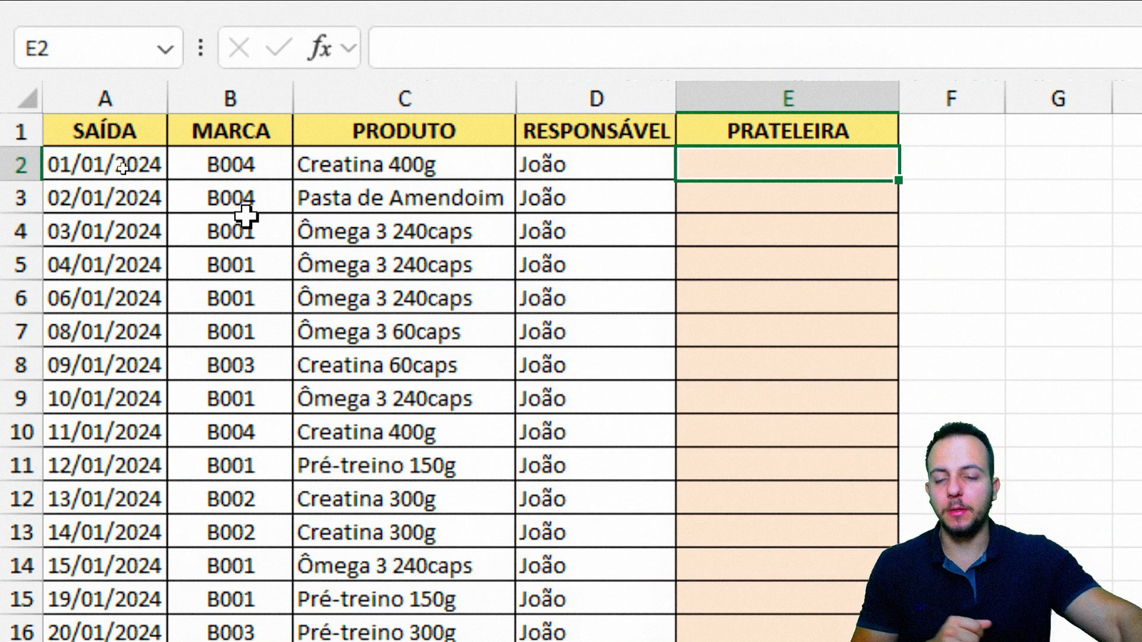
left_click(135, 95)
left_click(245, 97)
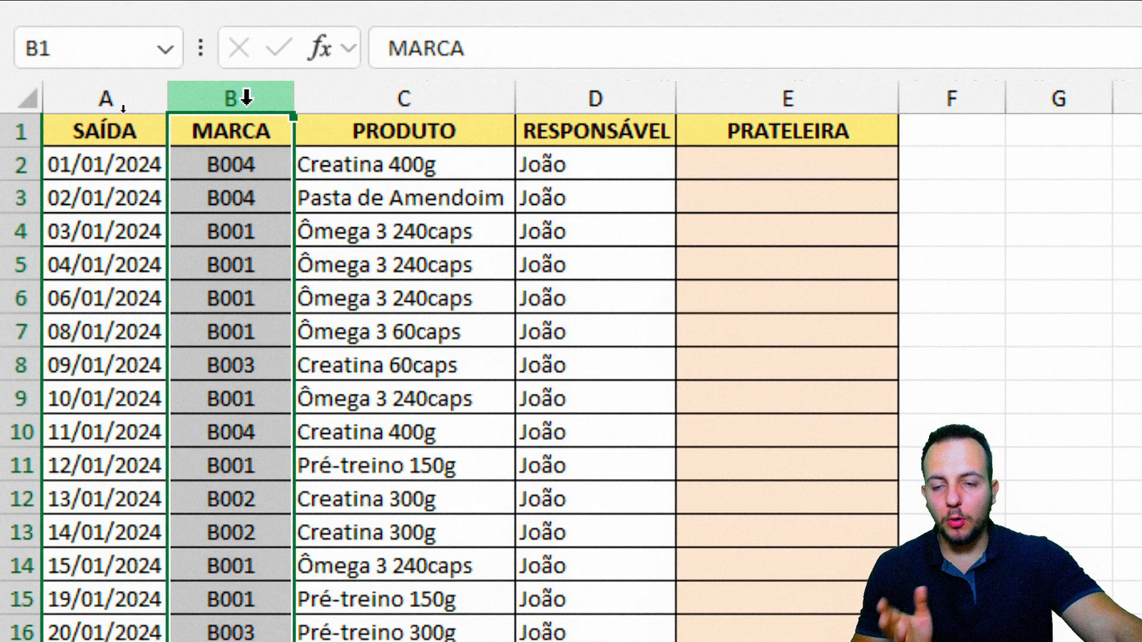
left_click_drag(246, 97, 327, 94)
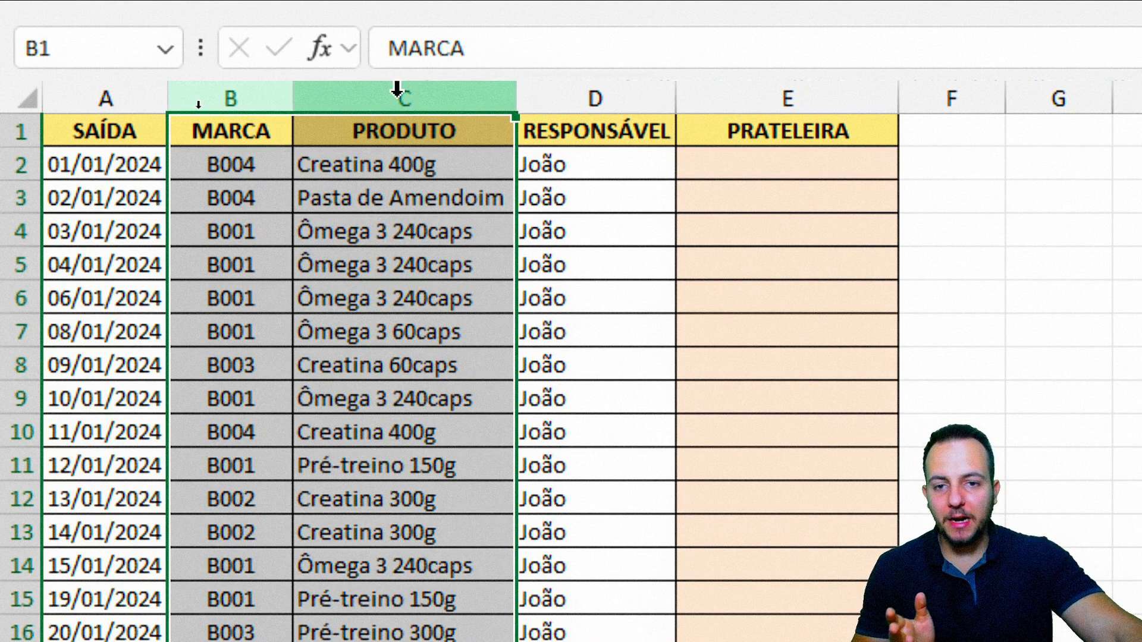
left_click(652, 89)
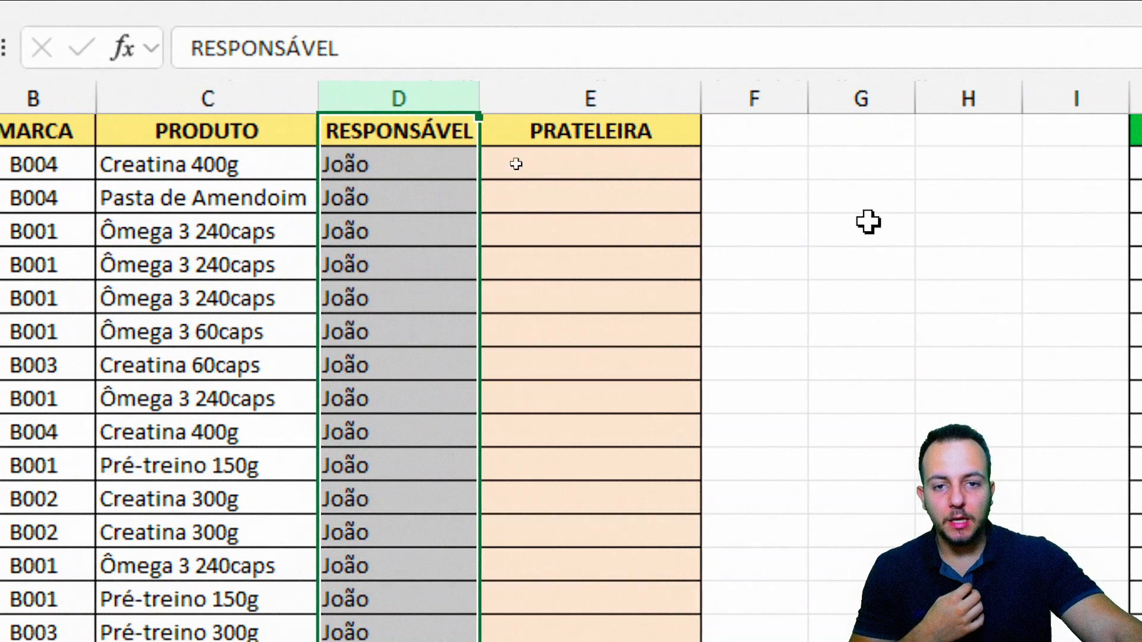
left_click(672, 98)
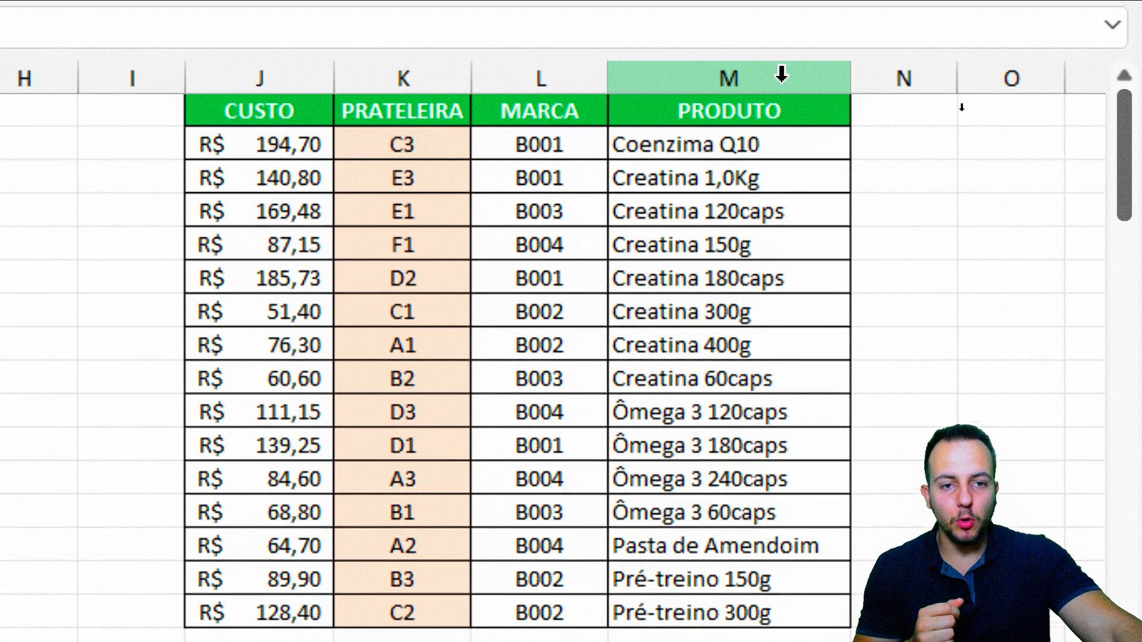
Examine the PRODUTO and PRATELEIRA columns of the product table in columns M and K.
left_click(765, 68)
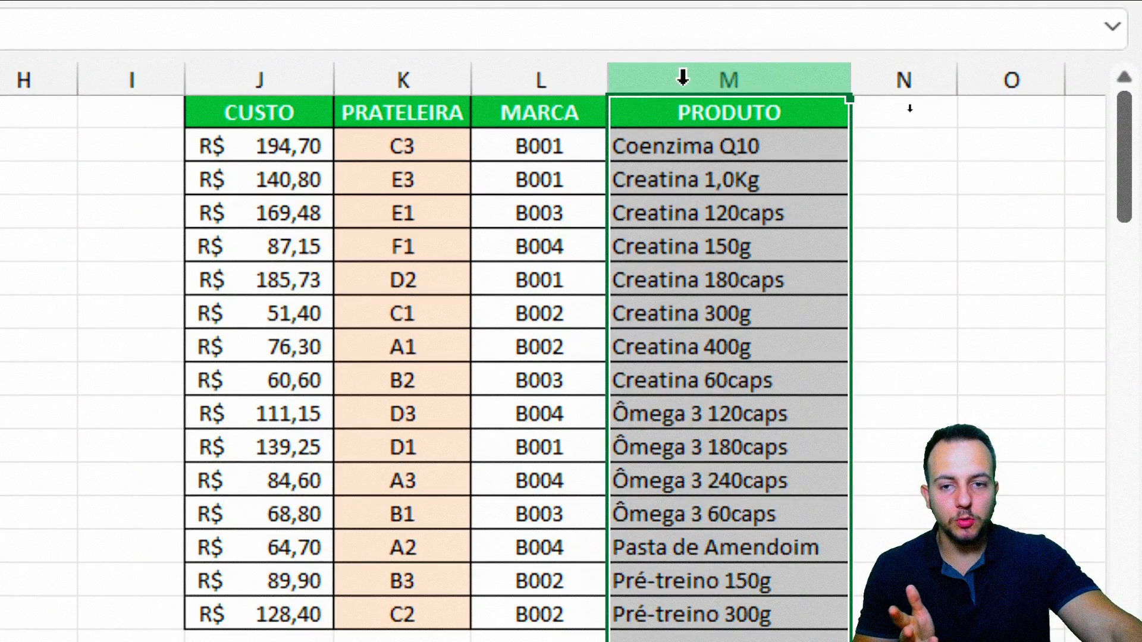
left_click(437, 77)
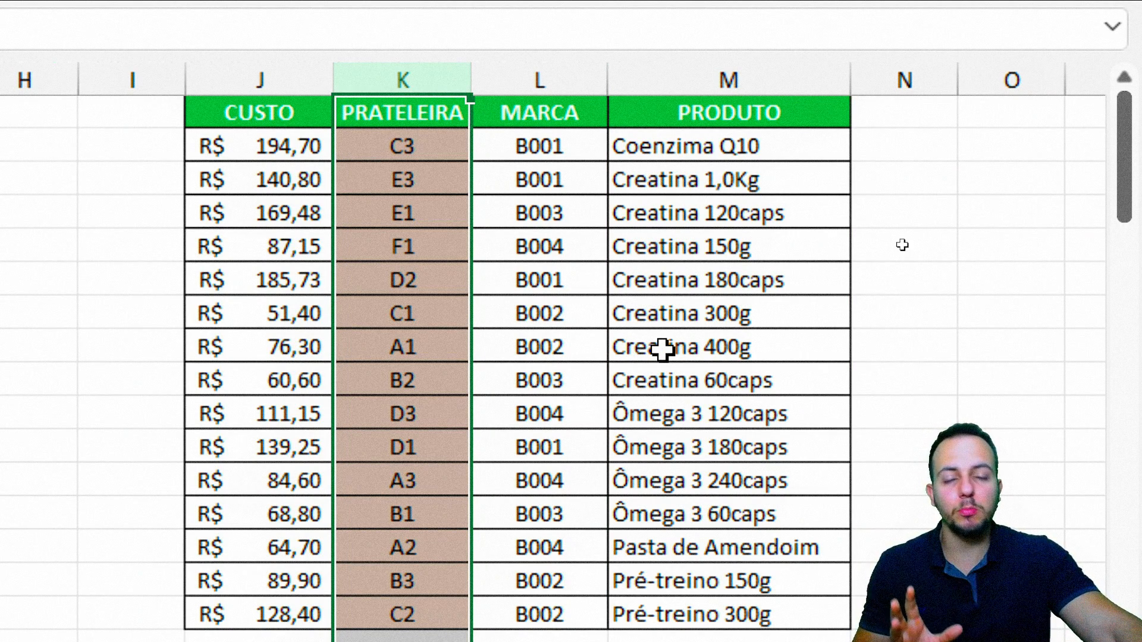
left_click(736, 77)
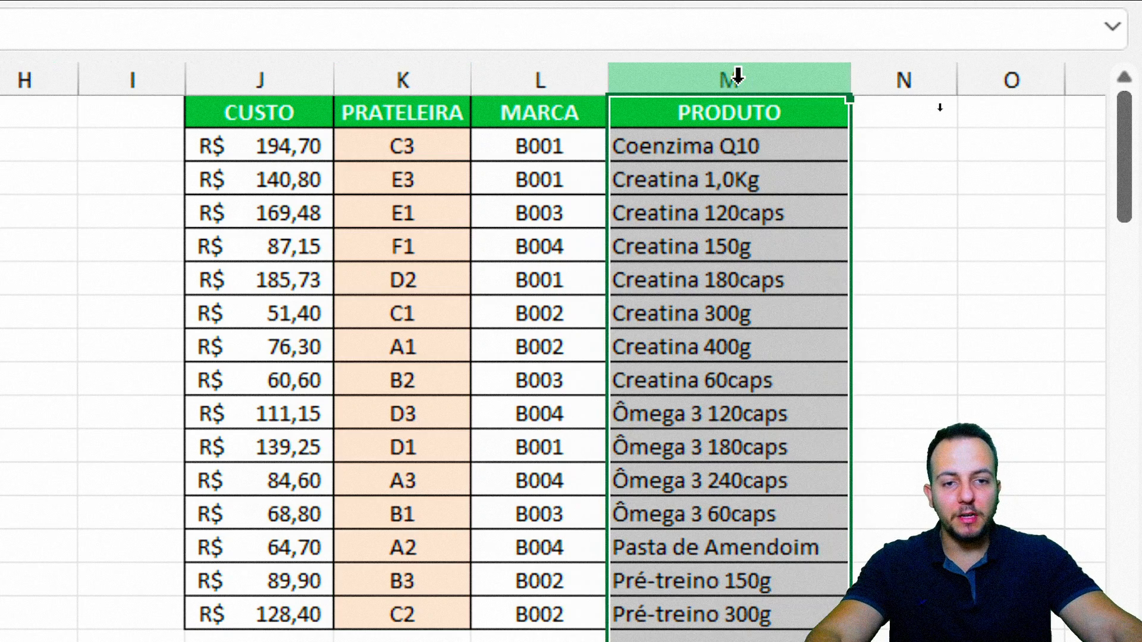
left_click_drag(720, 157, 722, 313)
left_click_drag(421, 119, 416, 336)
left_click(524, 440)
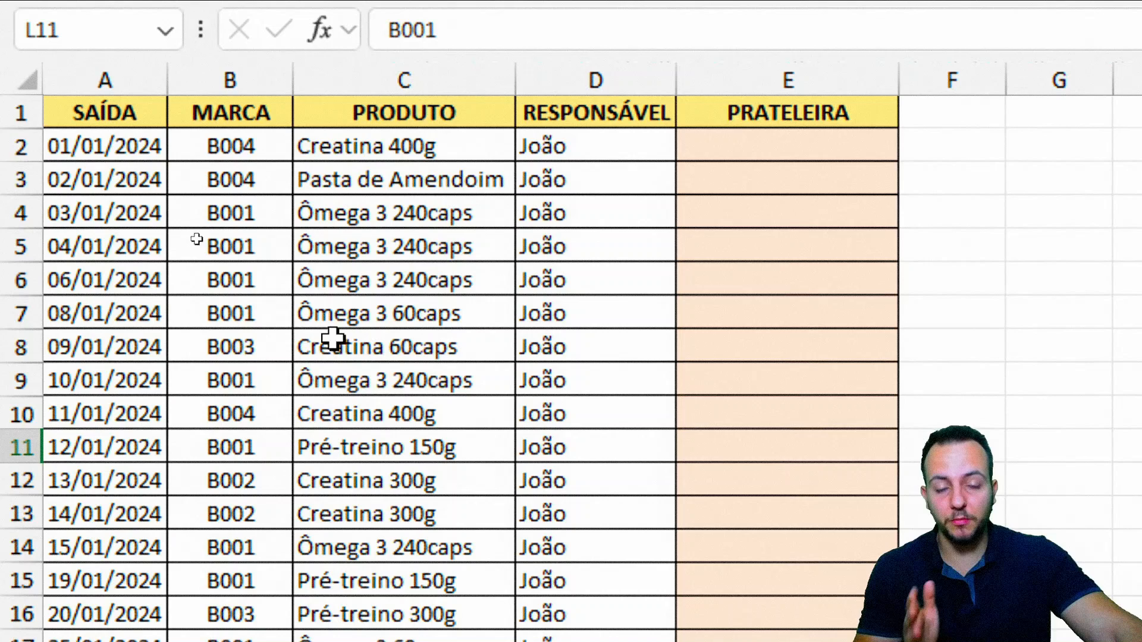
Begin a PROCX formula in E2 with the product in C2 as the lookup value.
left_click(811, 144)
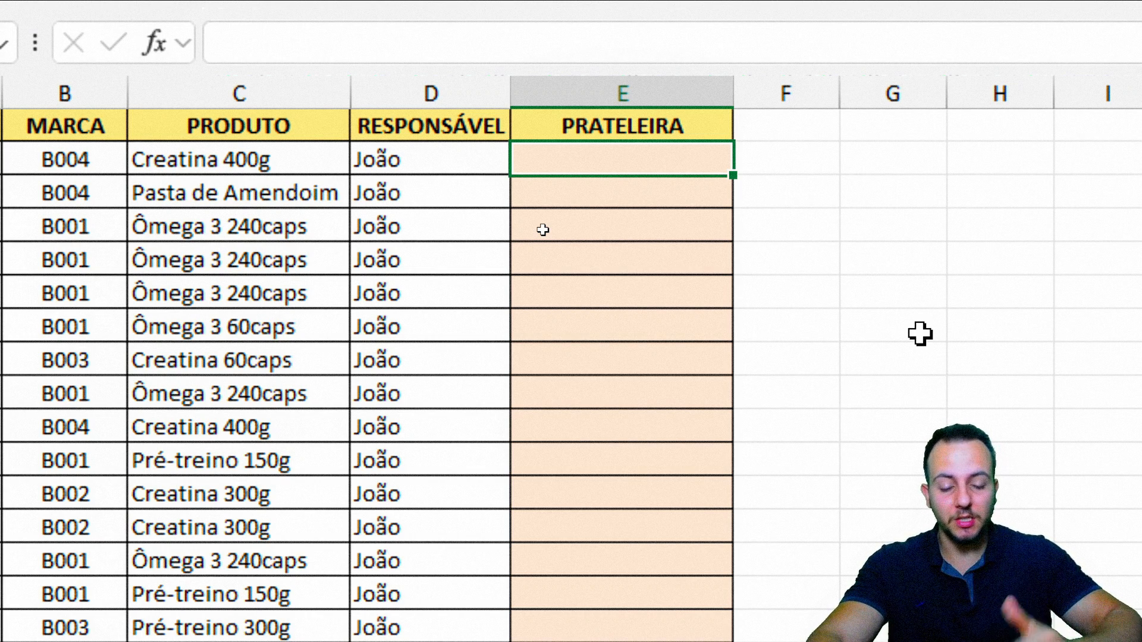
type("=PROCX")
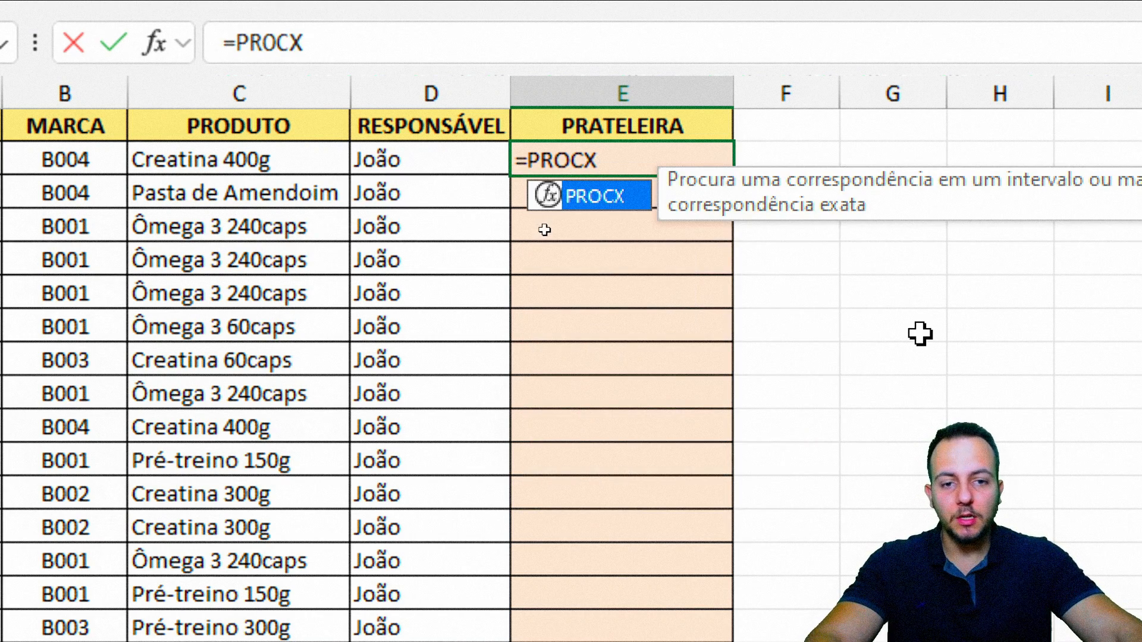
double_click(616, 196)
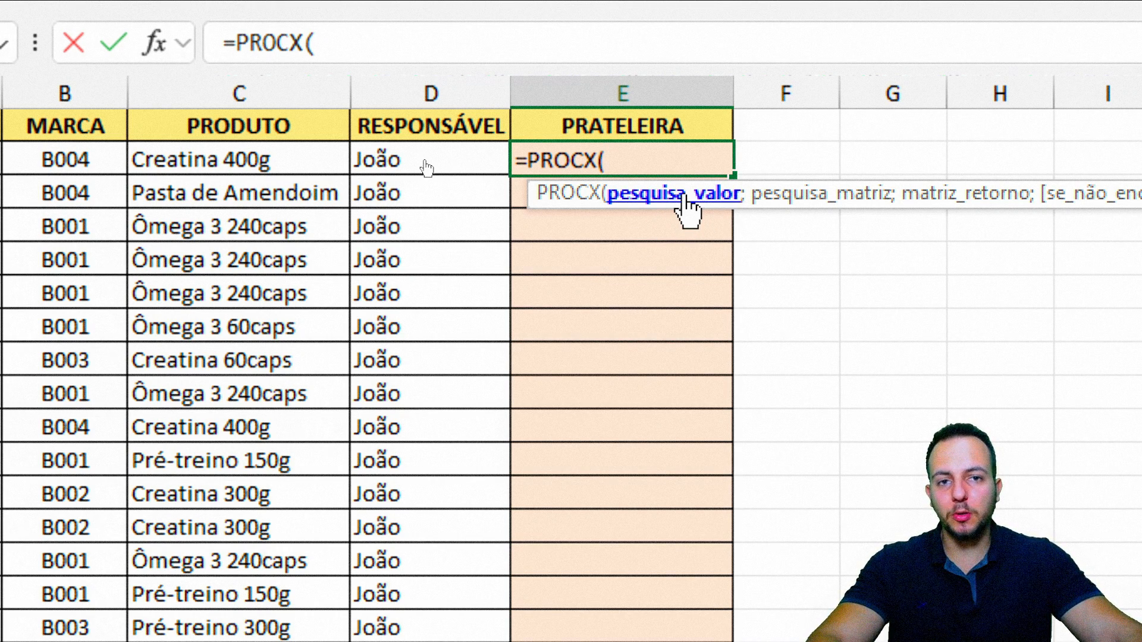
left_click(266, 158)
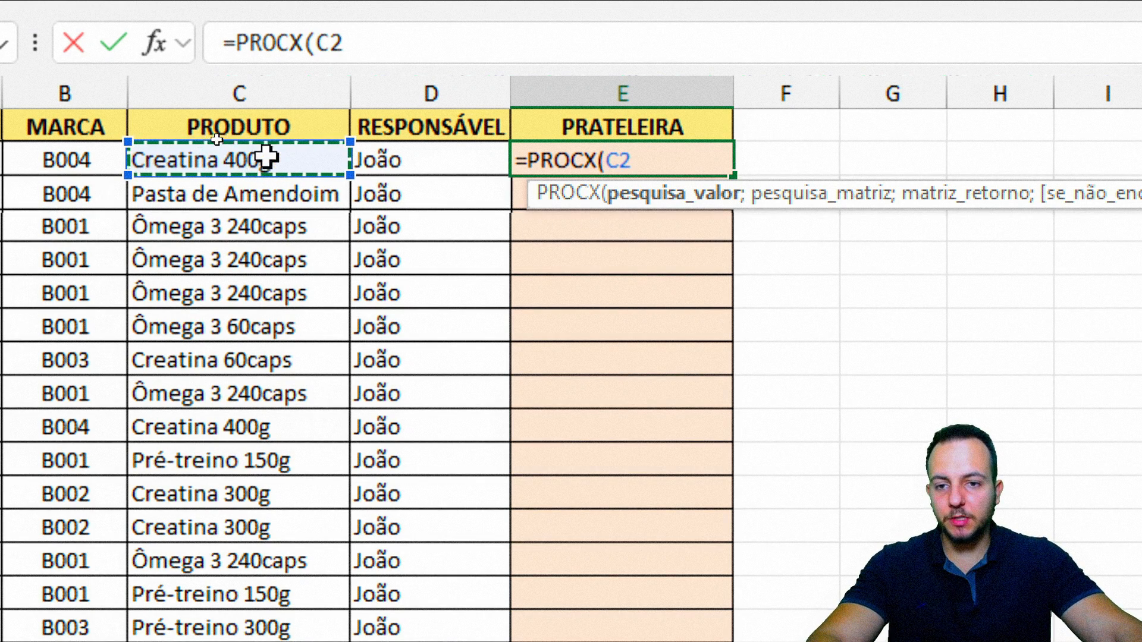
type(";")
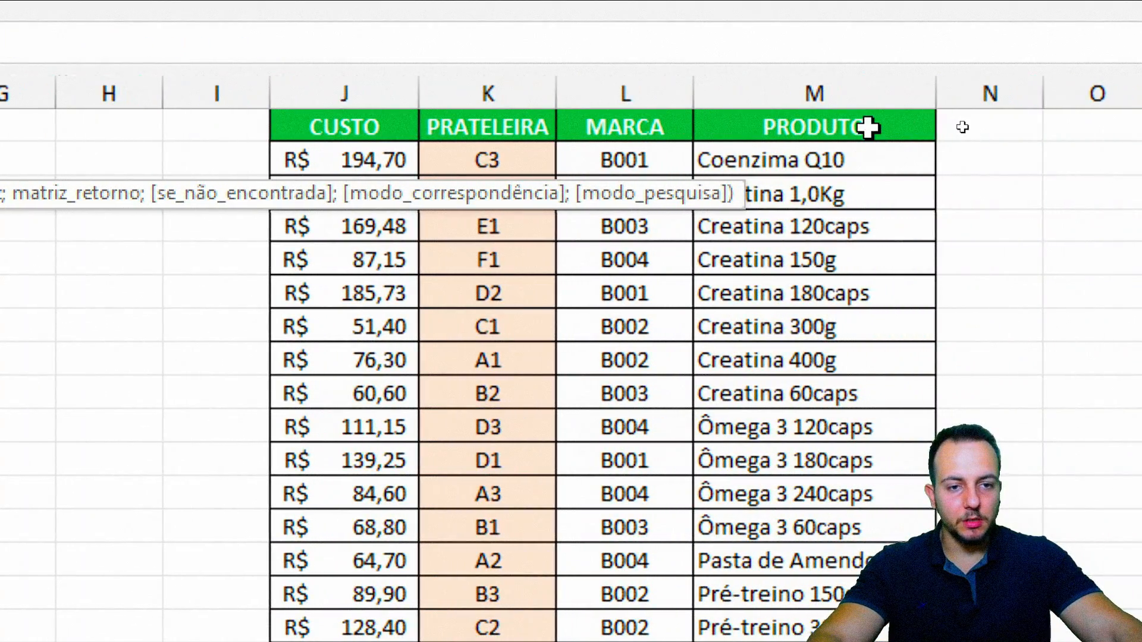
Add the product table's PRODUTO column as the locked search range $M$1:$M$16.
left_click_drag(868, 126, 754, 641)
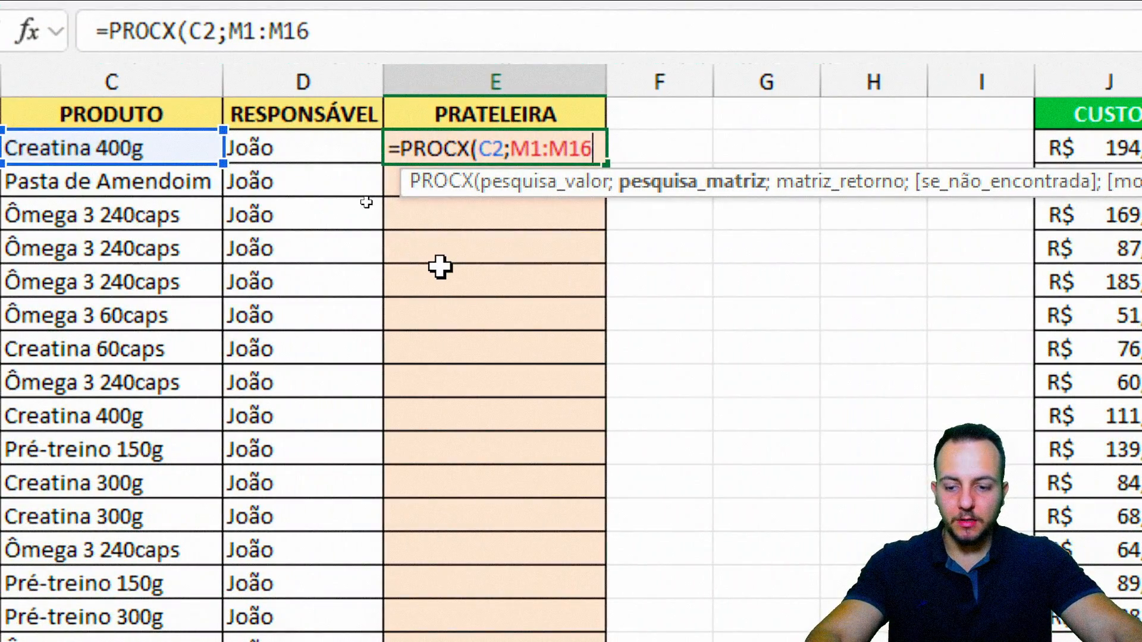
key("F4")
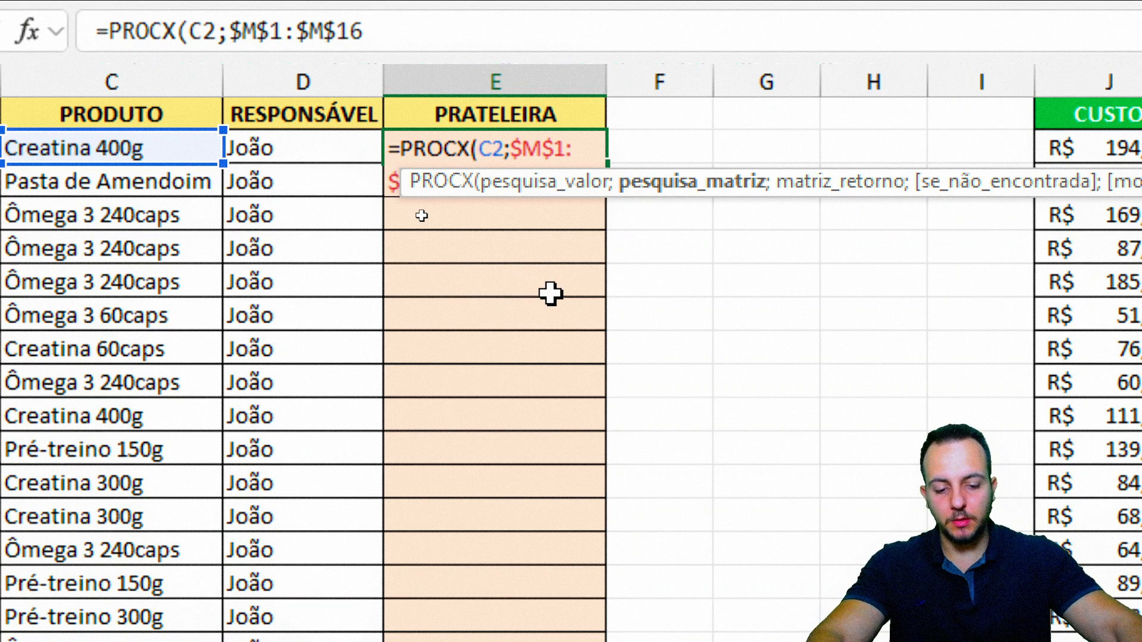
type(";")
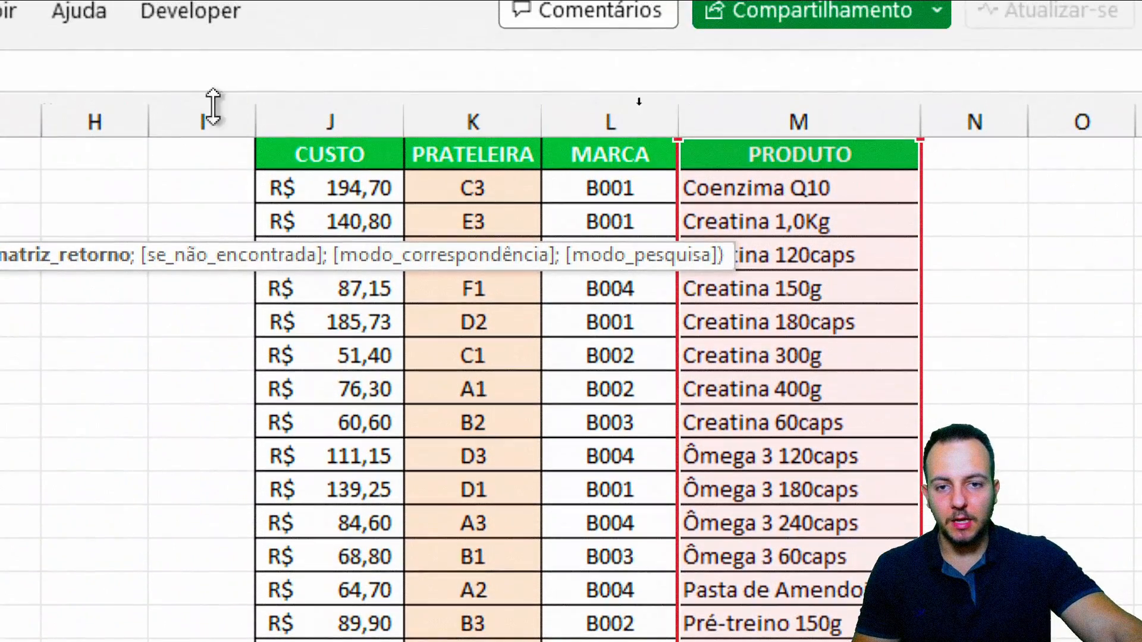
Add the PRATELEIRA column as the locked return range $K$1:$K$16 and confirm the PROCX formula.
left_click(487, 115)
left_click_drag(487, 156, 439, 641)
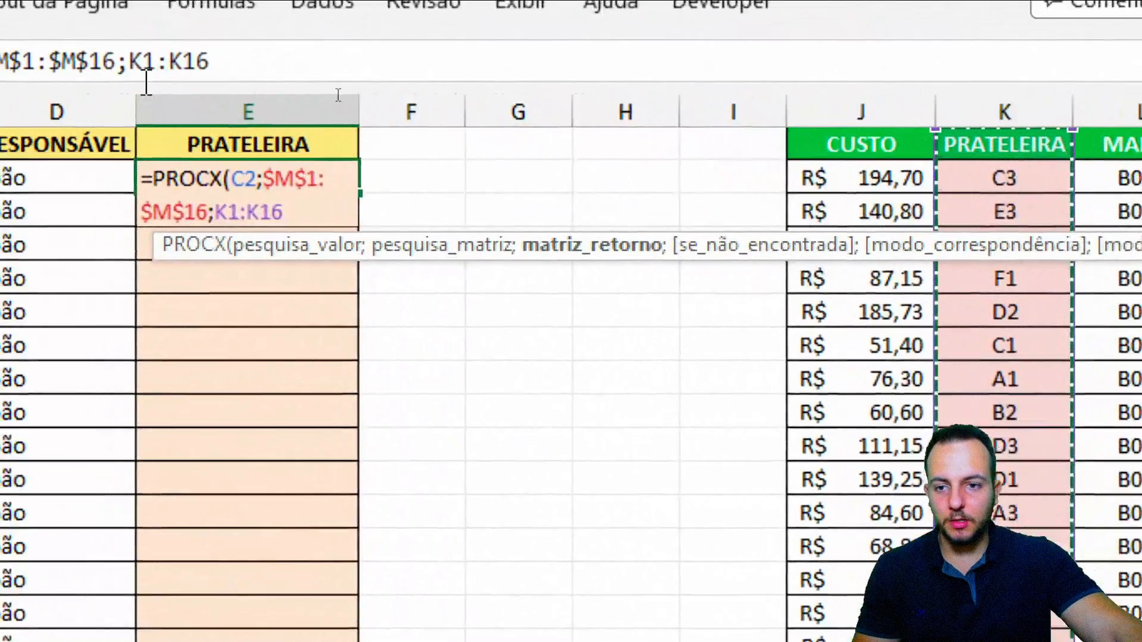
key("F4")
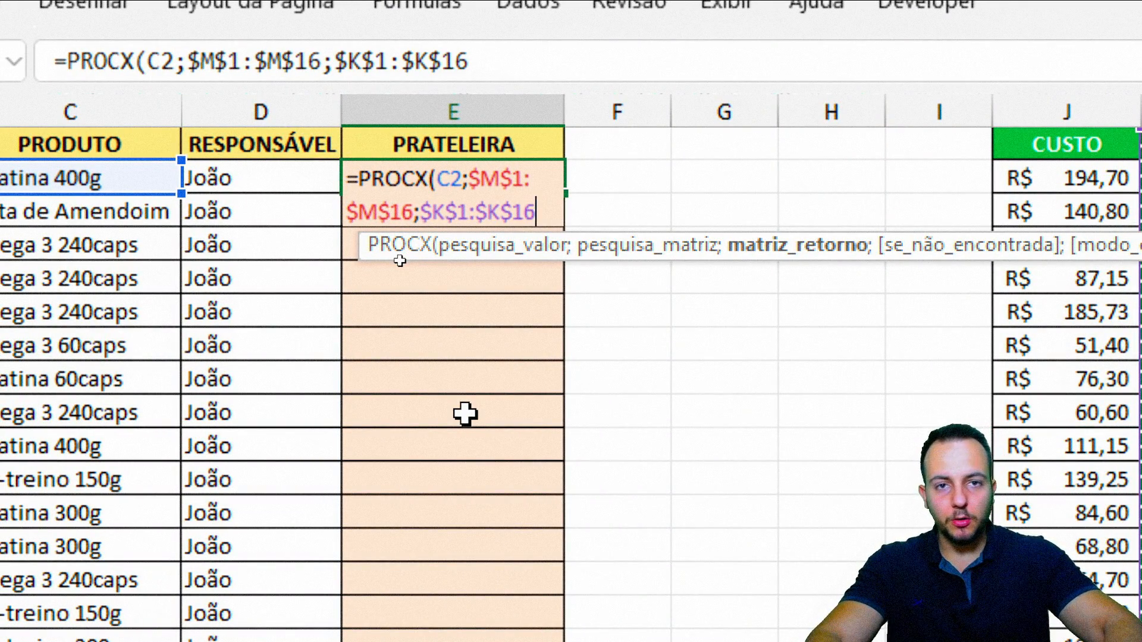
type(")")
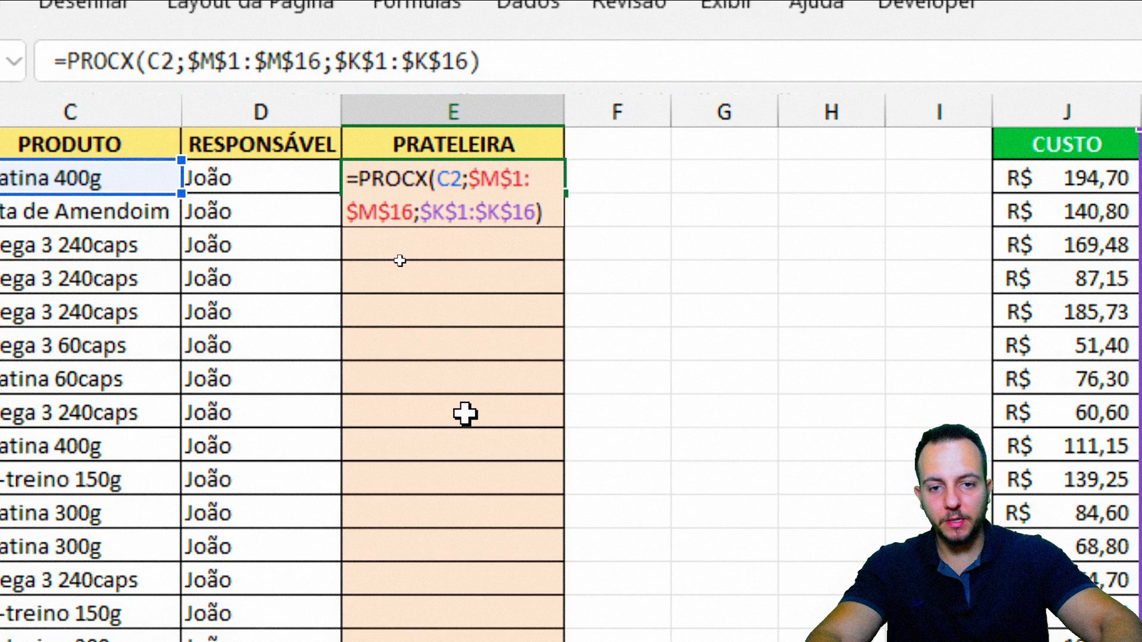
key("Return")
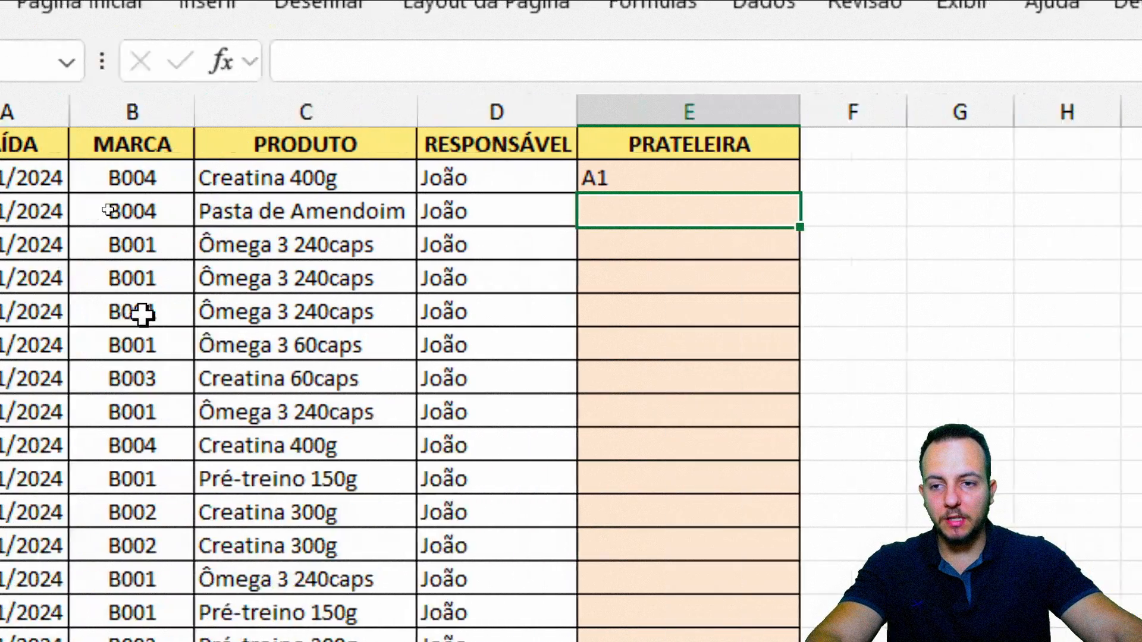
Fill the PROCX formula from E2 down the whole PRATELEIRA column.
left_click(52, 210)
left_click(716, 185)
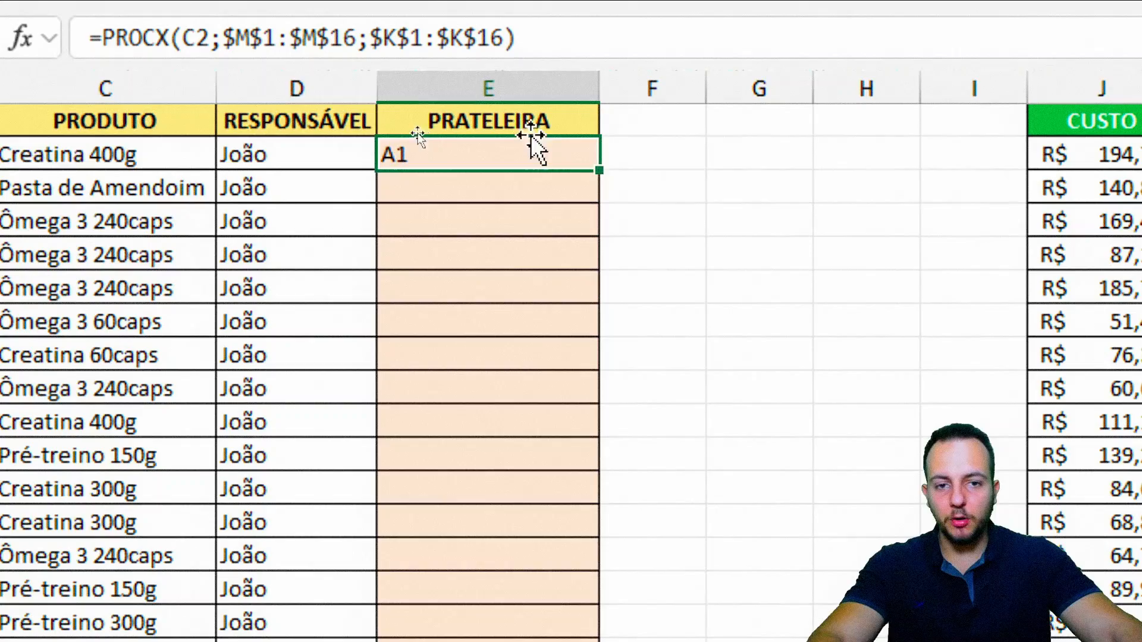
double_click(601, 172)
Check the filled PRATELEIRA codes and the formula in E3 down the length of the table.
left_click(529, 189)
scroll(510, 566, "down", 8)
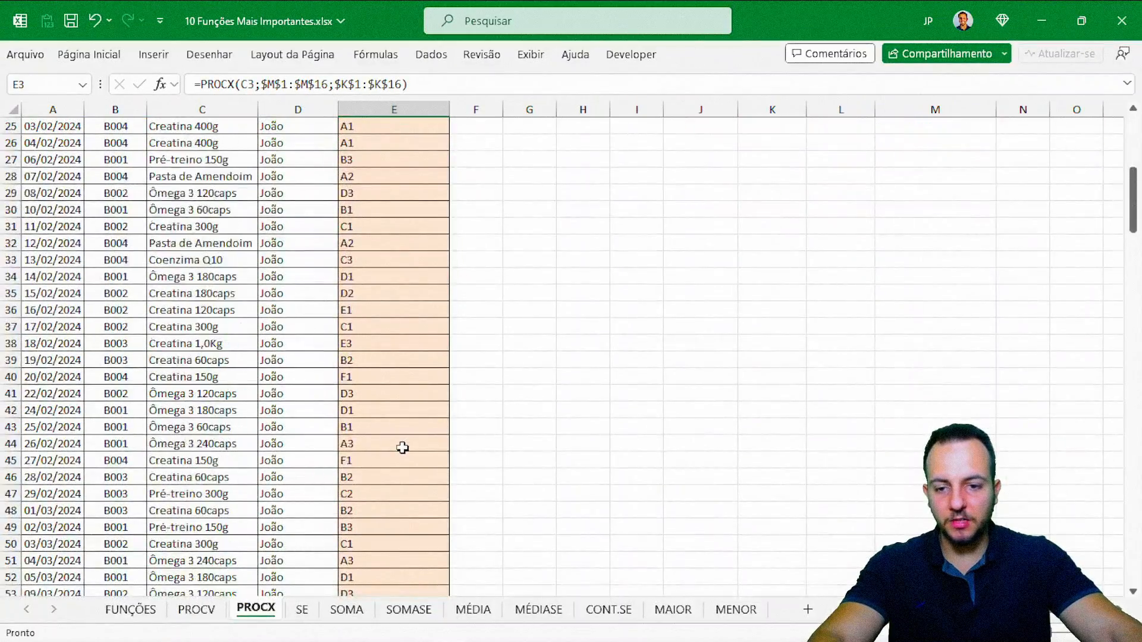
scroll(402, 448, "down", 20)
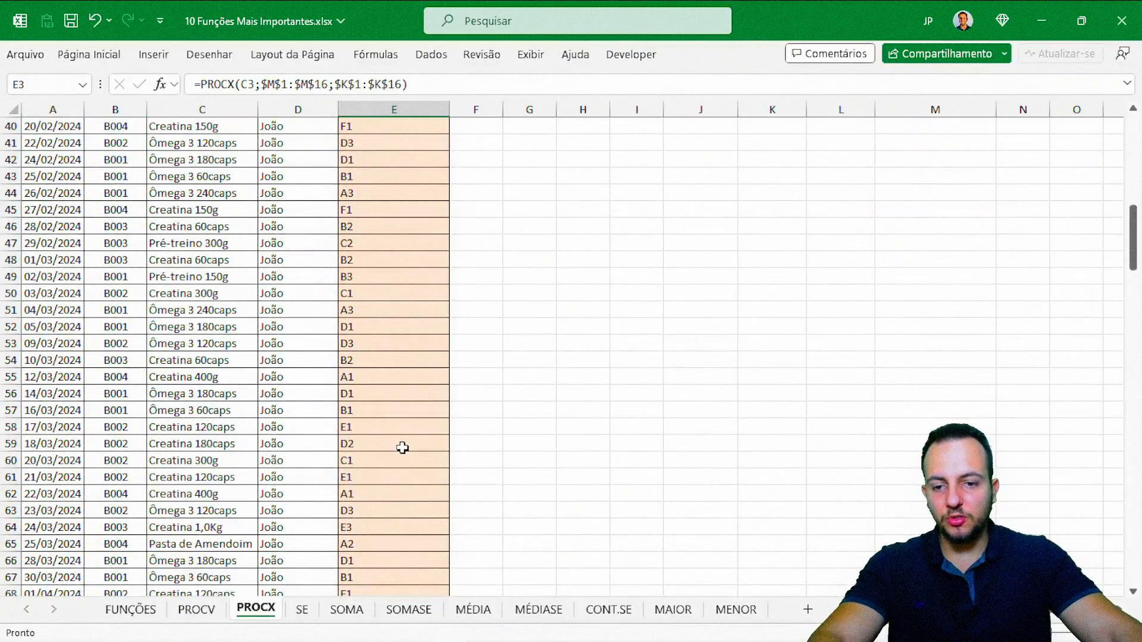
scroll(399, 449, "up", 20)
scroll(396, 427, "up", 5)
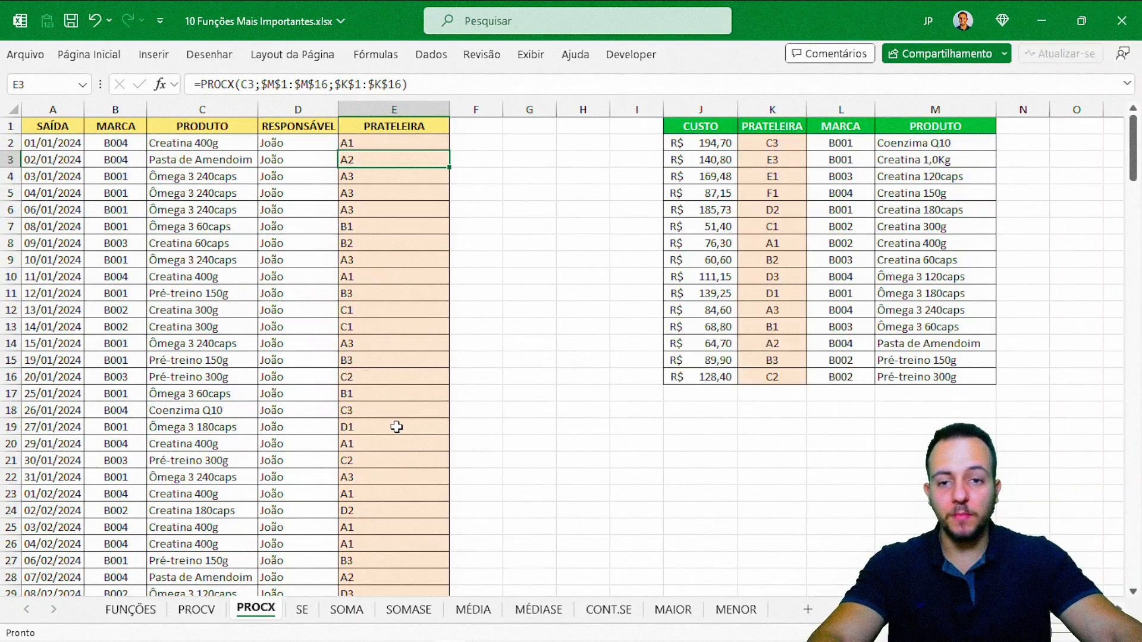
left_click(60, 130)
scroll(273, 290, "down", 8)
scroll(278, 312, "down", 20)
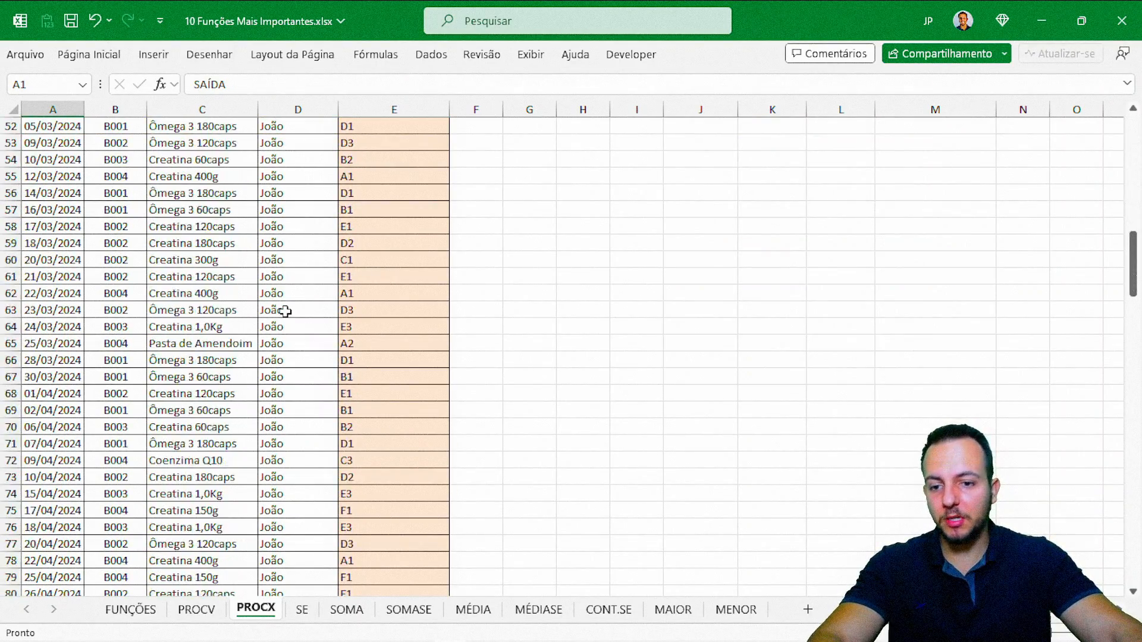
Open the SE sheet and look over the three PROVA columns, the MÉDIA column and the first STATUS cell.
scroll(282, 311, "up", 20)
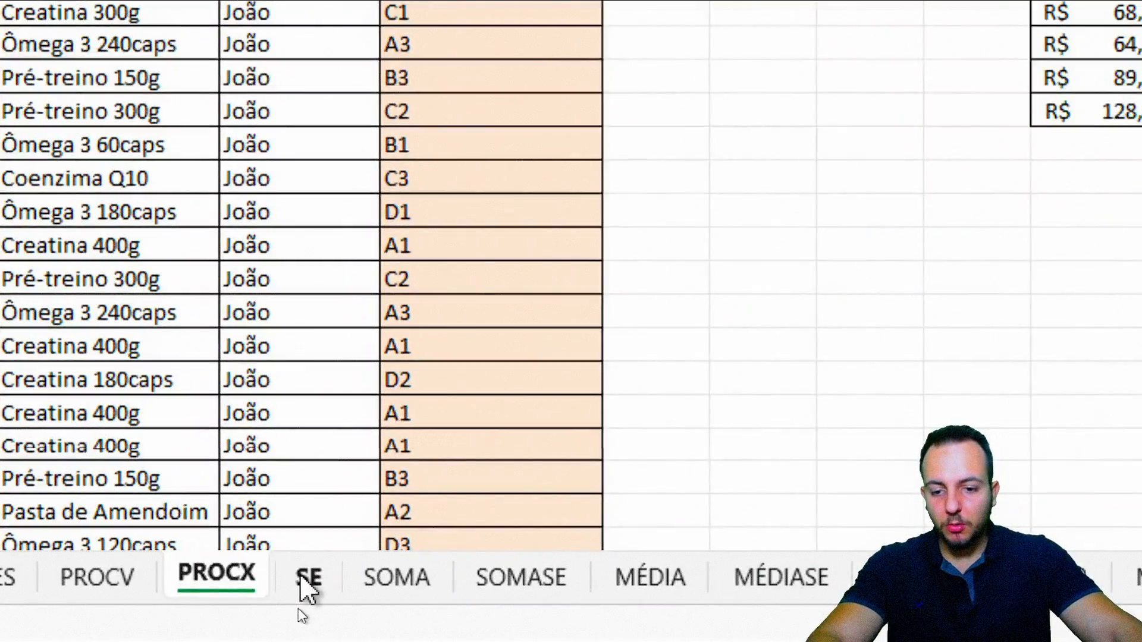
left_click(302, 610)
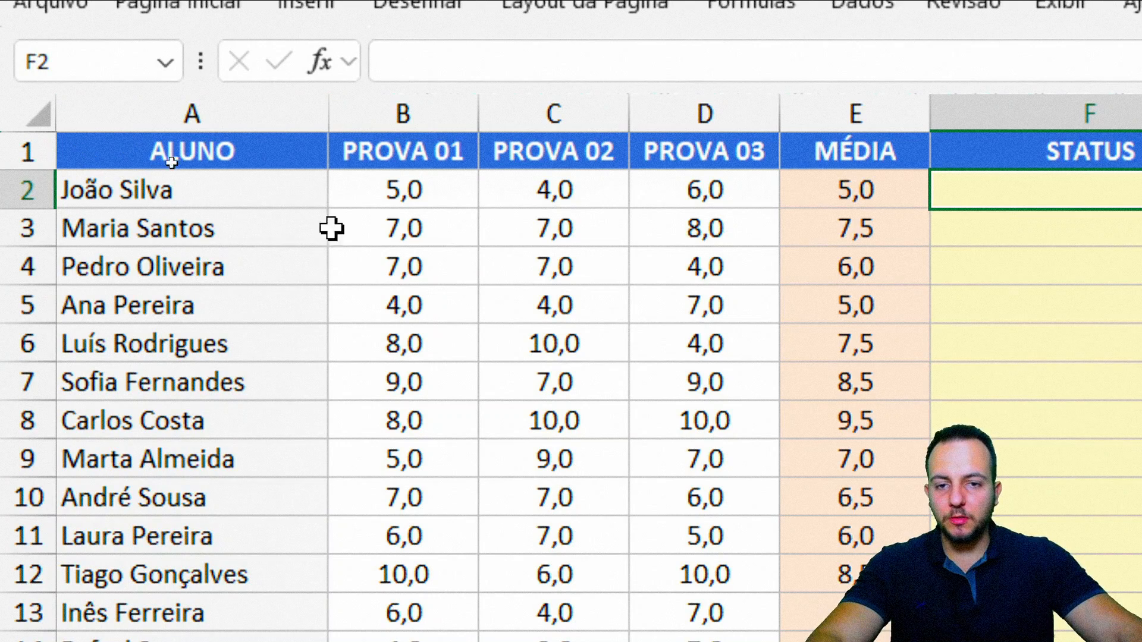
left_click_drag(401, 113, 714, 111)
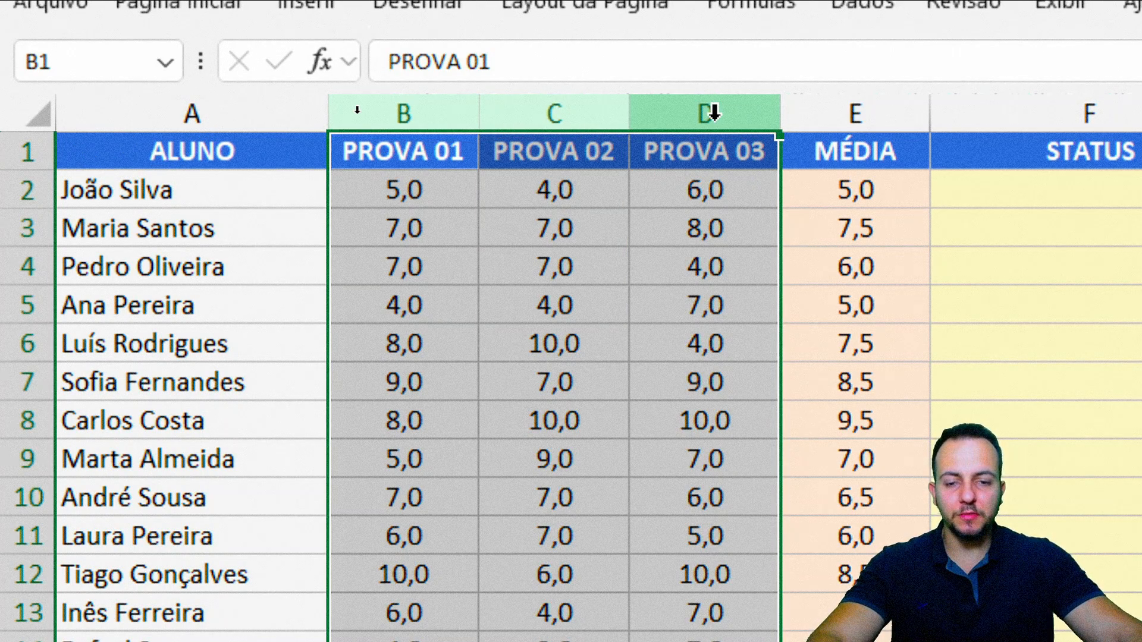
left_click(713, 112)
left_click(818, 115)
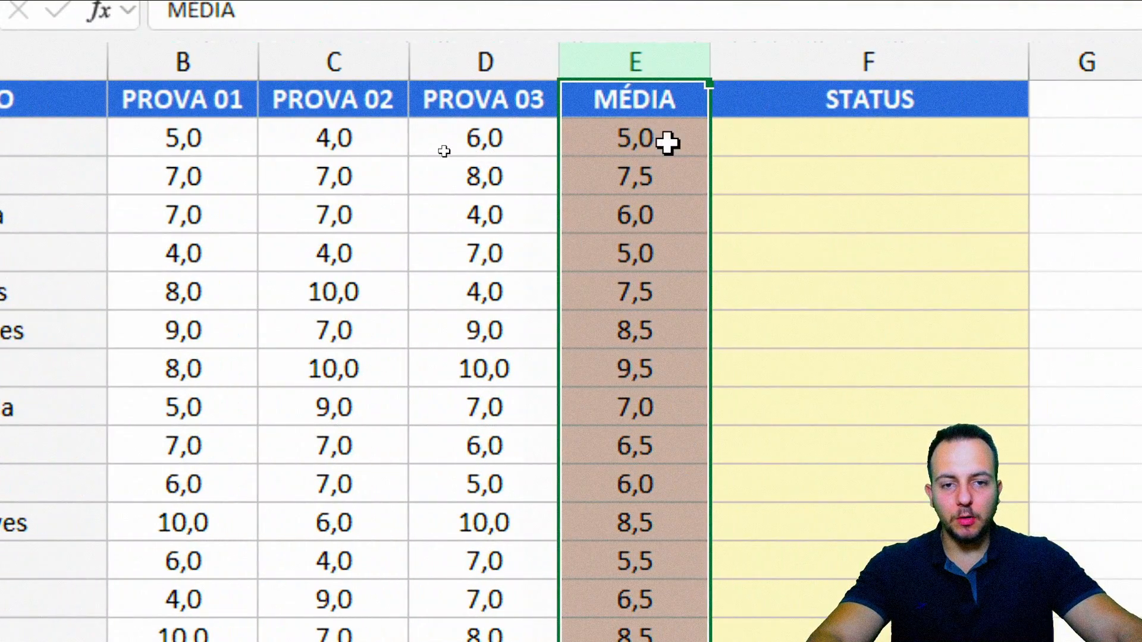
left_click(898, 141)
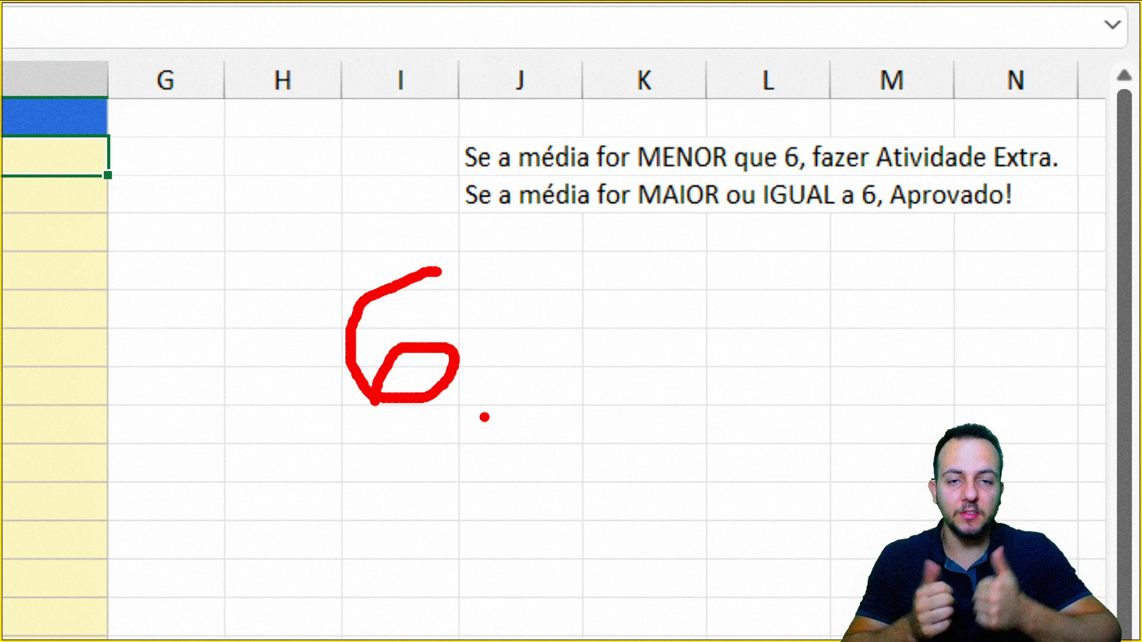
Sketch the >, < and = comparison signs as temporary screen annotations near the average criteria.
key("Escape")
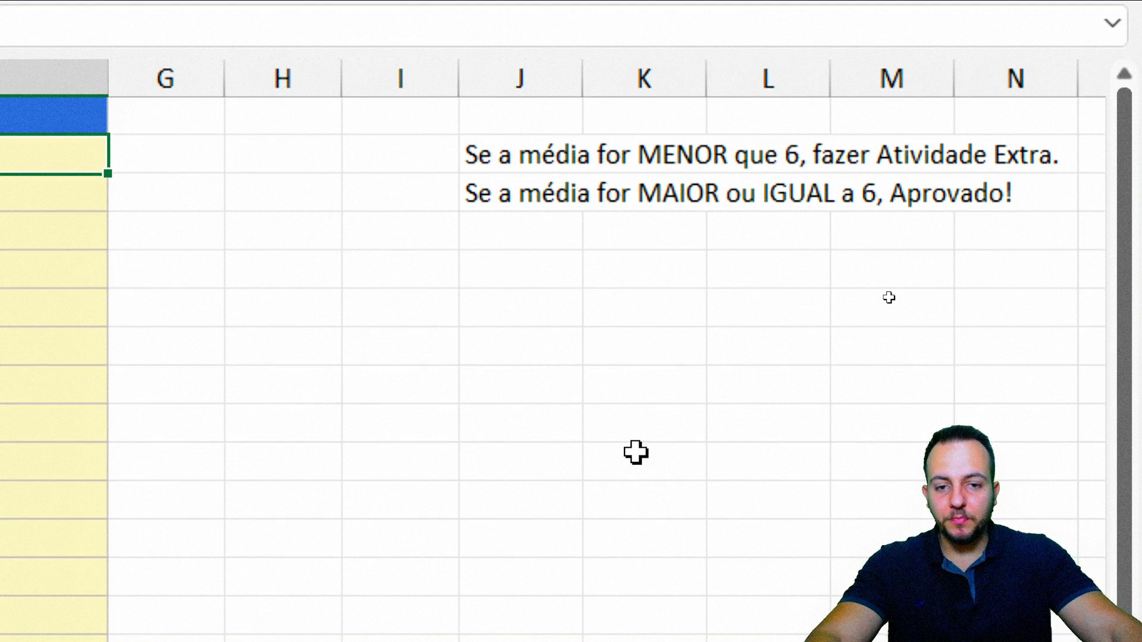
key("ctrl+2")
mouse_move(274, 214)
left_mouse_down()
mouse_move(236, 335)
mouse_move(229, 192)
mouse_move(255, 324)
mouse_move(261, 210)
mouse_move(262, 330)
left_mouse_up()
mouse_move(326, 392)
left_mouse_down()
mouse_move(387, 531)
mouse_move(138, 464)
mouse_move(387, 531)
left_mouse_up()
mouse_move(550, 393)
left_mouse_down()
mouse_move(515, 394)
mouse_move(642, 398)
left_mouse_up()
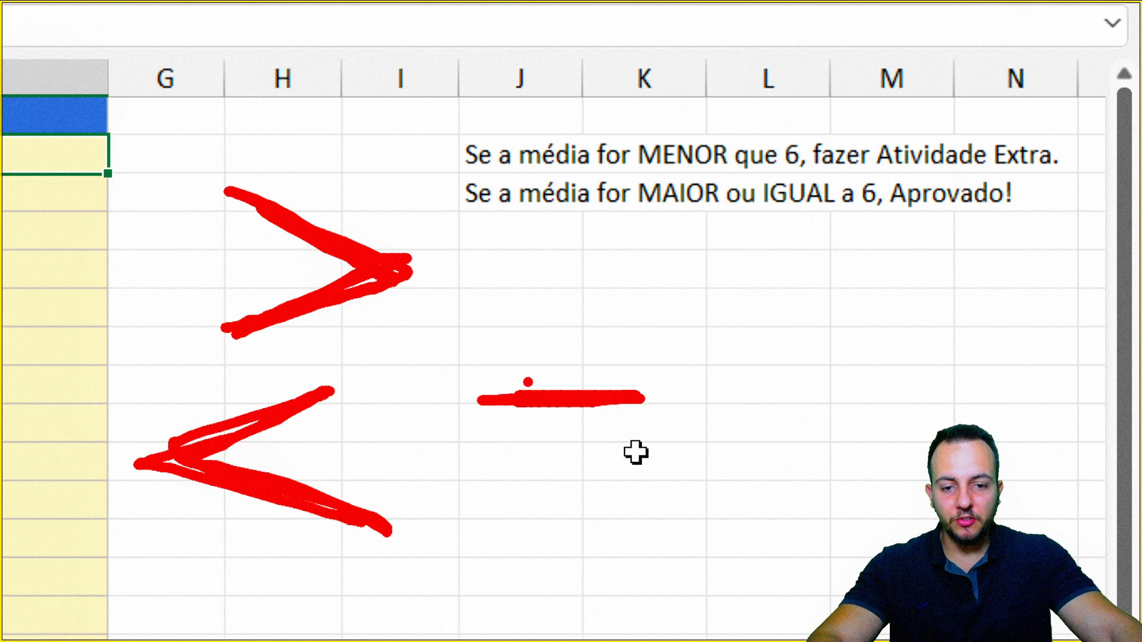
left_click_drag(460, 351, 644, 354)
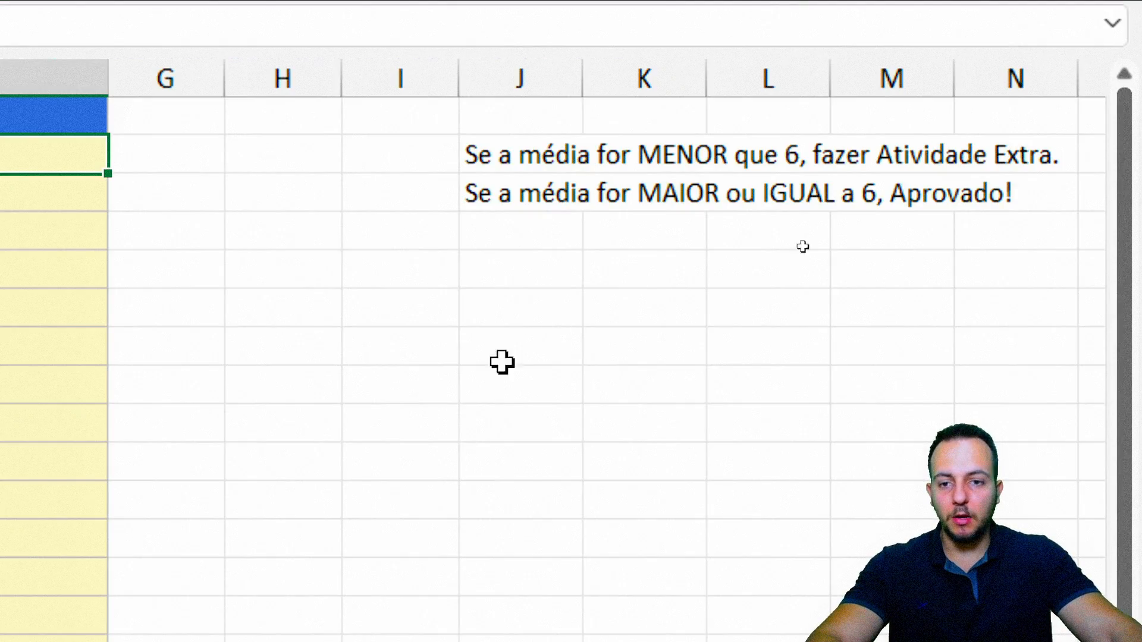
Start an SE formula in F2 with the logical test E2<6.
scroll(406, 184, "left", 4)
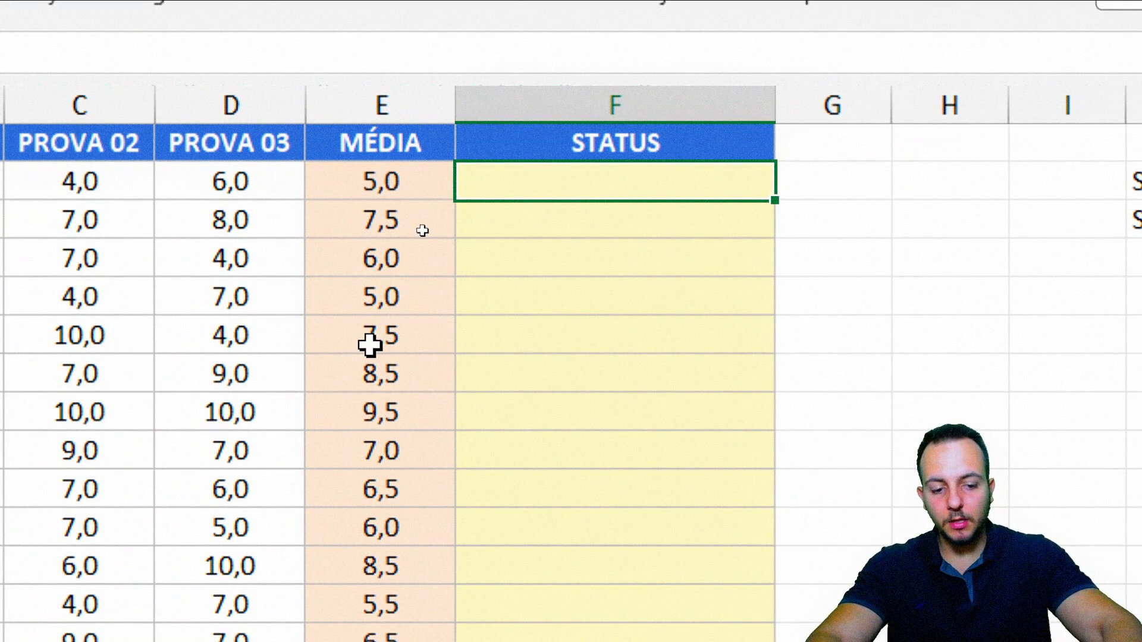
type("=se")
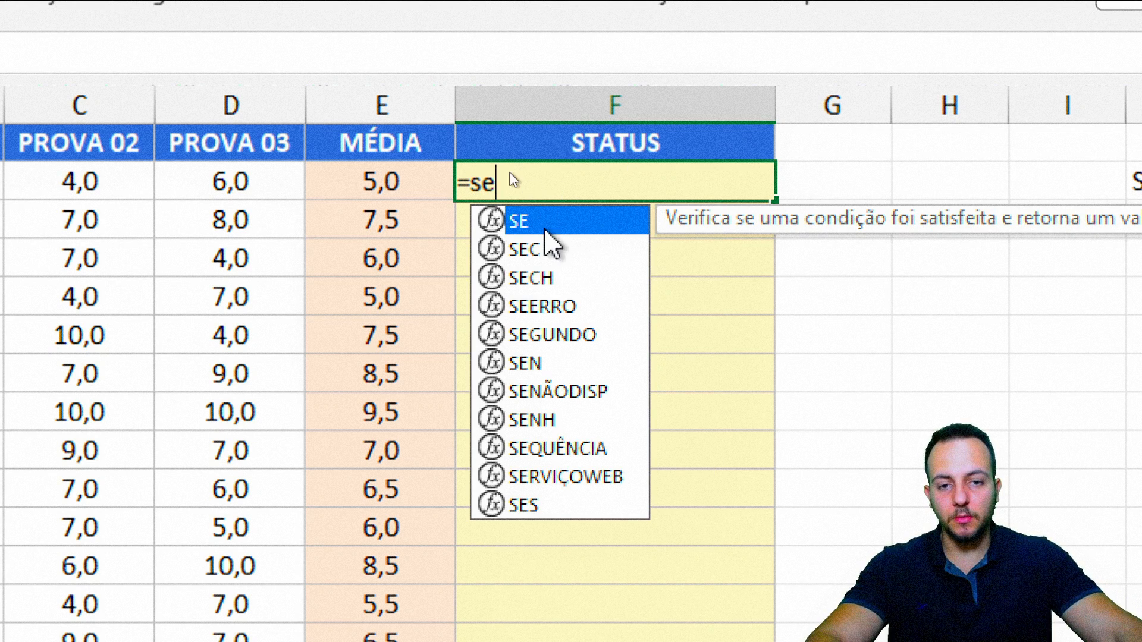
double_click(543, 221)
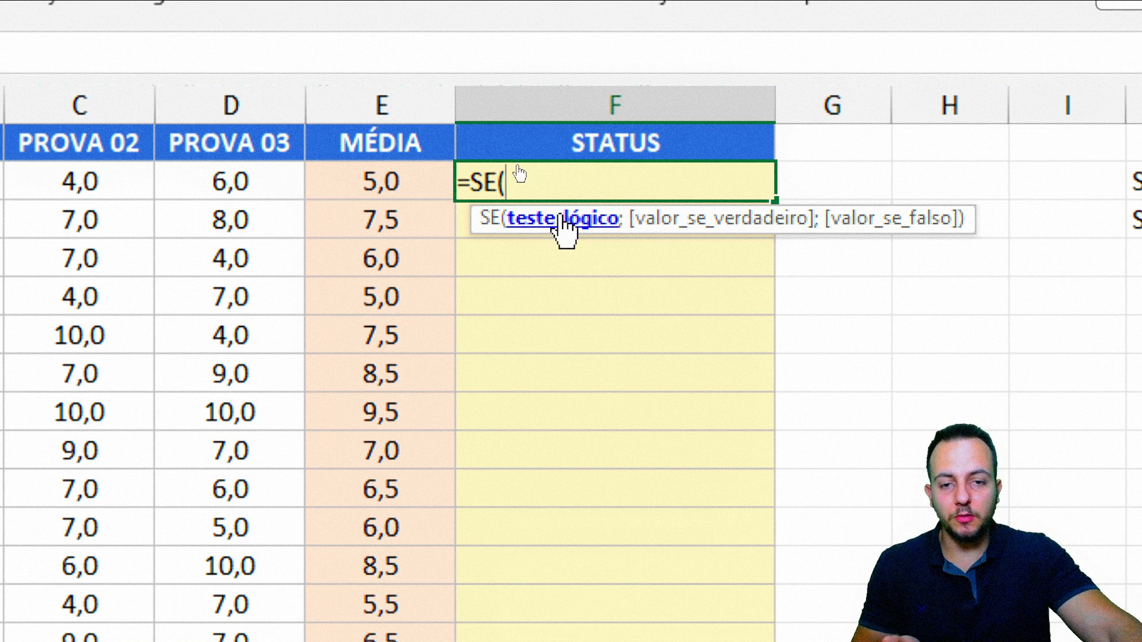
left_click(375, 182)
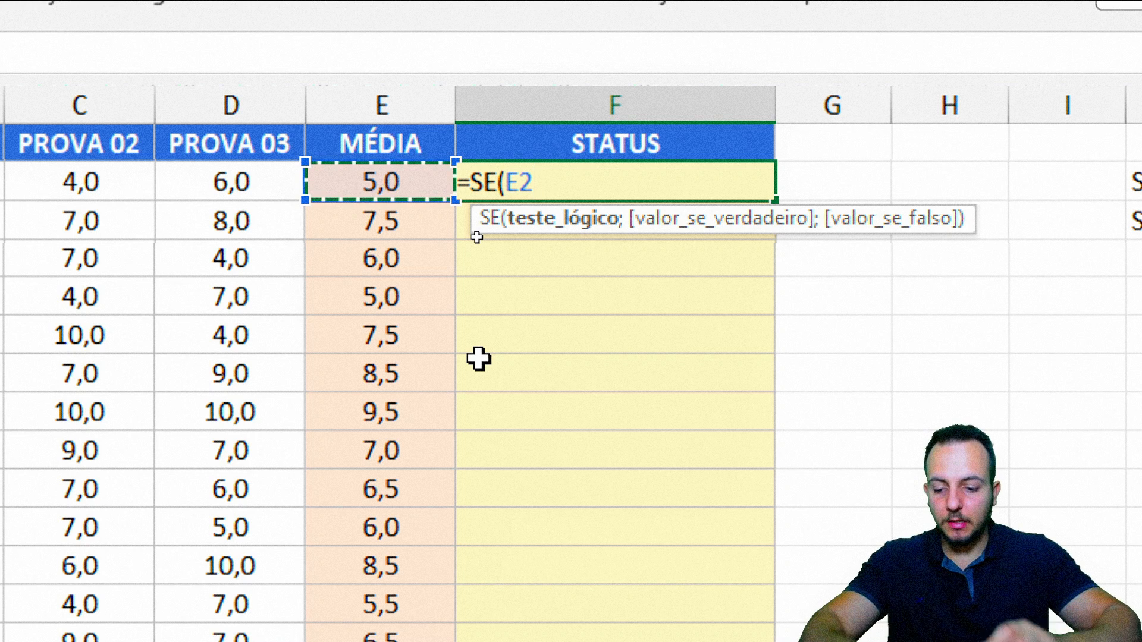
type("<")
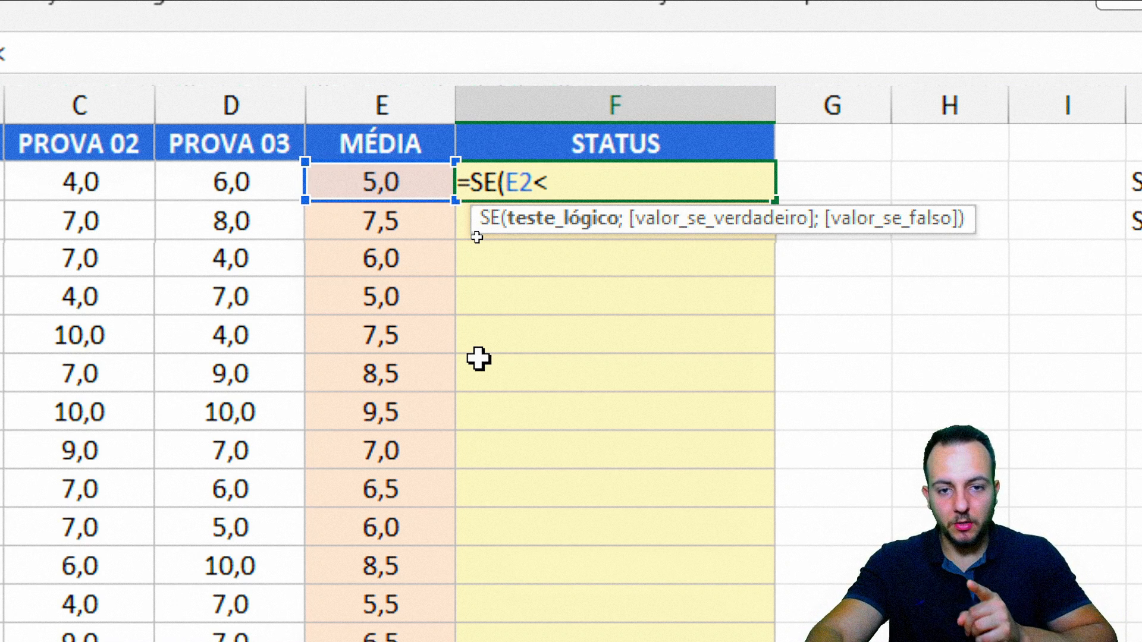
type("6")
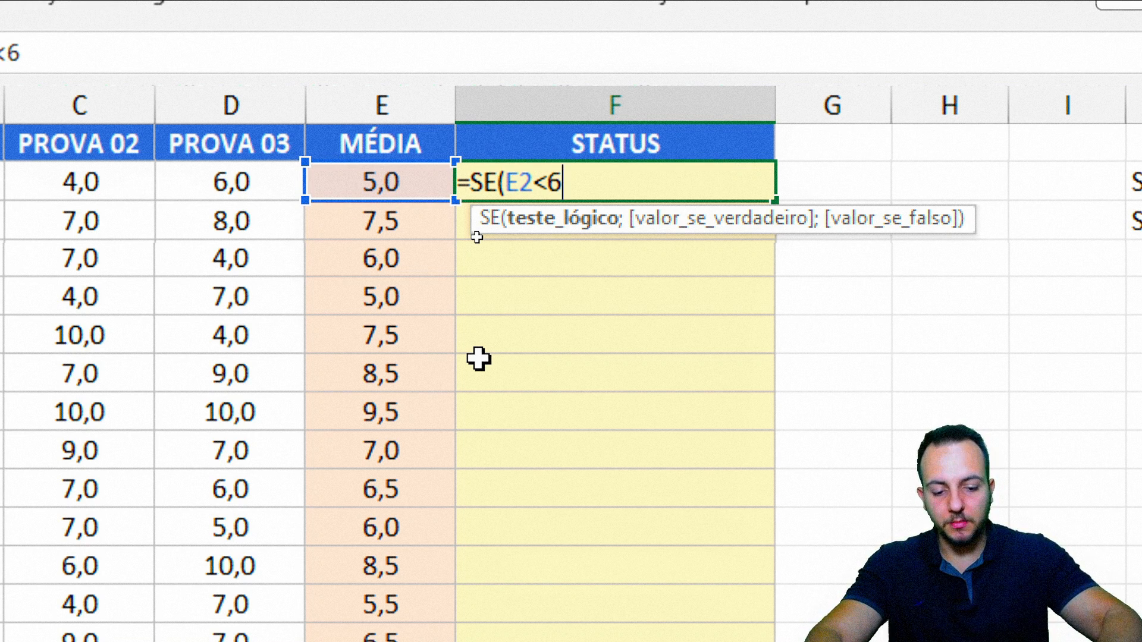
Add "Atividade Extra" as the value if true and "Aprovado" as the value if false, and confirm the SE formula.
type(";")
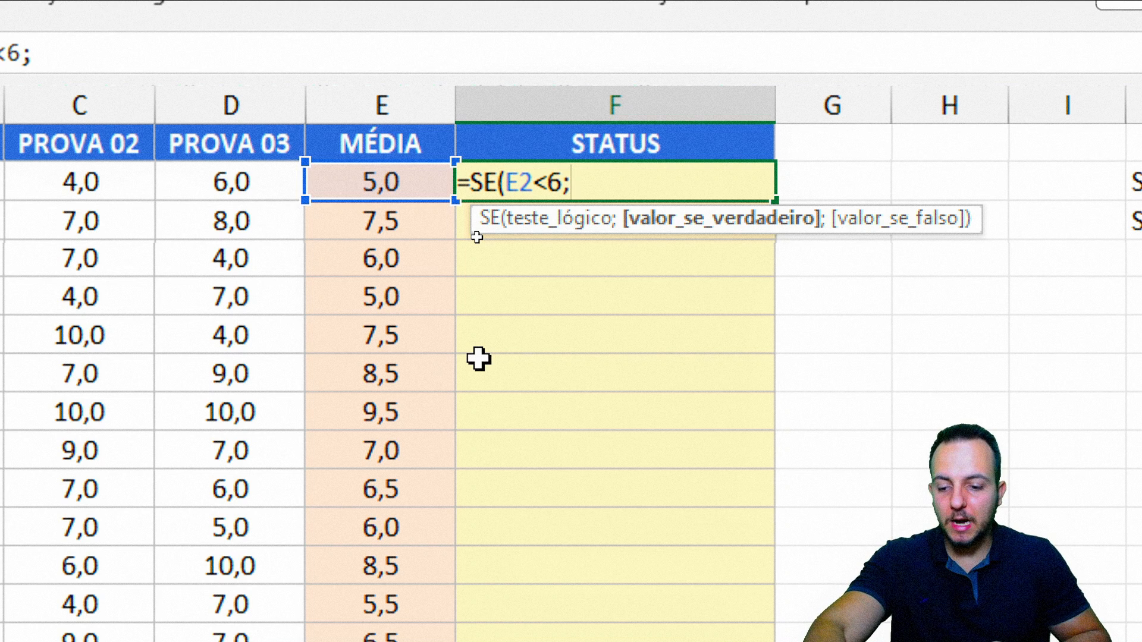
type("\"Ativi")
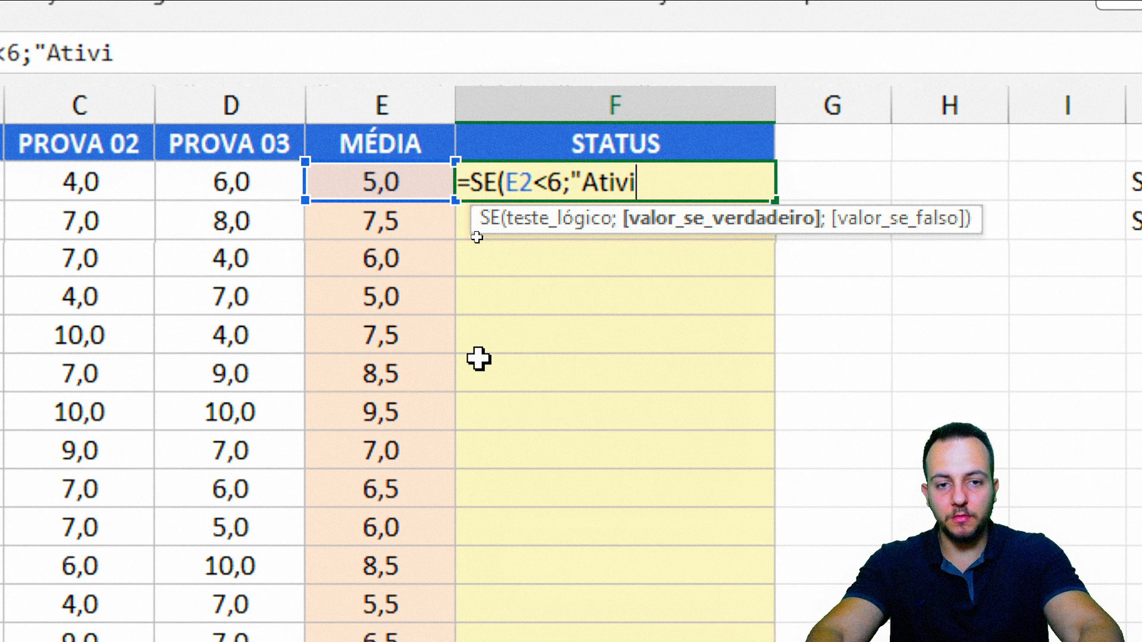
type("dade Extra\"")
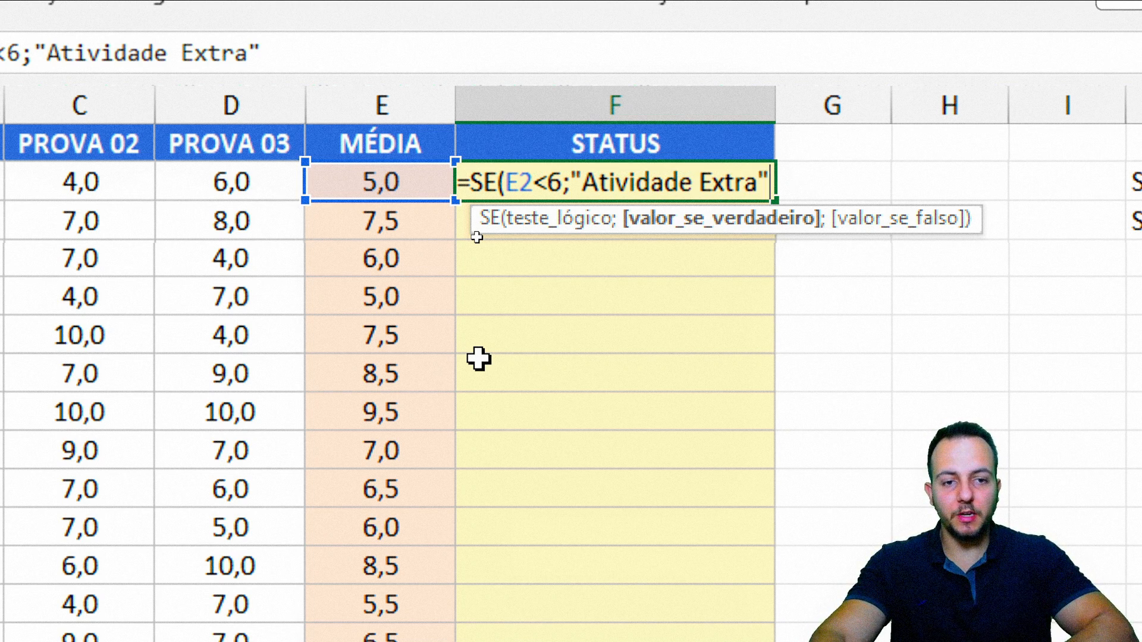
type(";")
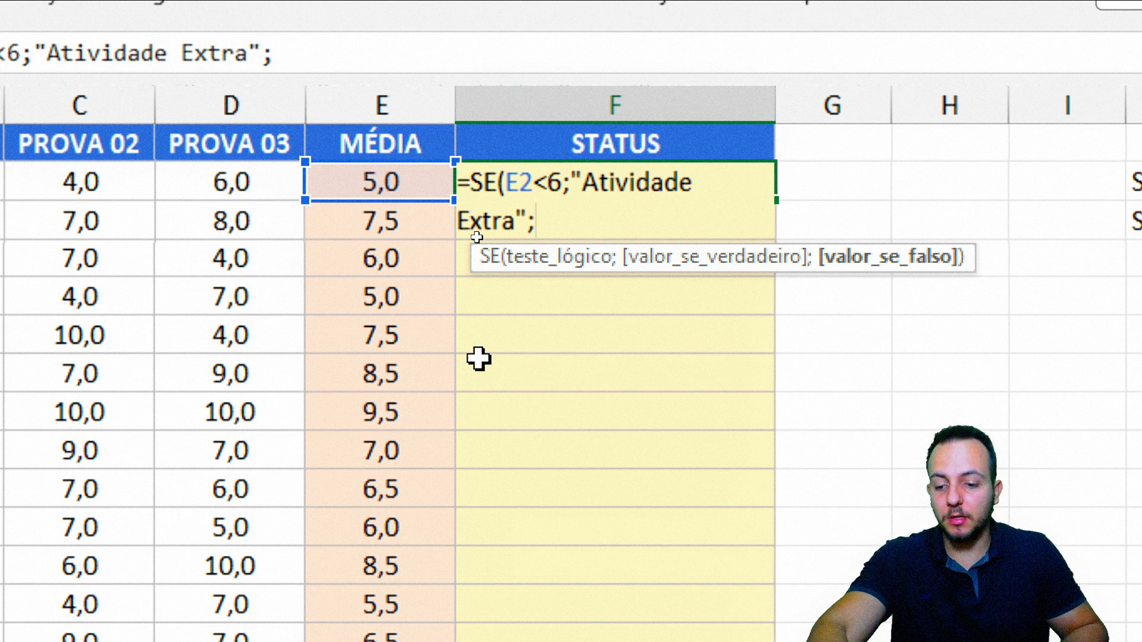
type("\"Aprovado")
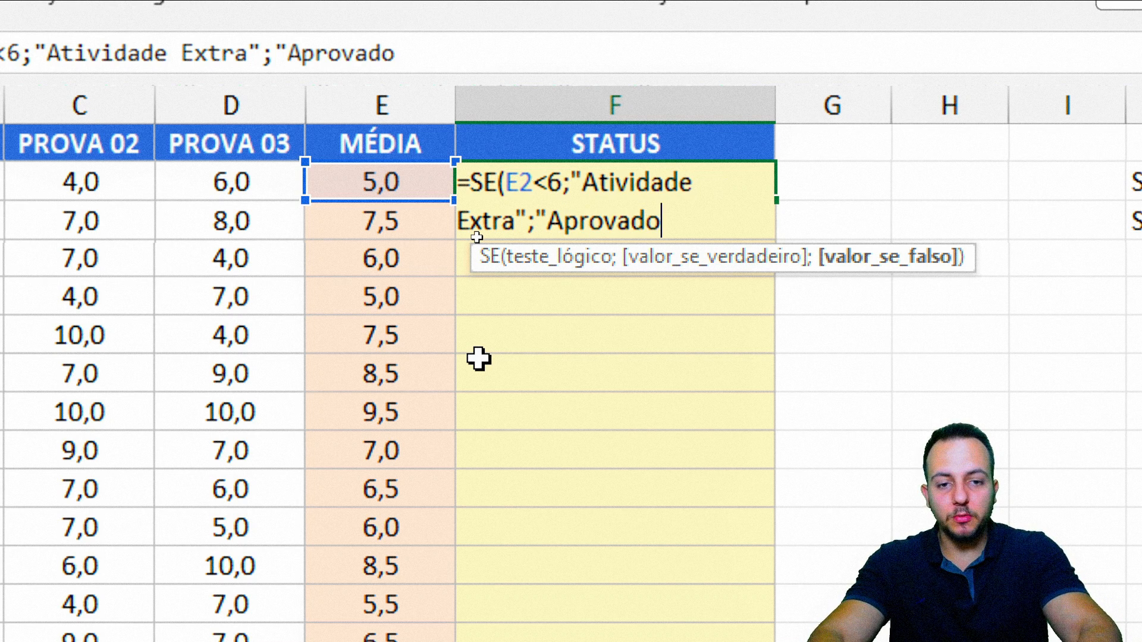
type("\"")
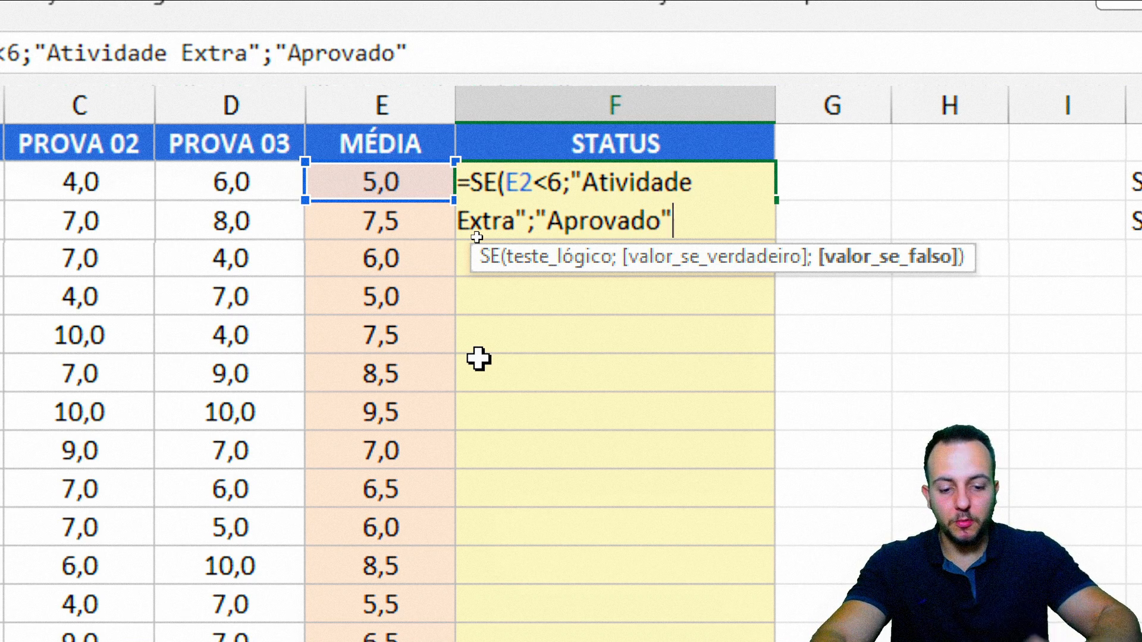
type(")")
key("Return")
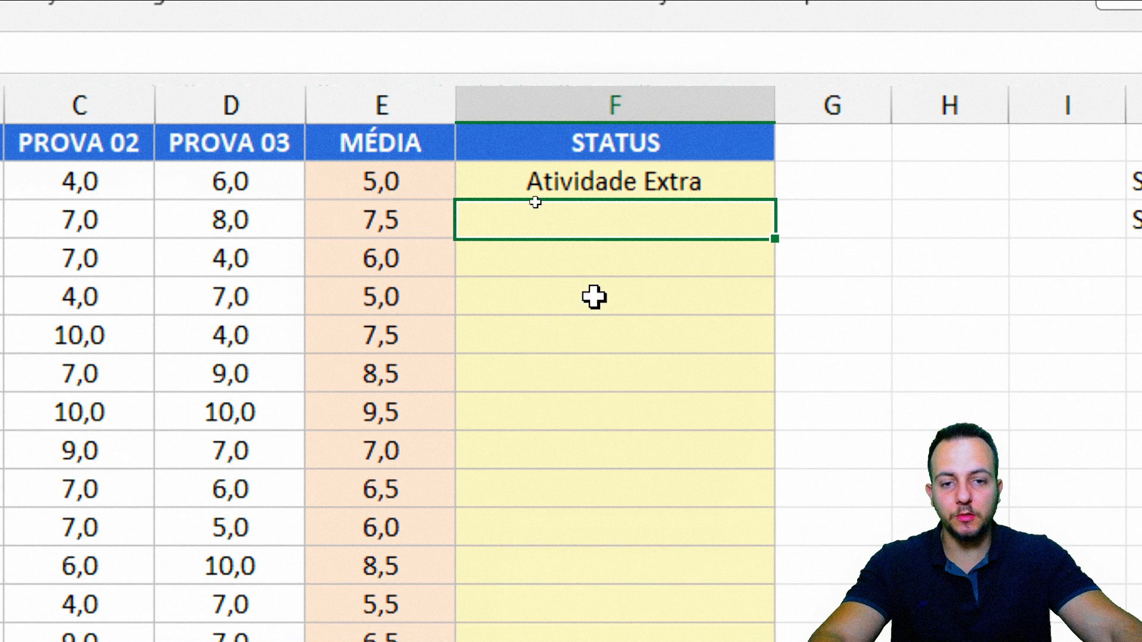
Fill the SE formula from F2 down the STATUS column to F21 and return to cell A1.
left_click(690, 183)
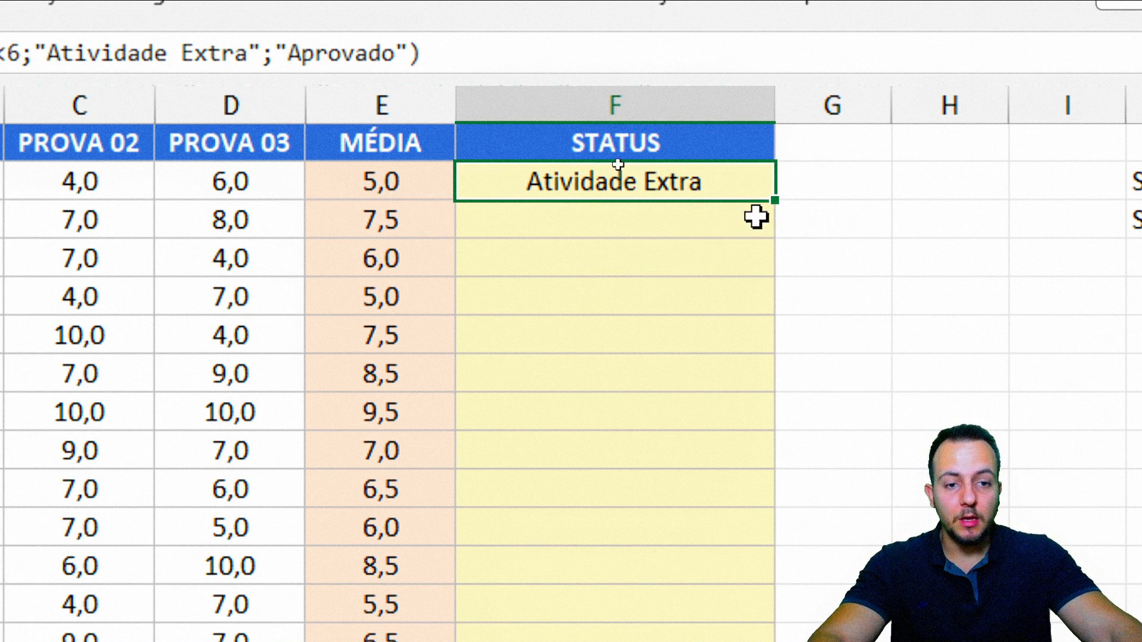
left_click_drag(774, 200, 724, 548)
scroll(642, 69, "up", 2)
scroll(663, 80, "up", 1)
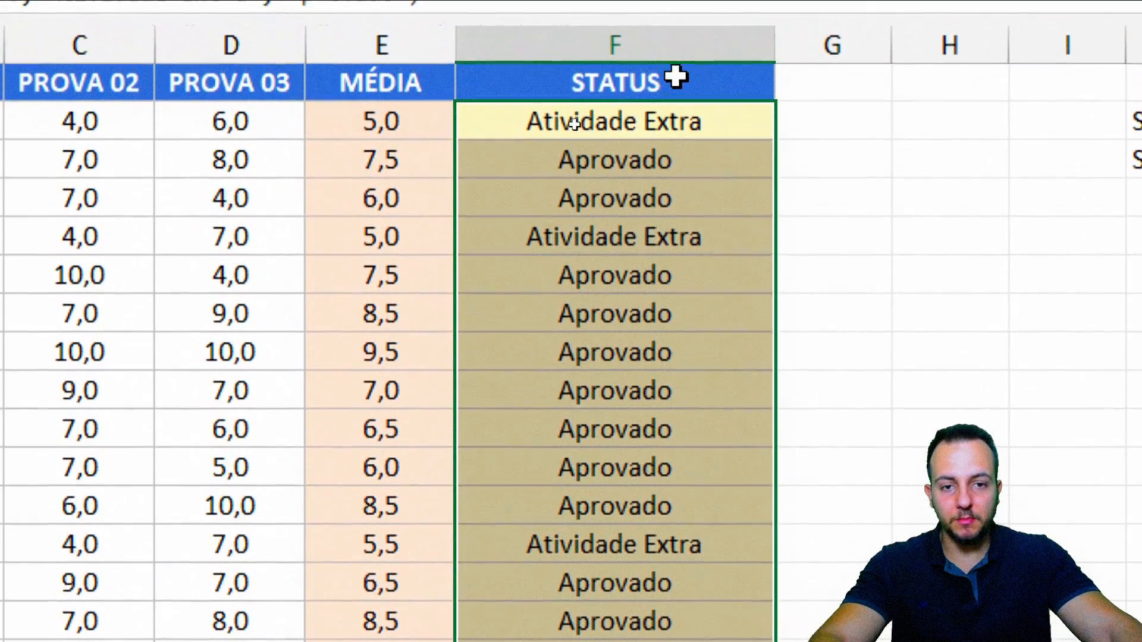
left_click(574, 140)
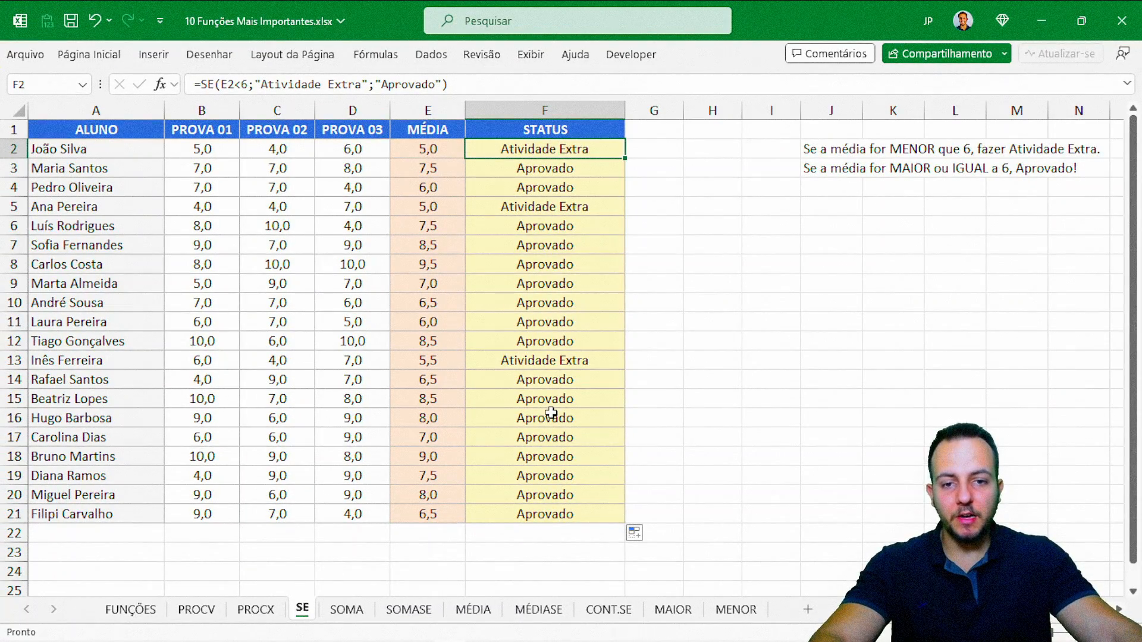
key("ctrl+Home")
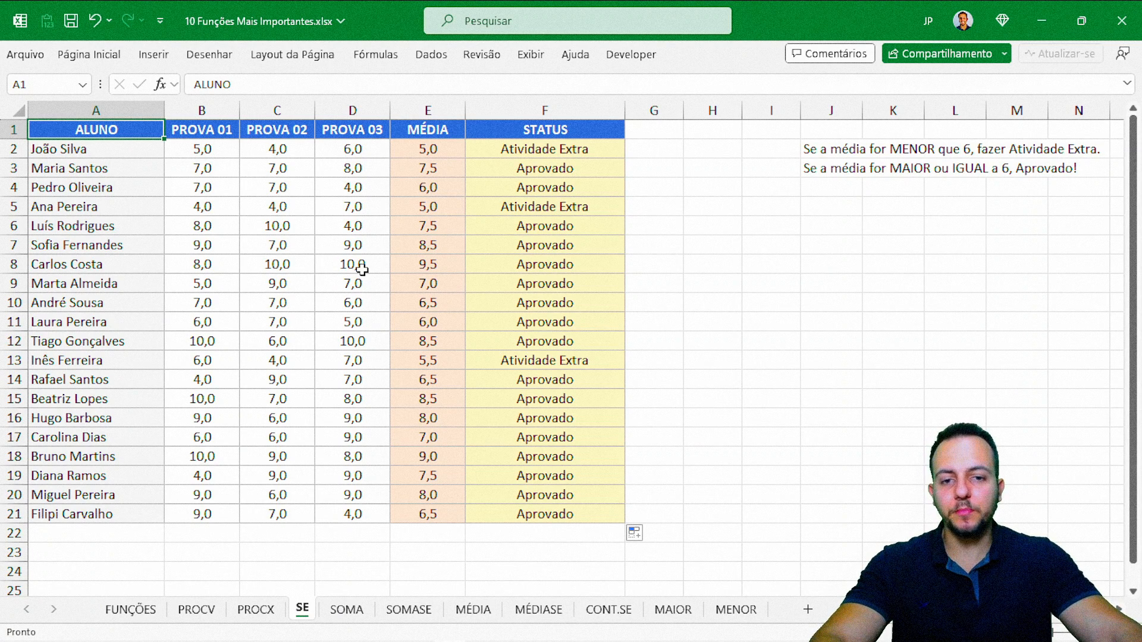
Open the SOMA sheet and look over the MÊS, QTD and TOTAL columns.
left_click(347, 609)
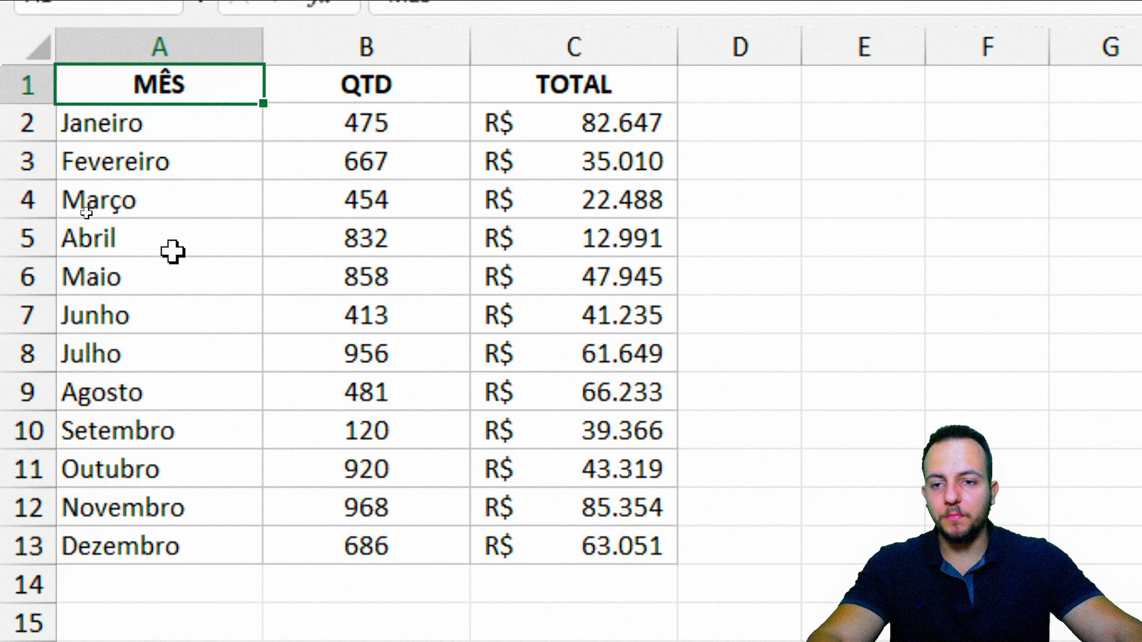
key("ctrl+space")
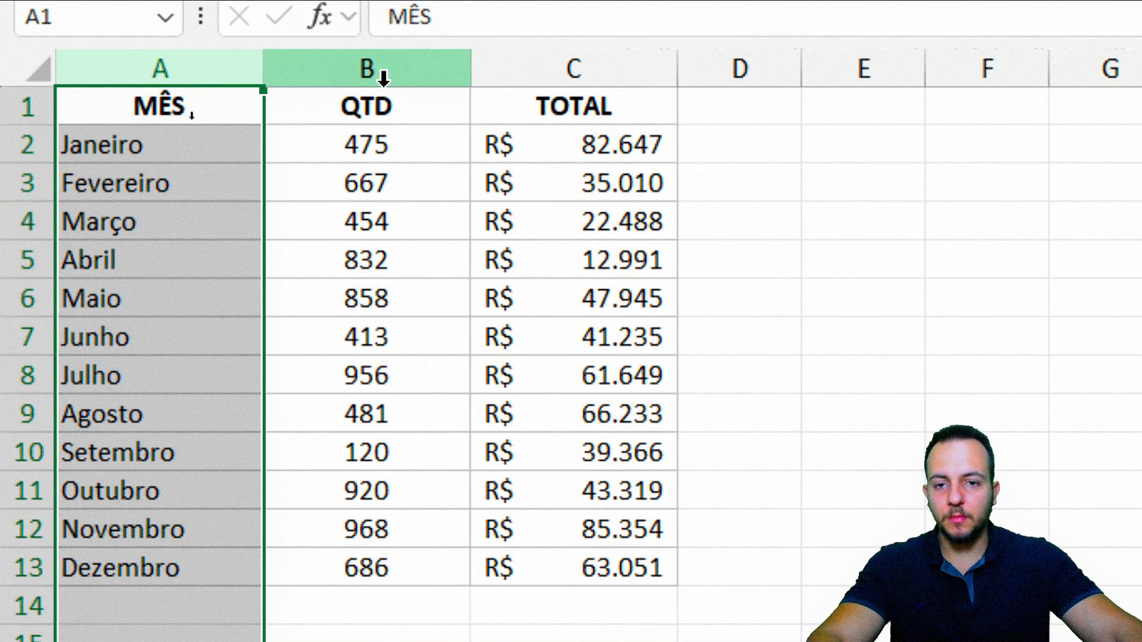
left_click(384, 78)
left_click(596, 82)
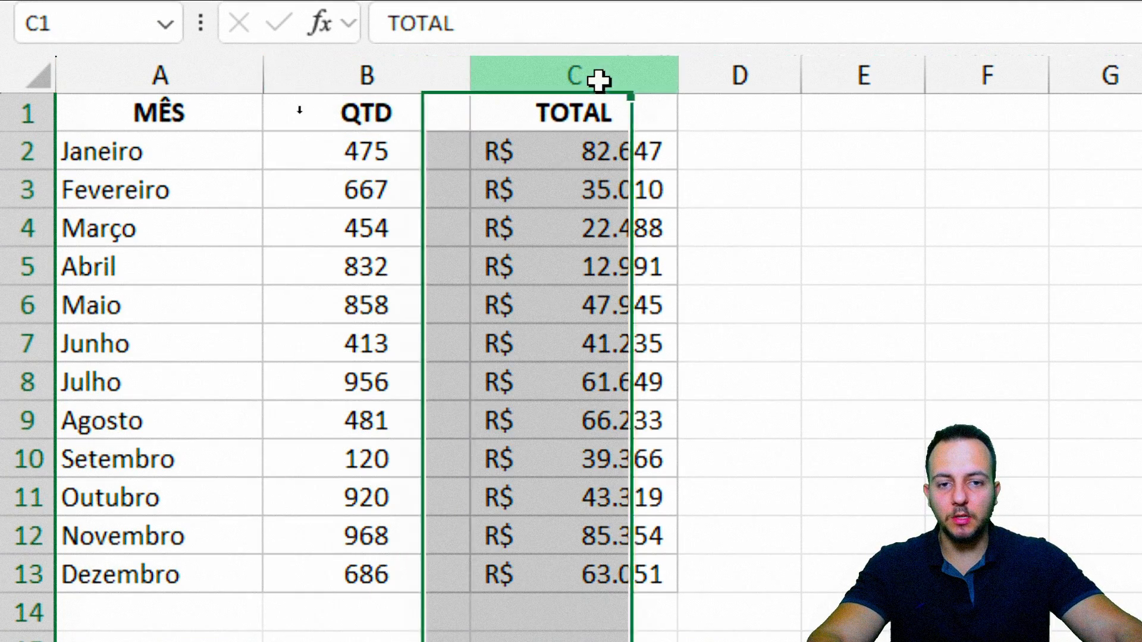
left_click(241, 121)
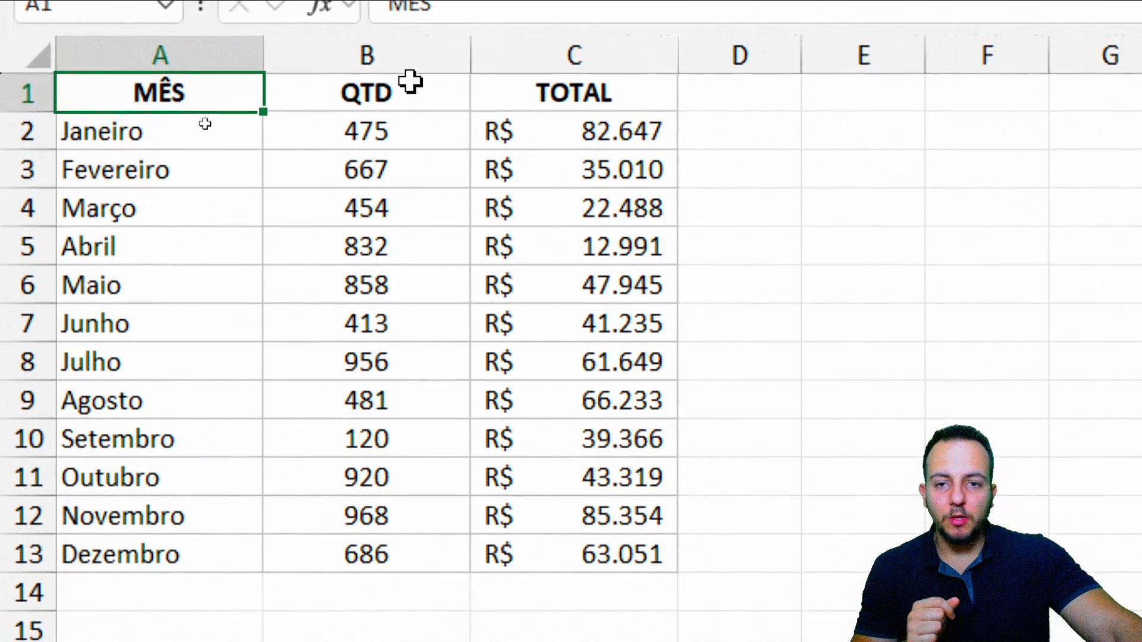
left_click(408, 22)
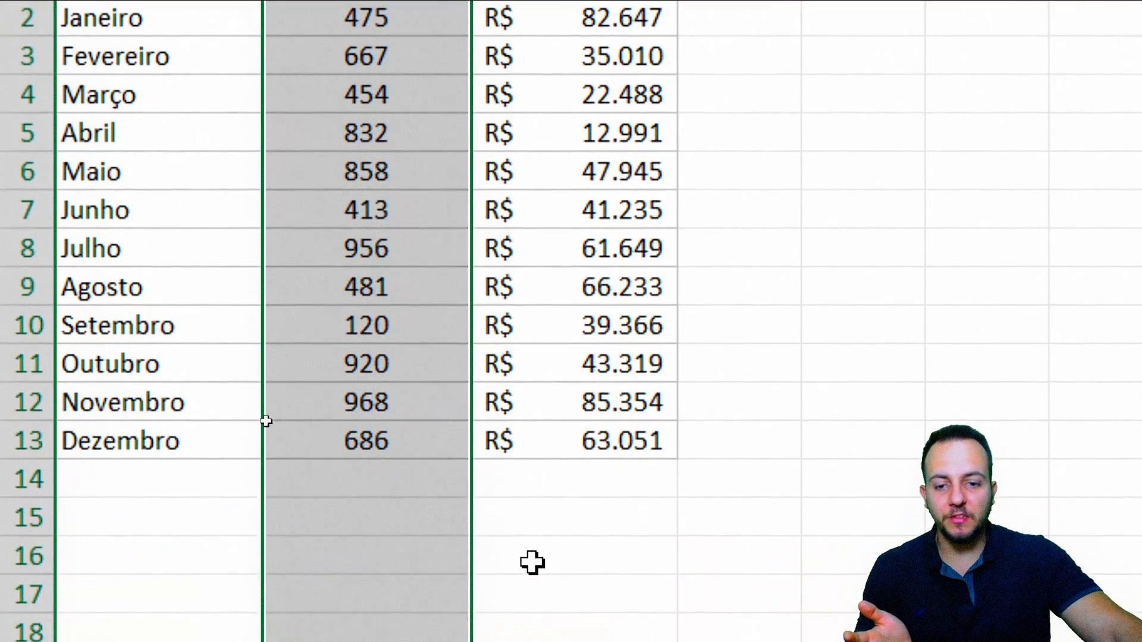
Enter the formula =B2+B3+B4+B5 in B16 to add the first four QTD values.
left_click(384, 417)
left_click(380, 464)
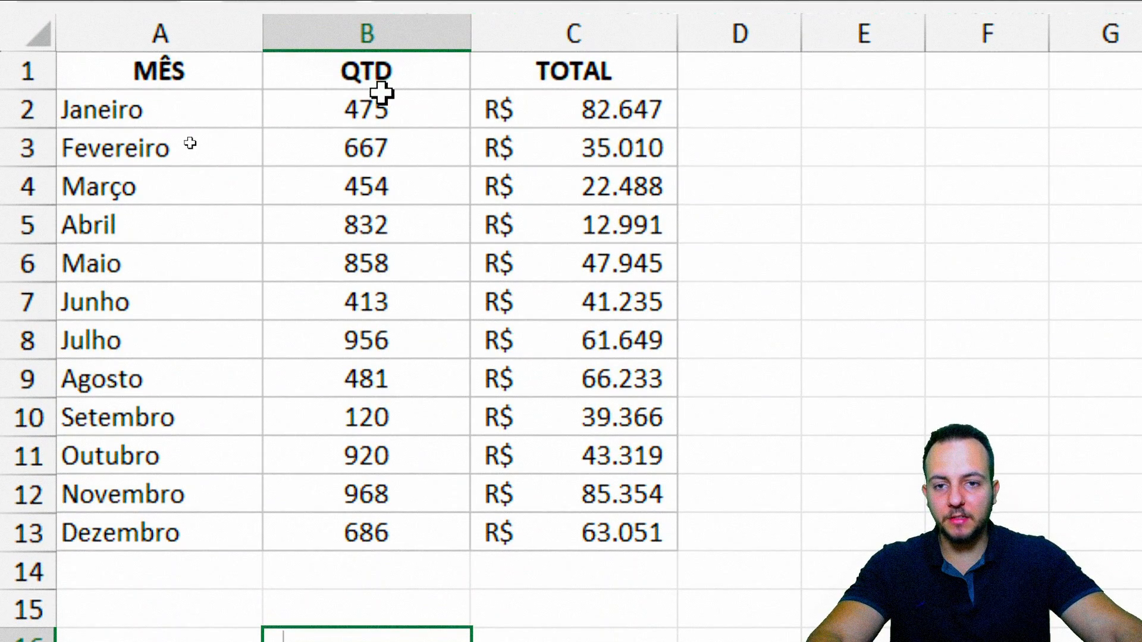
left_click(376, 104)
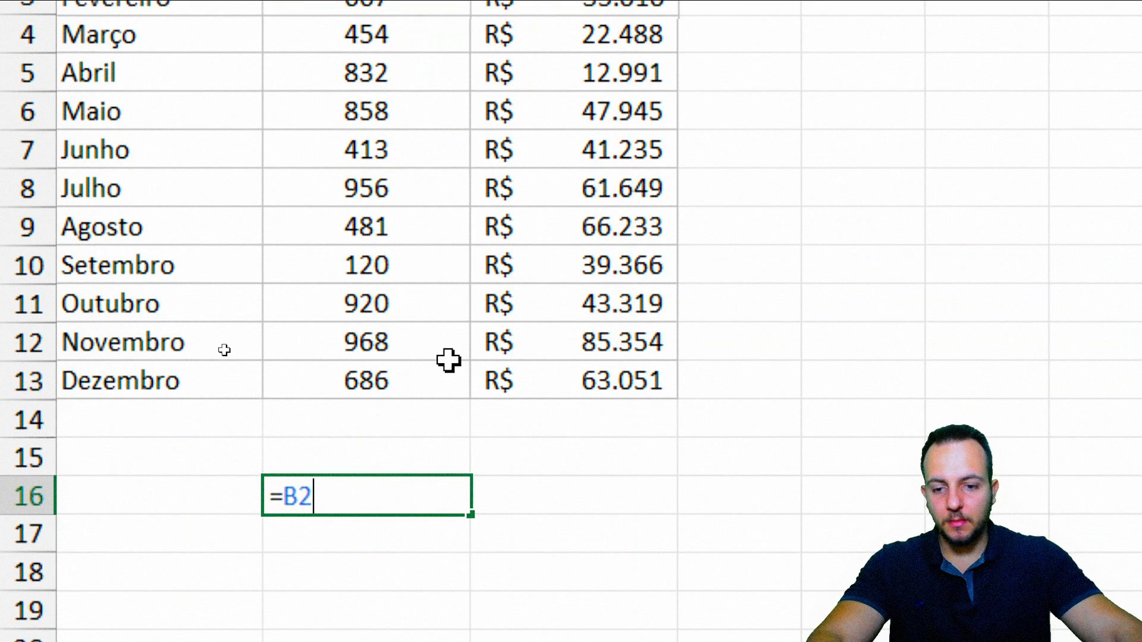
type("+")
left_click(382, 171)
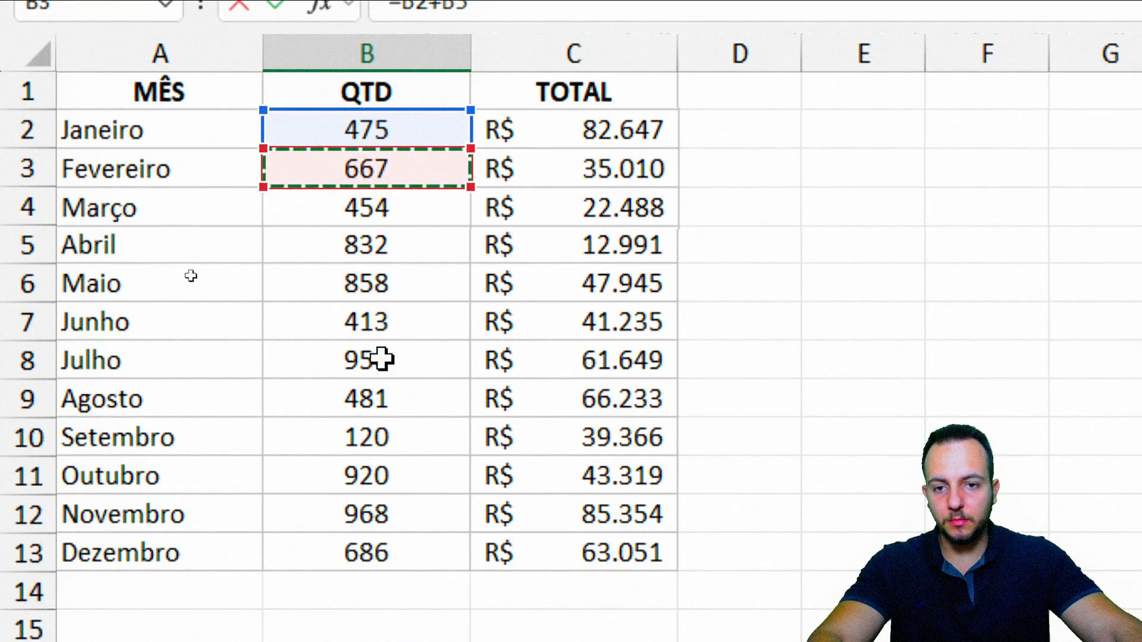
type("+")
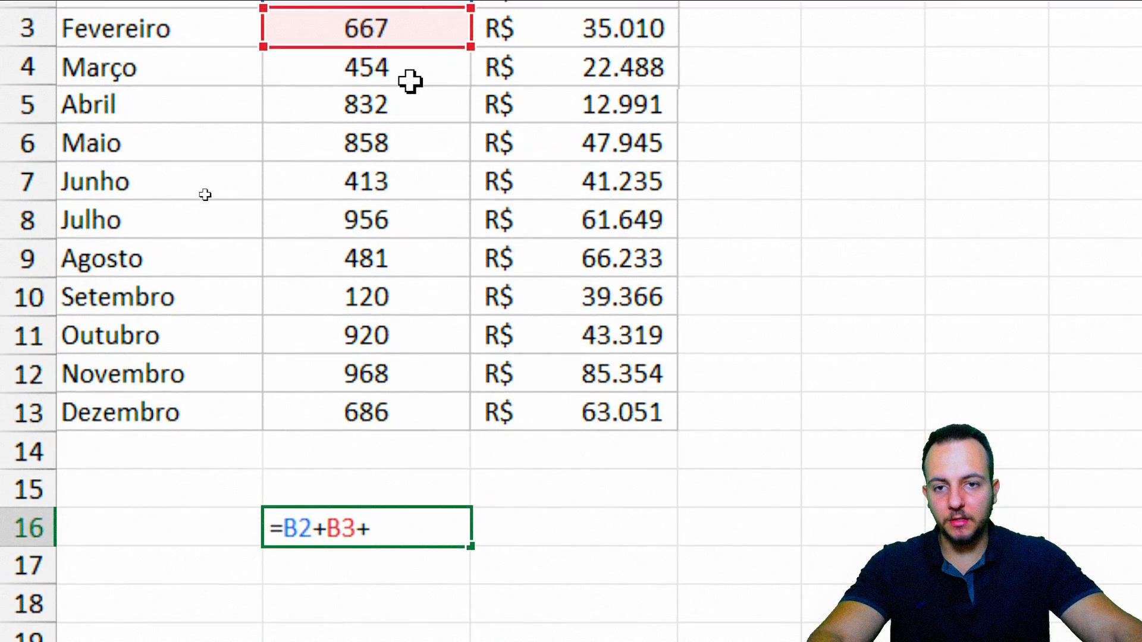
left_click(408, 52)
type("+")
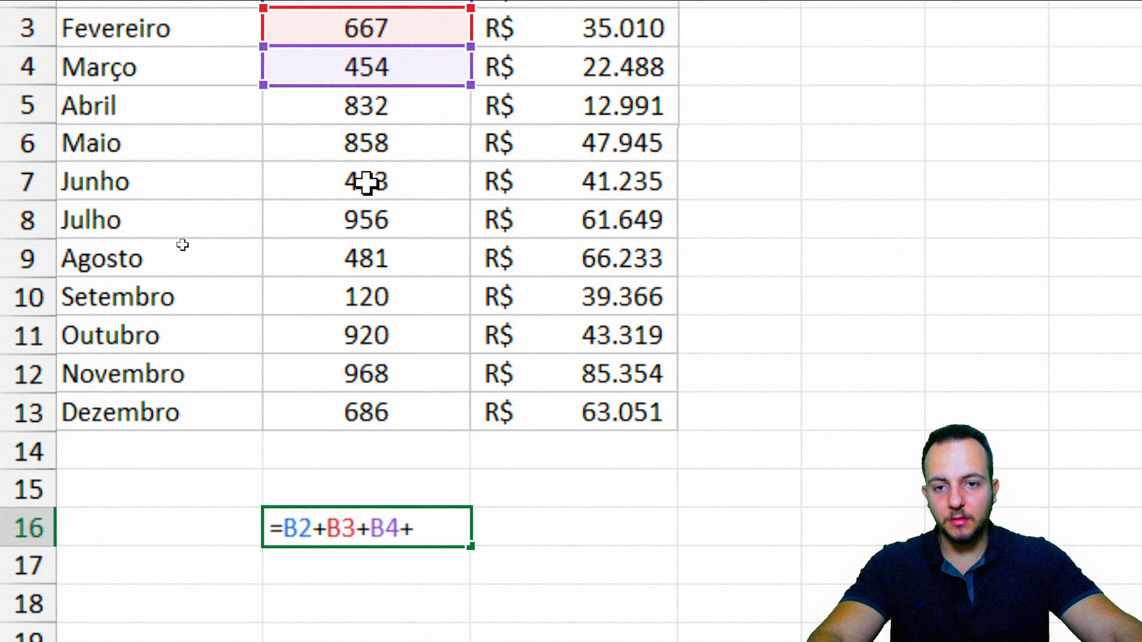
left_click(432, 112)
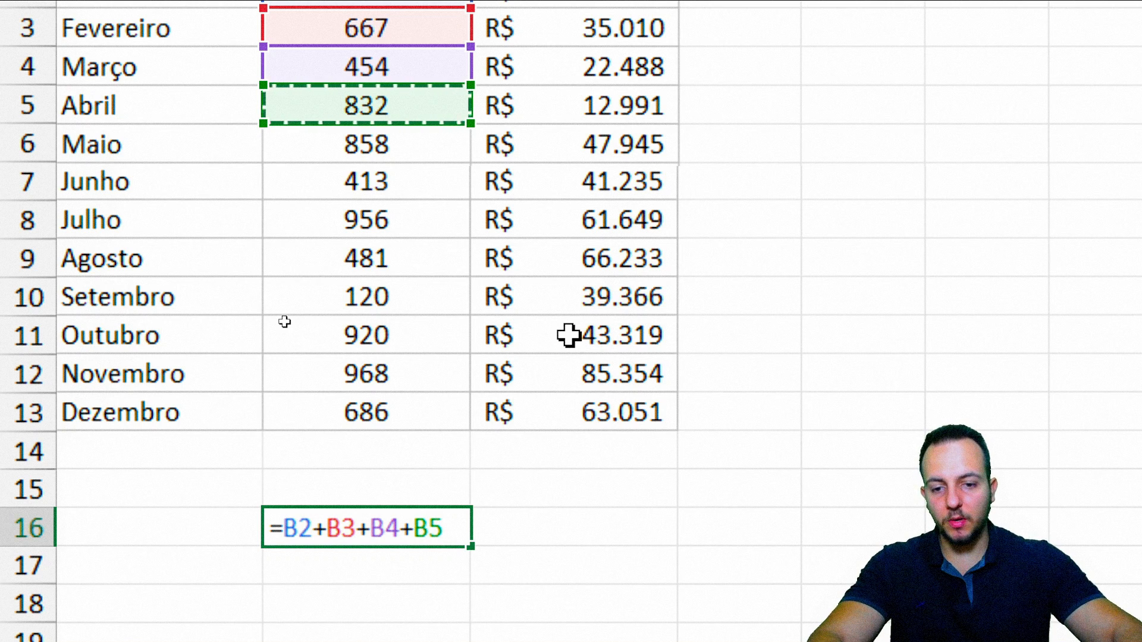
key("Return")
Reopen the addition formula in B16 to check its cell references, and clear the cell.
scroll(561, 561, "down", 1)
left_click(427, 381)
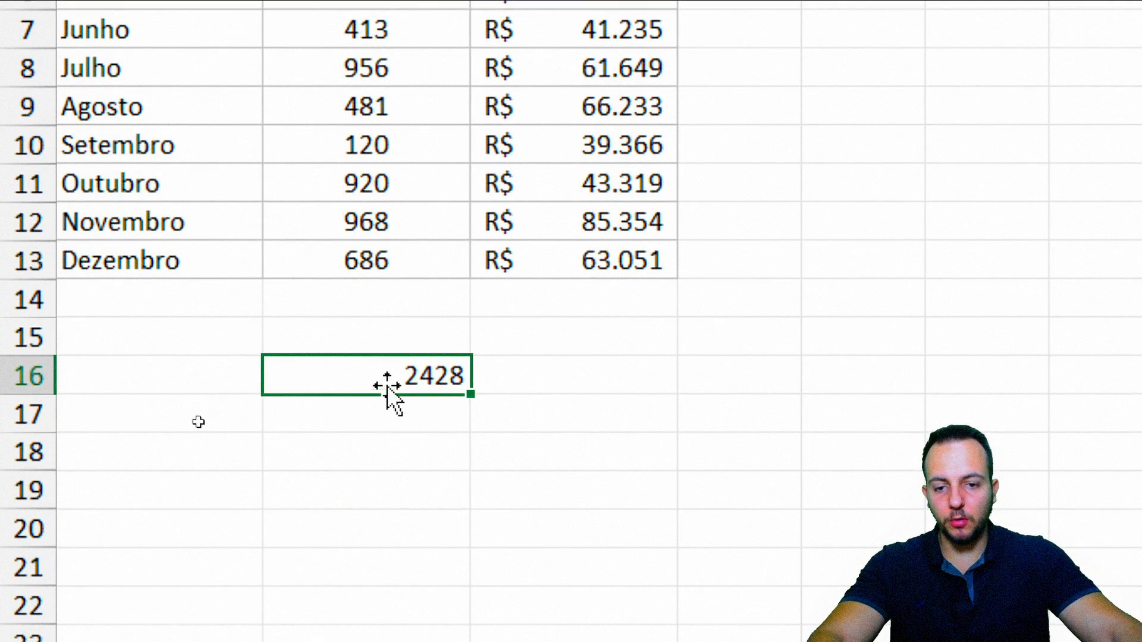
double_click(408, 374)
scroll(489, 108, "up", 2)
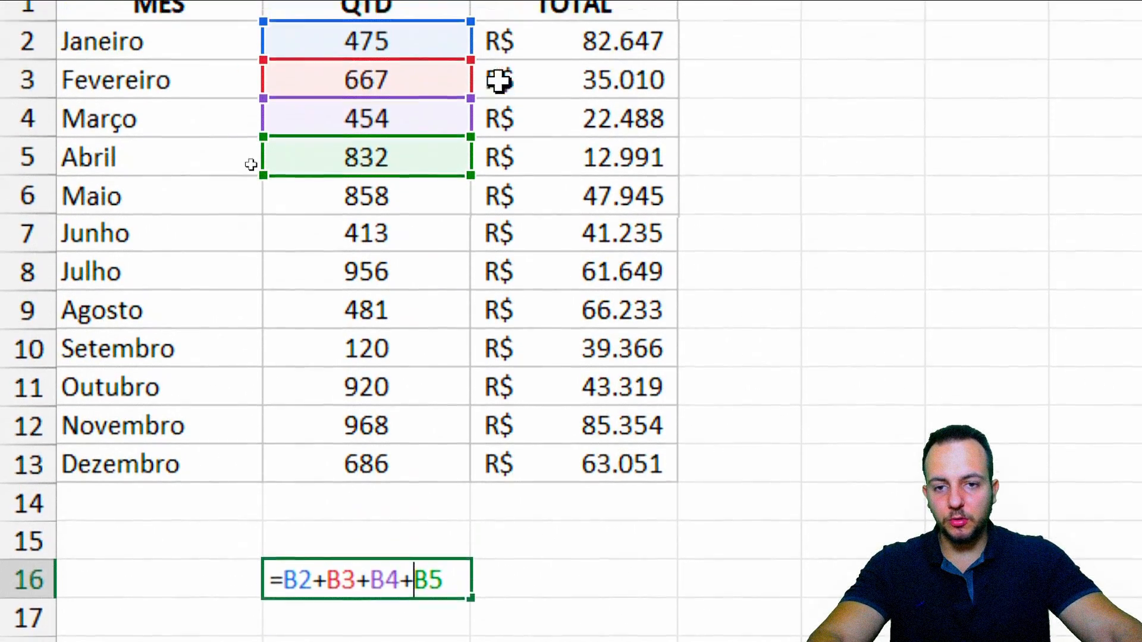
key("Escape")
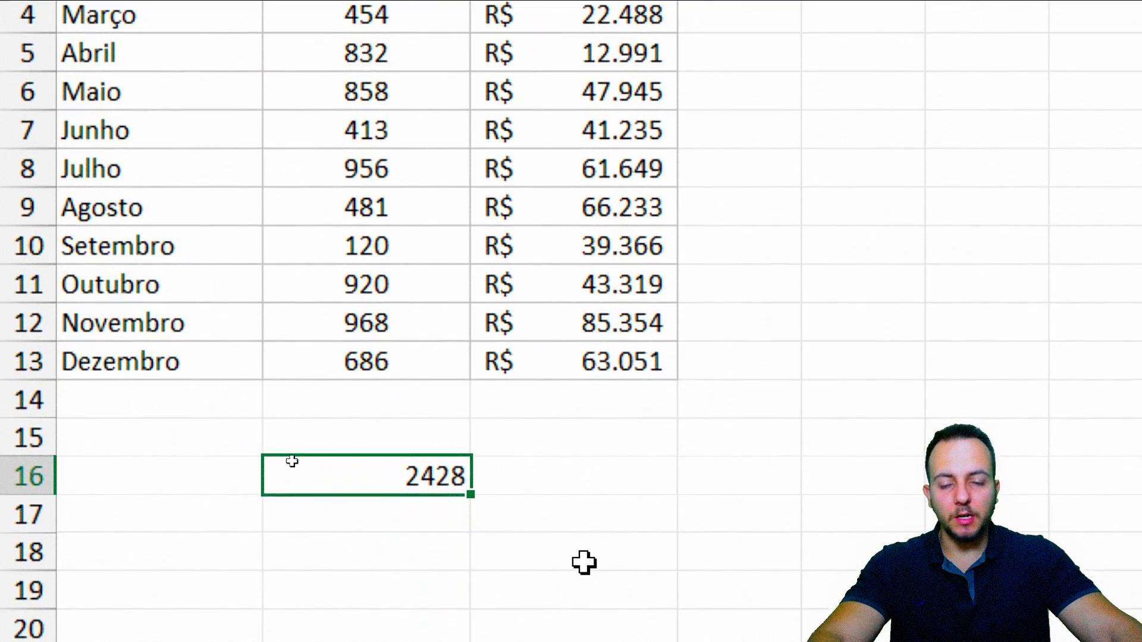
double_click(446, 621)
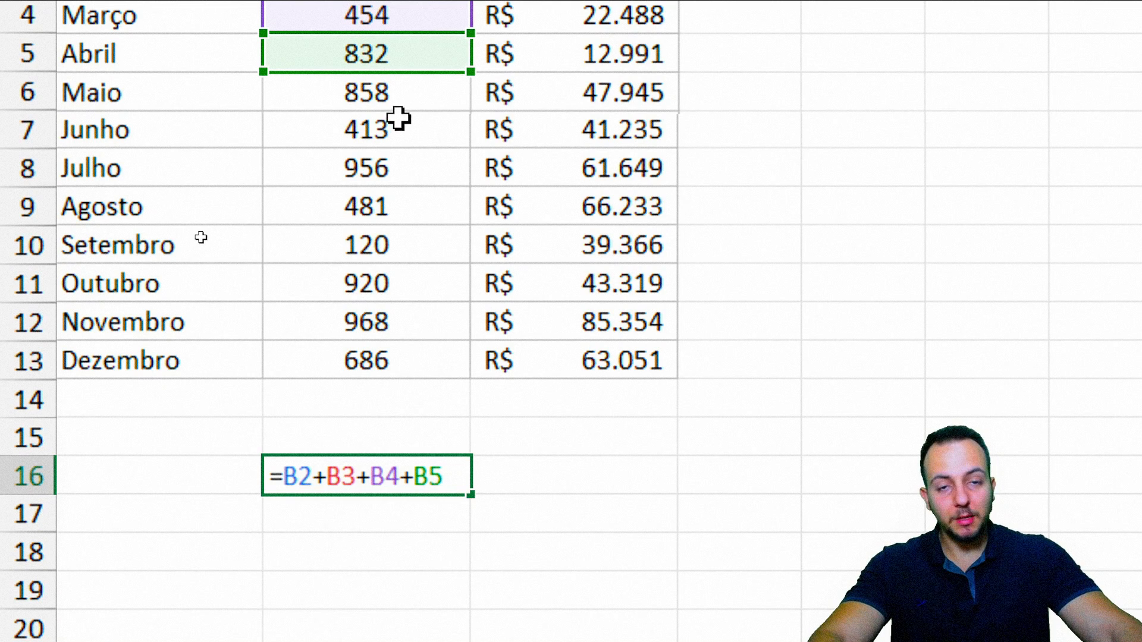
key("Escape")
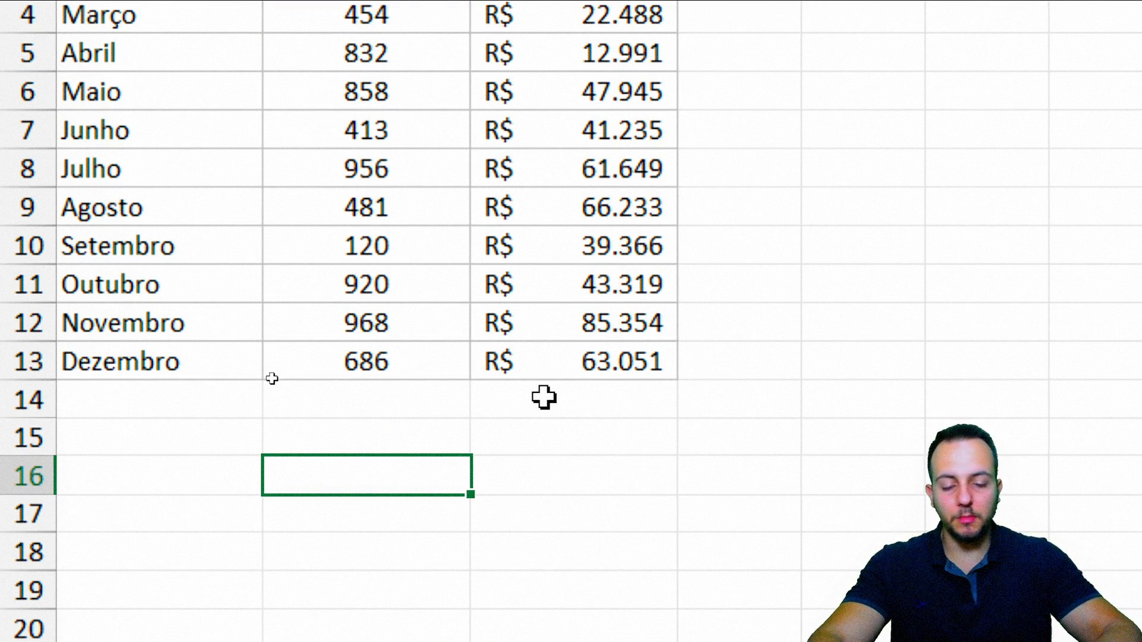
Sum the QTD values from B2 to B13 with a SOMA formula in B16.
type("=s")
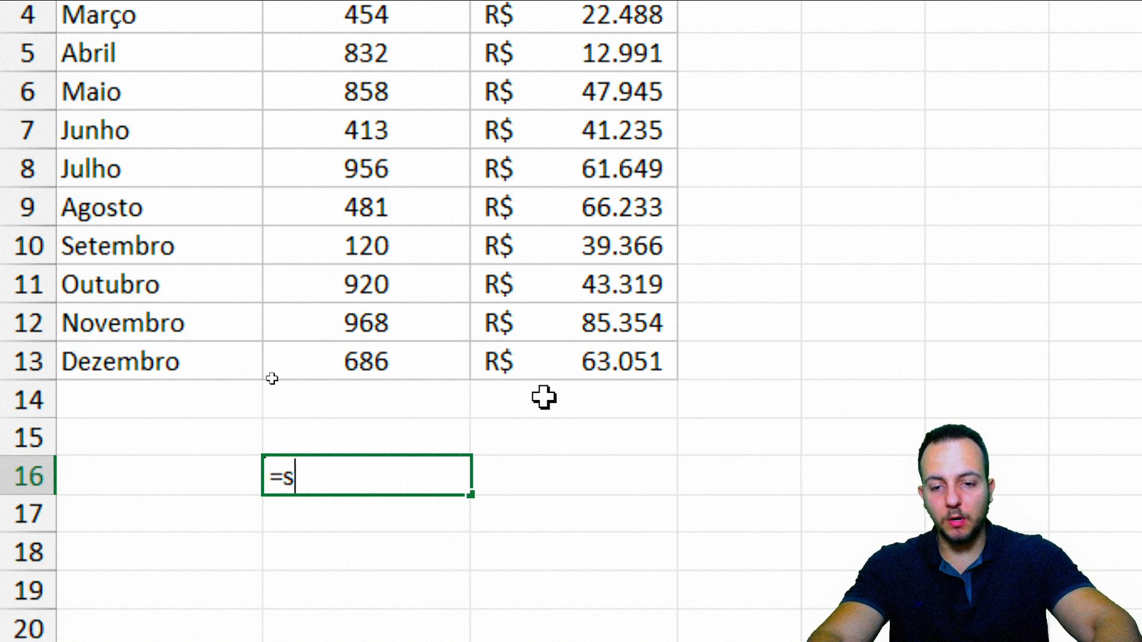
type("om")
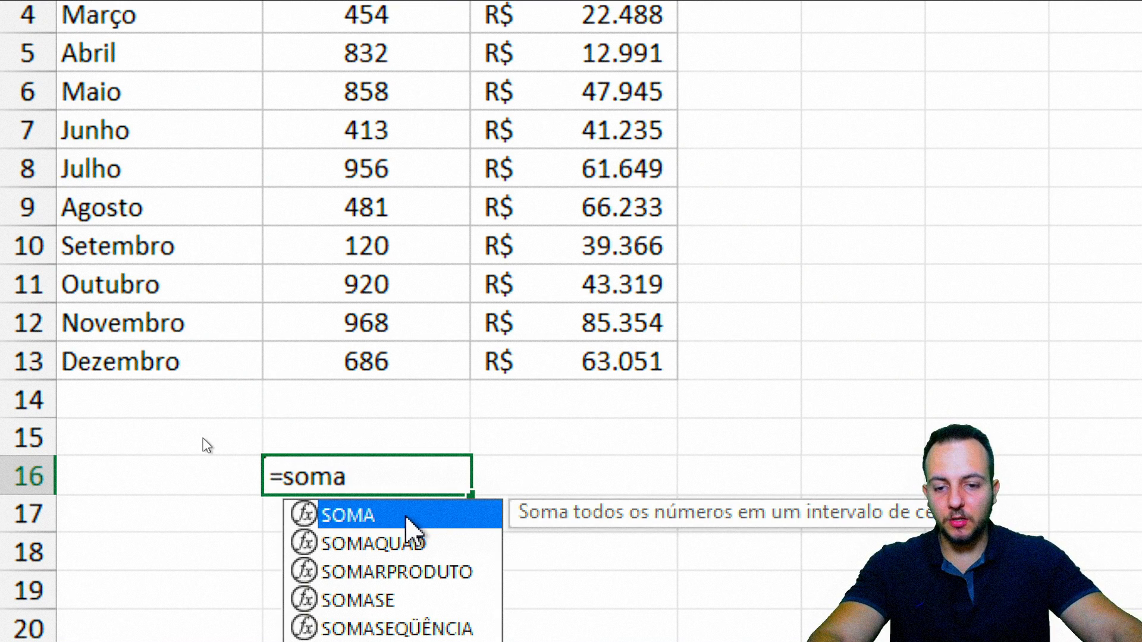
type("a")
double_click(409, 523)
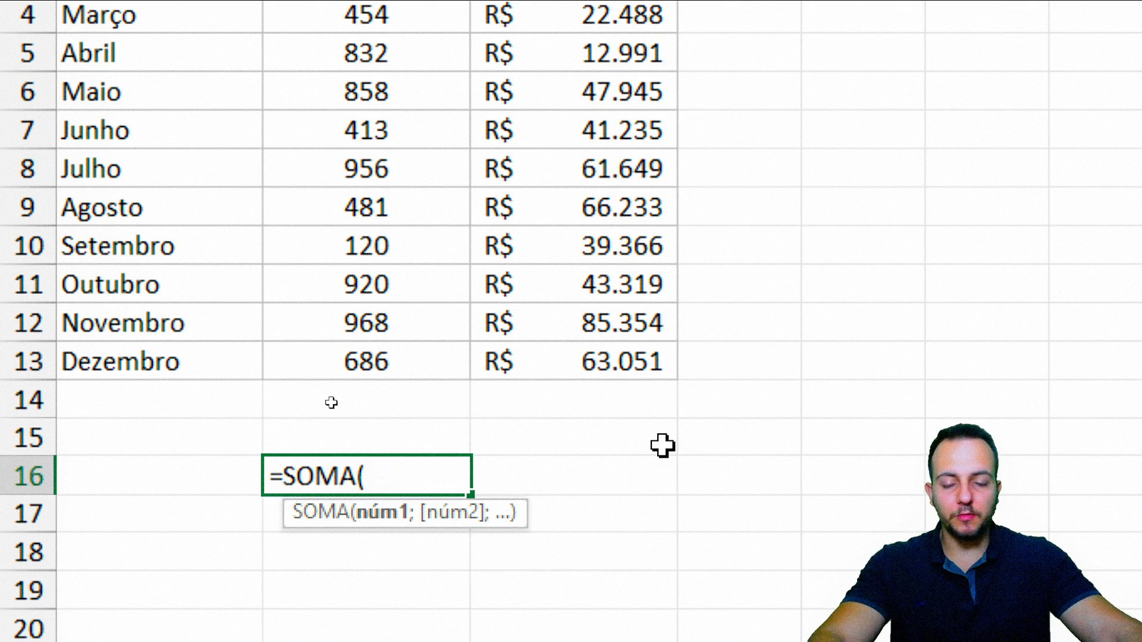
left_click_drag(395, 97, 366, 529)
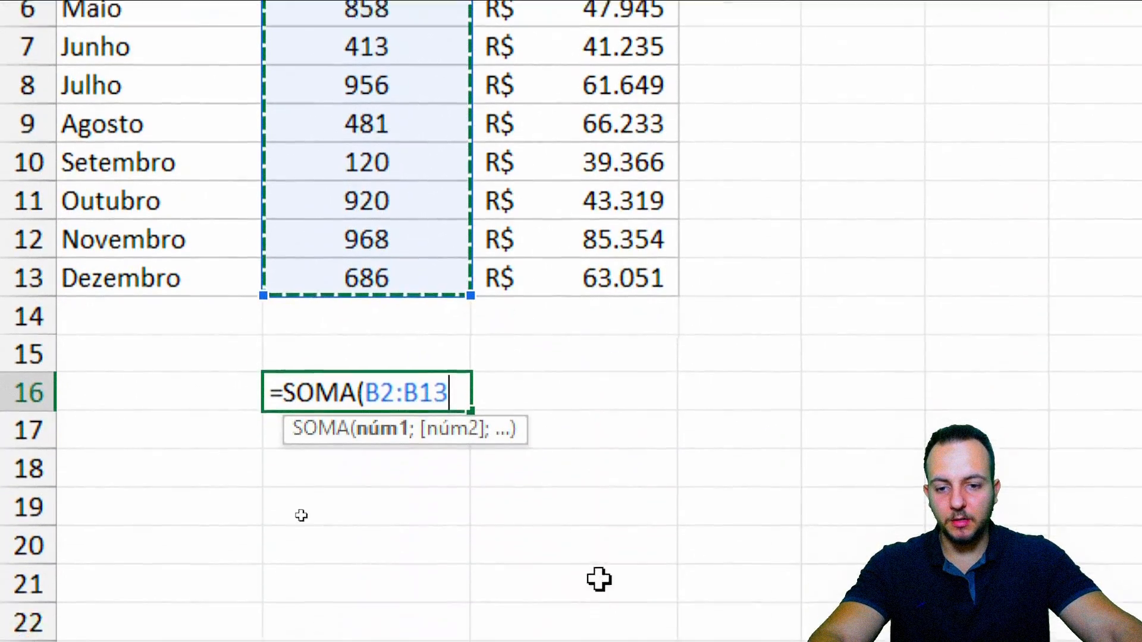
key("Return")
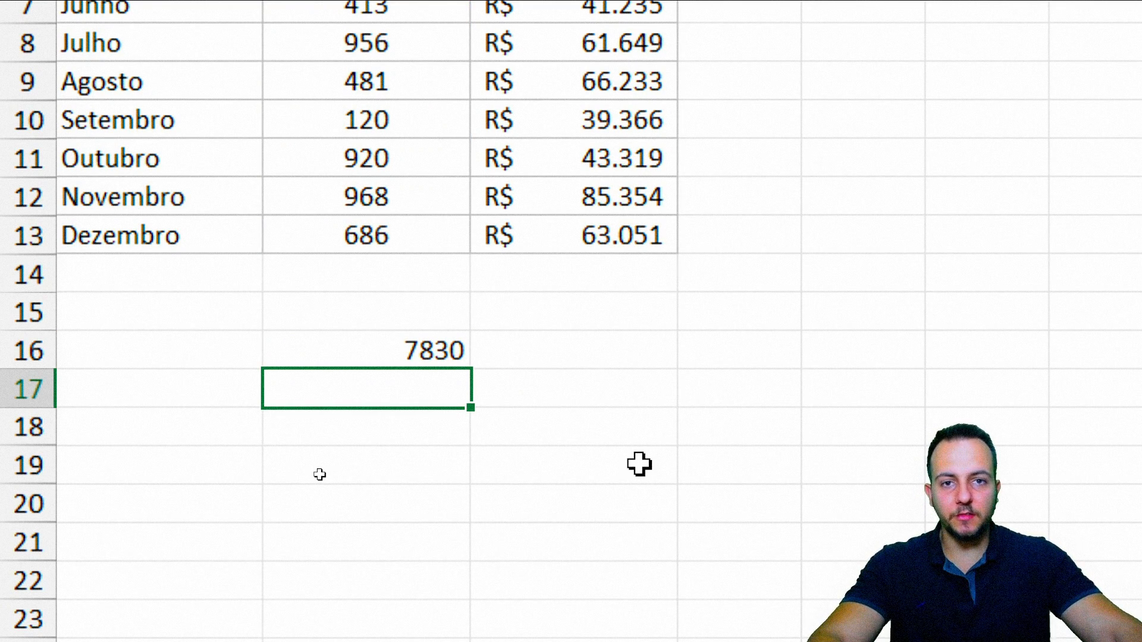
Reopen the SOMA formula in B16 to examine the range it sums, leaving it unedited.
left_click(408, 346)
double_click(410, 347)
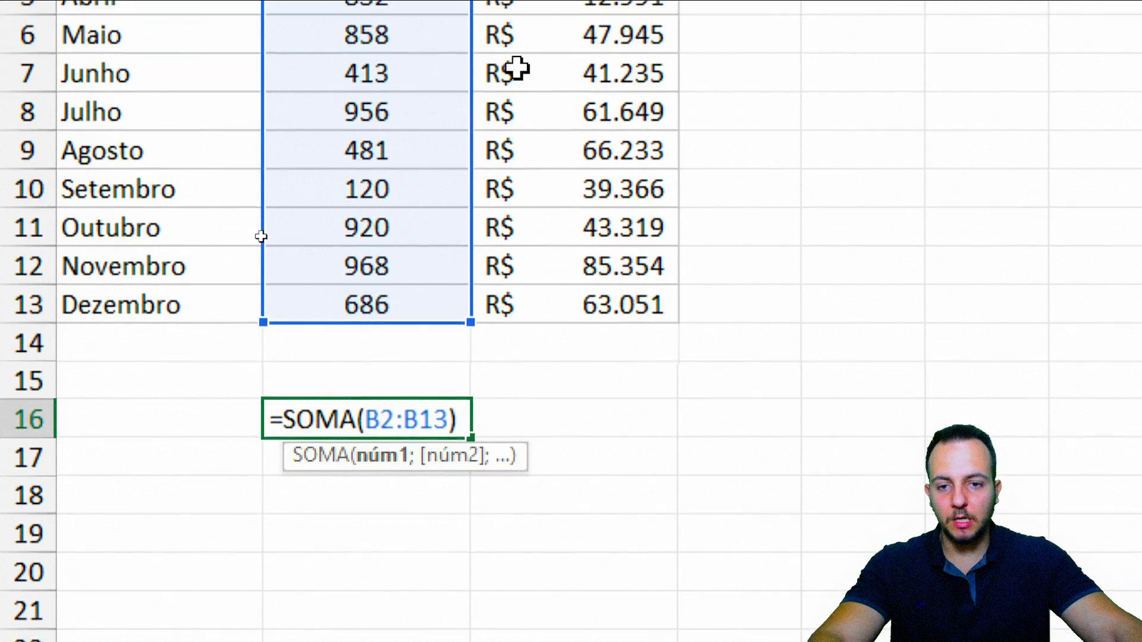
key("Escape")
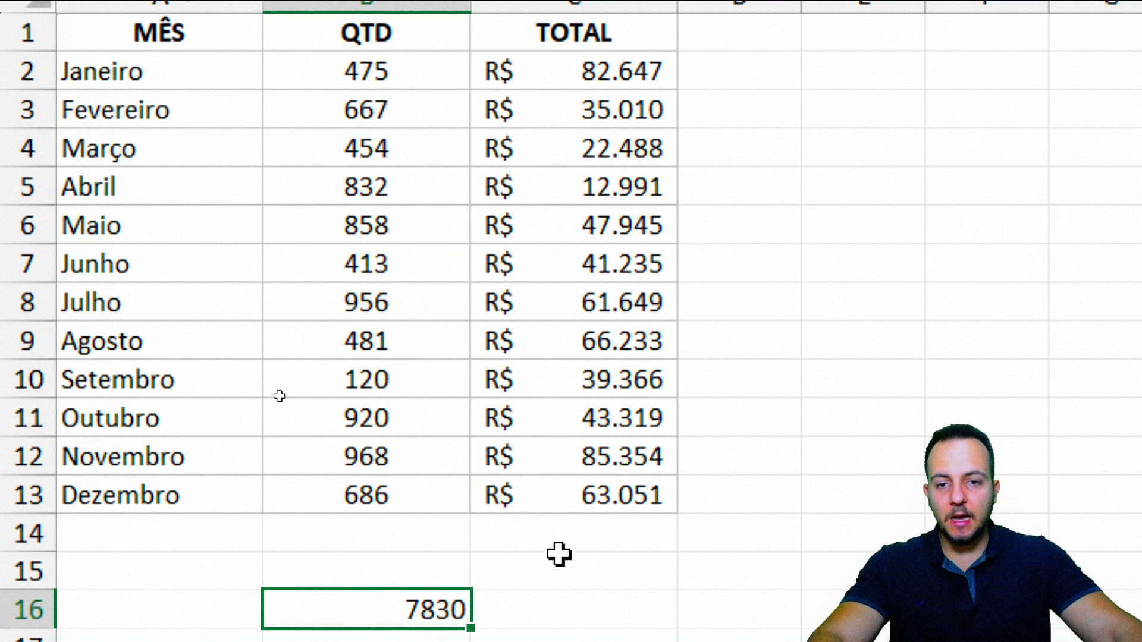
Highlight separate ranges as examples: B2:B4 together with B10:B13, and B3:B8 together with F3:F7.
left_click_drag(441, 73, 400, 166)
left_click_drag(395, 398, 457, 494, "ctrl")
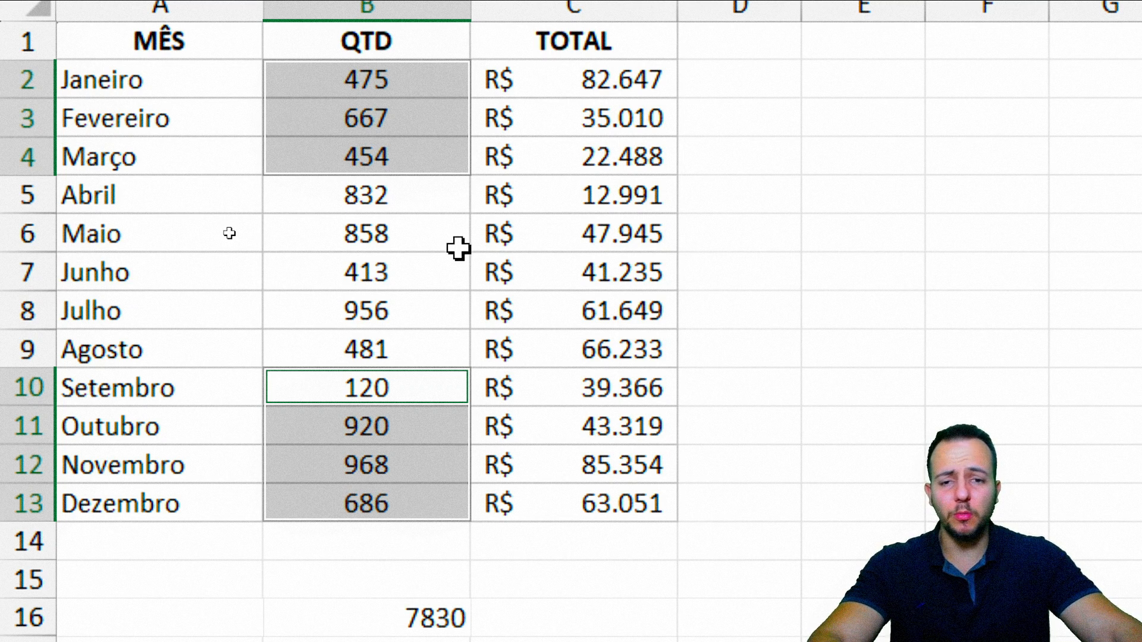
left_click(364, 79)
left_click_drag(366, 118, 374, 310)
left_click_drag(986, 117, 982, 311, "ctrl")
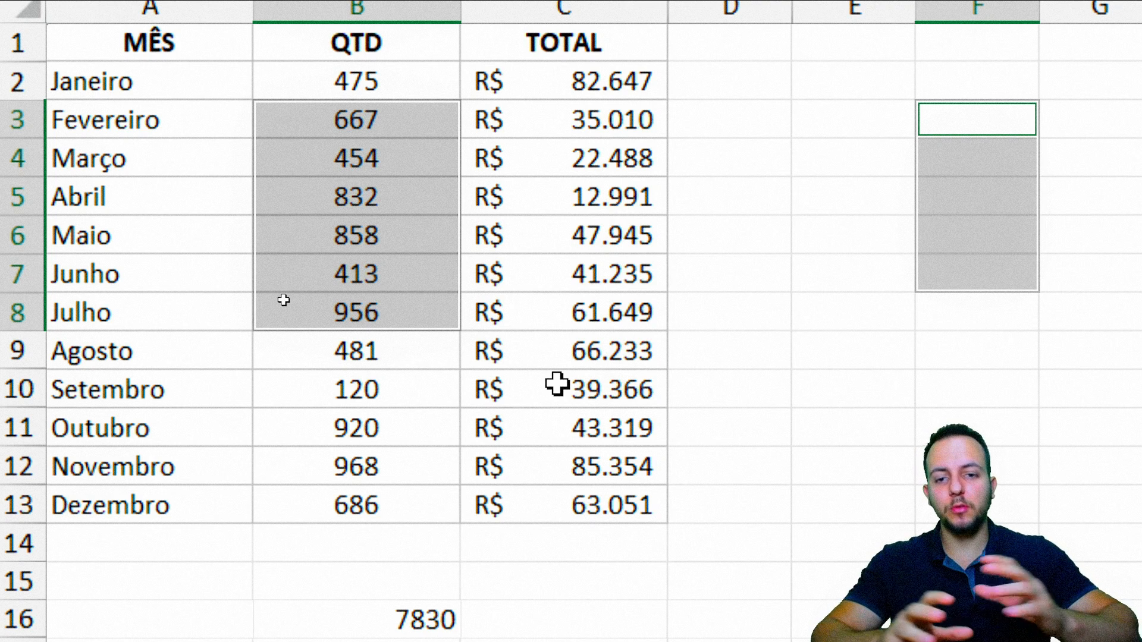
Clear B16 and start a new SOMA formula there with B2:B5 as the first range.
scroll(440, 535, "down", 2)
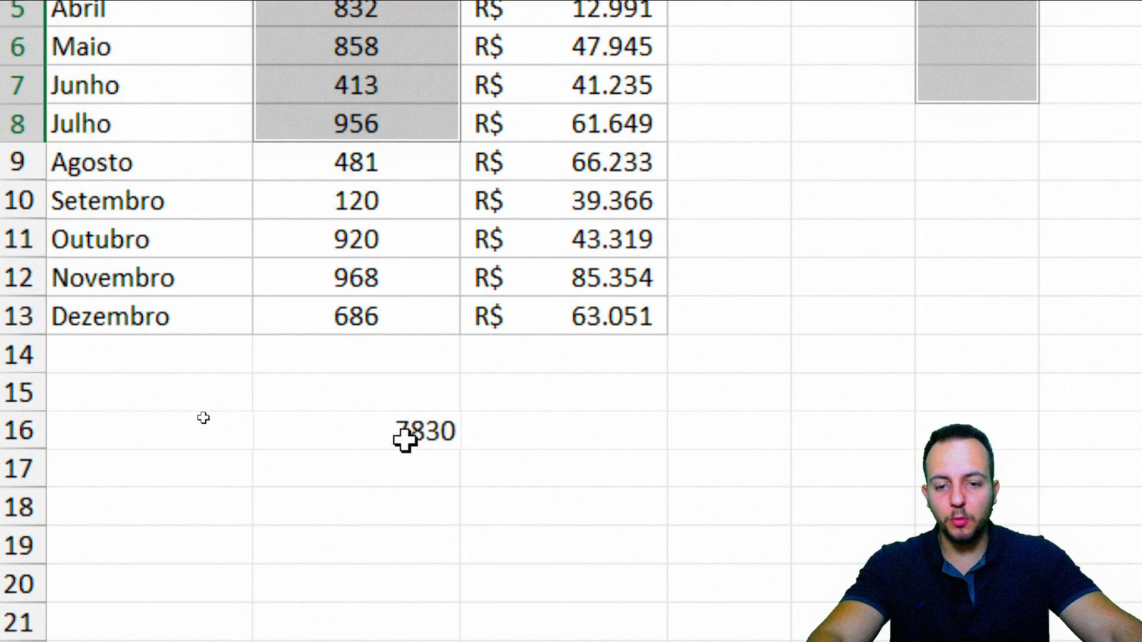
left_click(398, 434)
key("Delete")
type("=")
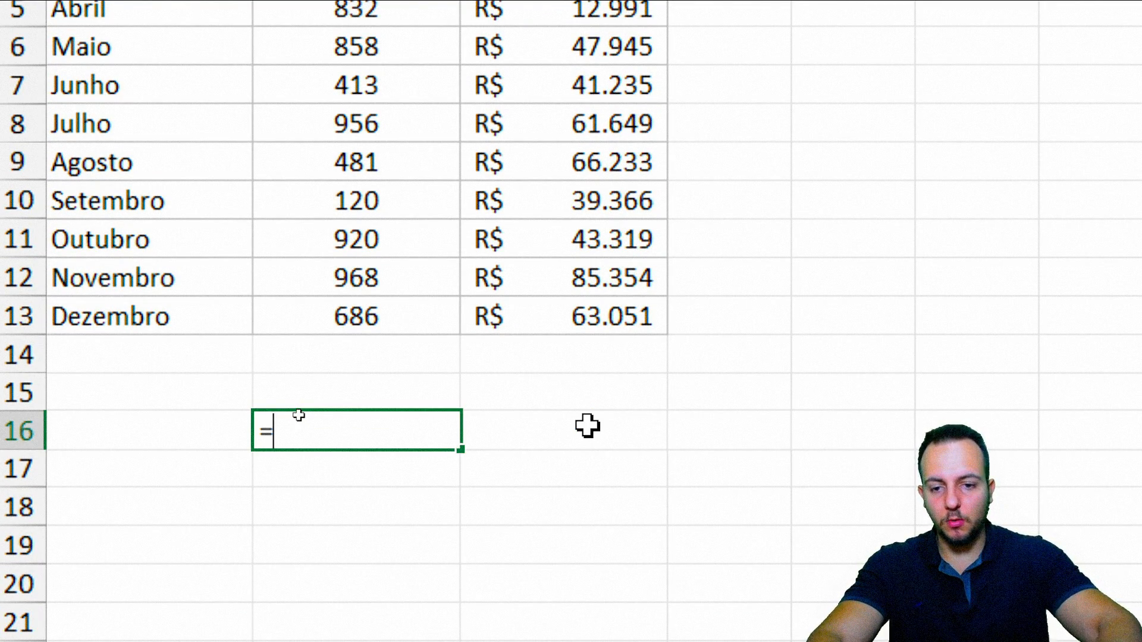
type("soma")
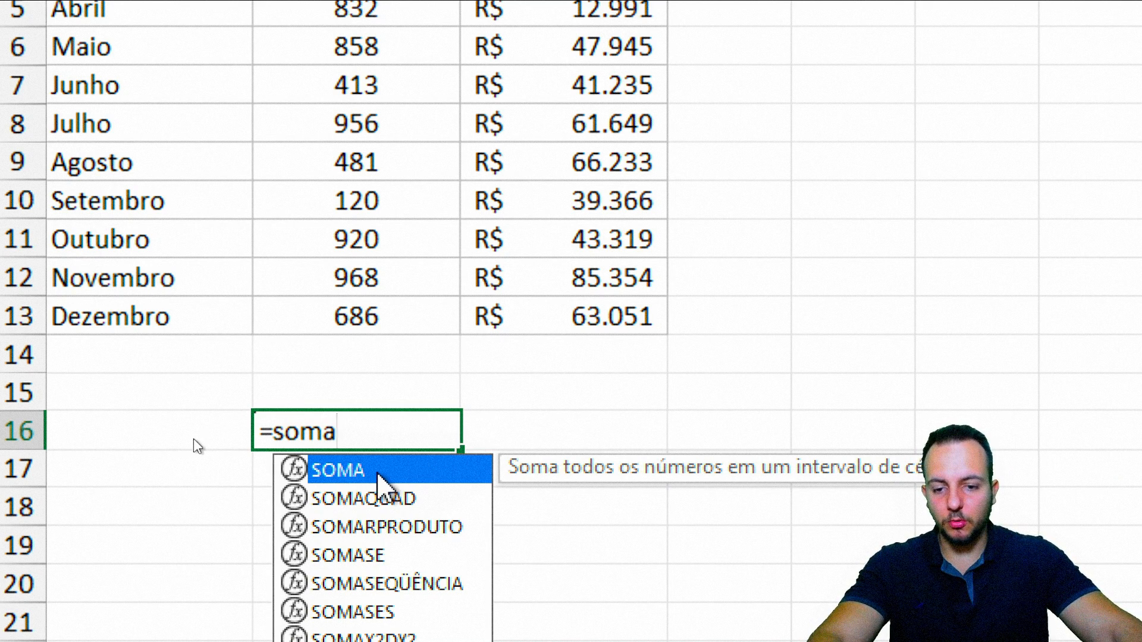
key("Tab")
scroll(378, 82, "up", 1)
scroll(378, 82, "up", 1)
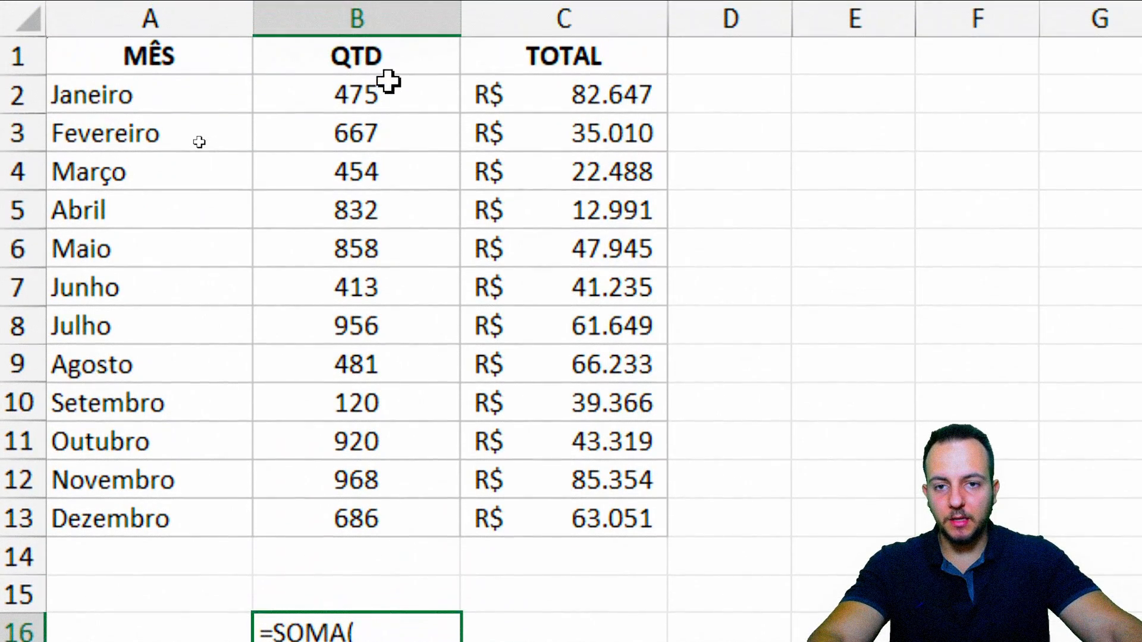
left_click_drag(387, 83, 357, 212)
scroll(364, 370, "down", 2)
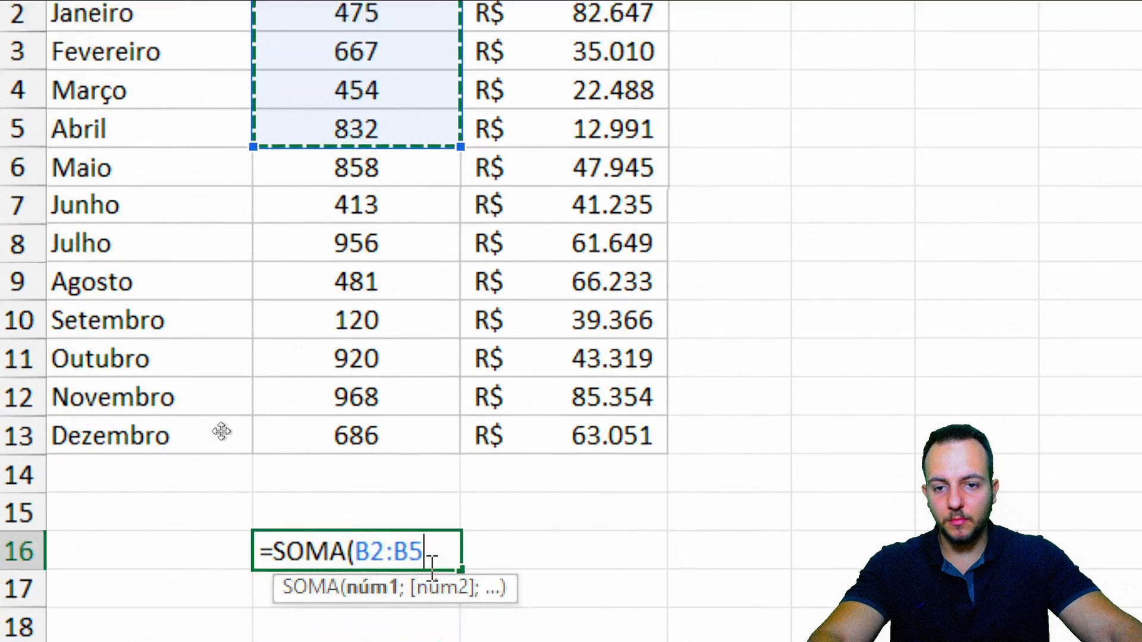
Add B7:B8 and B12:B13 as further ranges in the SOMA formula and confirm it.
type(";")
scroll(390, 79, "up", 2)
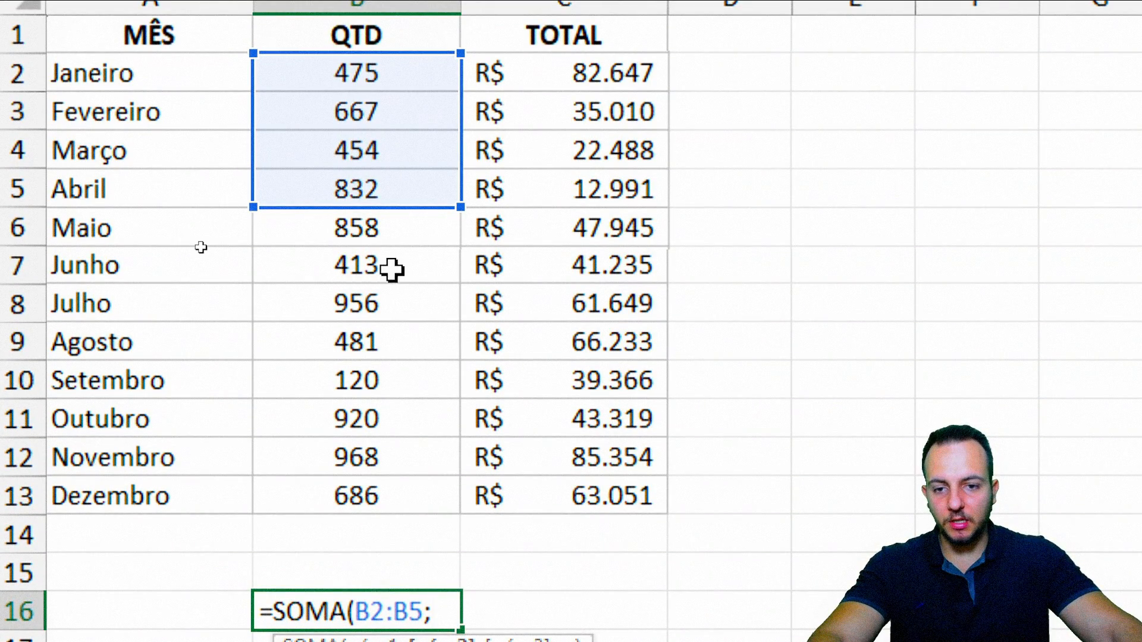
left_click_drag(391, 268, 391, 288)
scroll(361, 435, "down", 2)
type(";")
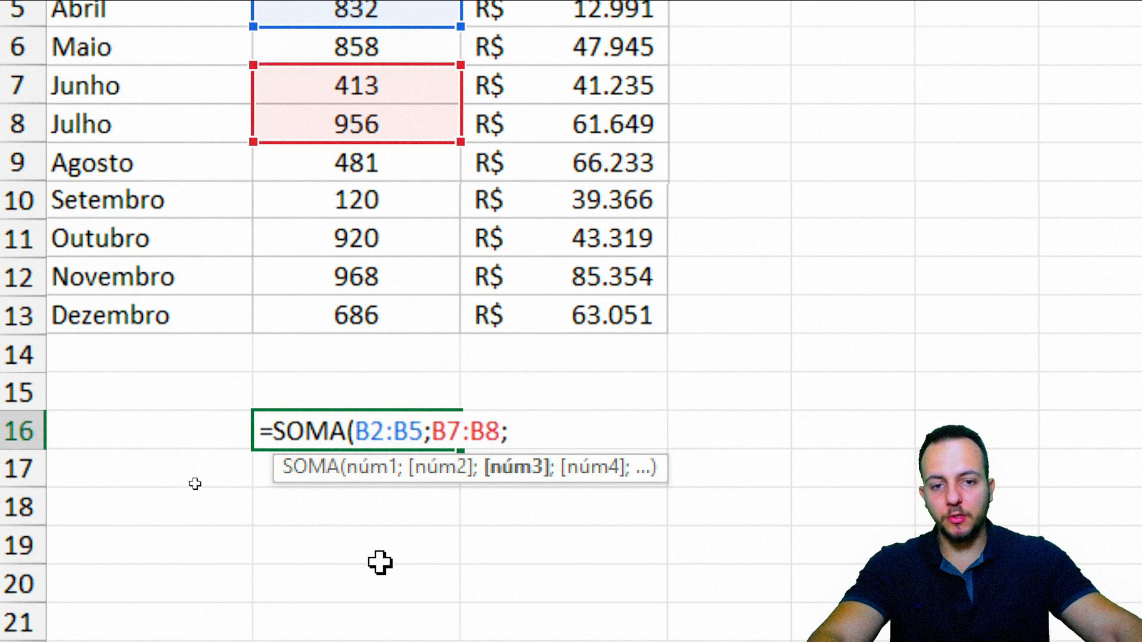
left_click_drag(359, 279, 354, 309)
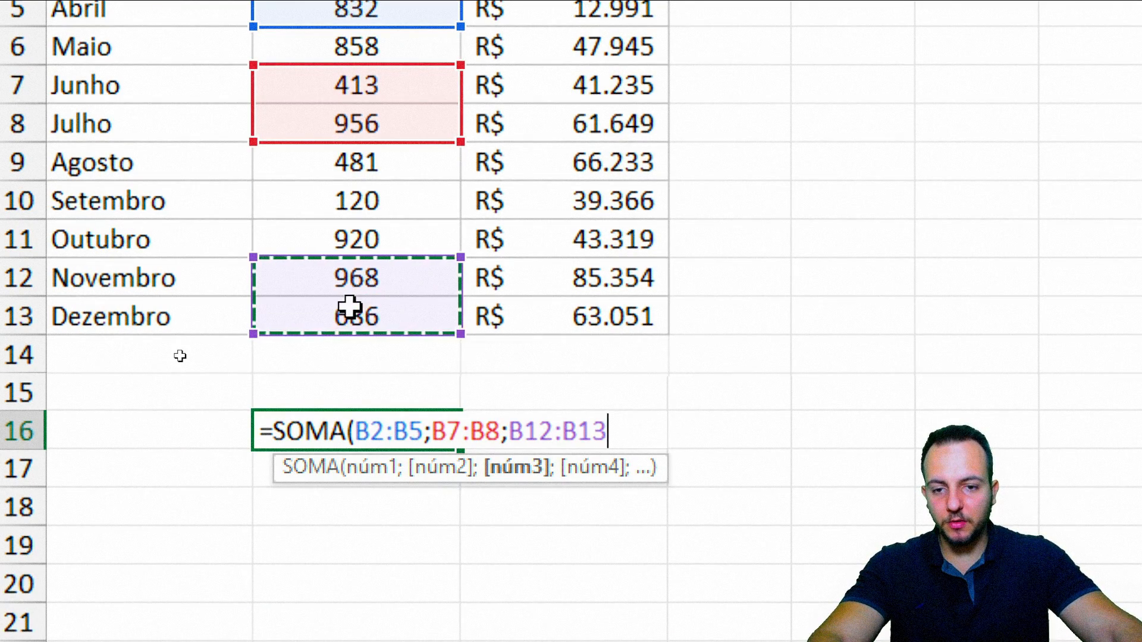
scroll(565, 78, "up", 2)
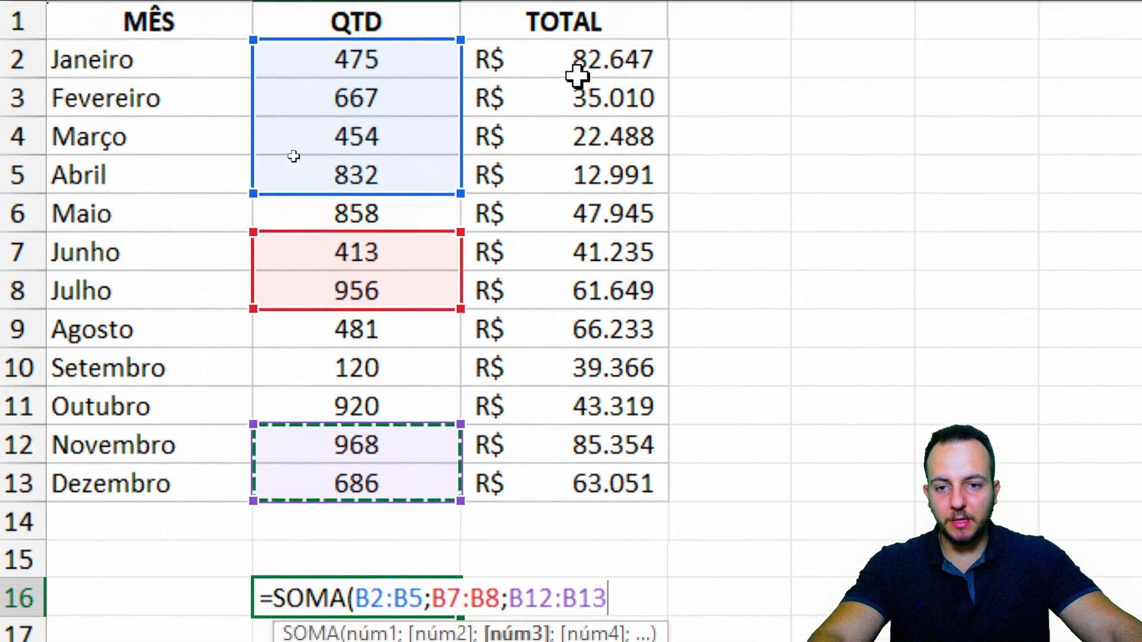
scroll(748, 452, "down", 2)
key("Return")
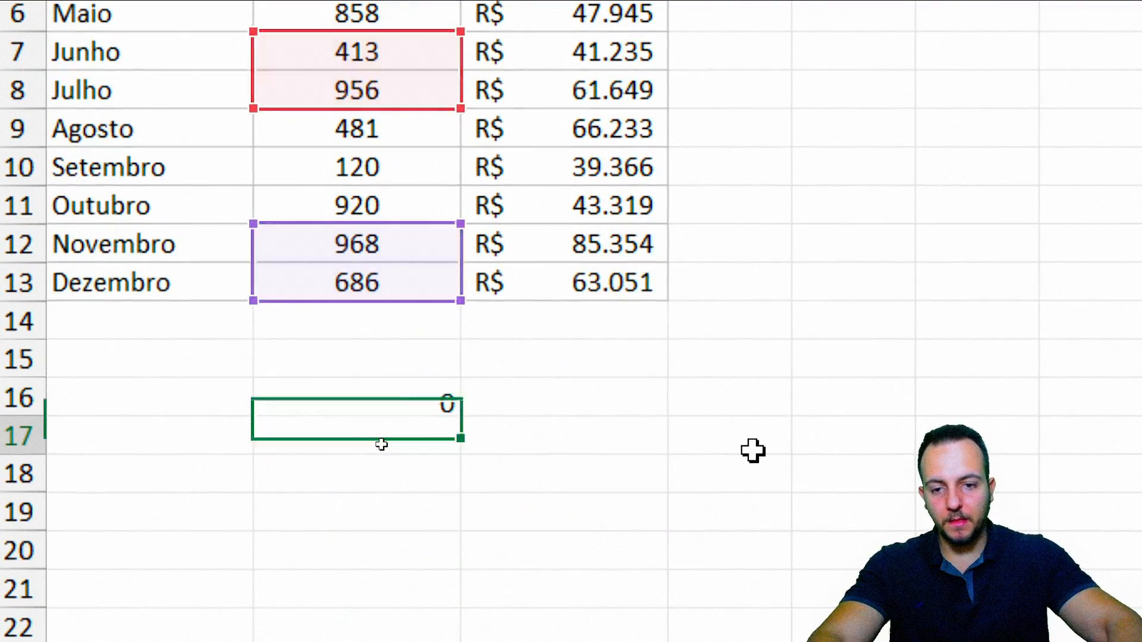
Replace the formula in B16 with a SOMA of the whole QTD range B2:B13.
key("Up")
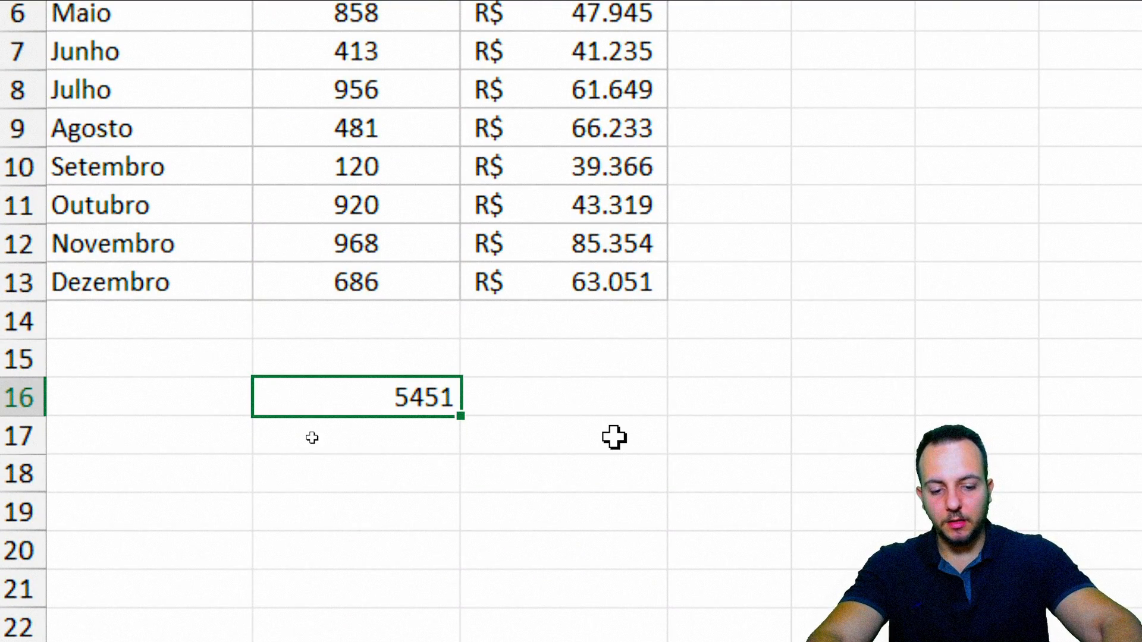
type("=soma")
key("Tab")
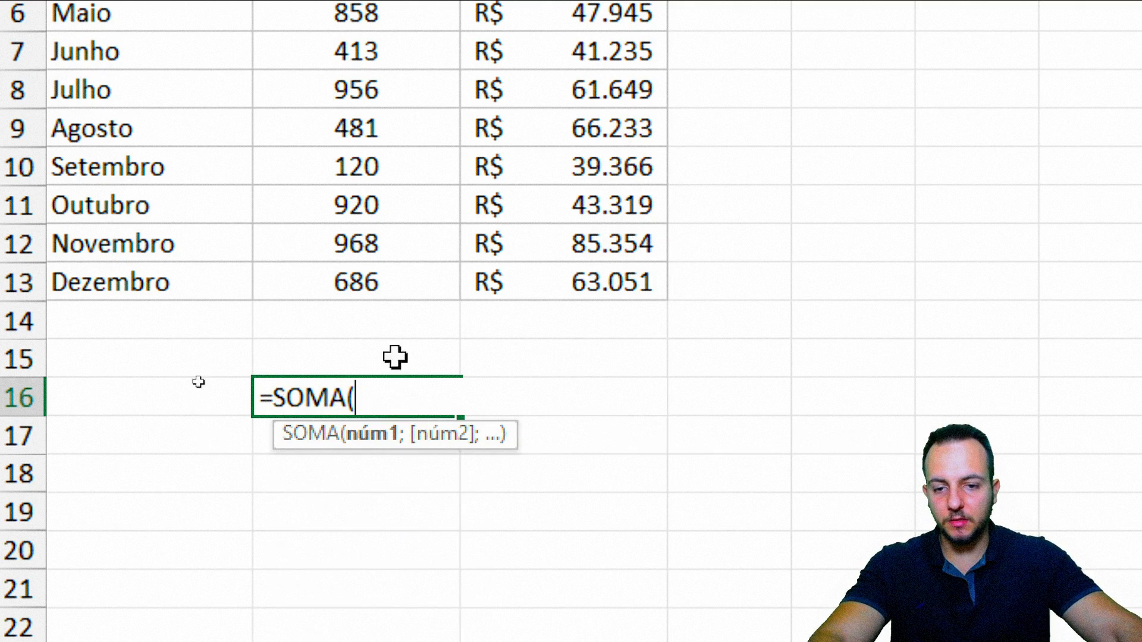
left_click_drag(365, 280, 410, 82)
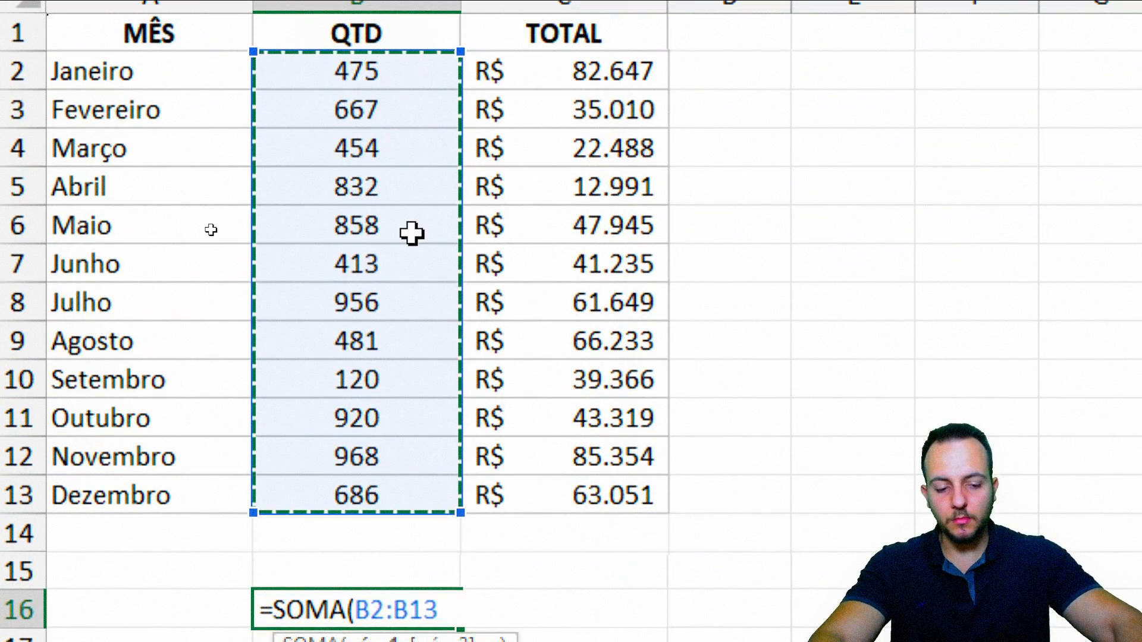
key("Return")
Sum the TOTAL column in C16 with a SOMA of C2:C13.
left_click(614, 616)
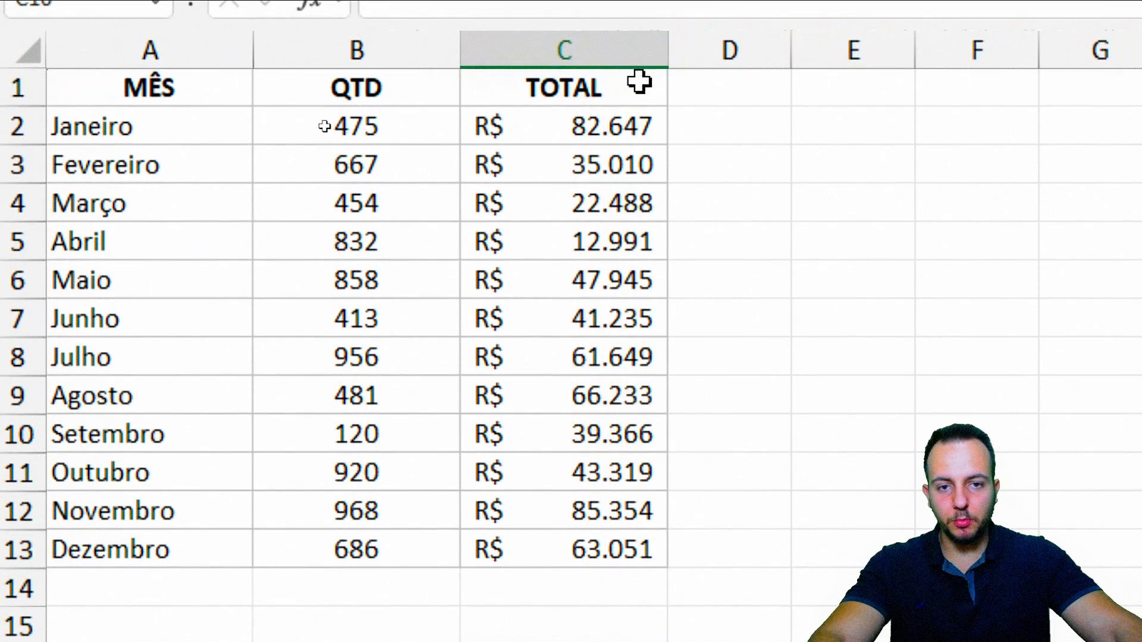
type("=soma")
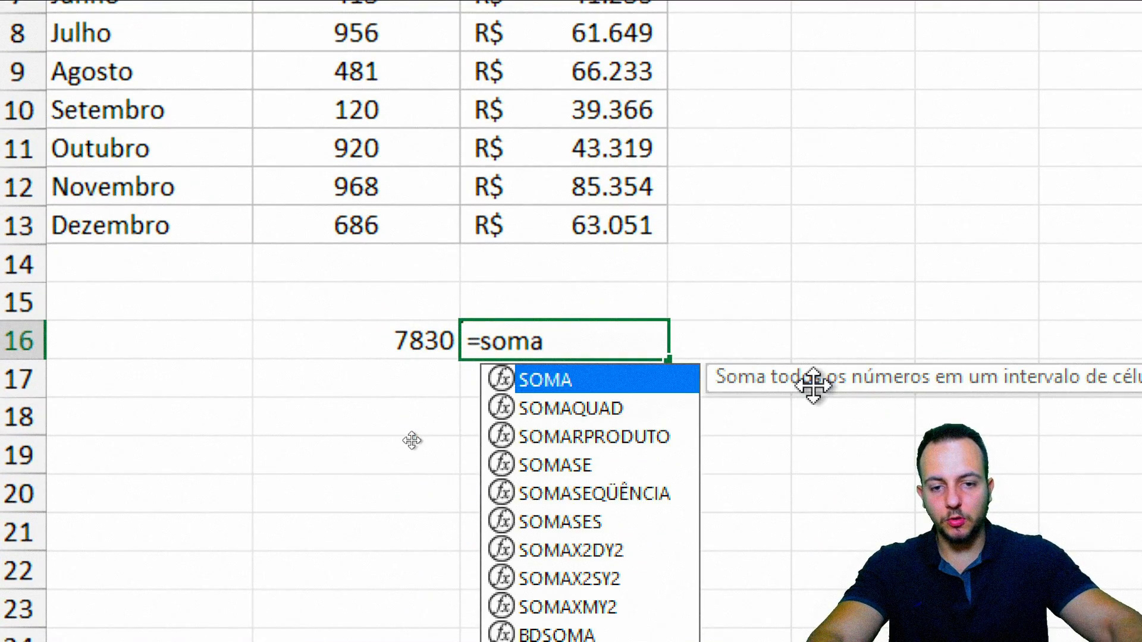
double_click(681, 387)
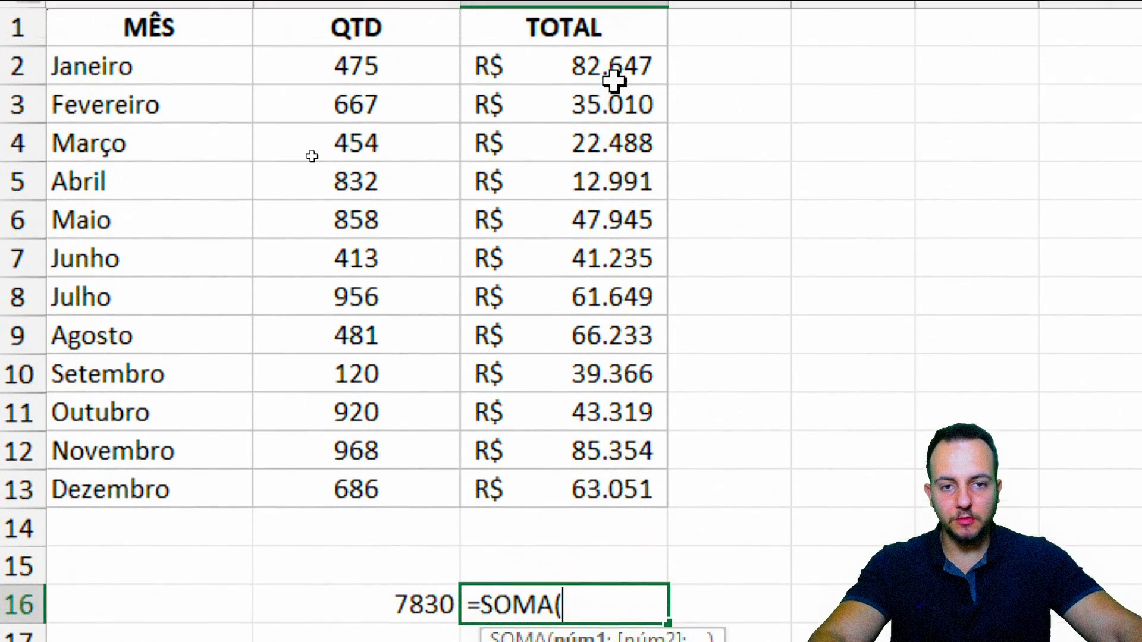
left_click_drag(615, 81, 586, 415)
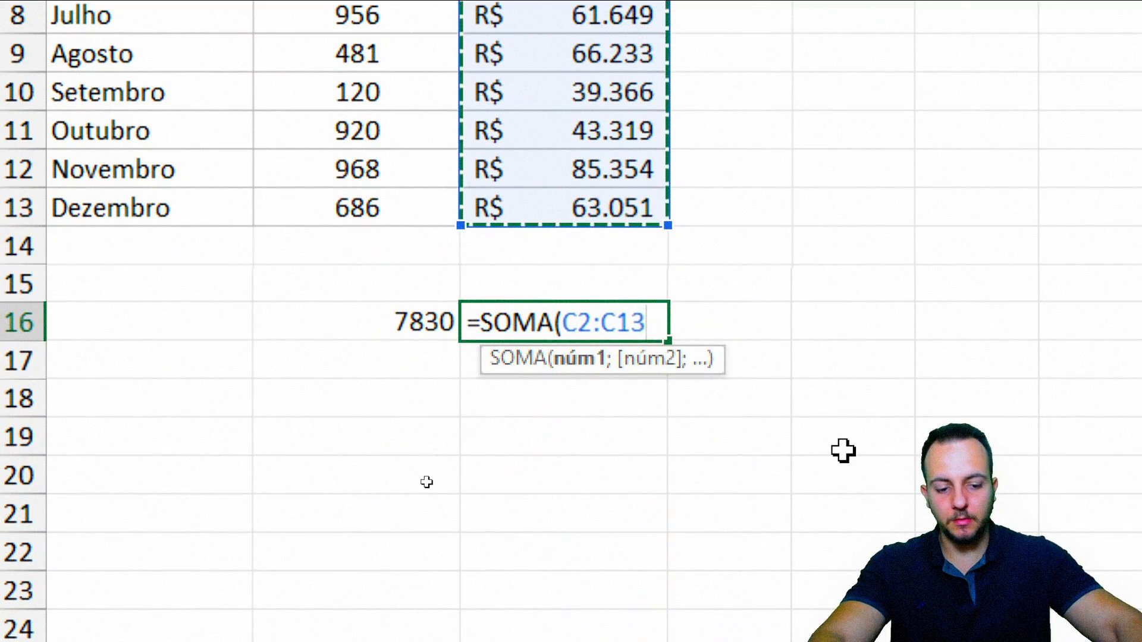
key("Return")
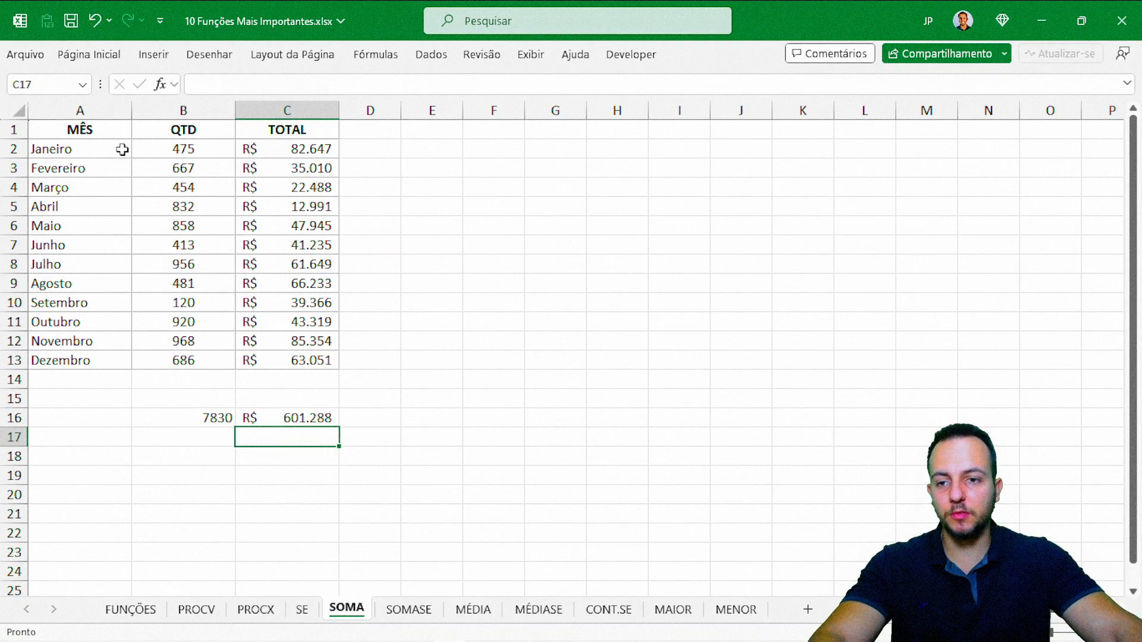
Switch to the SOMASE sheet and highlight its MÊS, QTD, TIPO and TOTAL columns and example vehicle types.
left_click(109, 130)
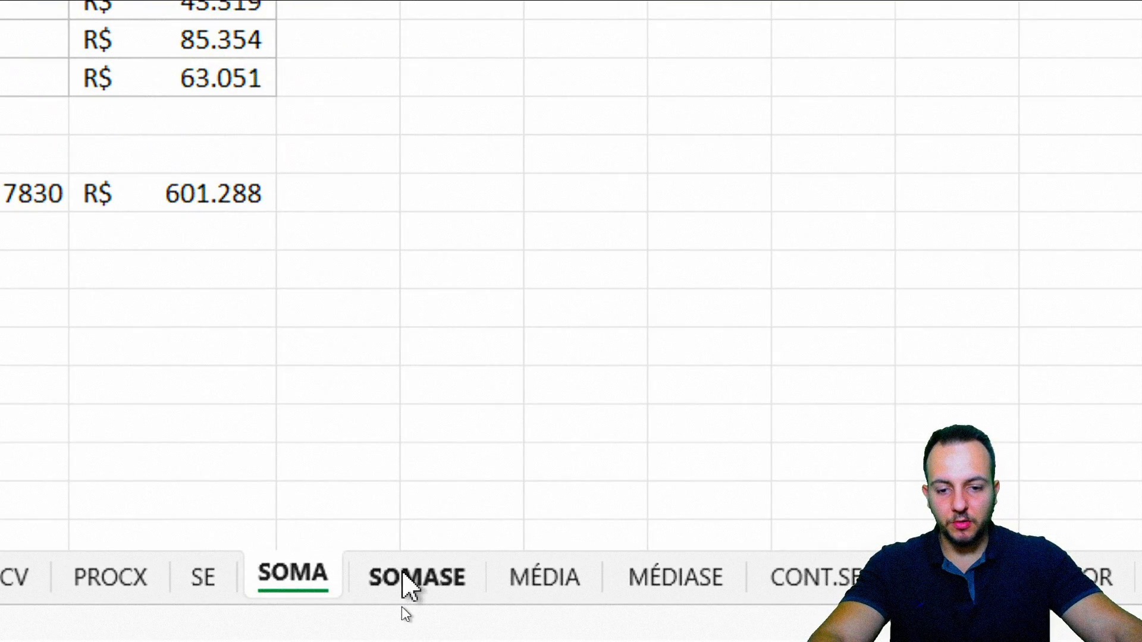
left_click(402, 607)
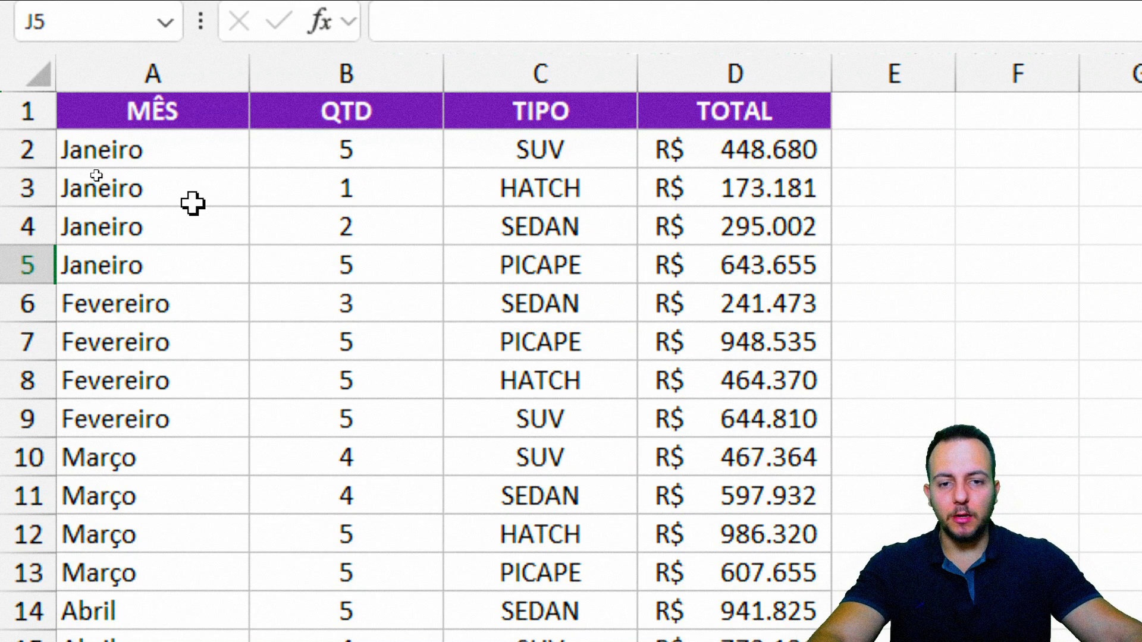
left_click(176, 73)
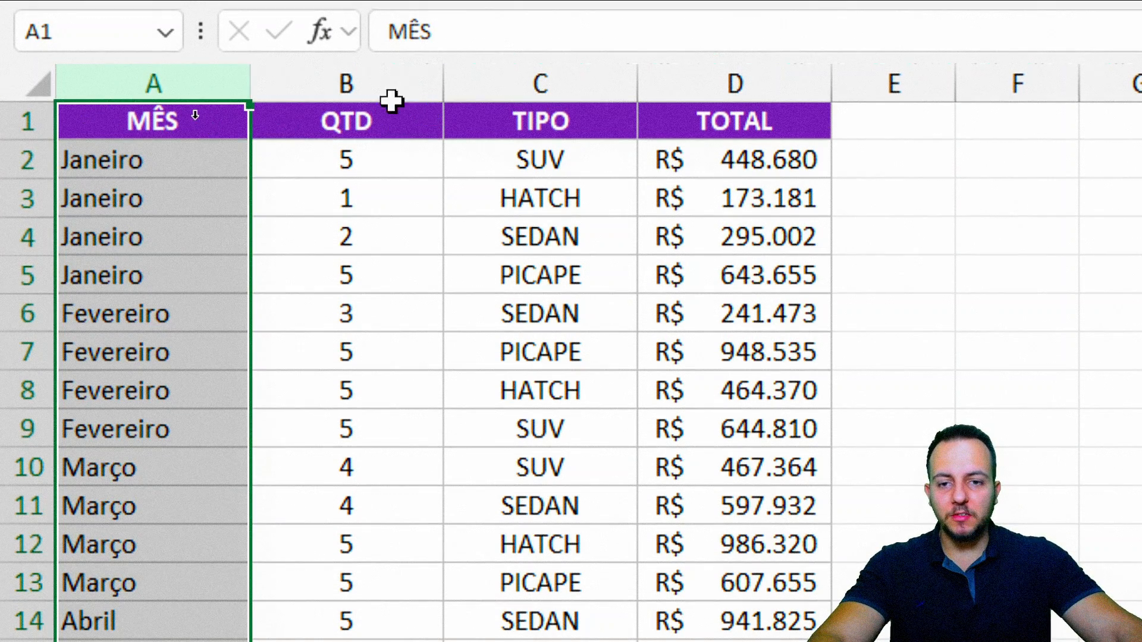
left_click(381, 74)
left_click(567, 77)
left_click(565, 155)
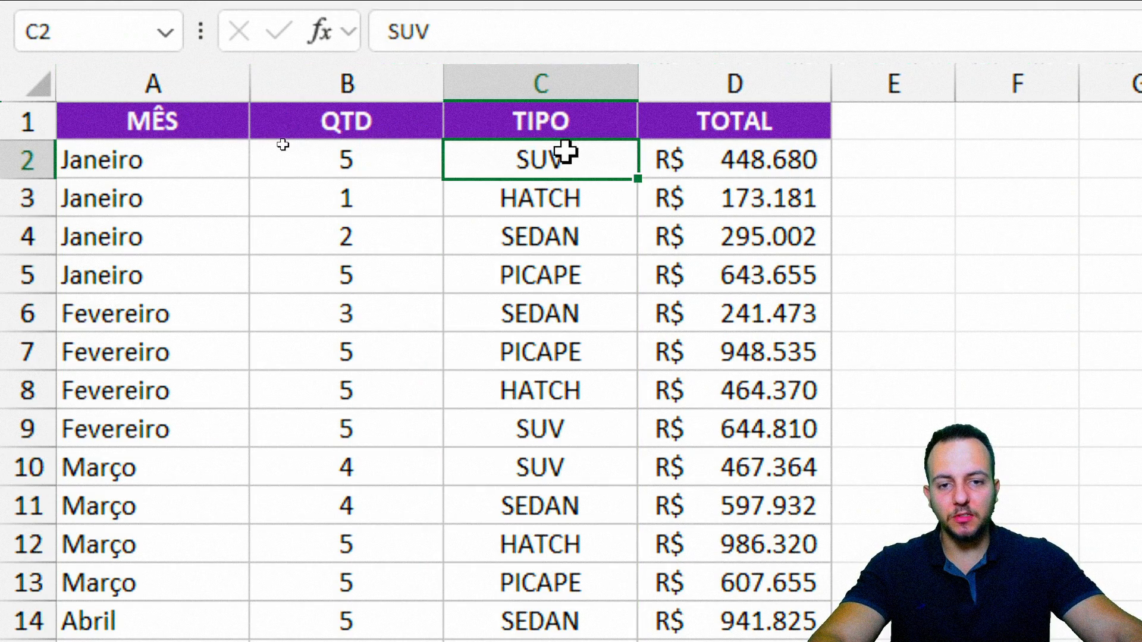
left_click(591, 212)
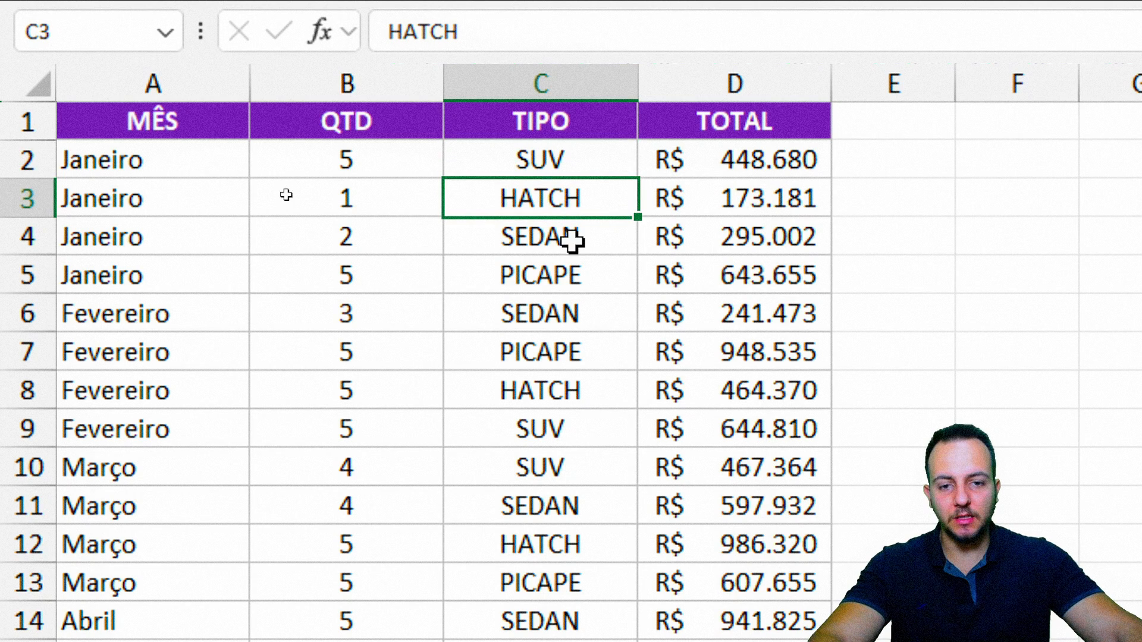
left_click(773, 81)
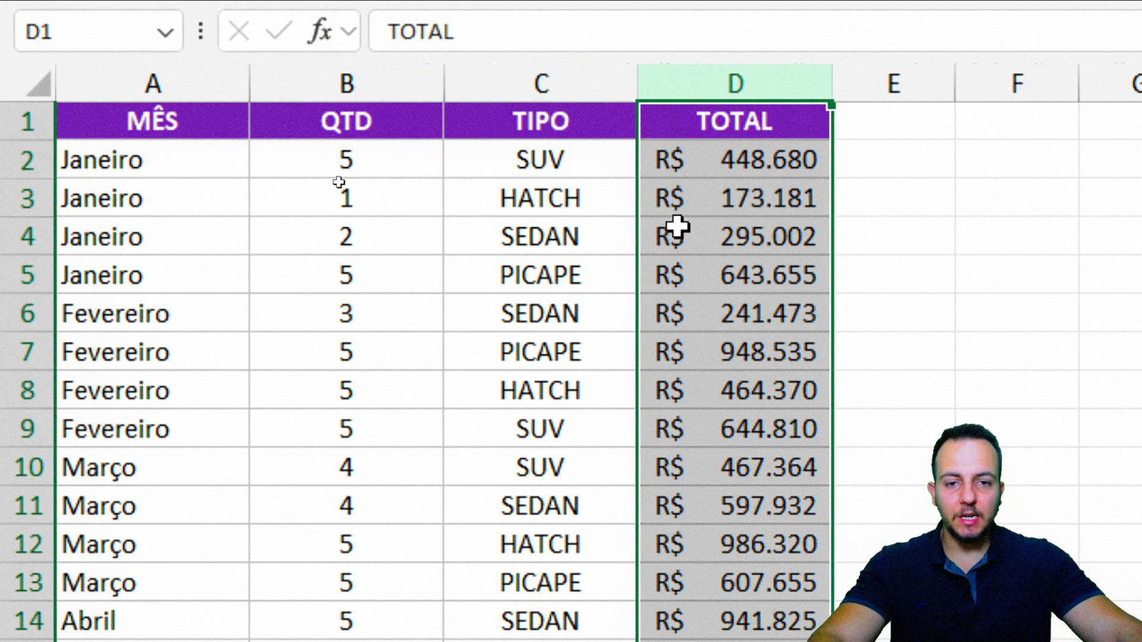
Highlight the SUV and HATCH rows for Janeiro as examples, then review the sales list down to Dezembro.
left_click(583, 161)
key("shift+space")
left_click(584, 201)
key("shift+space")
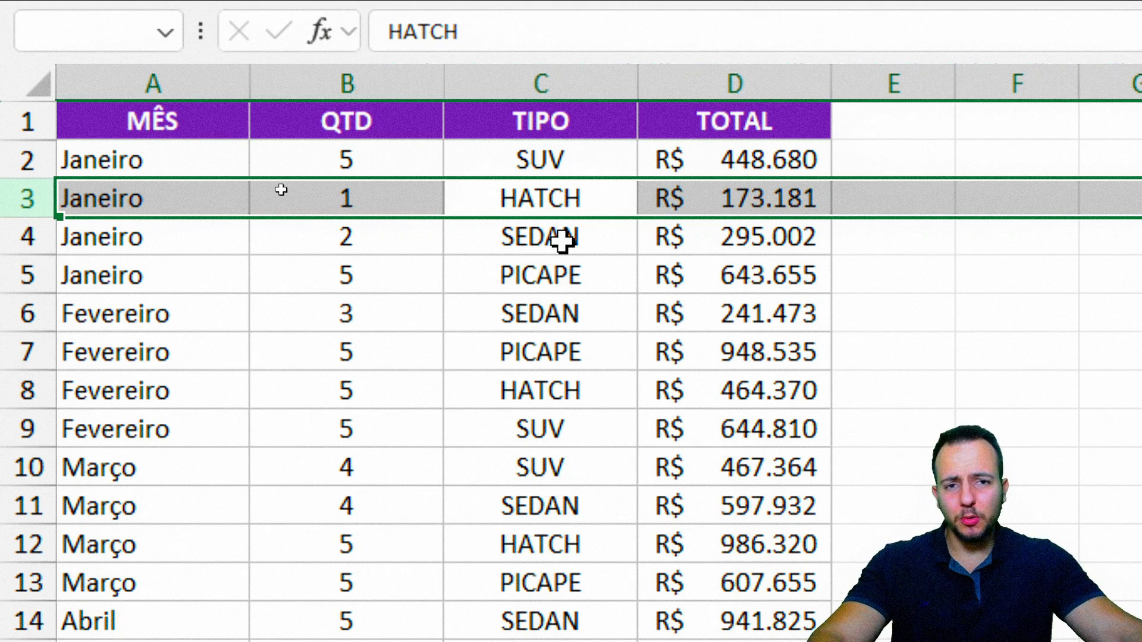
left_click(711, 170)
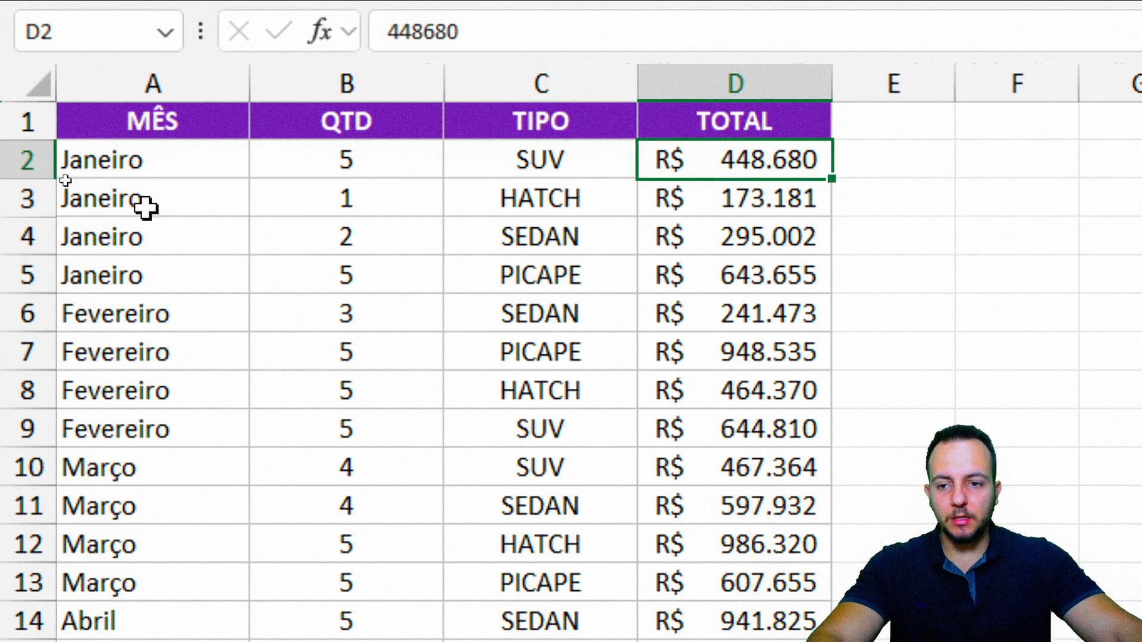
key("ctrl+Home")
scroll(321, 337, "down", 8)
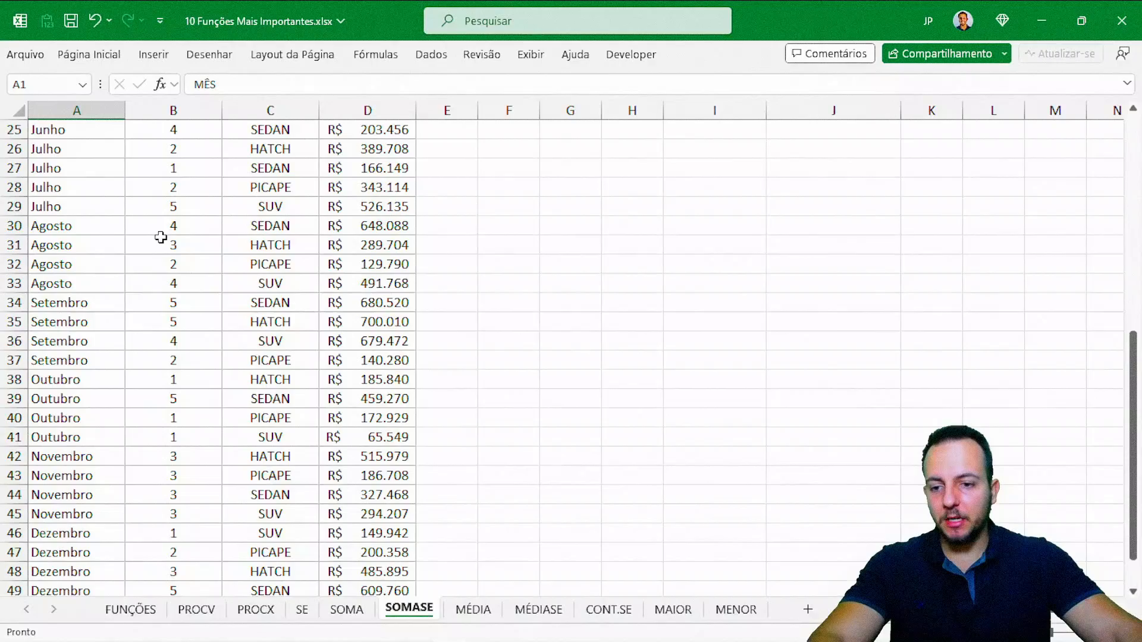
scroll(160, 238, "down", 3)
scroll(171, 262, "up", 11)
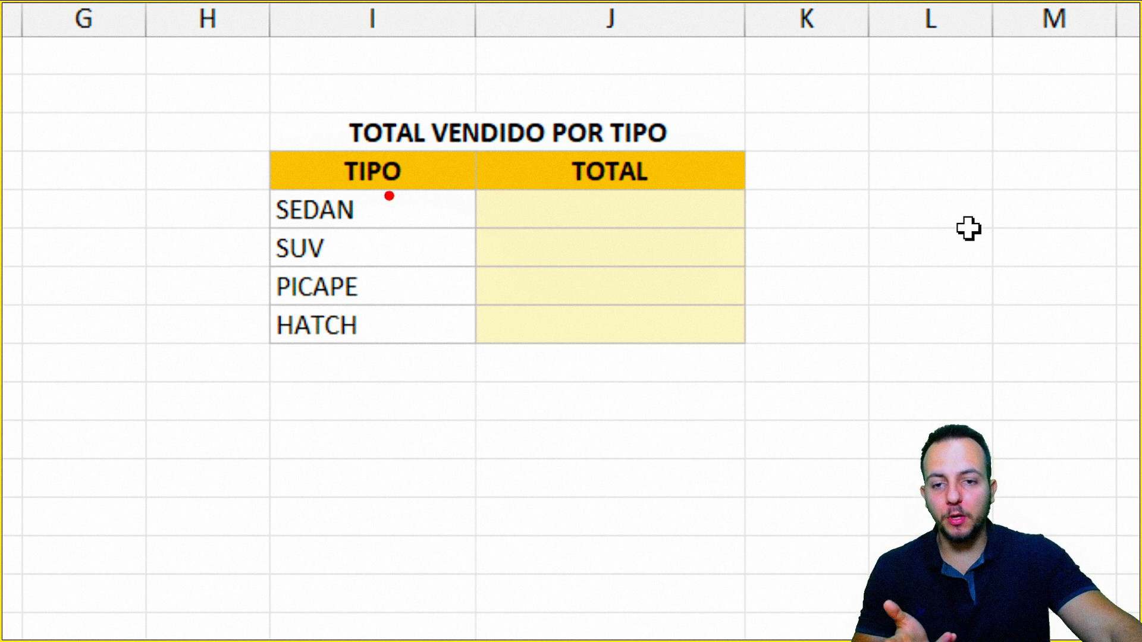
Circle SEDAN in red in the TOTAL VENDIDO POR TIPO table, then clear the markings and restore the normal view.
mouse_move(379, 196)
left_mouse_down()
mouse_move(259, 220)
mouse_move(384, 189)
left_mouse_up()
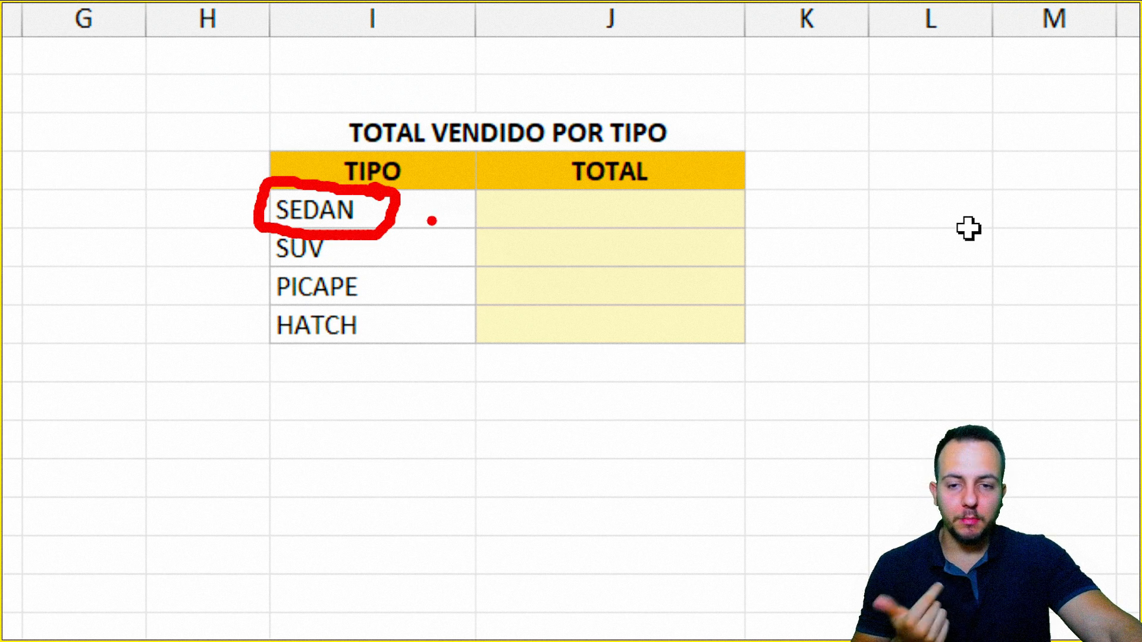
key("e")
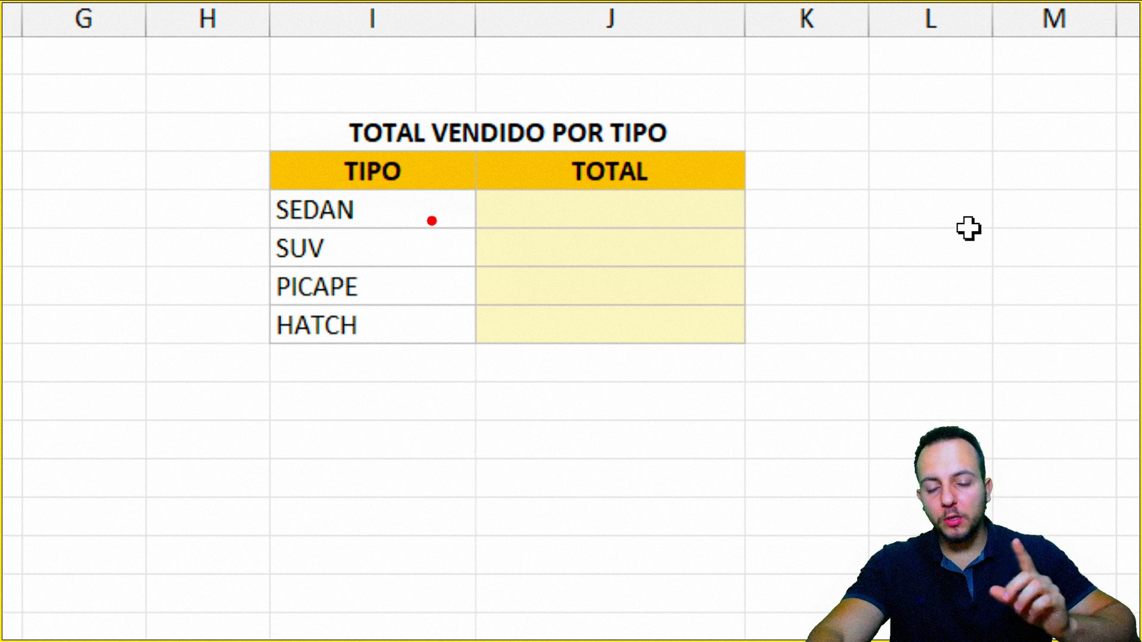
mouse_move(349, 227)
left_mouse_down()
mouse_move(262, 265)
mouse_move(351, 221)
left_mouse_up()
key("Escape")
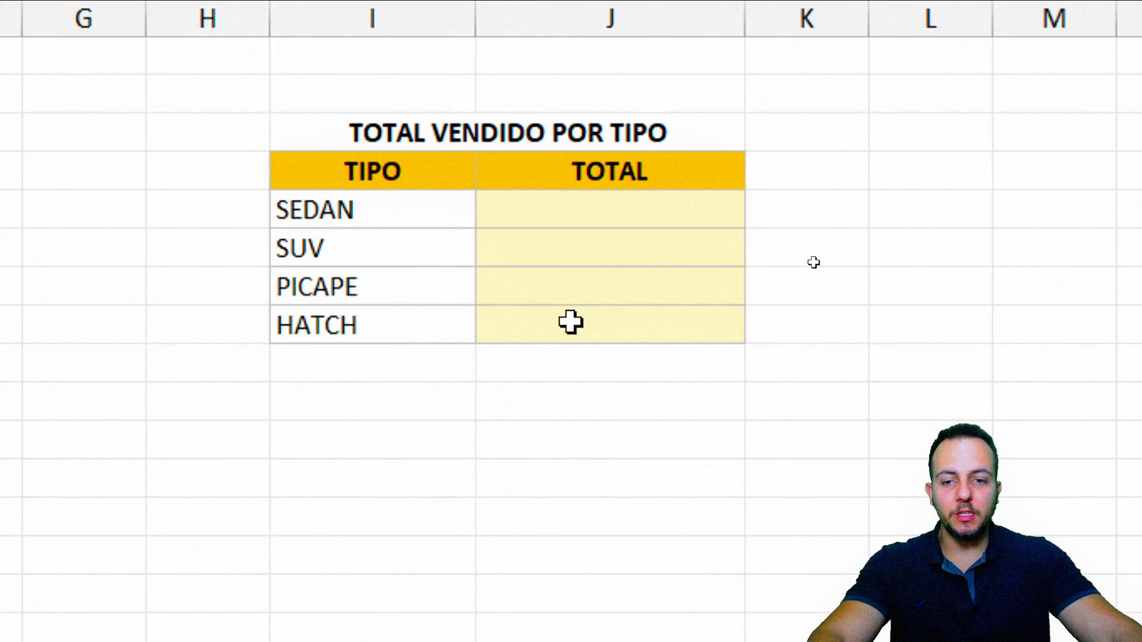
key("ctrl+4")
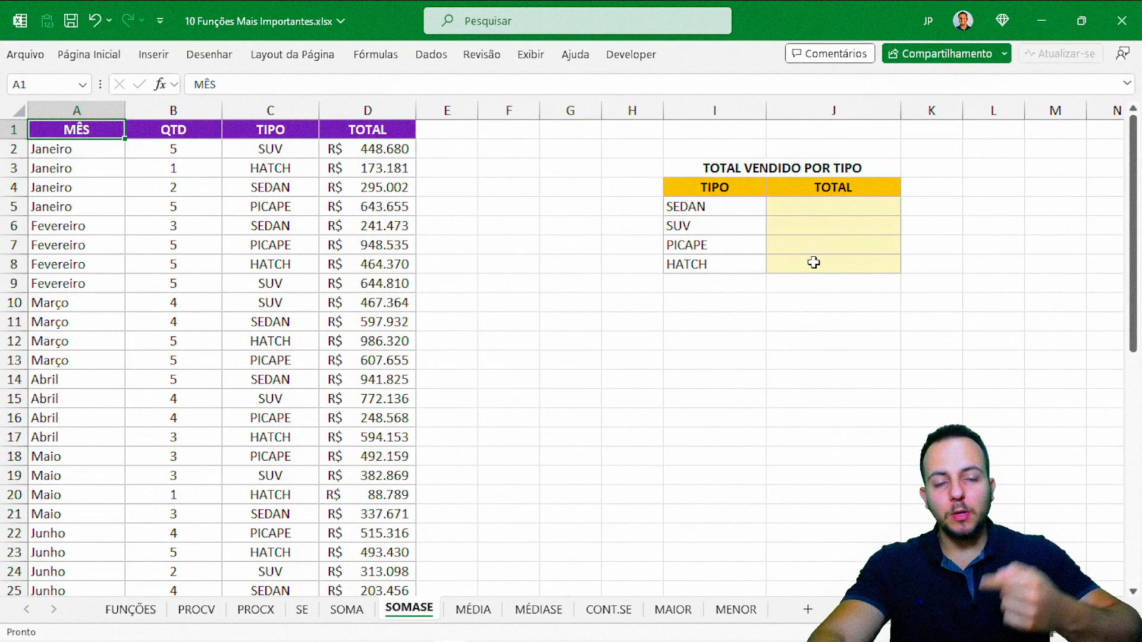
key("ctrl+4")
Highlight the TOTAL column, then select the SEDAN entries C4:D4, C6:D6 and C11:D11 together as examples.
left_click(340, 110)
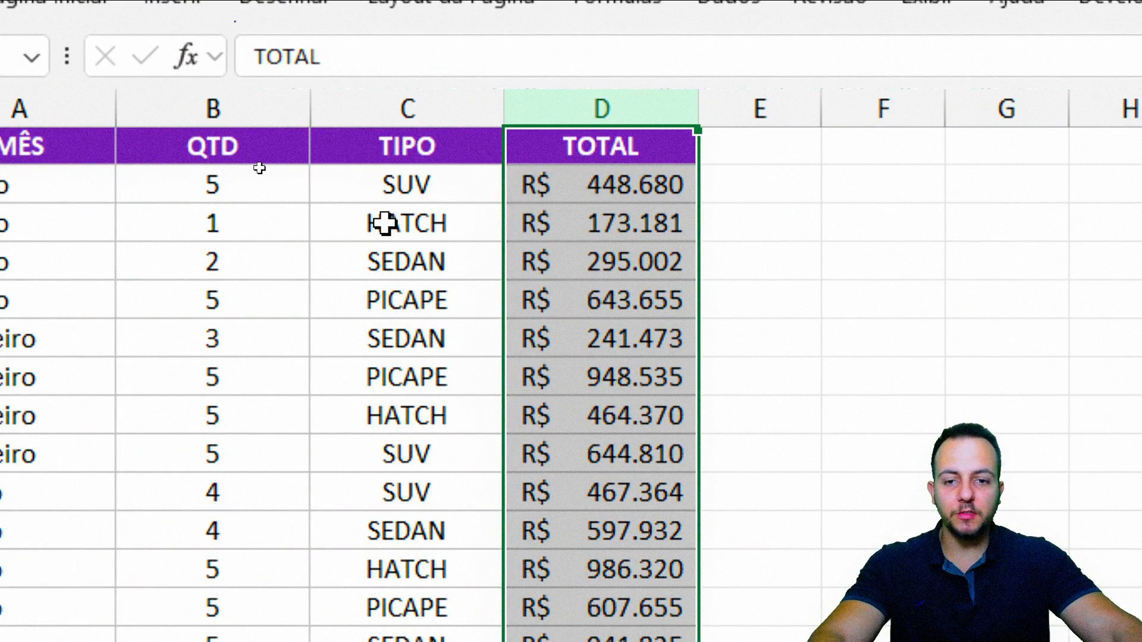
left_click(385, 223)
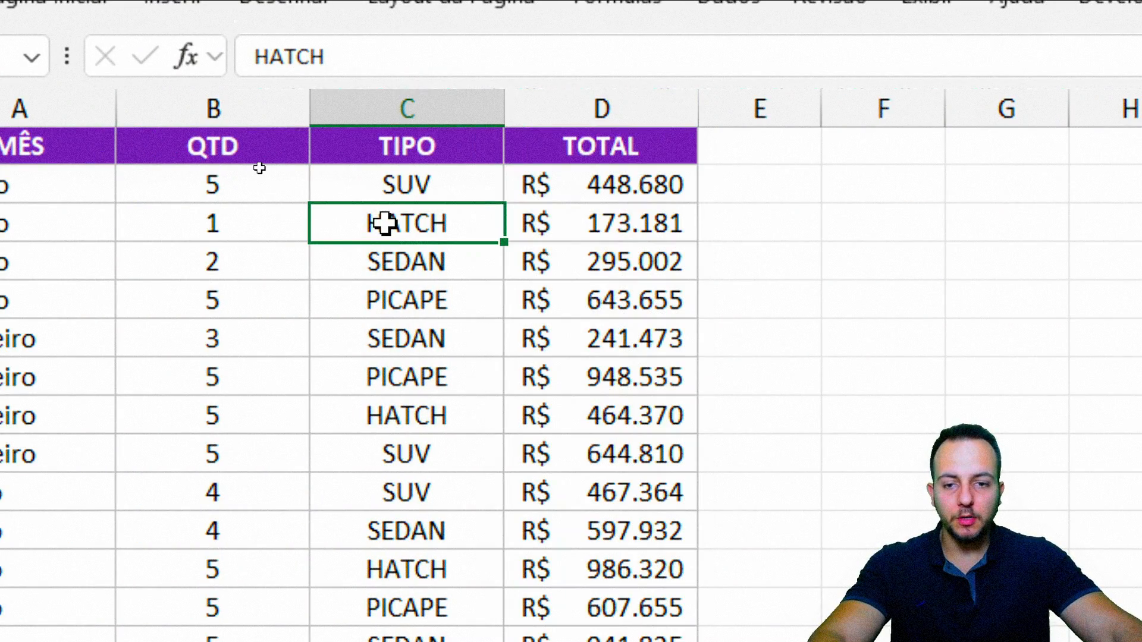
left_click_drag(390, 255, 675, 263)
left_click_drag(408, 337, 645, 344, "ctrl")
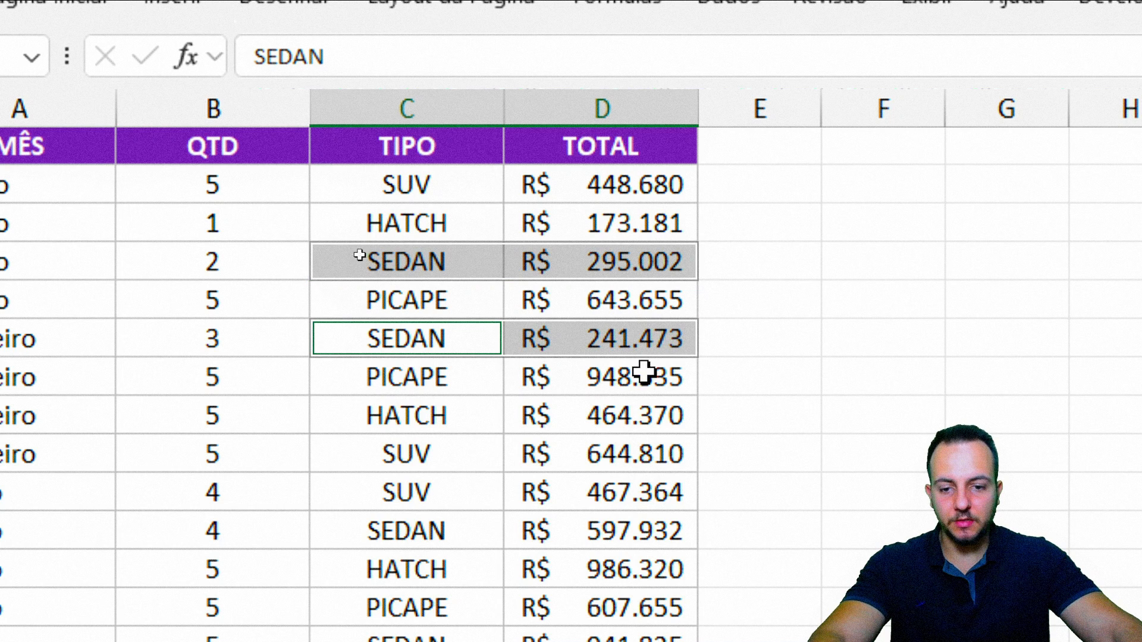
left_click_drag(419, 535, 575, 532, "ctrl")
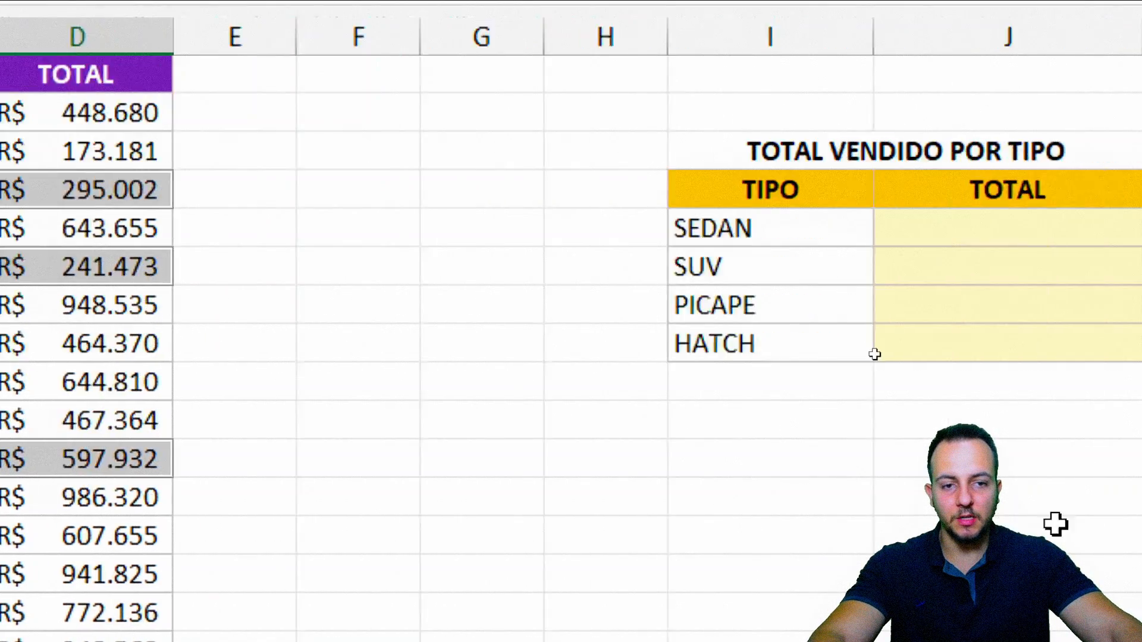
Start a SOMASE formula in J5 for SEDAN, using the whole TIPO column C:C as the criteria range.
left_click(720, 230)
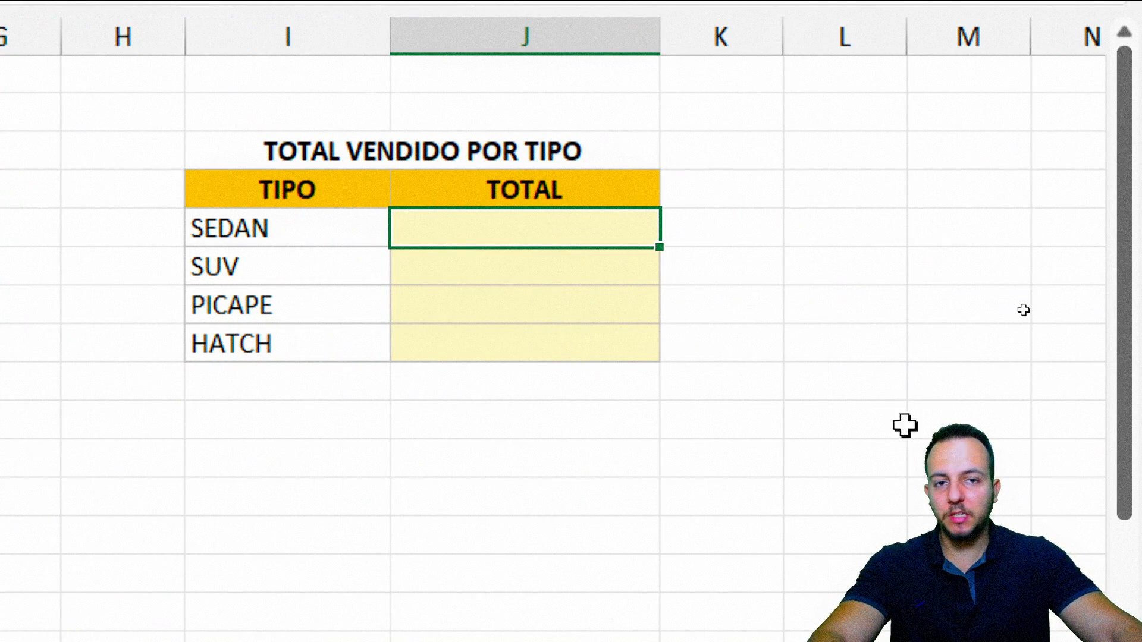
type("=")
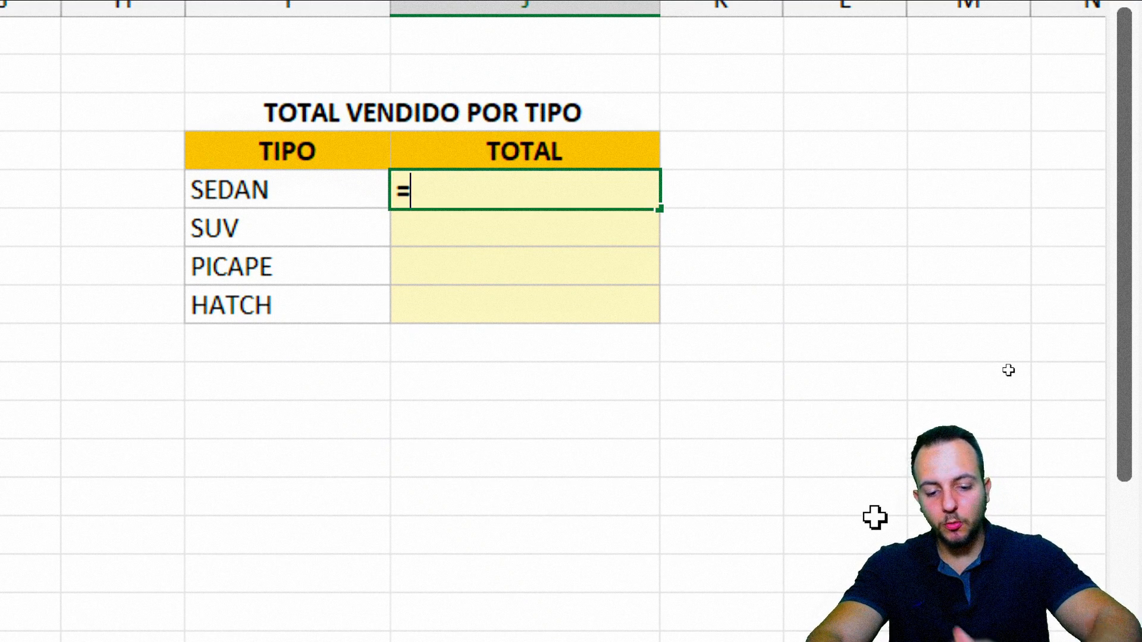
type("somase")
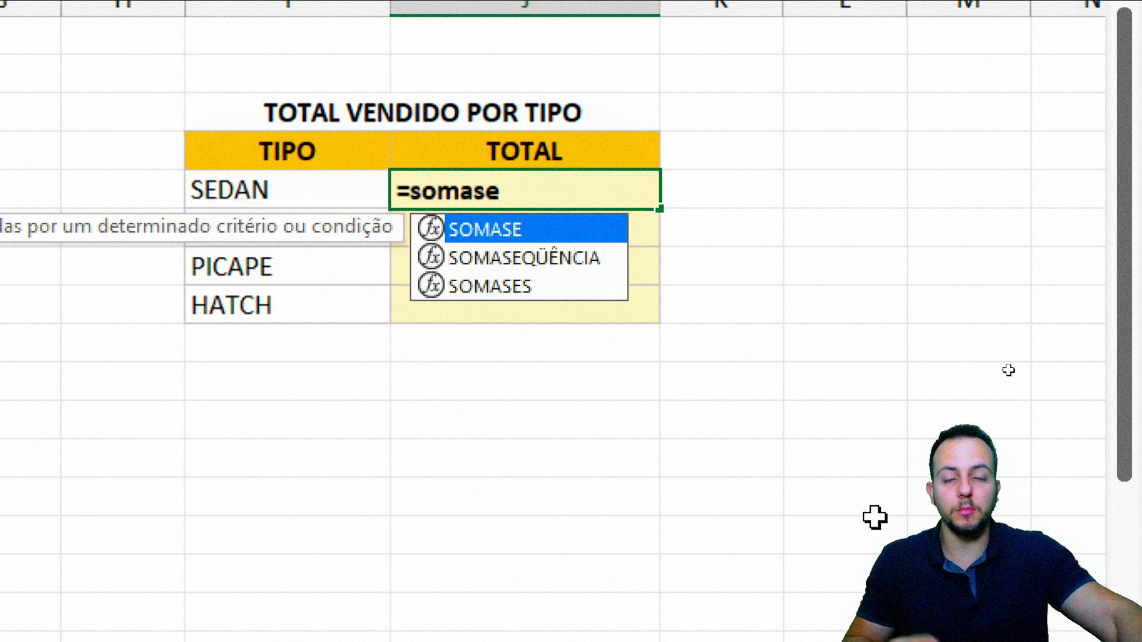
double_click(494, 238)
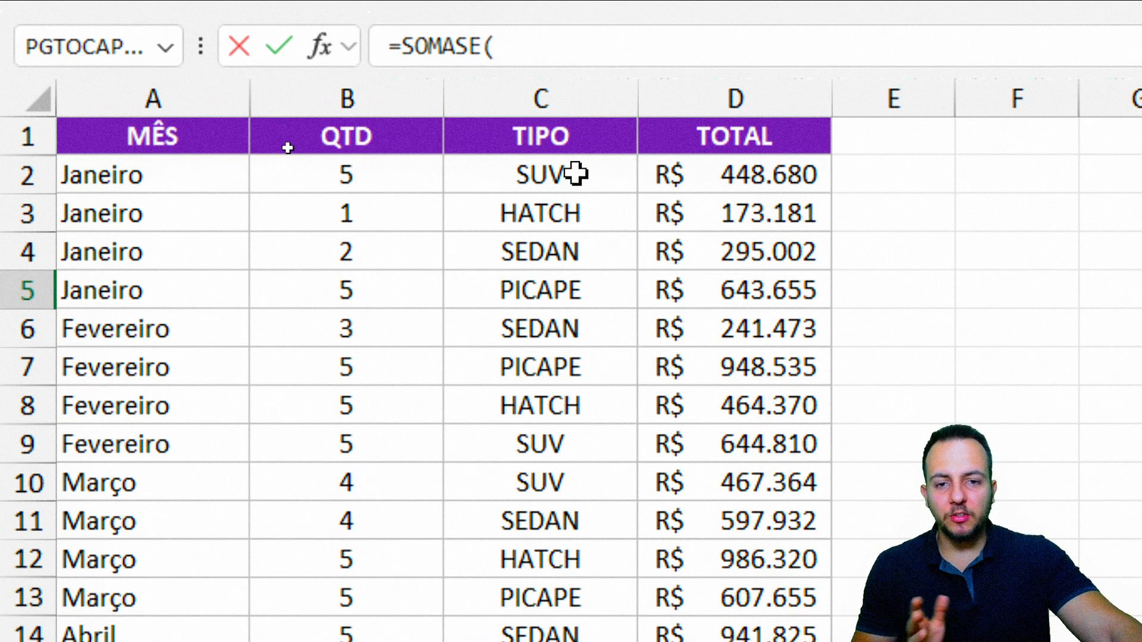
left_click_drag(579, 176, 560, 366)
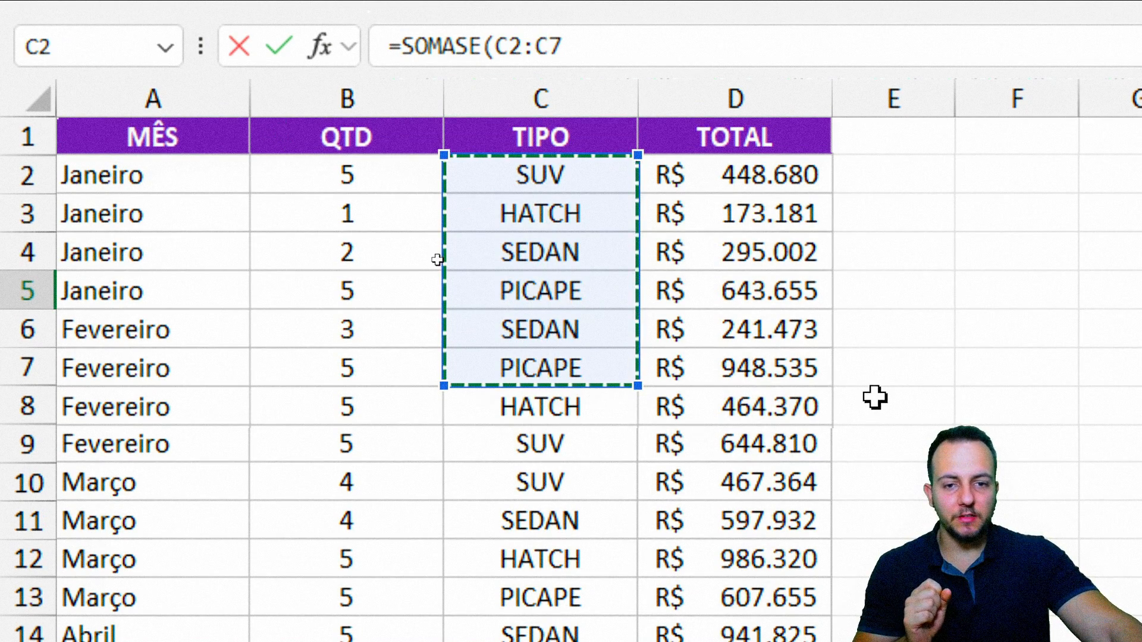
left_click(554, 96)
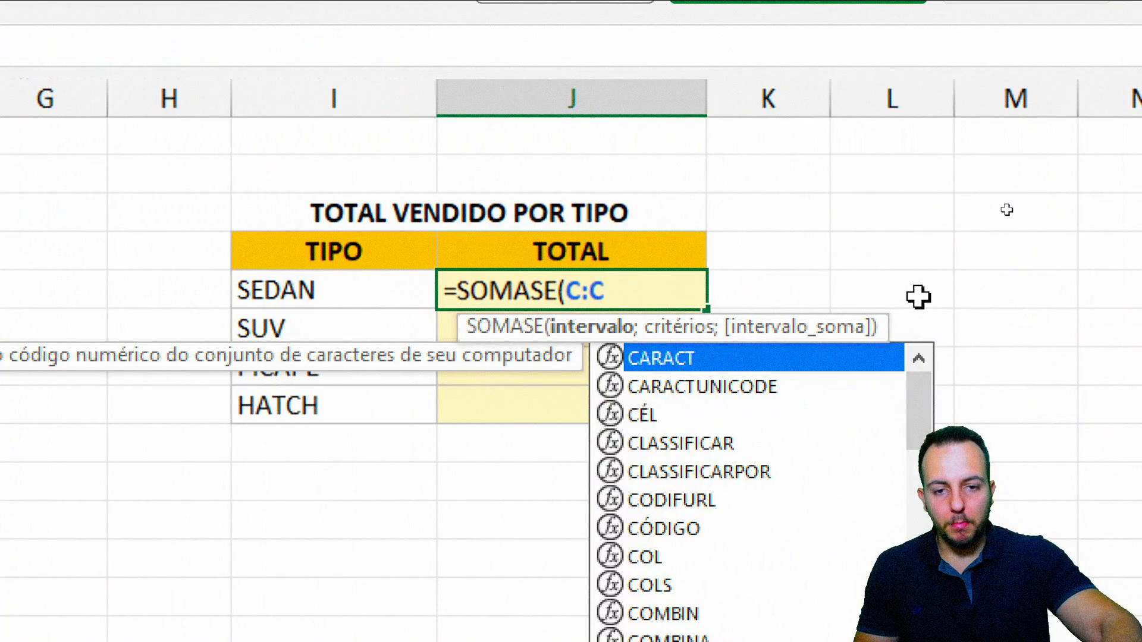
Complete the SOMASE formula in J5 with I5 as the criterion and D:D as the sum range.
type(";")
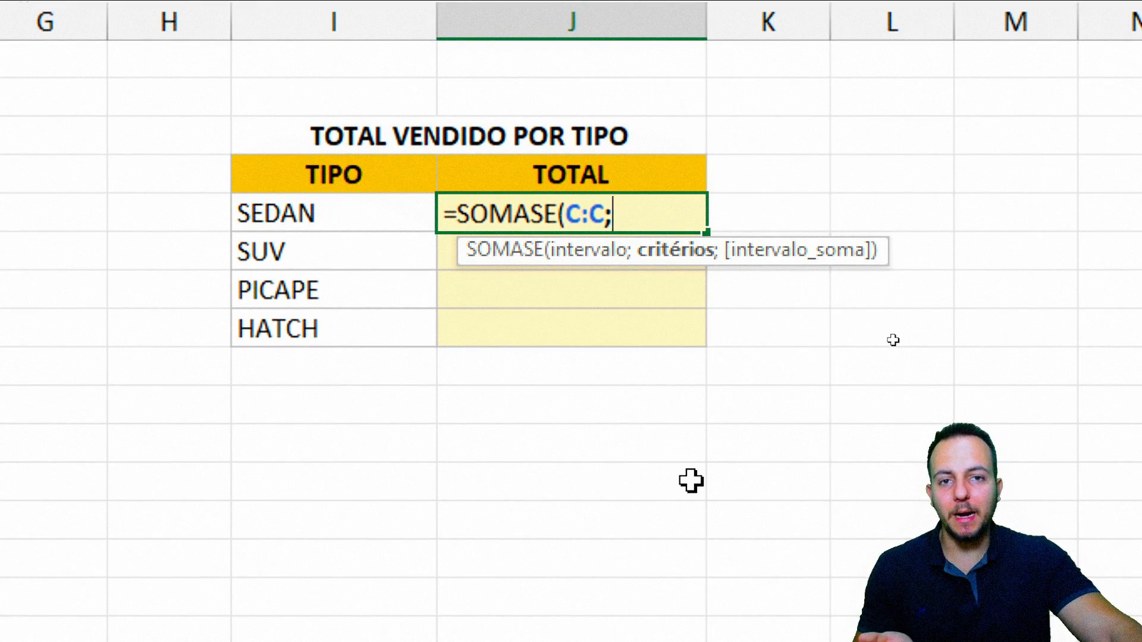
left_click(353, 213)
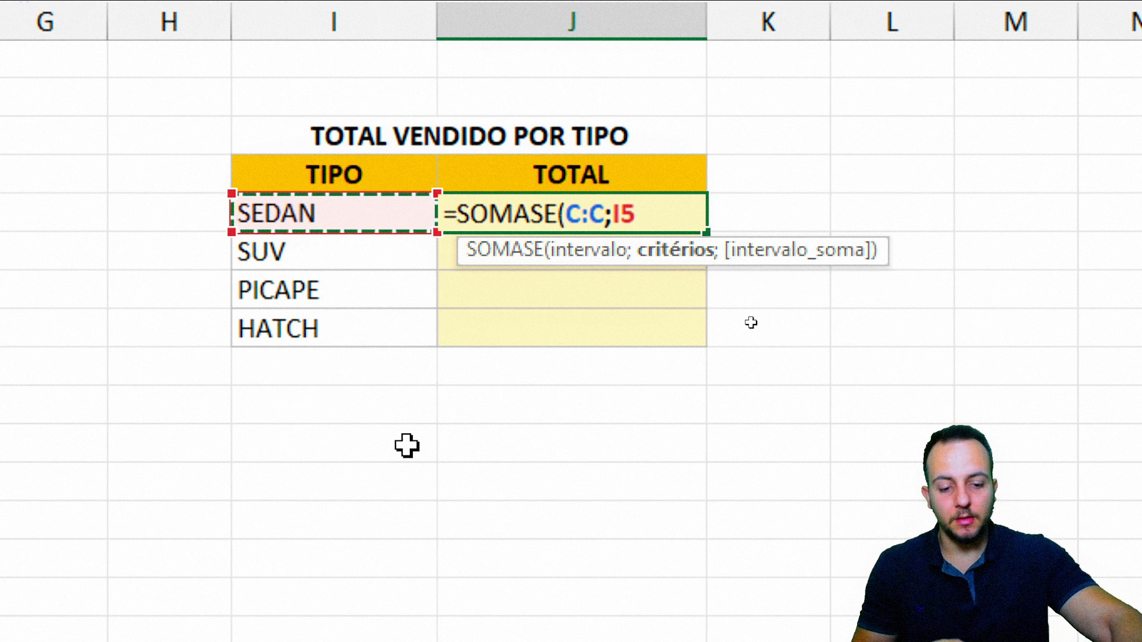
type(";")
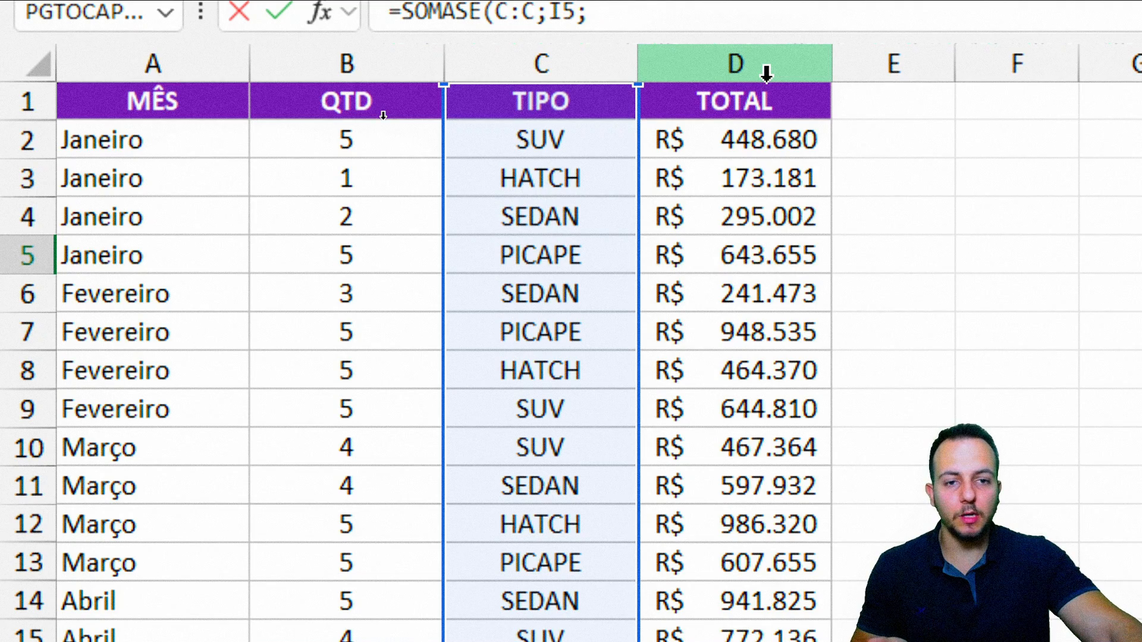
left_click(751, 74)
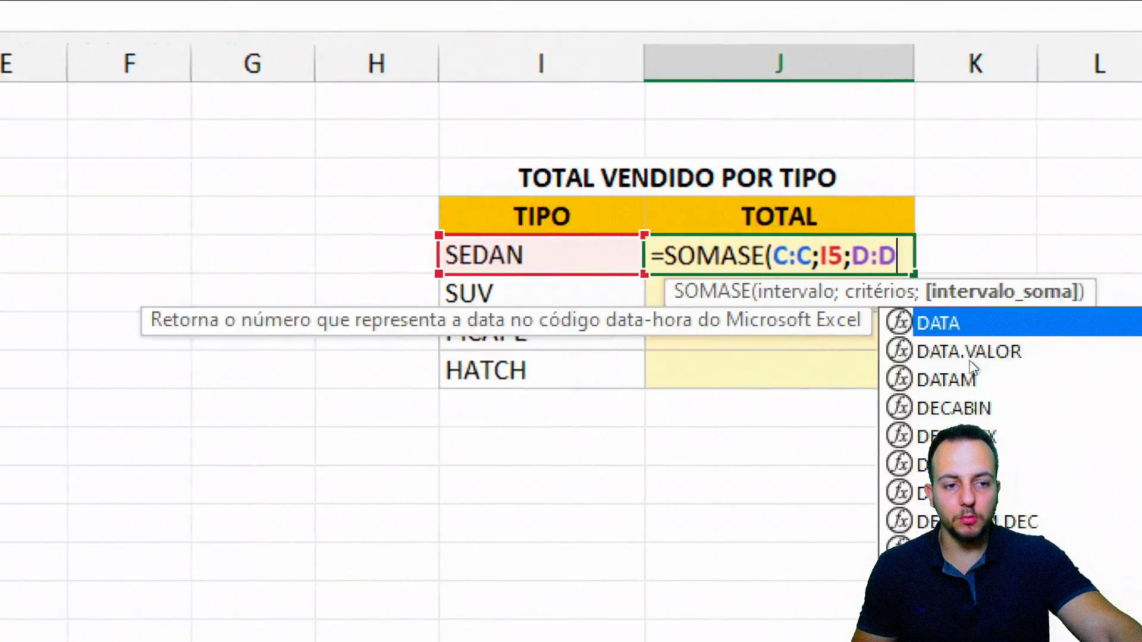
type(")")
key("Return")
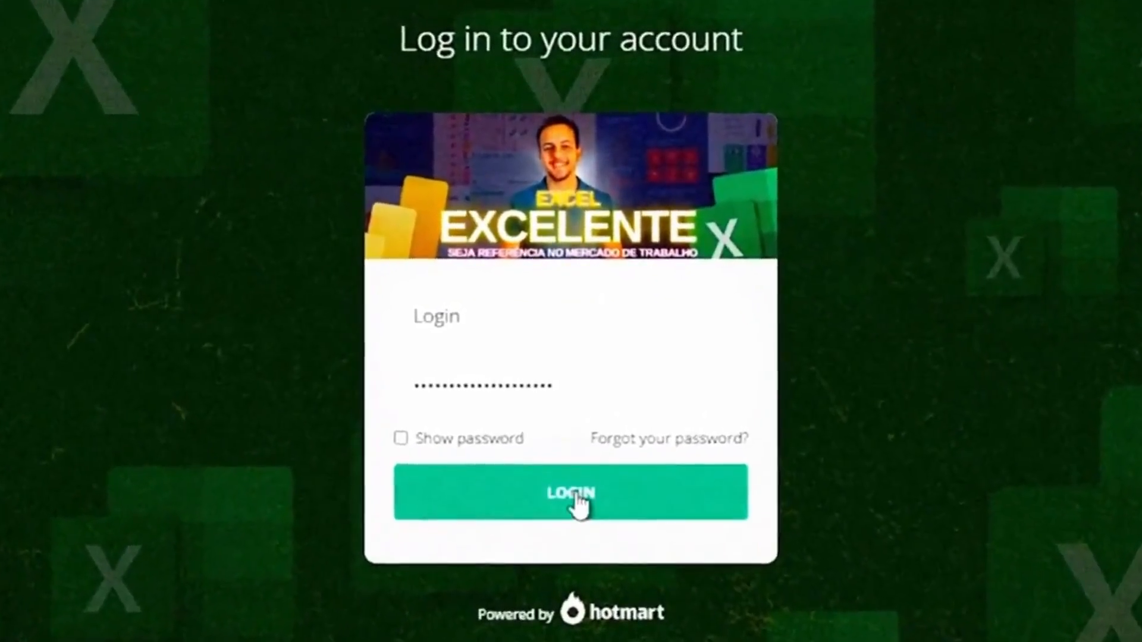
Switch to the Excel Excelente course page on Hotmart and log in with the filled-in account details.
left_click(578, 484)
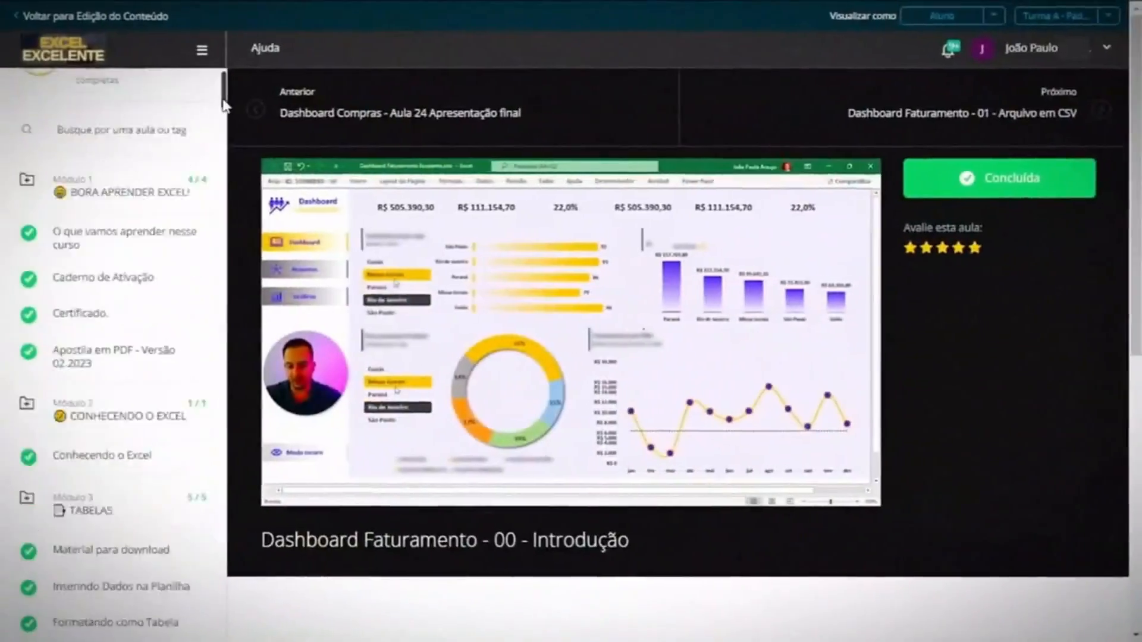
Look through the course's lesson list, from the opening modules down to the Power BI, quick tips and Dashboard Compras lessons.
left_click_drag(224, 95, 219, 366)
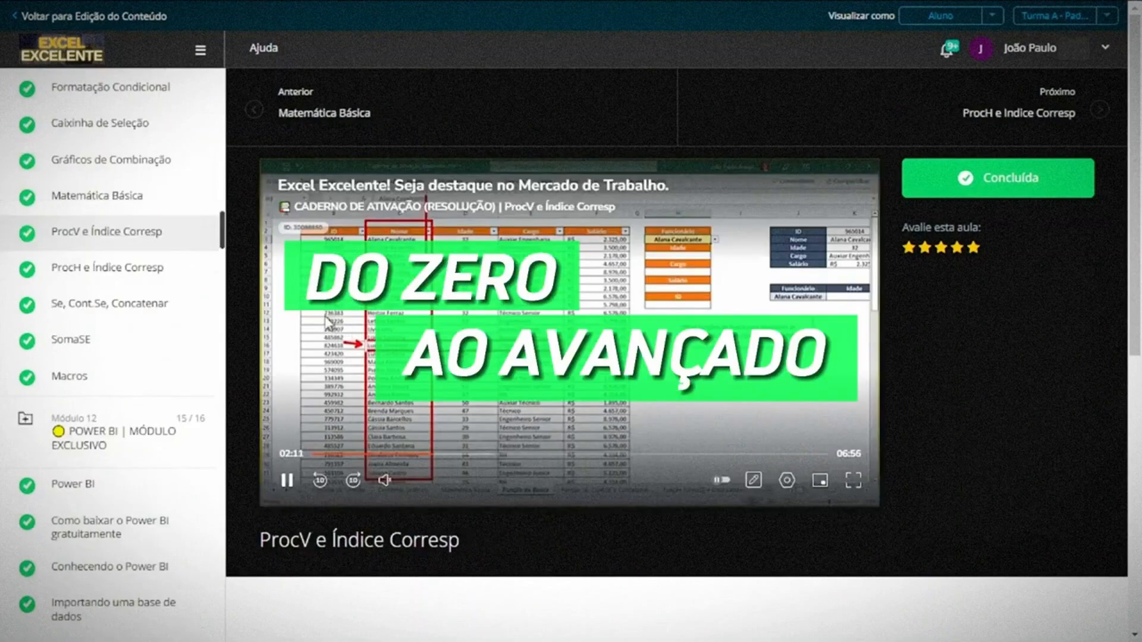
left_click_drag(221, 239, 214, 286)
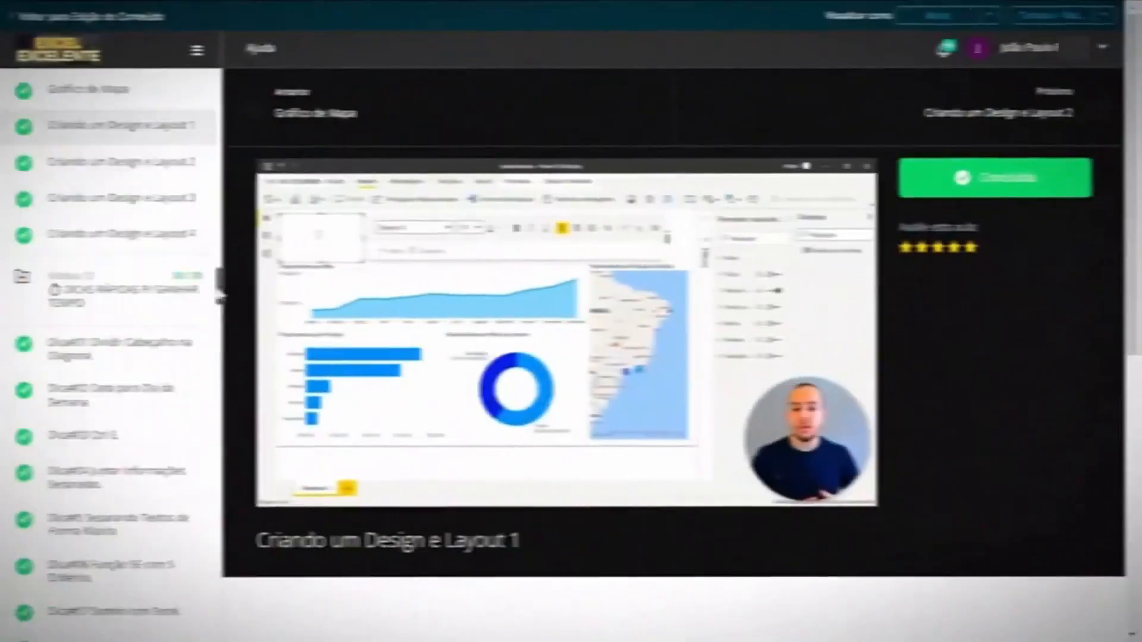
left_click_drag(218, 285, 221, 382)
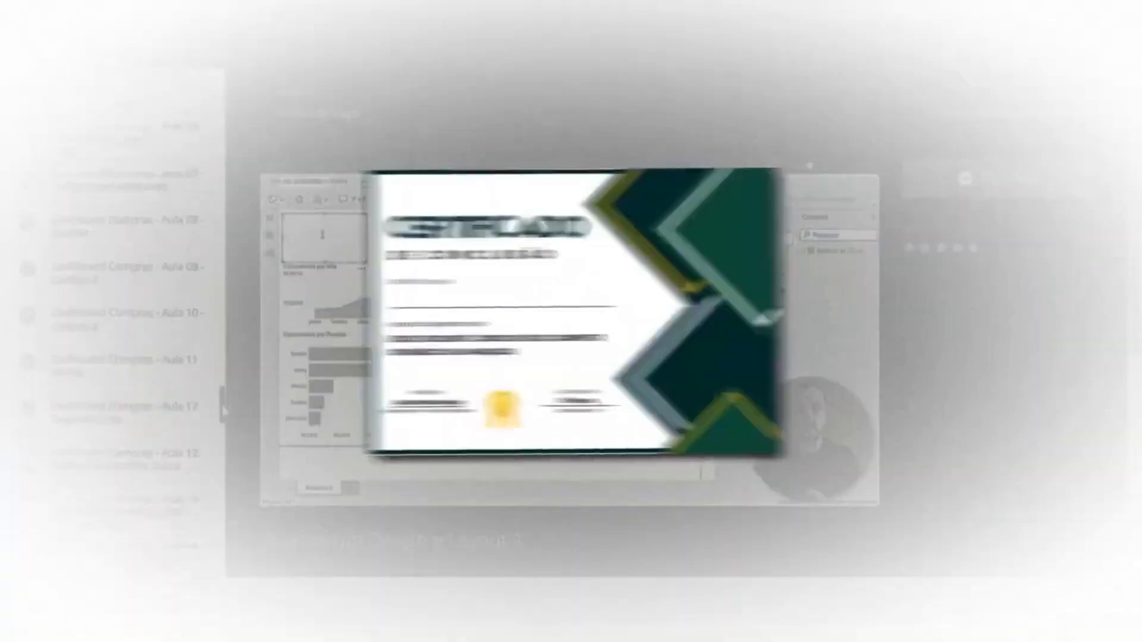
left_click_drag(222, 406, 213, 568)
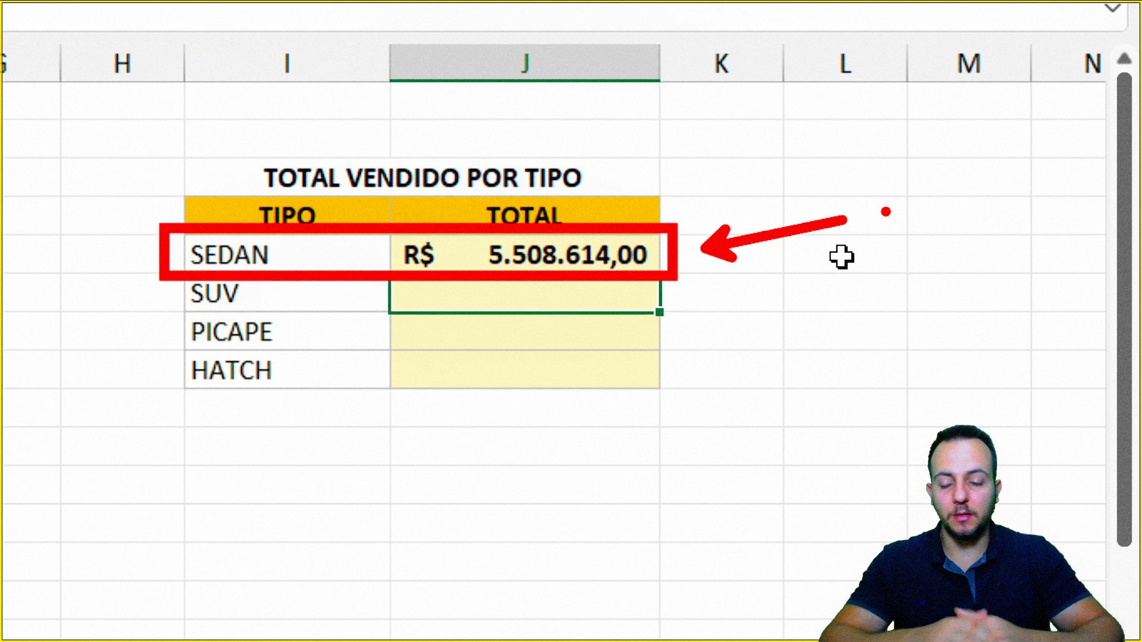
Clear the on-screen annotation and fill the SOMASE formula from J5 down to J8 for SUV, PICAPE and HATCH.
key("Escape")
left_click(600, 253)
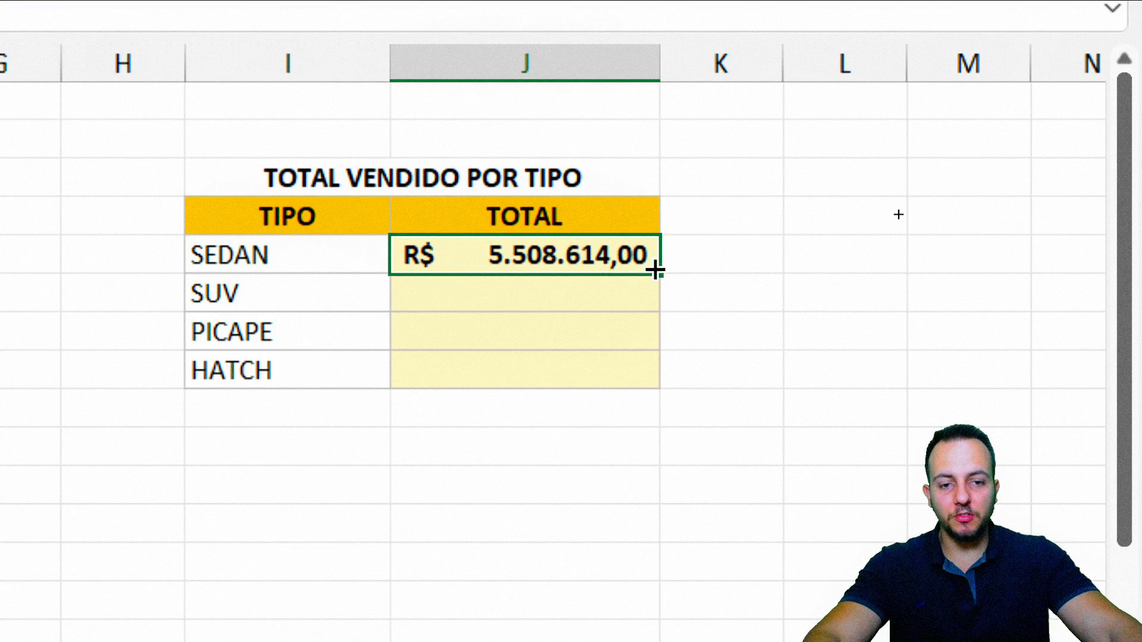
left_click_drag(659, 271, 631, 392)
Go through the TOTAL results in J5:J8 for each vehicle type one by one.
left_click(541, 298)
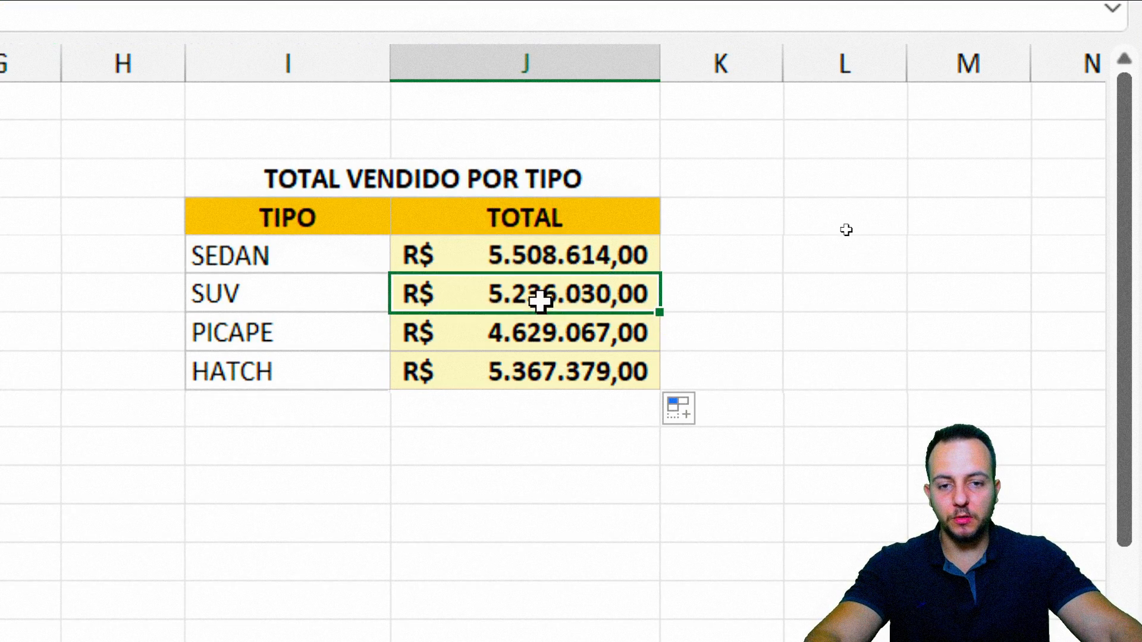
left_click(573, 257)
left_click(543, 298)
left_click(513, 333)
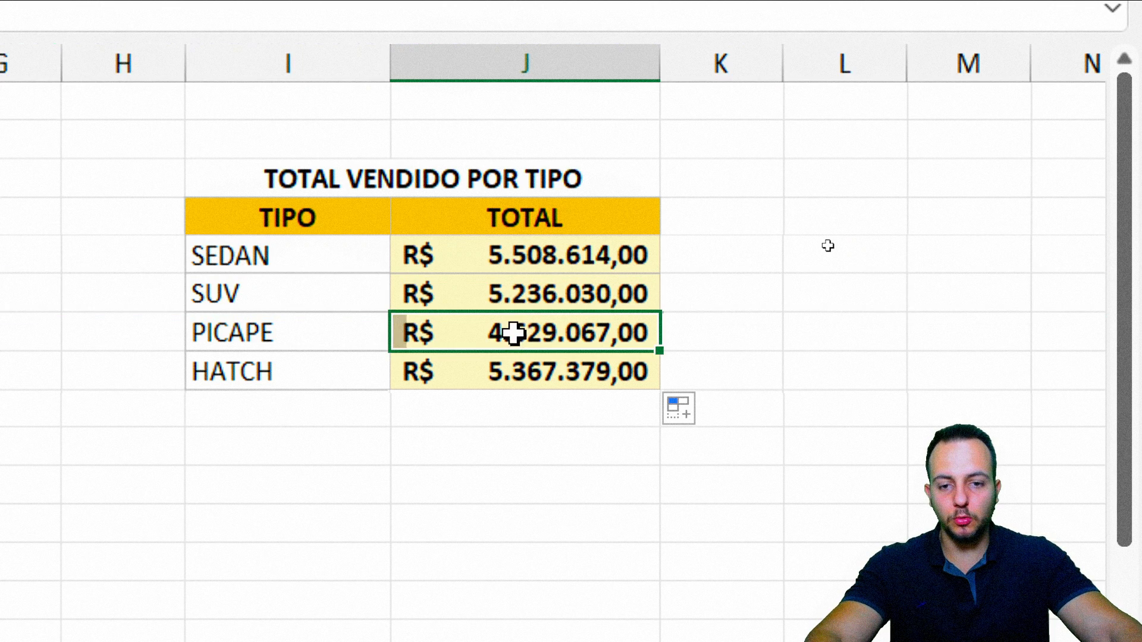
left_click(517, 374)
left_click(561, 252)
Highlight the vehicle types in I5:I8, then the whole TIPO and TOTAL summary table I4:J8.
left_click(303, 257)
left_click_drag(304, 258, 306, 371)
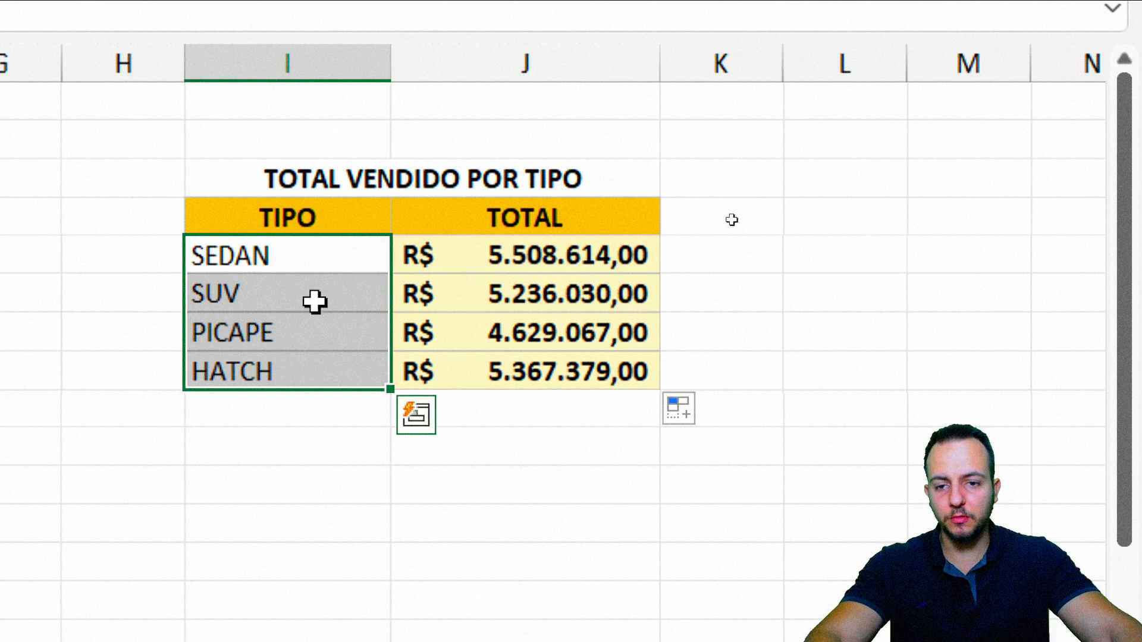
left_click(357, 222)
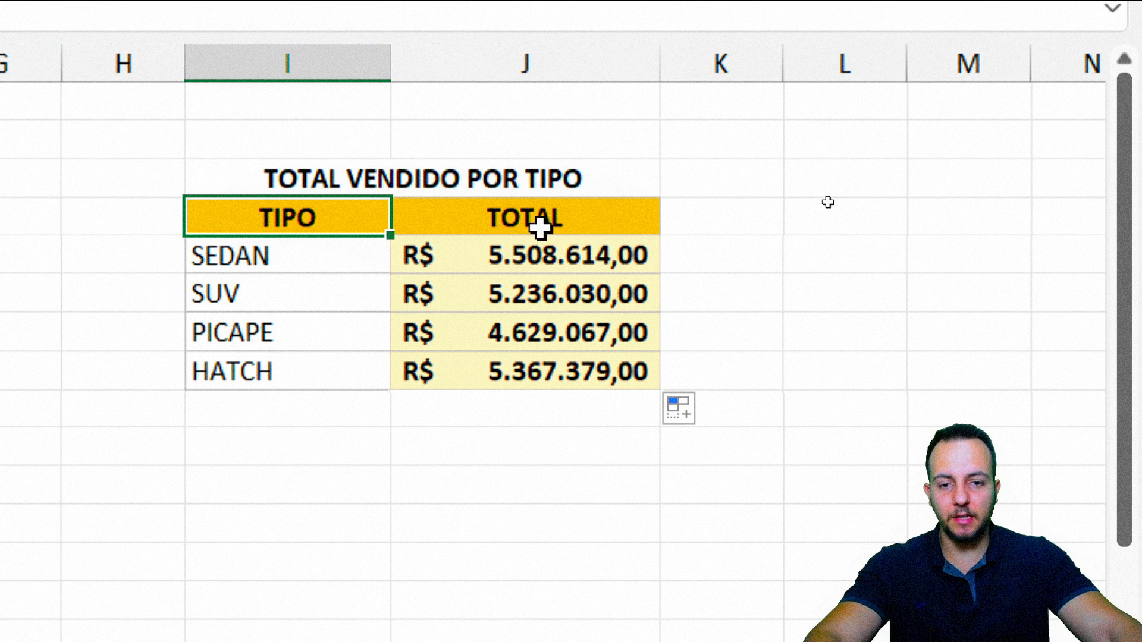
left_click_drag(333, 218, 421, 362)
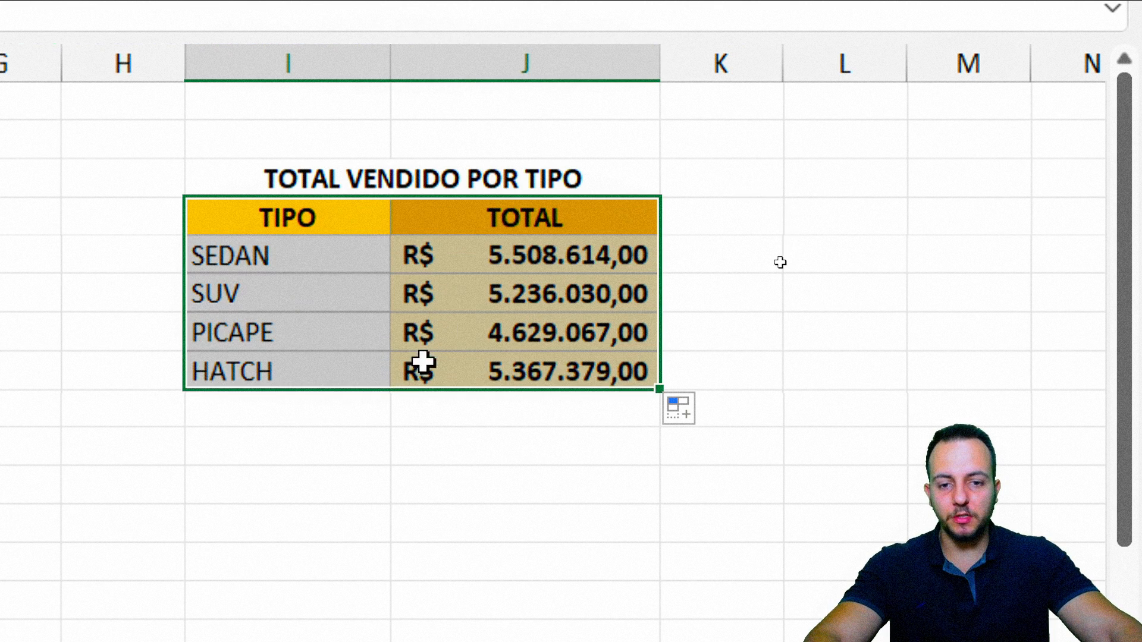
left_click(342, 208)
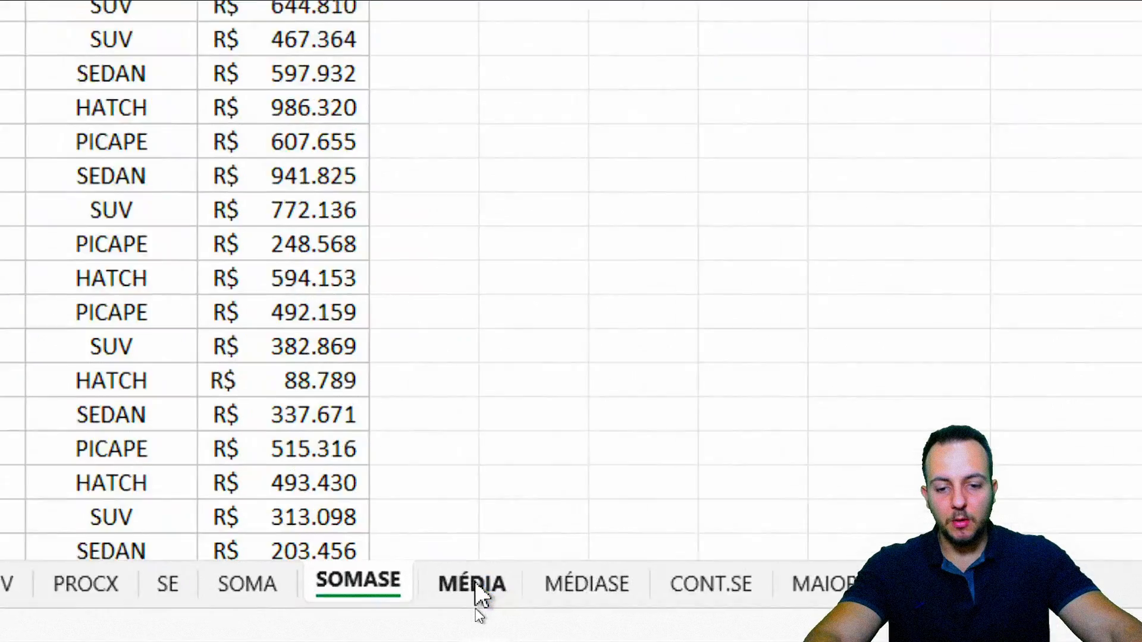
Open the MÉDIA sheet and highlight its MÊS, TOTAL and QTD columns.
left_click(474, 609)
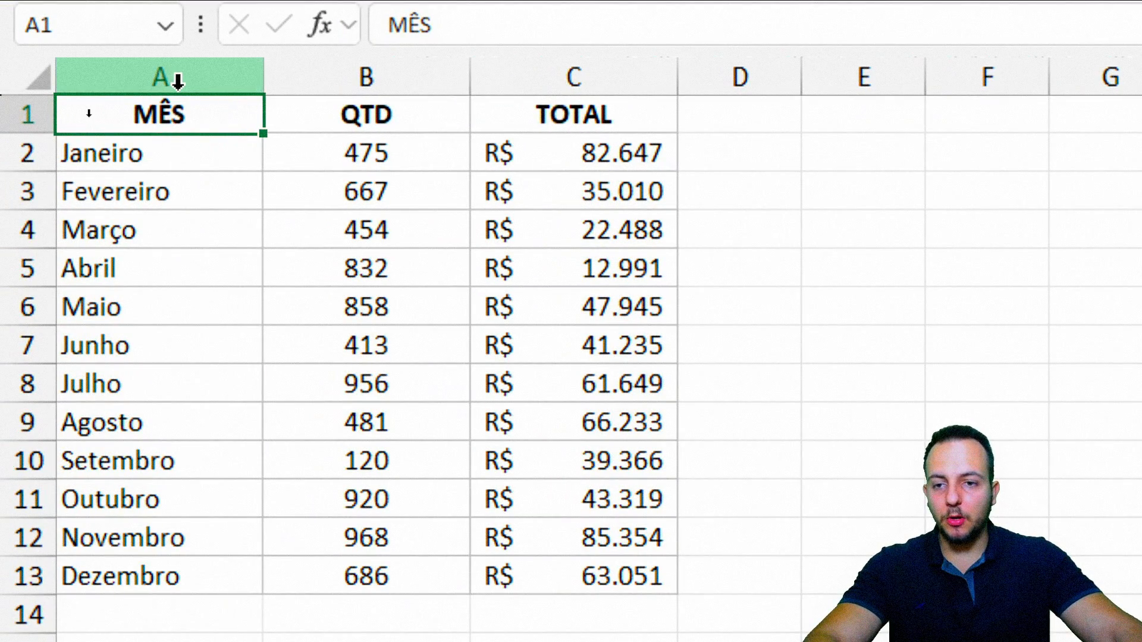
left_click(90, 110)
left_click(555, 68)
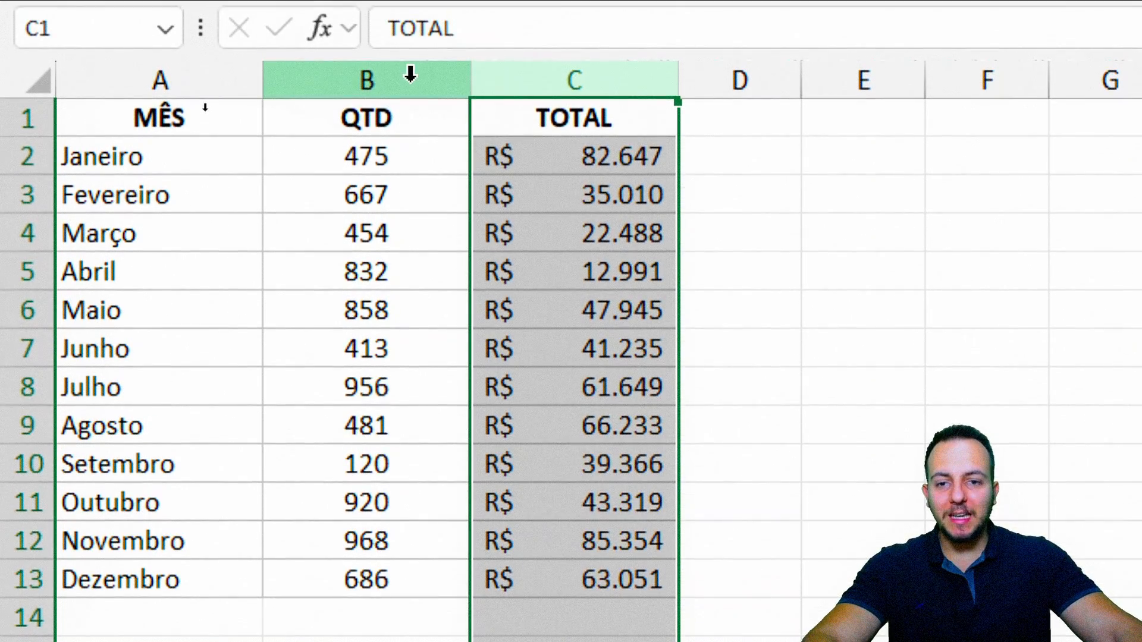
left_click(411, 31)
Highlight the quantities and month names, then the Janeiro, Fevereiro and Abril quantities as examples, and the whole QTD range B2:B13.
left_click_drag(392, 109, 380, 531)
left_click_drag(172, 115, 171, 136)
left_click_drag(171, 182, 179, 580)
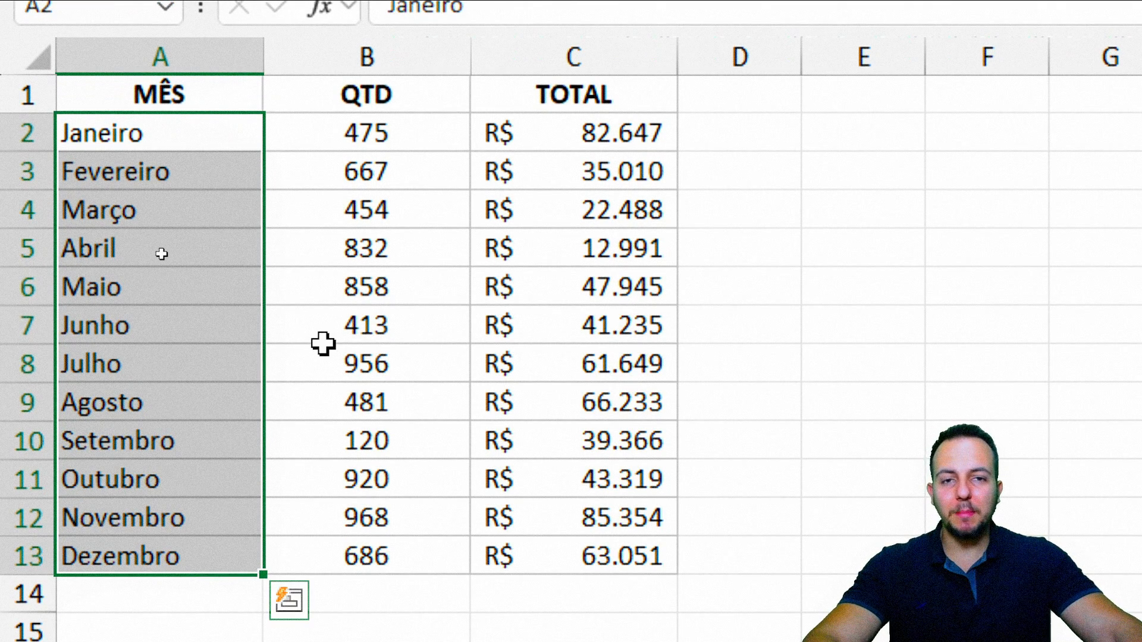
left_click(410, 156)
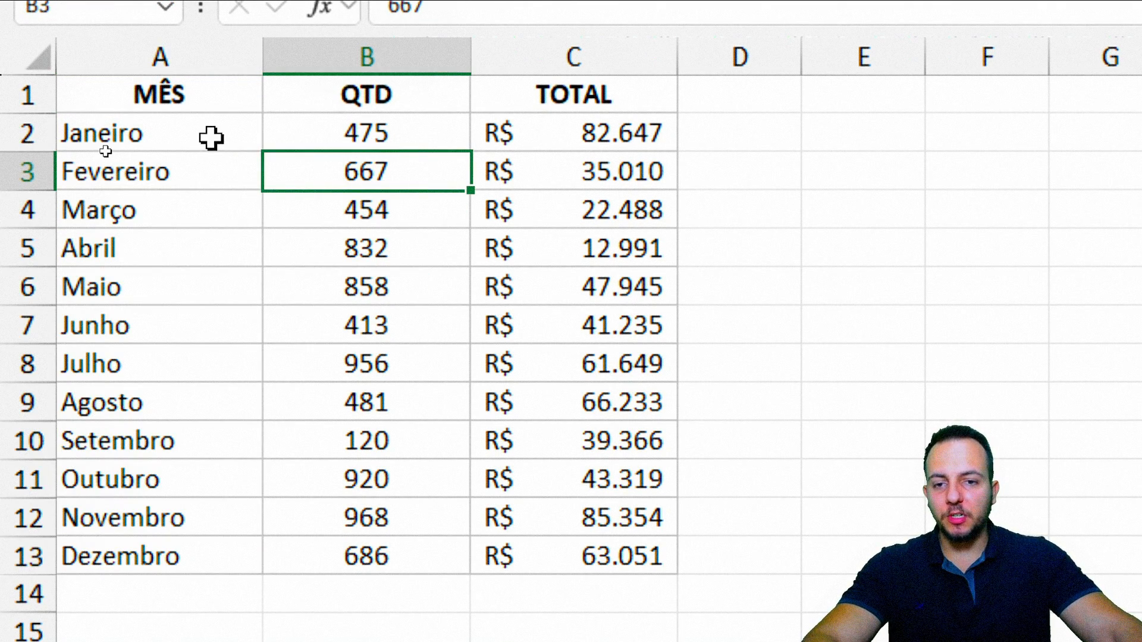
left_click_drag(211, 138, 375, 134)
left_click_drag(222, 178, 348, 158)
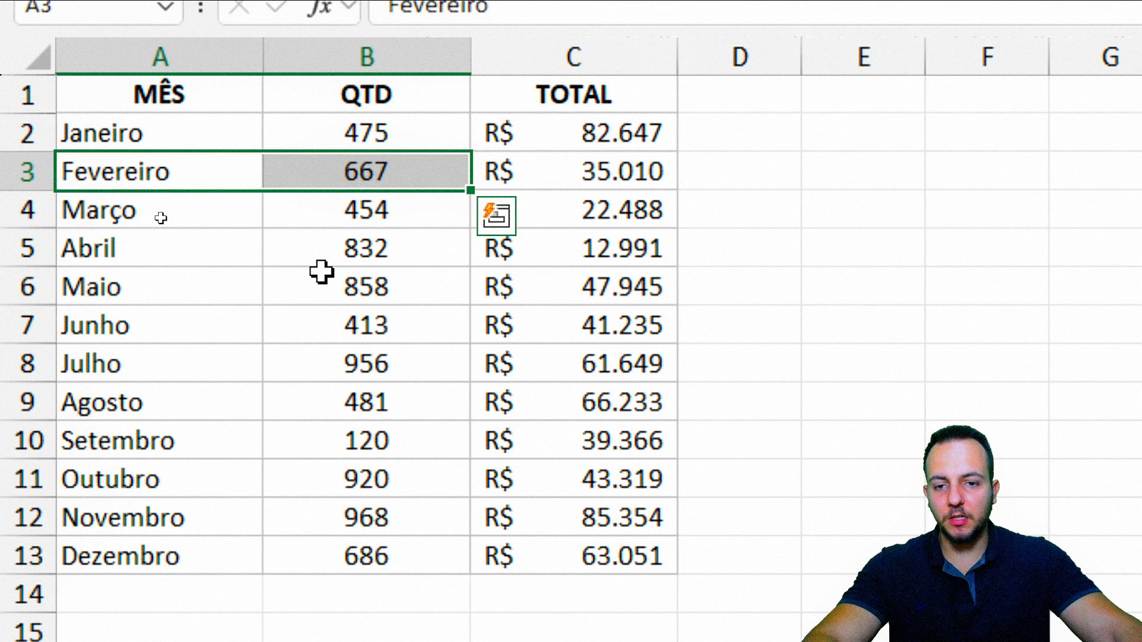
left_click_drag(196, 250, 386, 247)
left_click_drag(428, 125, 402, 560)
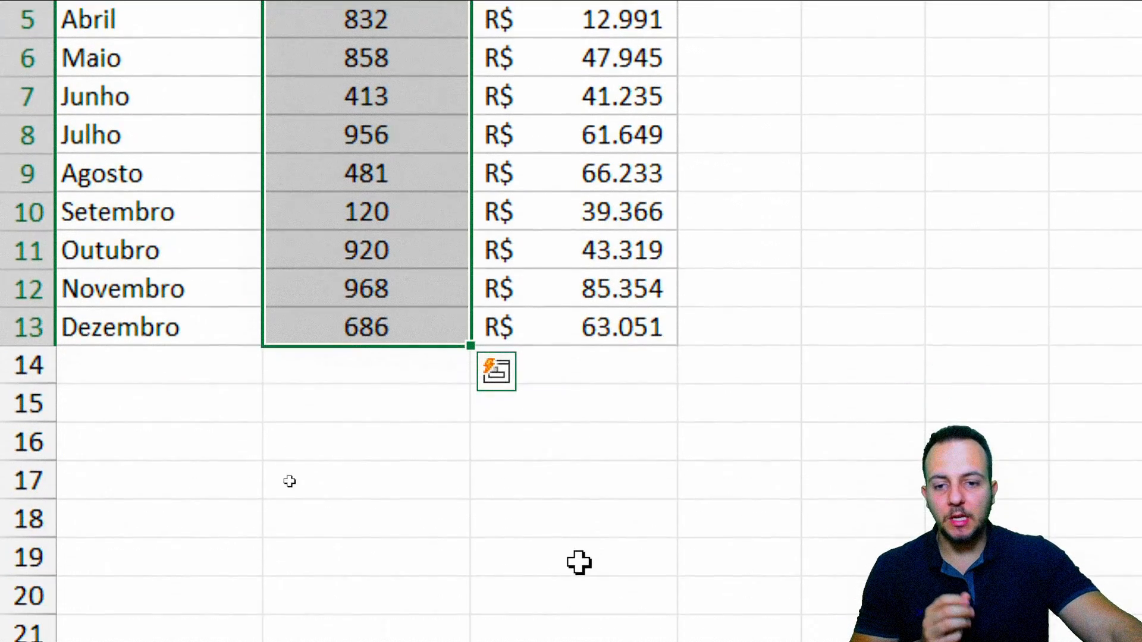
Enter a MÉDIA formula in B16 that averages the QTD values in B2:B13.
left_click_drag(366, 316, 368, 398)
left_click(368, 395)
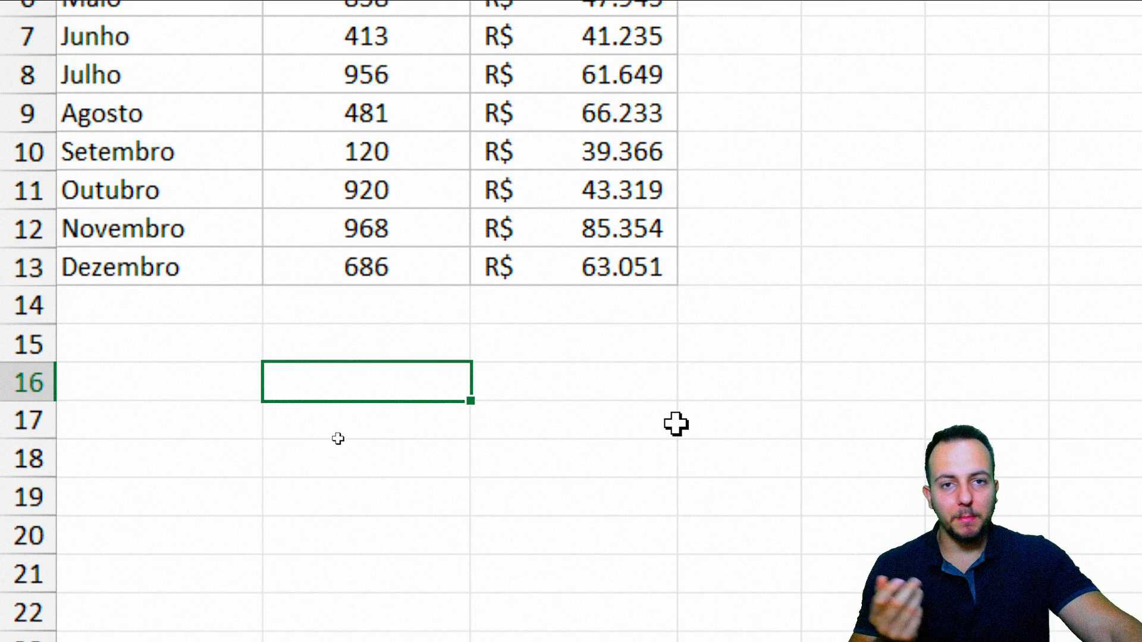
type("=")
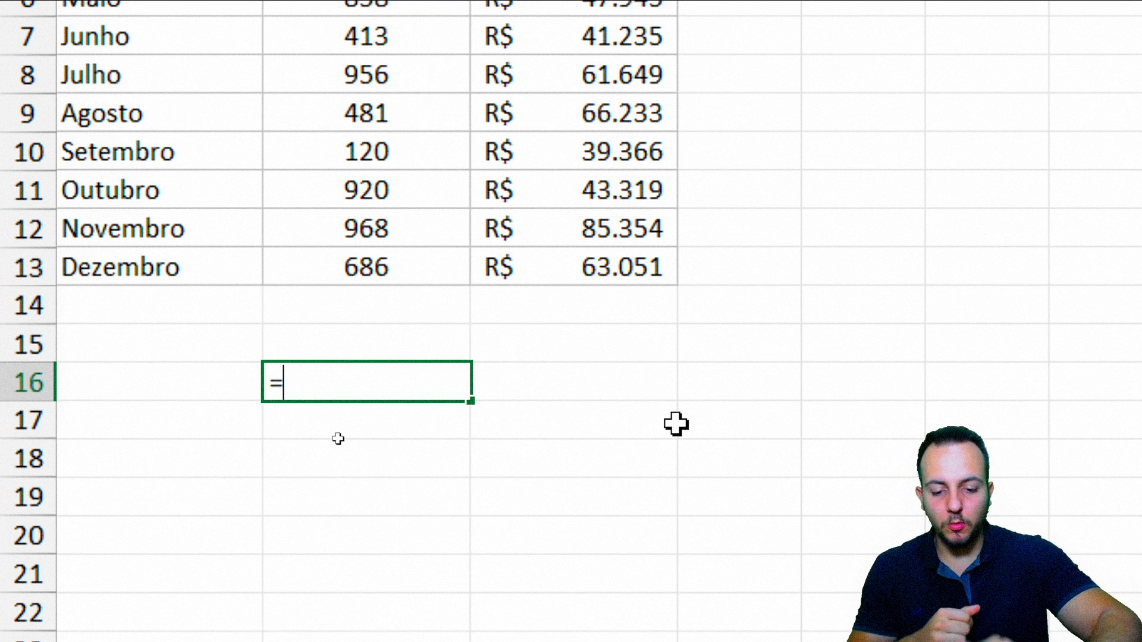
type("média")
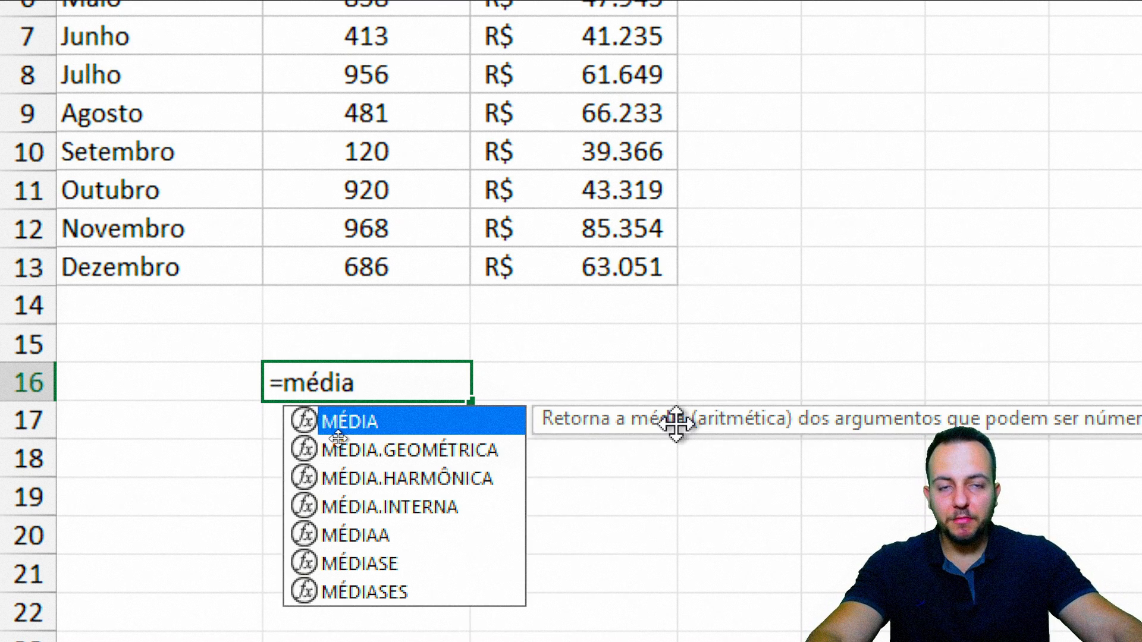
double_click(409, 428)
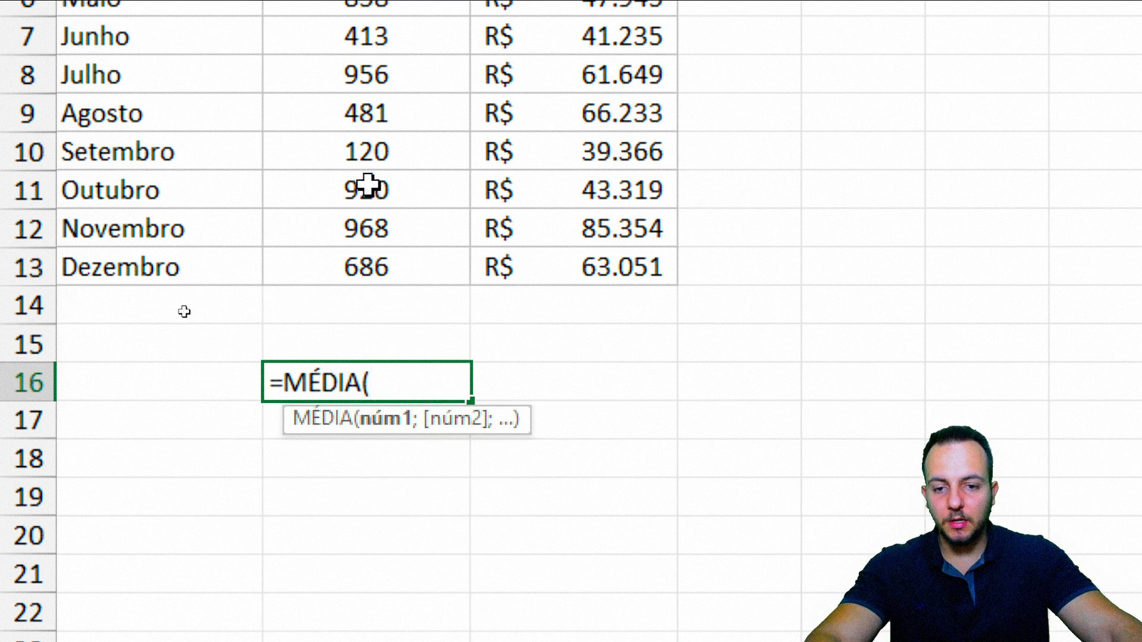
scroll(387, 119, "up", 3)
left_click_drag(404, 93, 377, 520)
key("Return")
Select the separate ranges B2:B5, F3:F7 and B9:B11 together as an example of multiple averaging ranges.
scroll(544, 433, "up", 2)
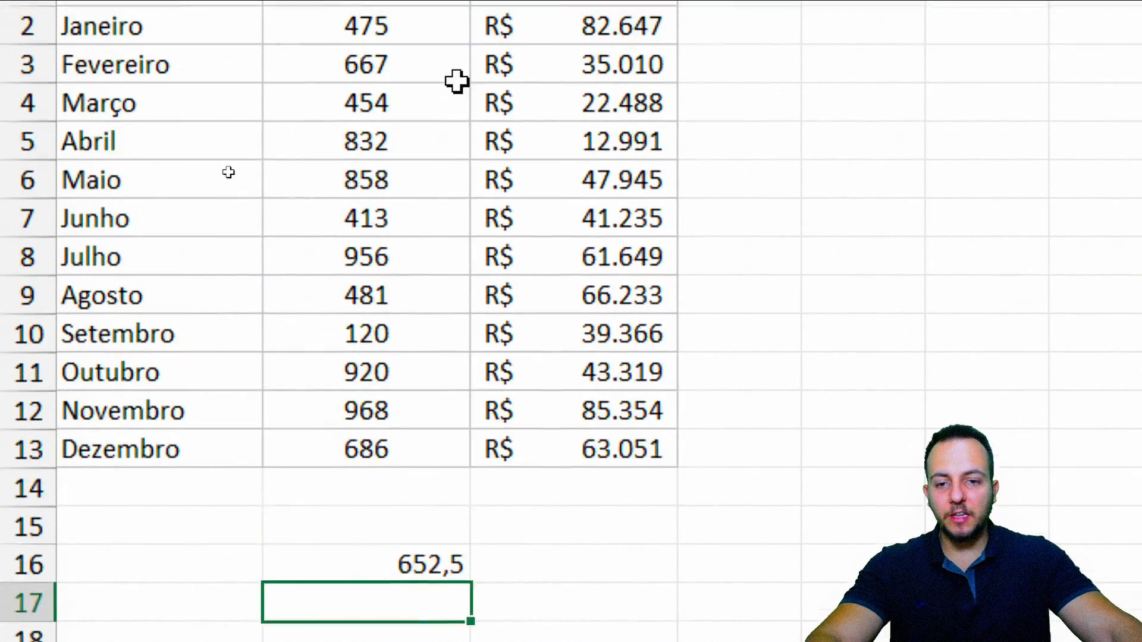
left_click_drag(383, 98, 364, 233)
left_click_drag(1004, 155, 1004, 308, "ctrl")
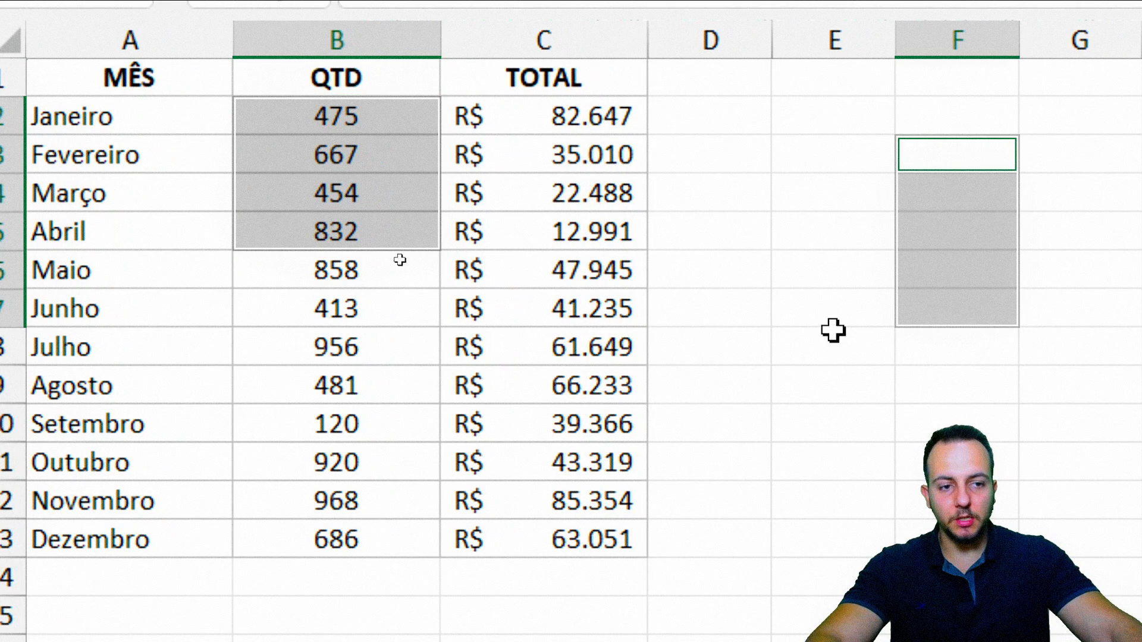
left_click_drag(364, 385, 360, 462, "ctrl")
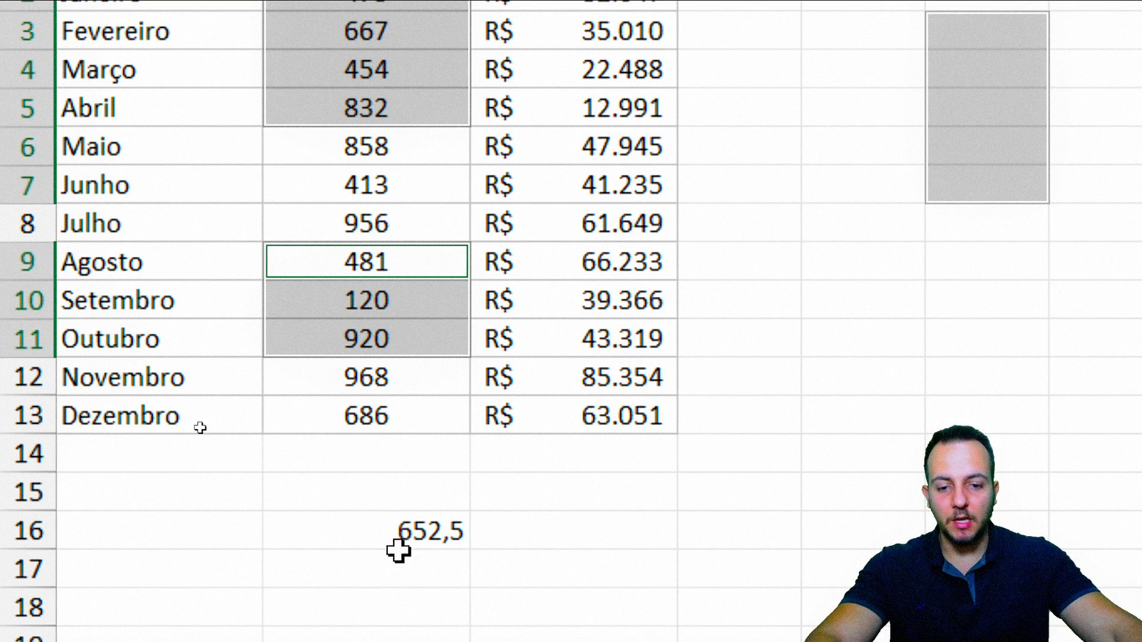
Enter a MÉDIA formula in C16 that averages the TOTAL values in C2:C13.
left_click(595, 533)
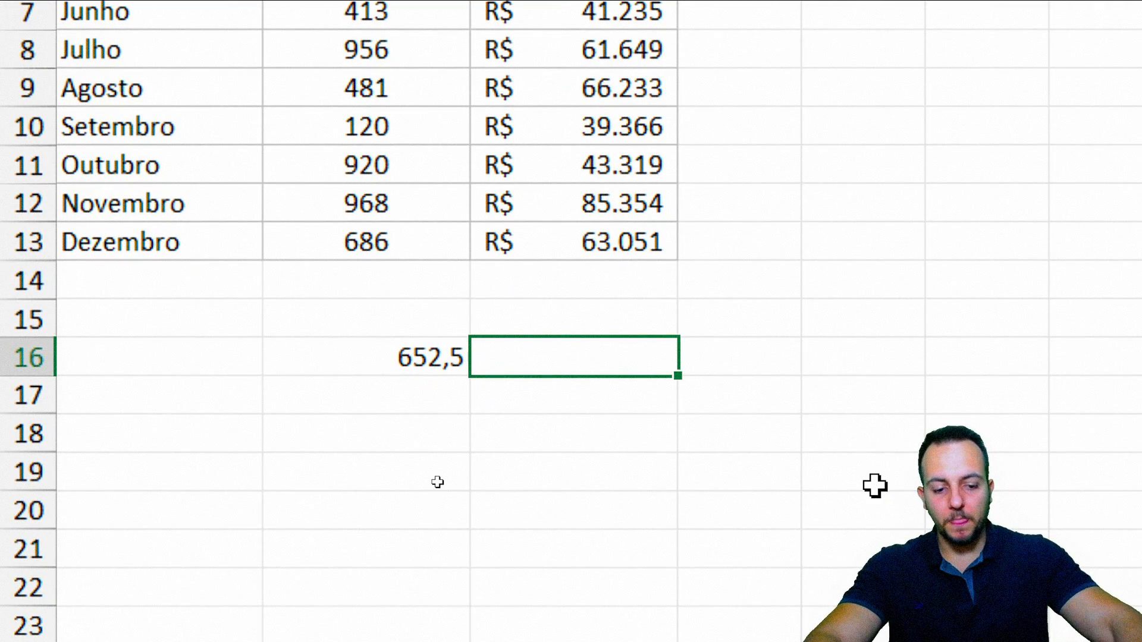
type("=média")
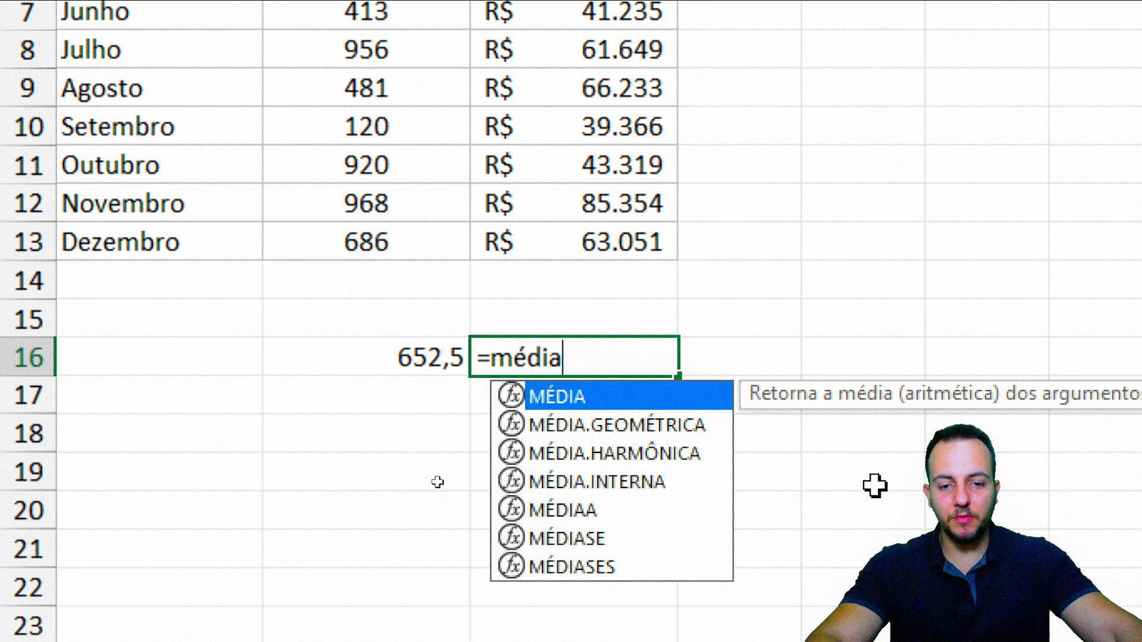
double_click(610, 398)
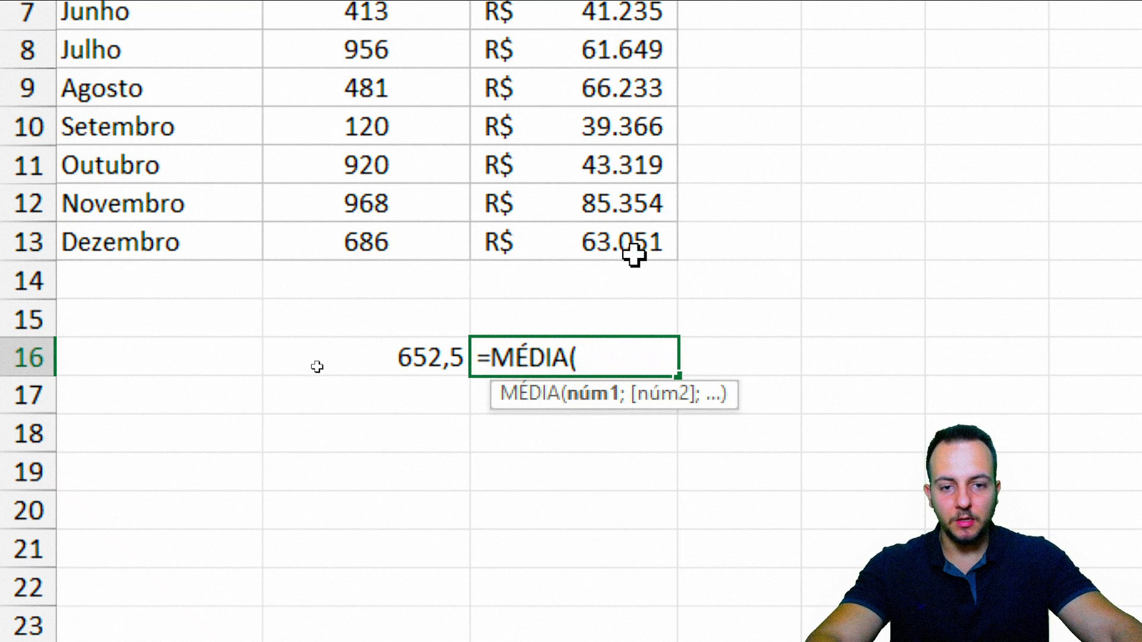
left_click_drag(632, 243, 589, 0)
key("Return")
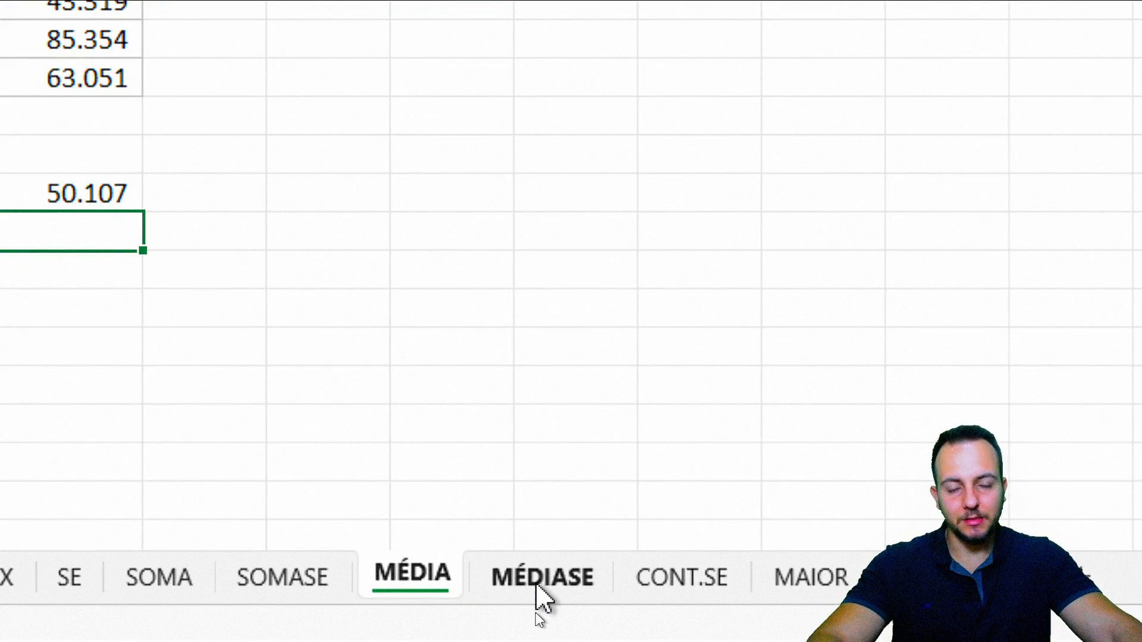
Open the MÉDIASE sheet and highlight its MÊS, QTD, TIPO and TOTAL columns in turn.
left_click(537, 584)
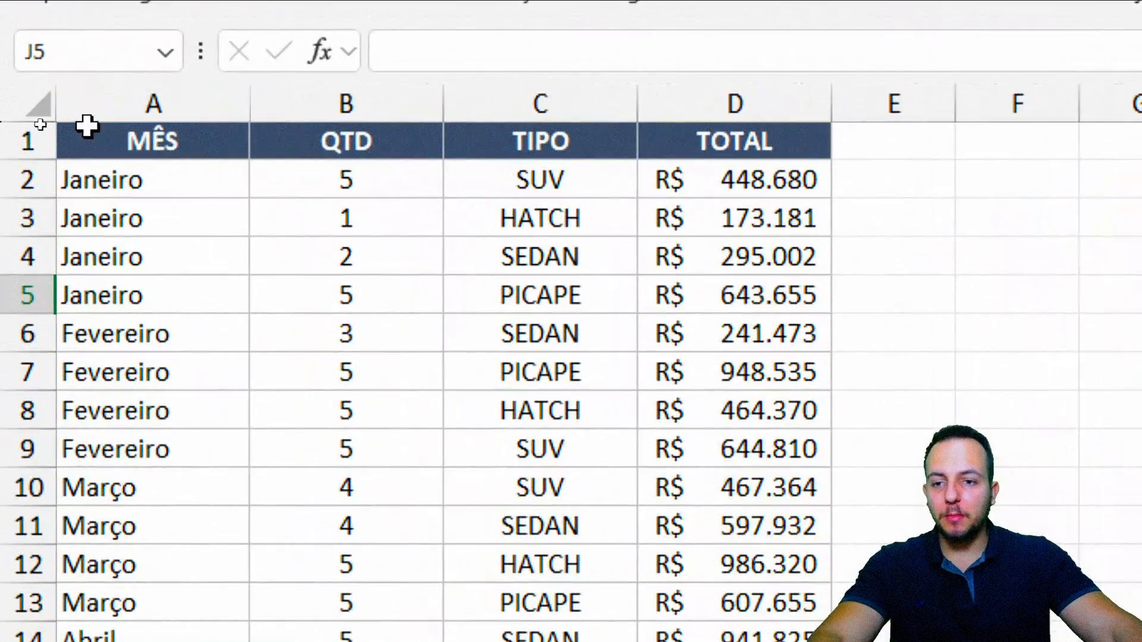
left_click(204, 107)
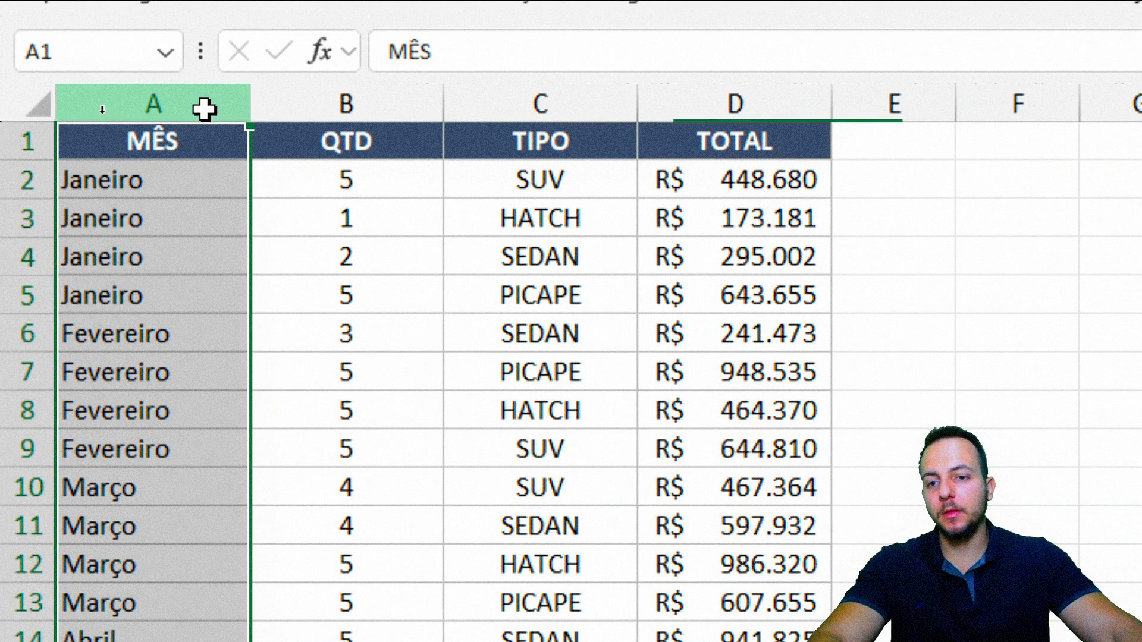
left_click(383, 95)
left_click(567, 89)
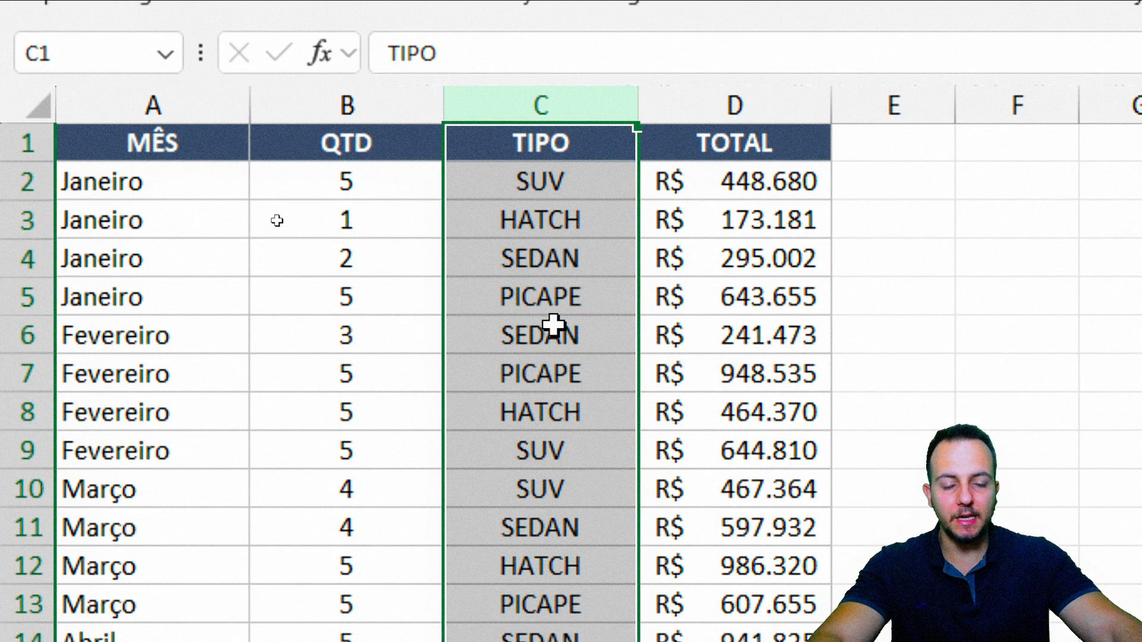
left_click(753, 102)
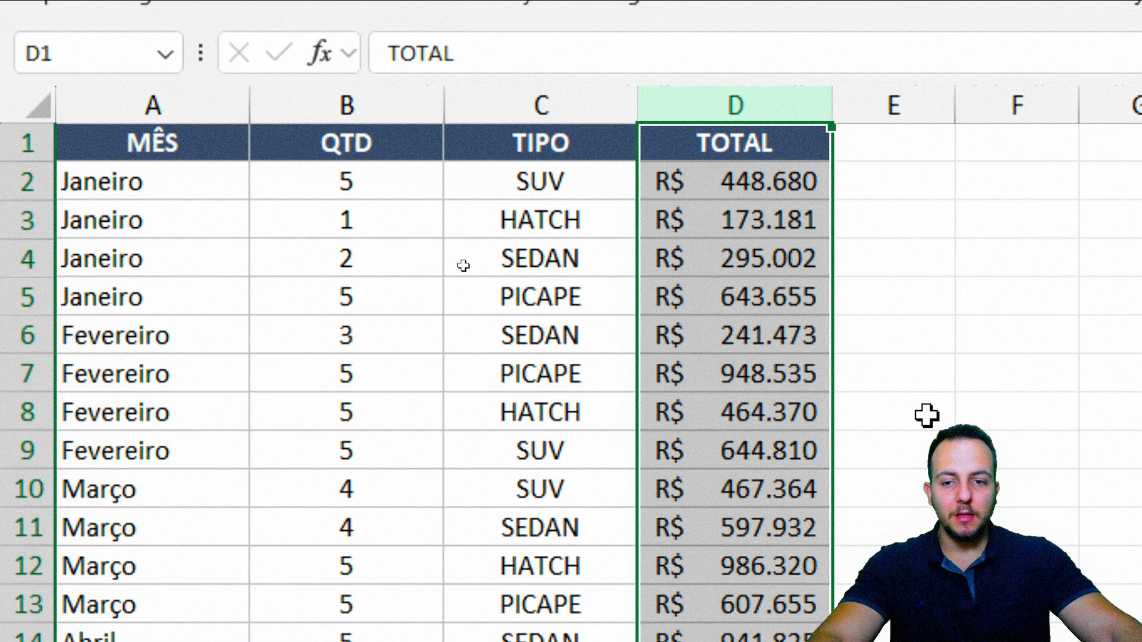
left_click(571, 108)
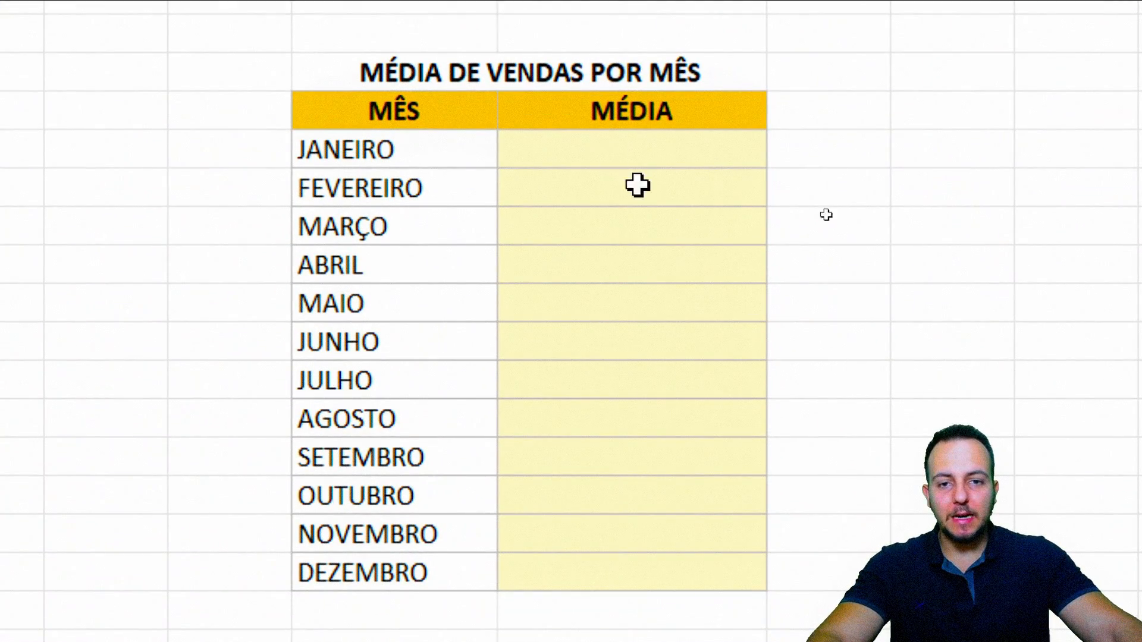
In the MÉDIA DE VENDAS POR MÊS table, highlight the JANEIRO, FEVEREIRO and MARÇO rows with their empty MÉDIA cells.
left_click(678, 160)
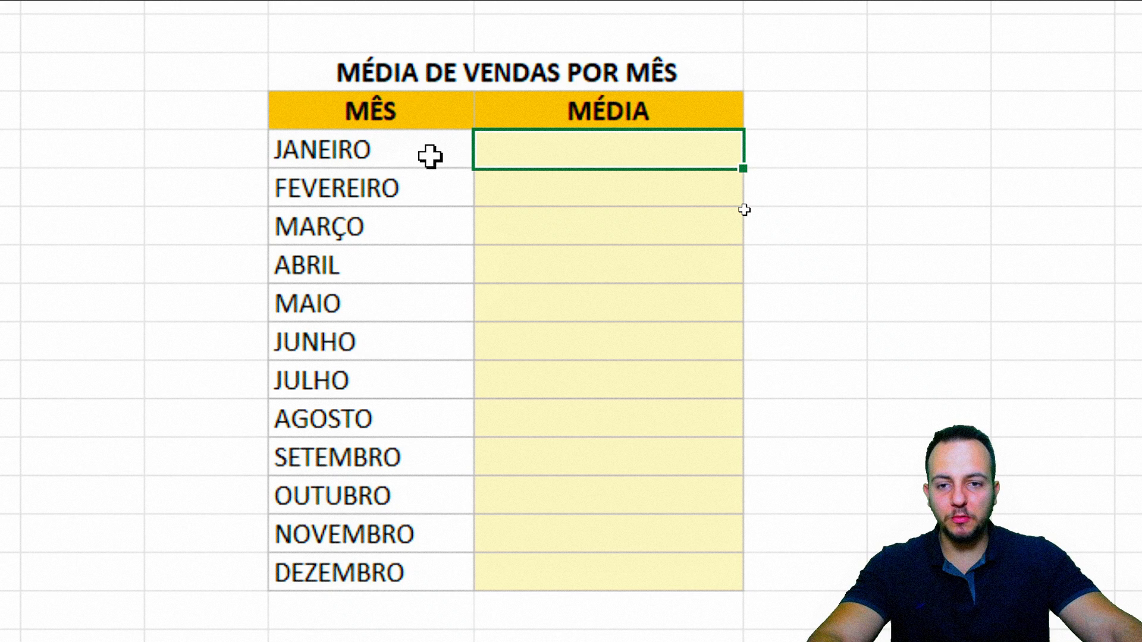
left_click_drag(430, 157, 530, 156)
left_click_drag(387, 182, 486, 186)
left_click_drag(422, 220, 506, 224)
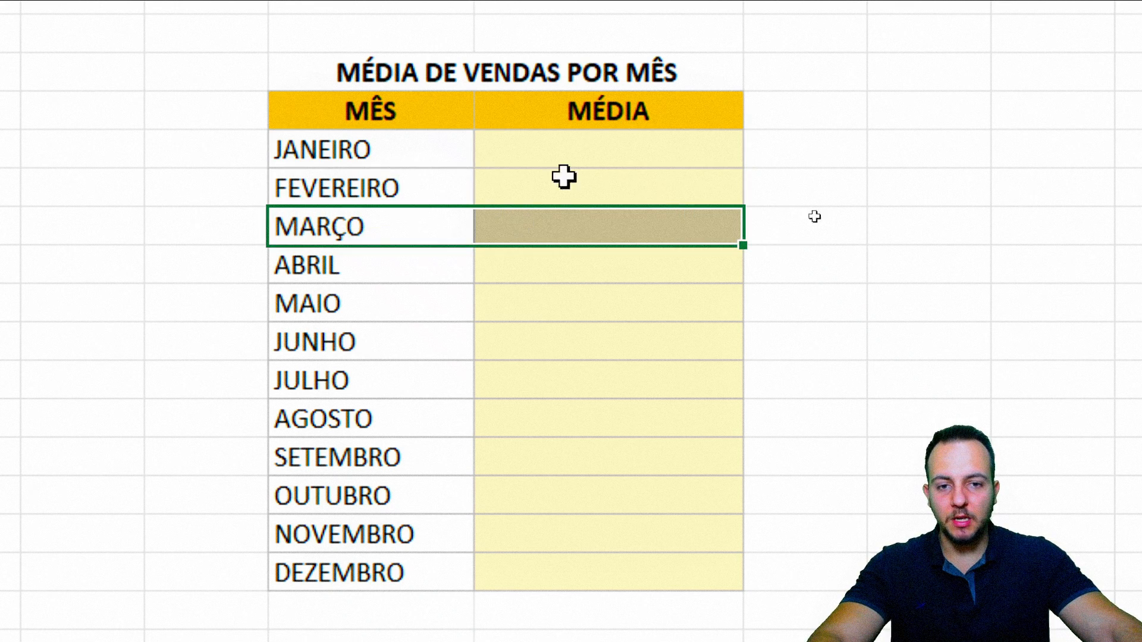
Start a MÉDIASE formula in the empty MÉDIA cell for JANEIRO.
left_click(595, 156)
type("=méida")
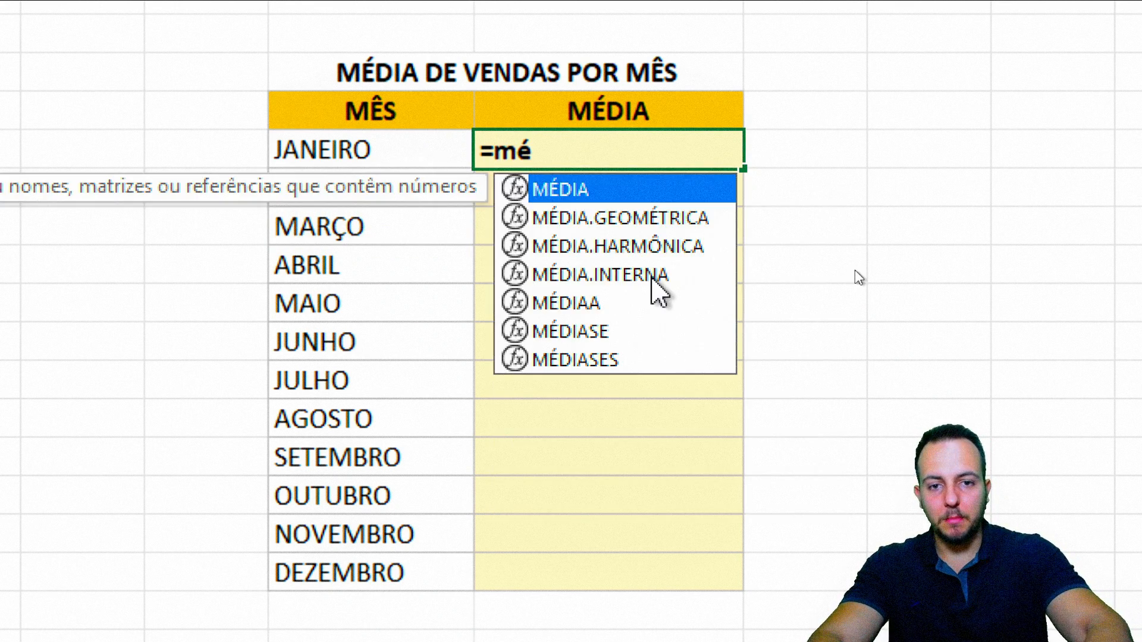
key("BackSpace")
key("BackSpace")
key("BackSpace")
type("dia")
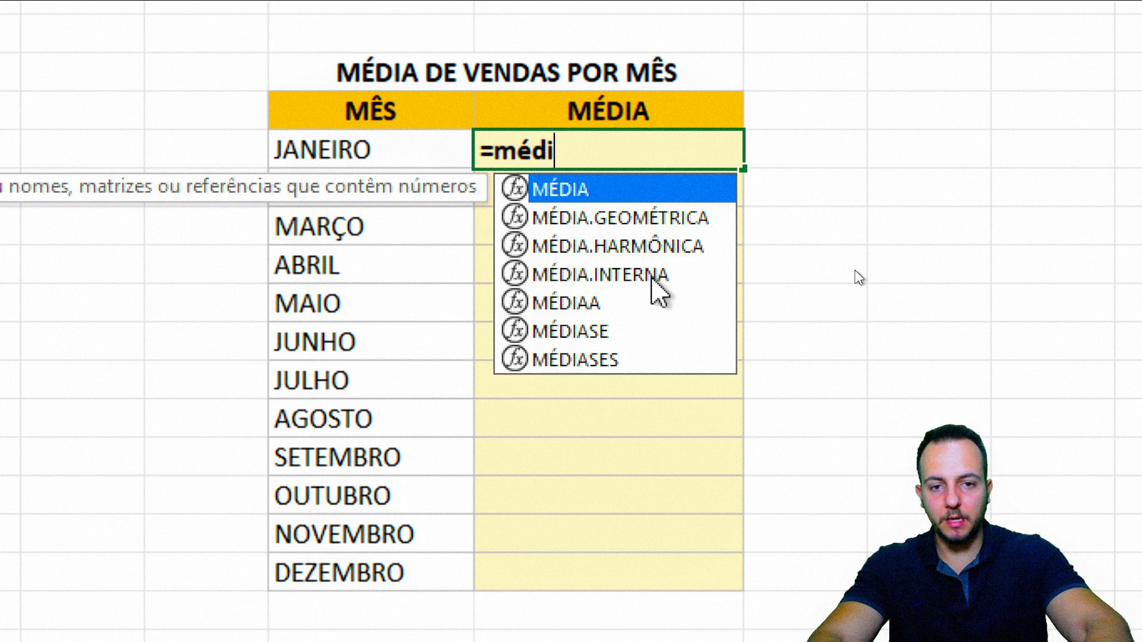
left_click(597, 333)
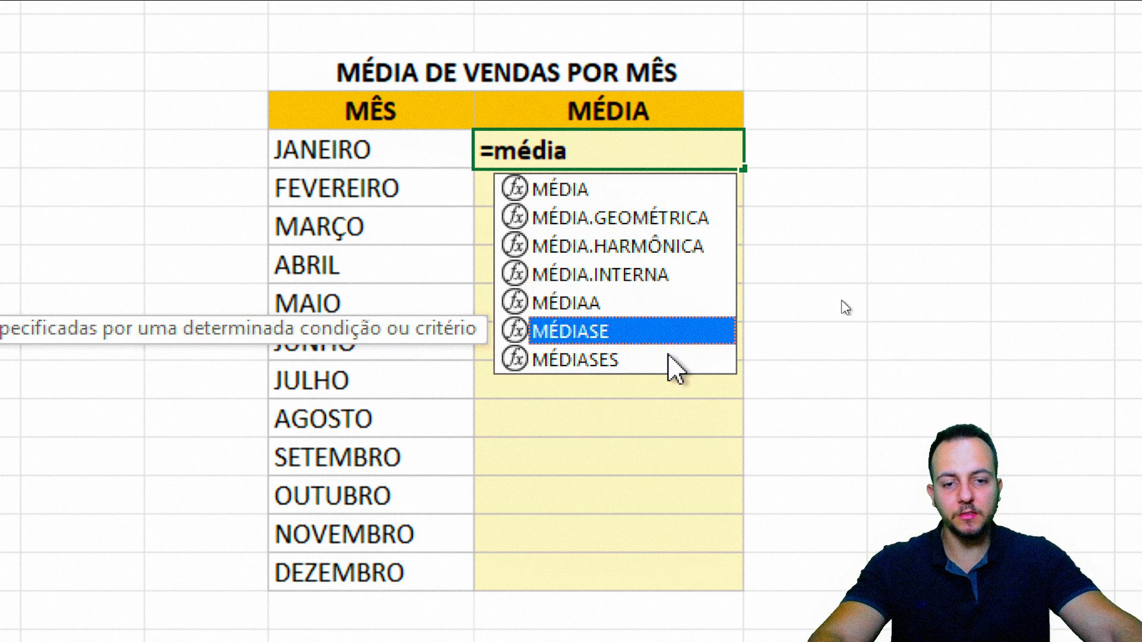
double_click(576, 335)
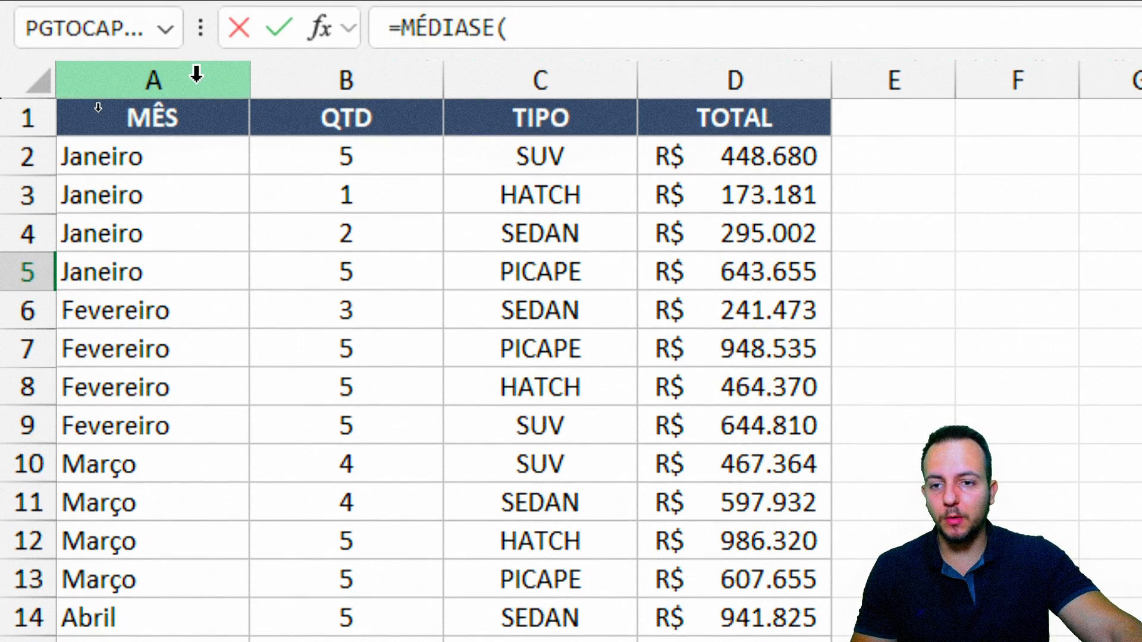
Complete the MÉDIASE formula with A:A as the range, I5 as the criterion and D:D as the averaging range.
left_click(196, 74)
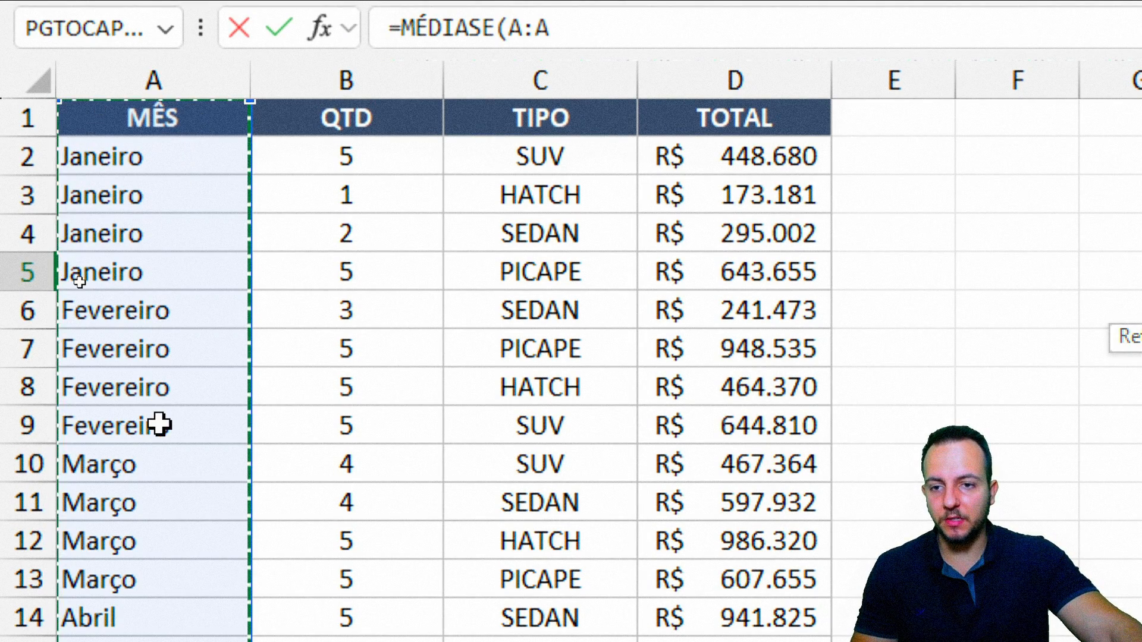
type(";")
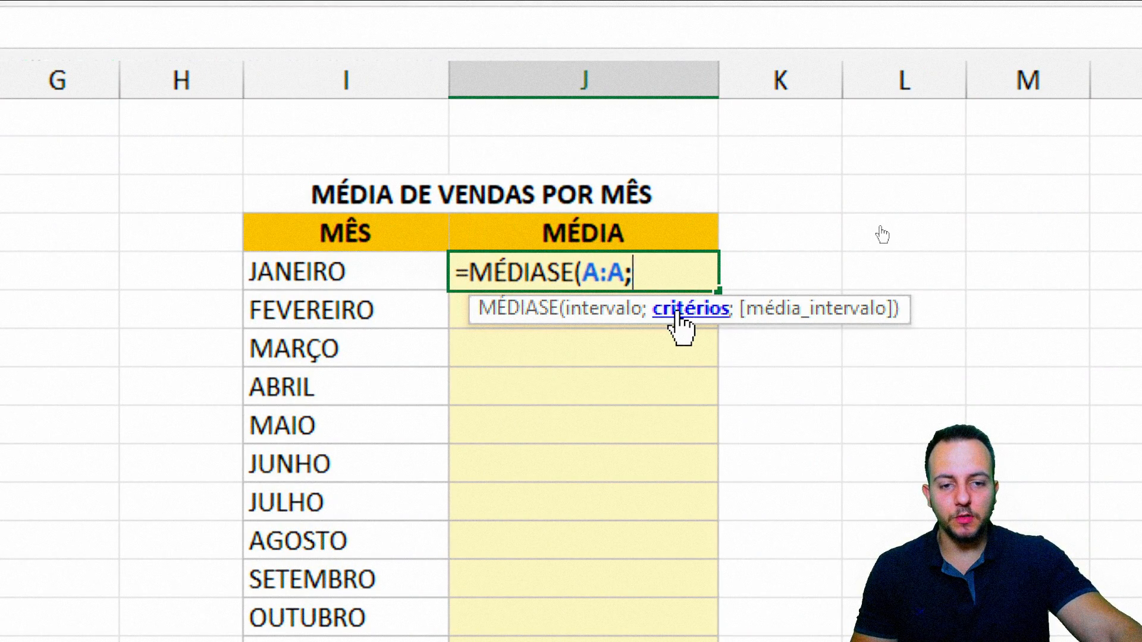
left_click(333, 272)
type(";")
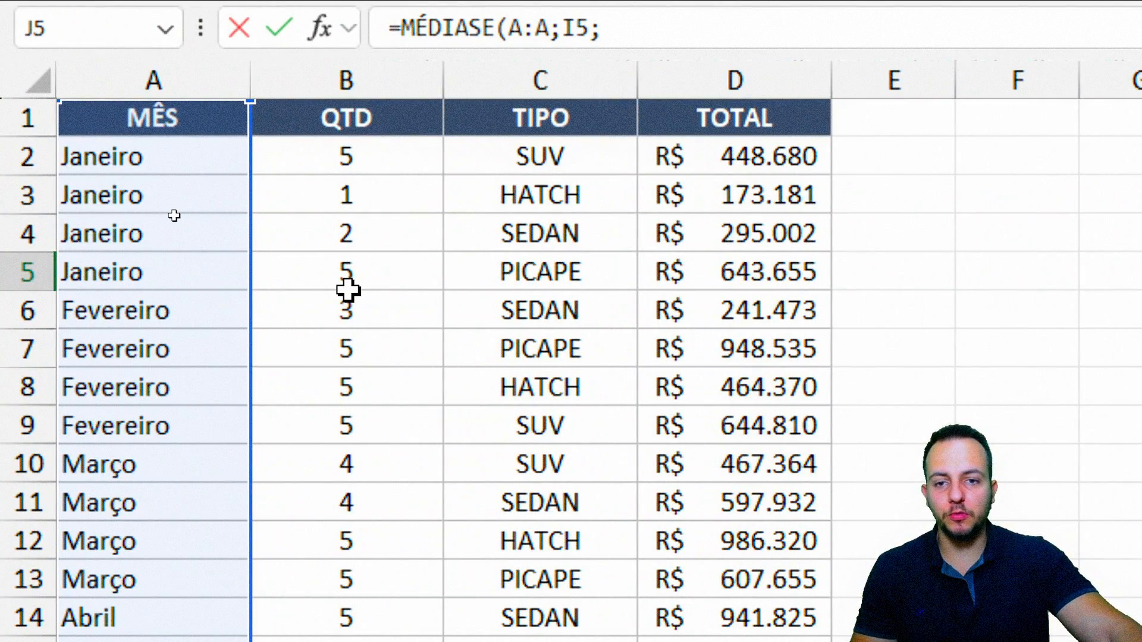
left_click(746, 83)
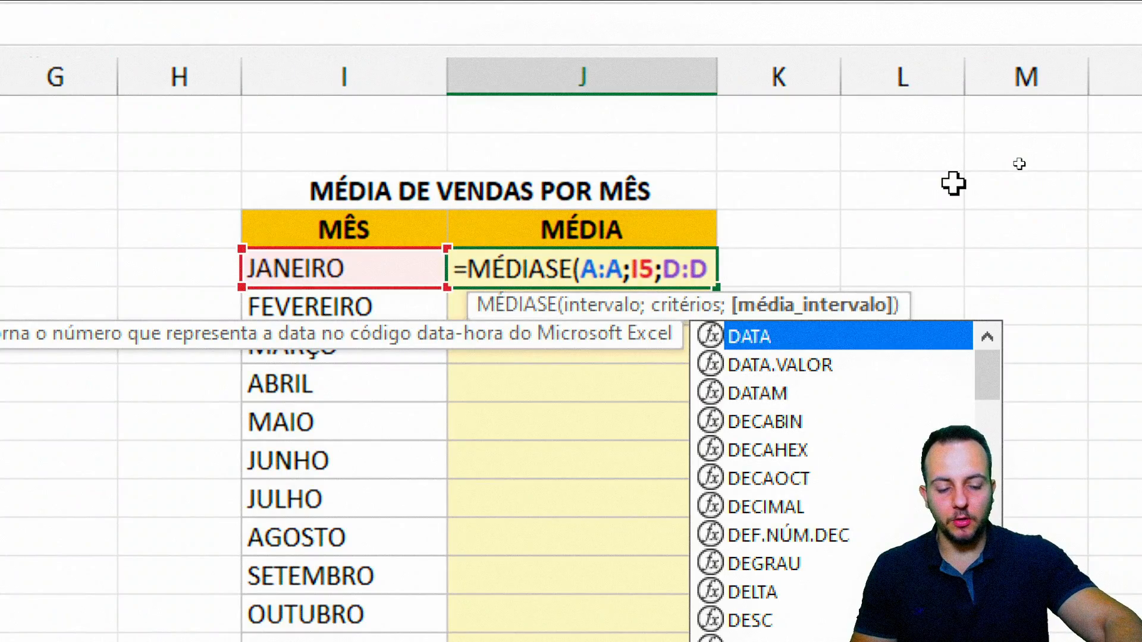
key("Return")
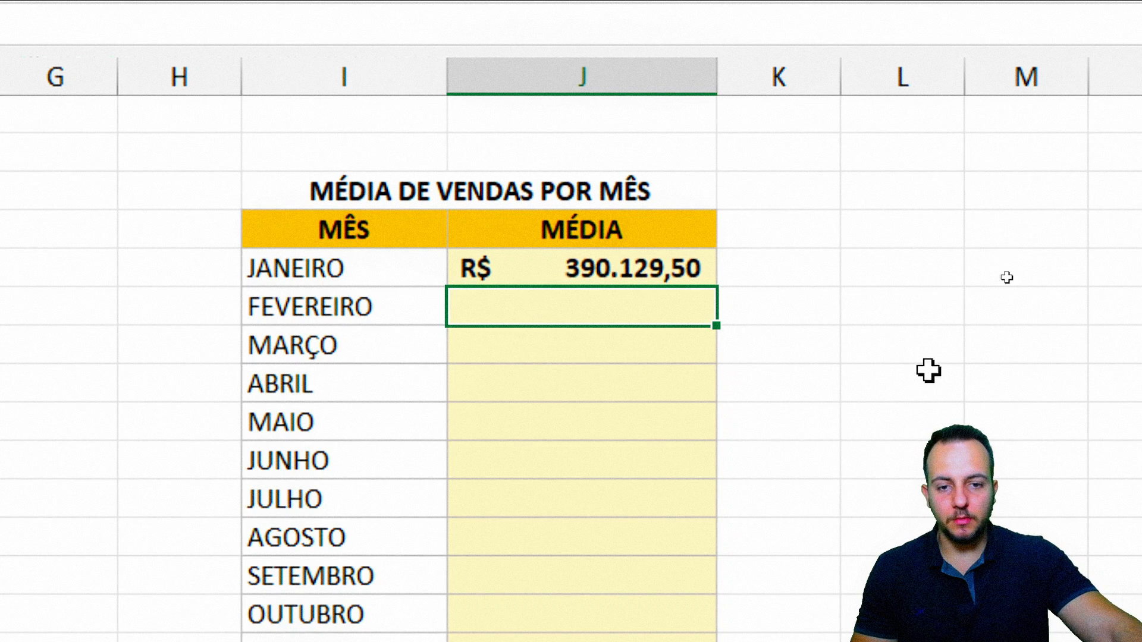
Copy the JANEIRO average formula down to DEZEMBRO and check the averages of the first months.
left_click(708, 271)
left_click_drag(718, 183, 654, 580)
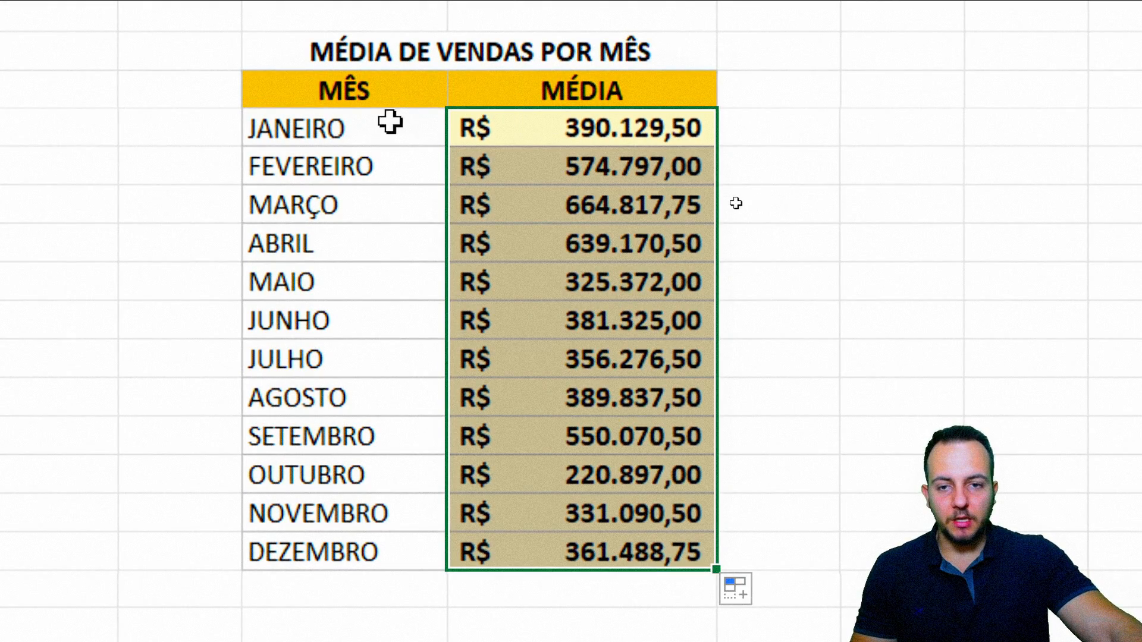
left_click(395, 103)
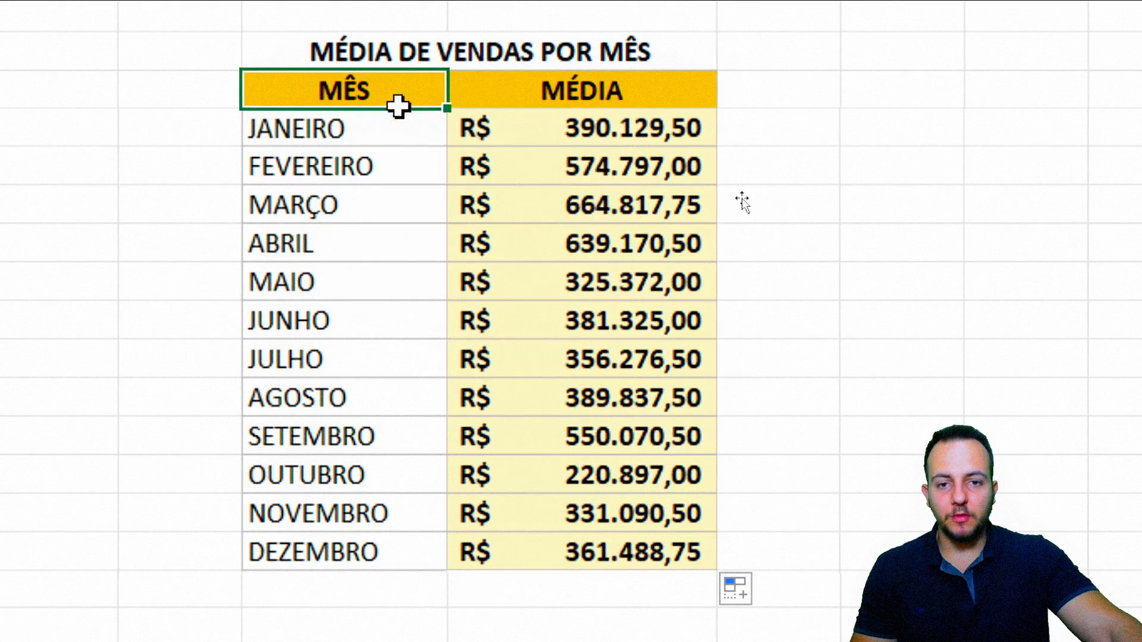
left_click(526, 131)
left_click(551, 157)
left_click(517, 208)
left_click(484, 242)
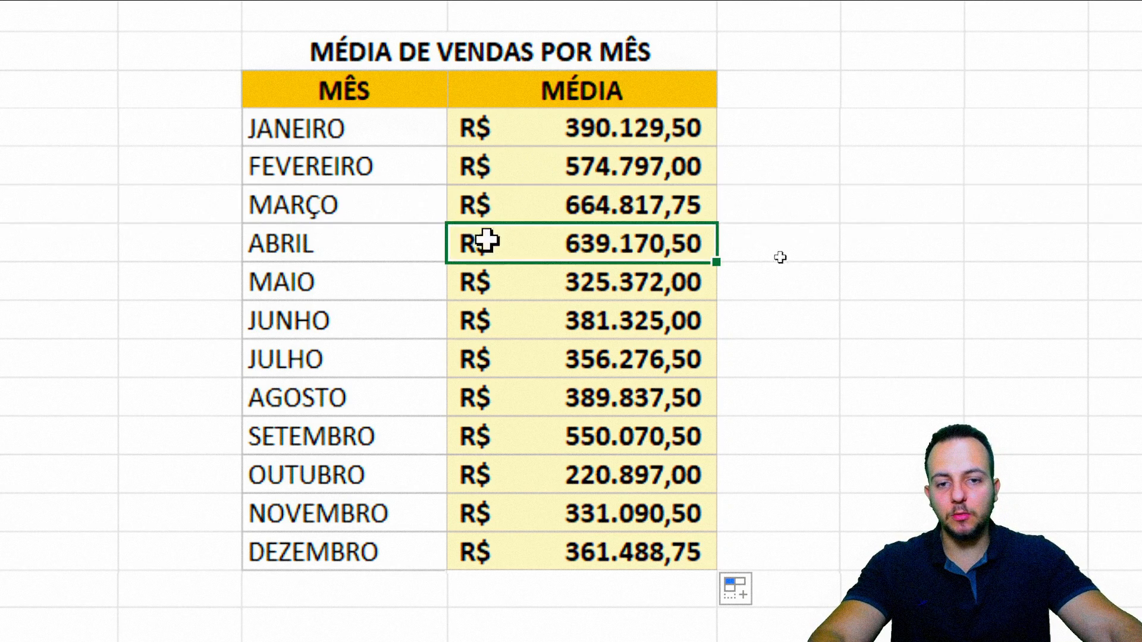
Open the CONT.SE sheet and highlight the ENTREGA, PEDIDO and TOTAL columns of the delivery report in turn.
left_click(400, 89)
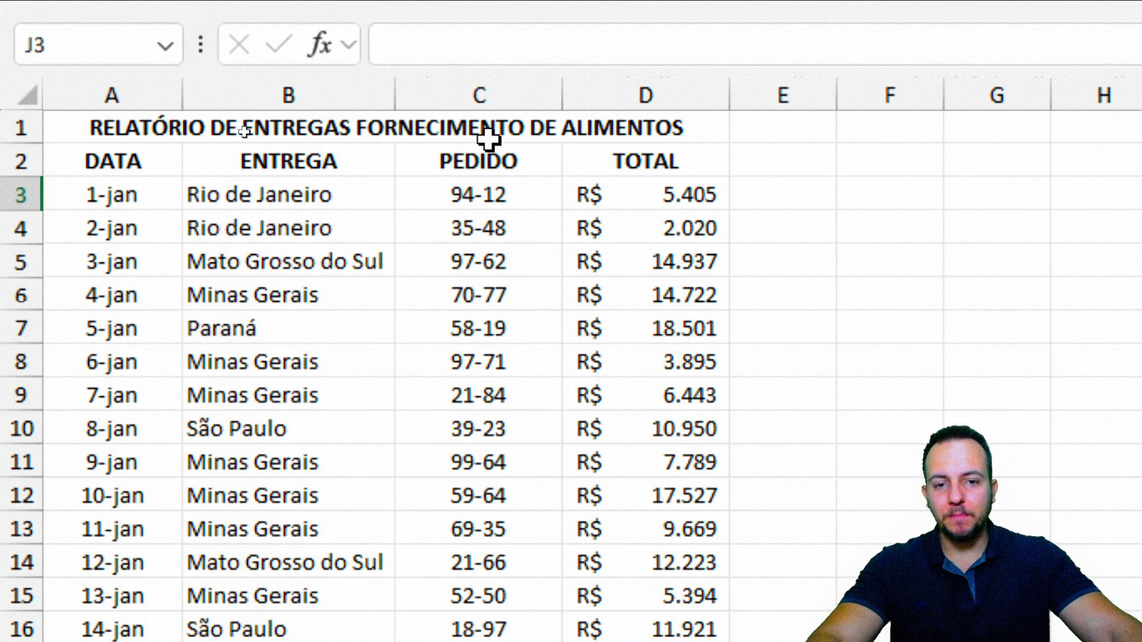
left_click(146, 88)
left_click(265, 90)
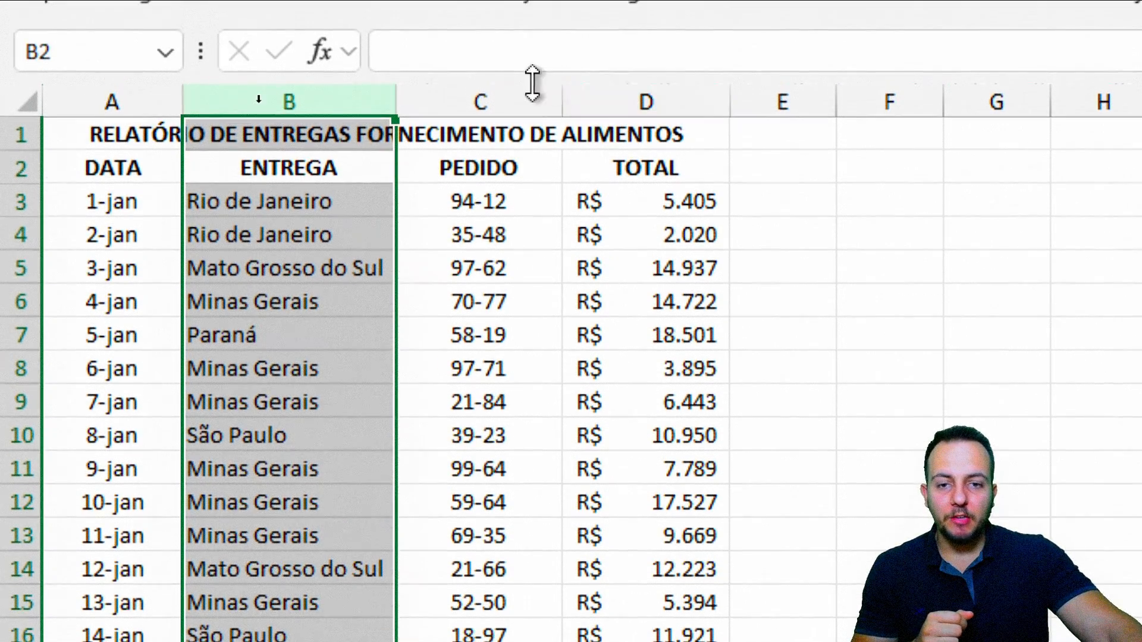
left_click(535, 57)
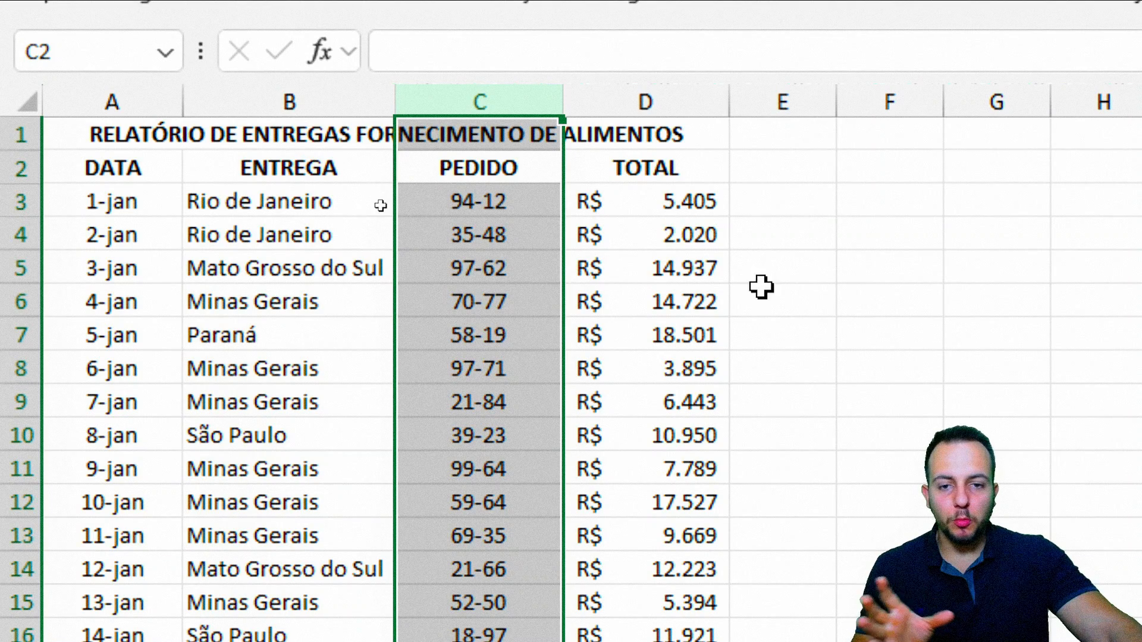
left_click(663, 97)
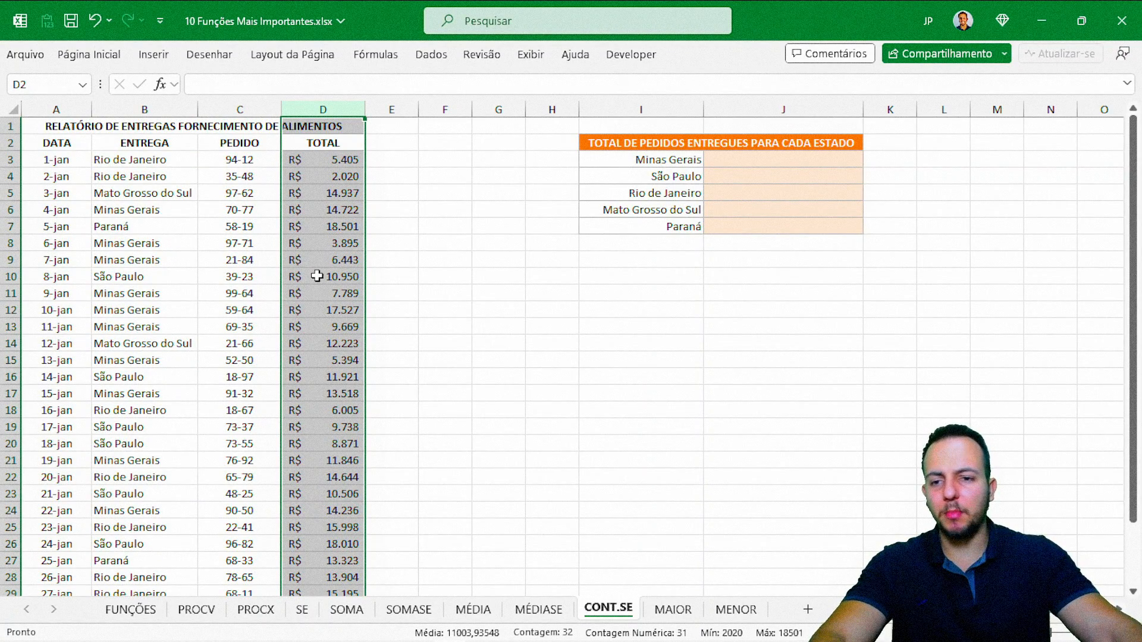
left_click(72, 146)
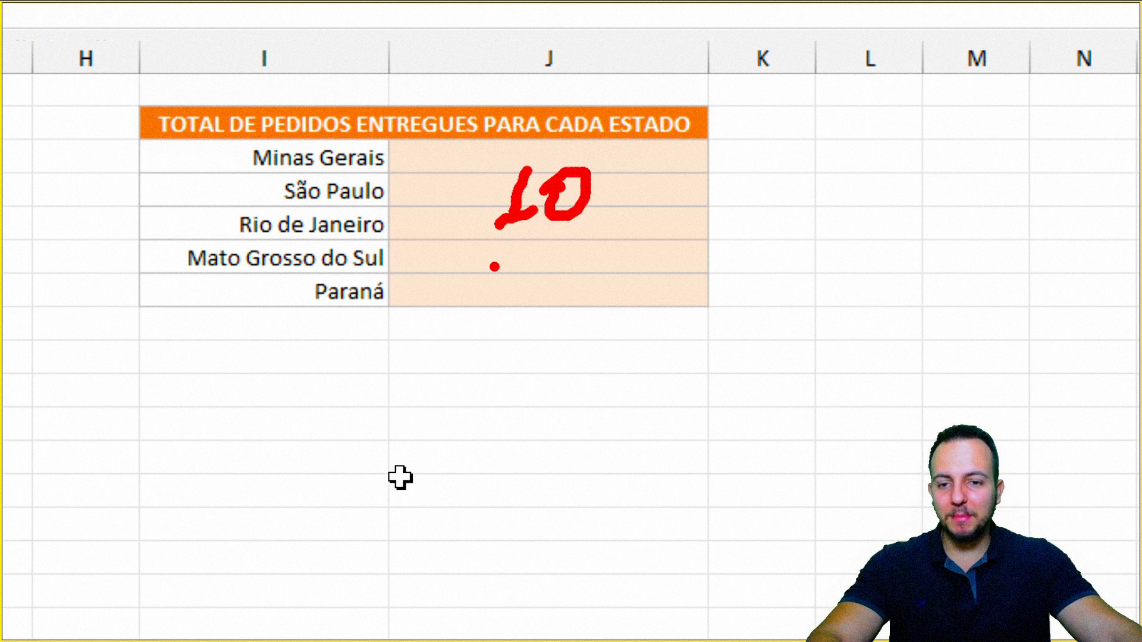
key("Escape")
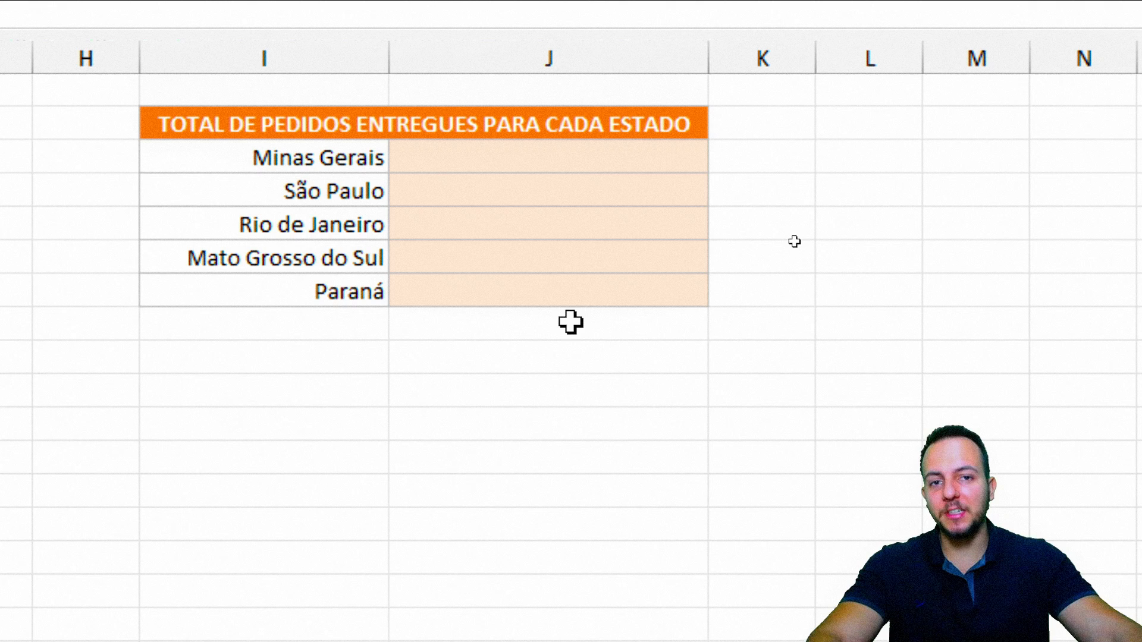
Start a CONT.SE formula in J3, the total delivered orders cell for Minas Gerais.
left_click(574, 163)
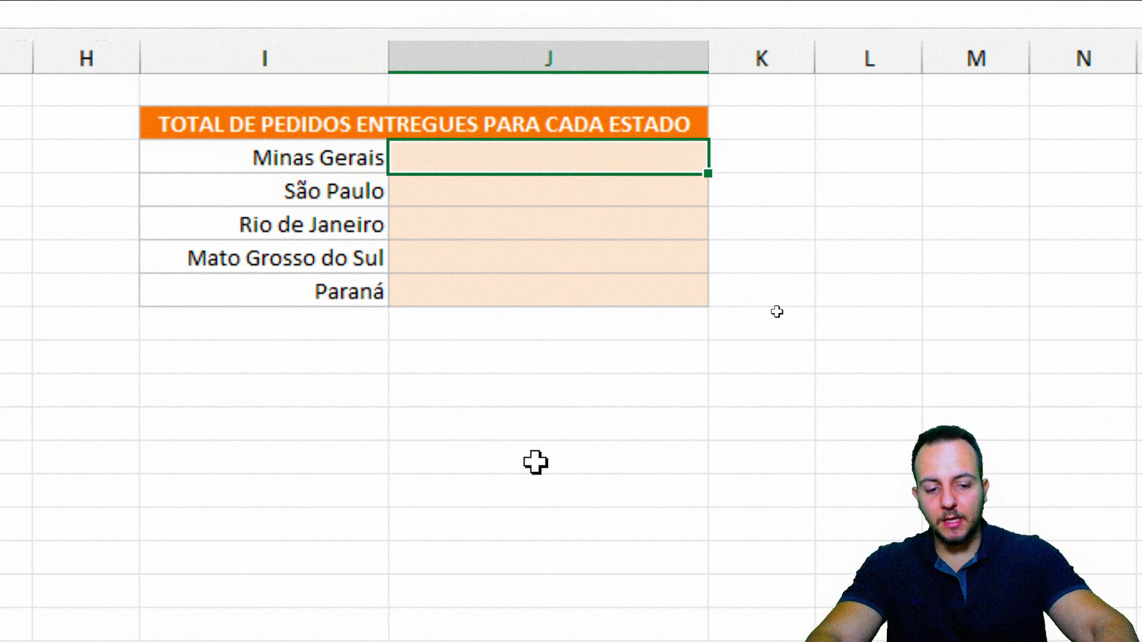
type("=cont.")
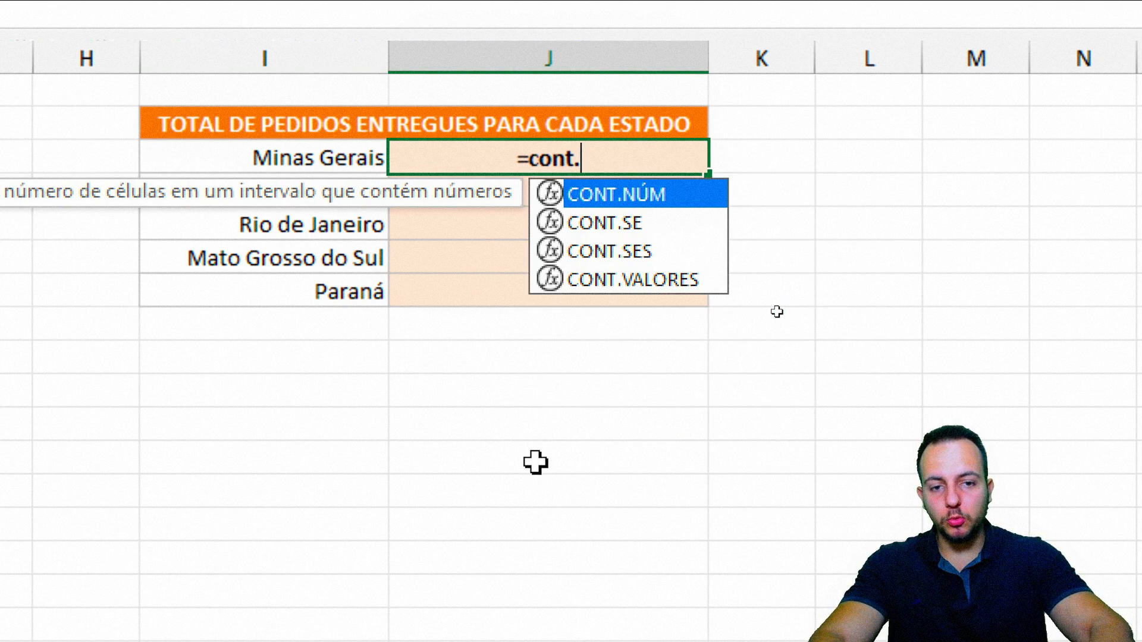
type("se")
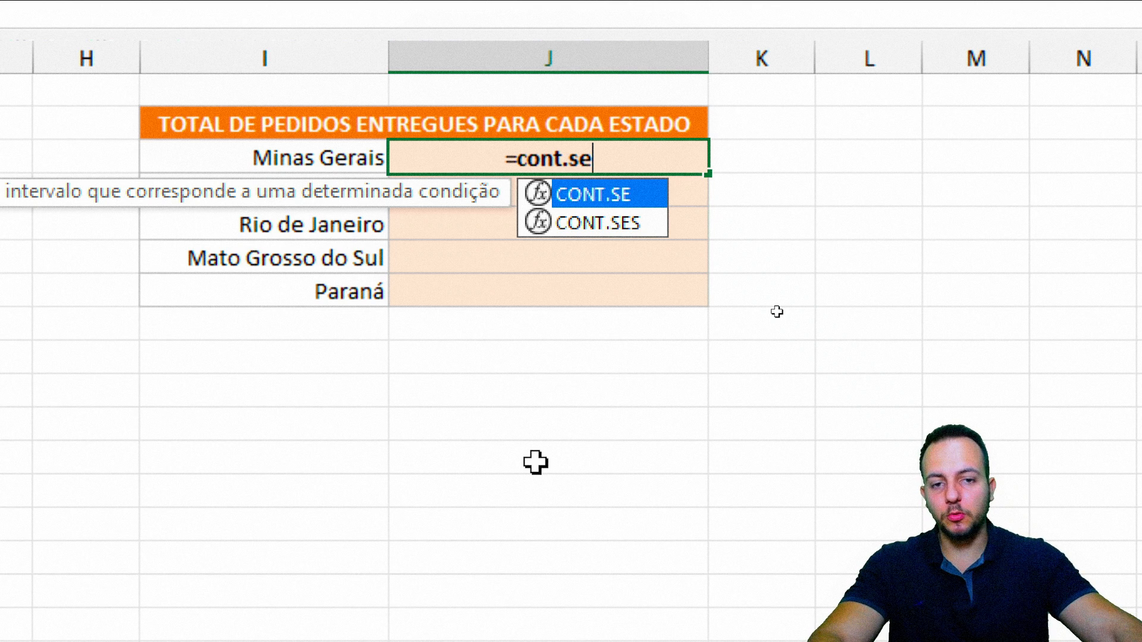
double_click(643, 195)
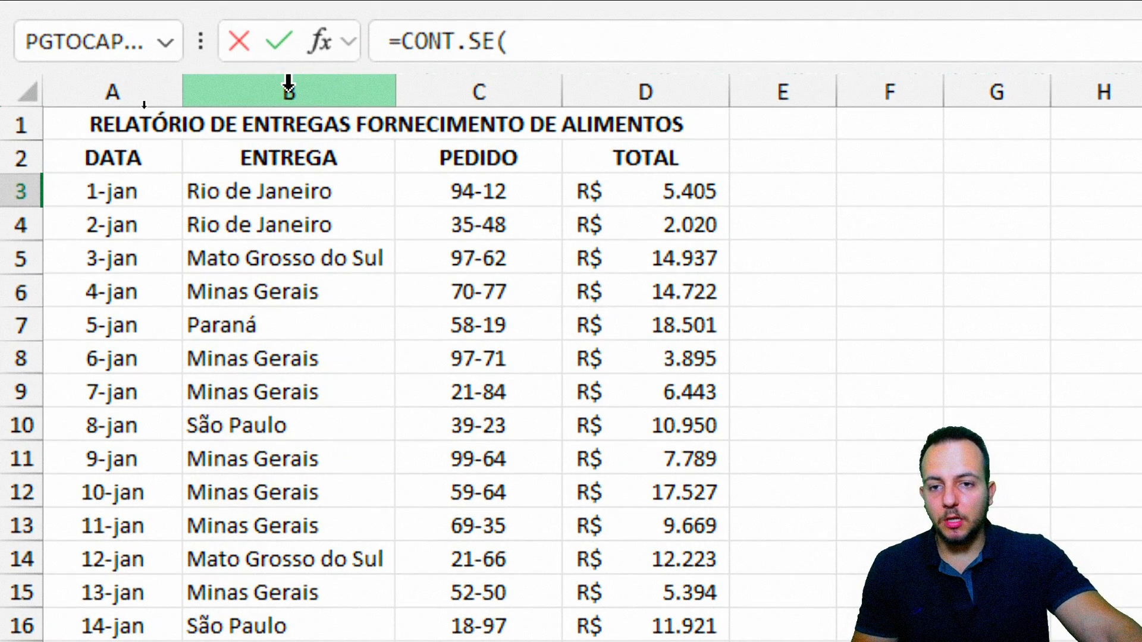
Try columns A:D, column F:F and cells B2:B13 as the CONT.SE range, and clear the range argument.
left_click(288, 57)
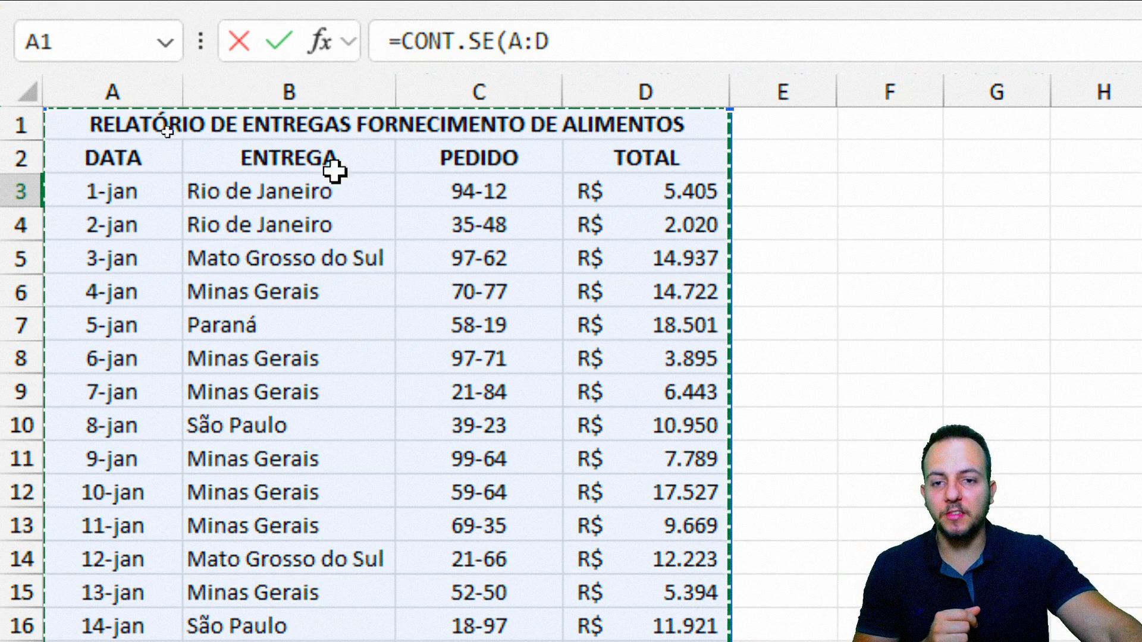
left_click(841, 83)
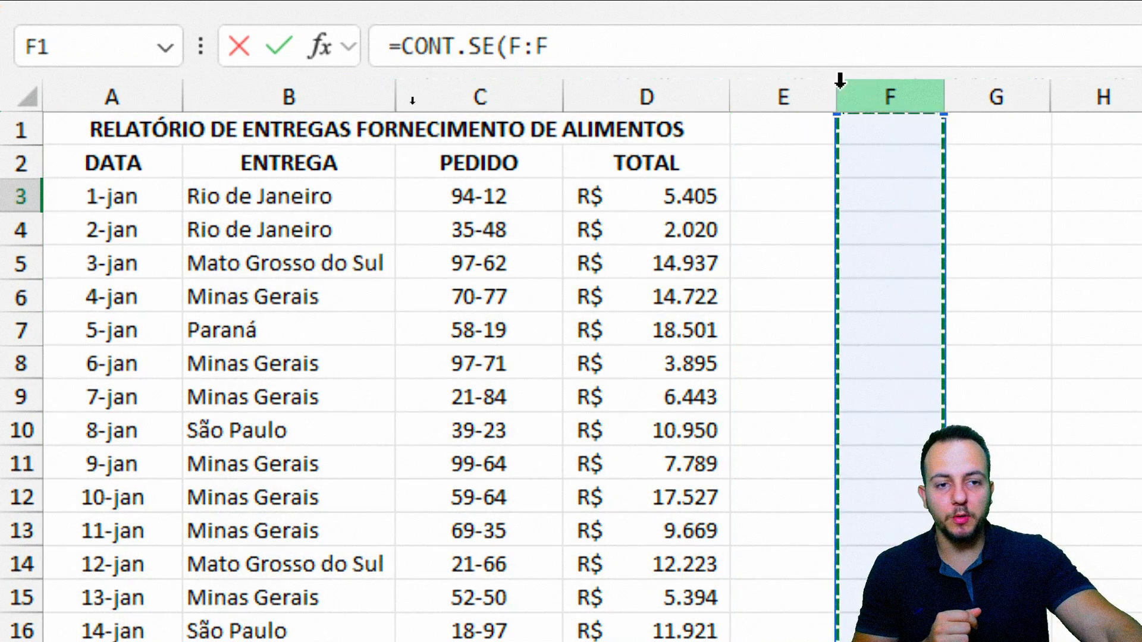
left_click(800, 87)
left_click(636, 87)
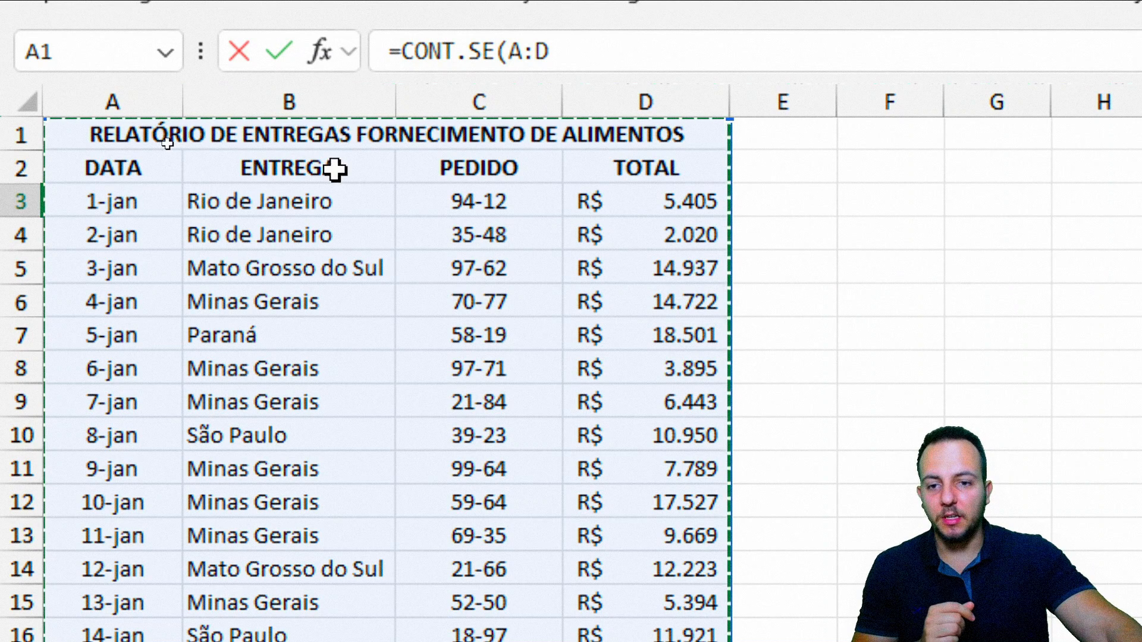
left_click_drag(335, 170, 341, 538)
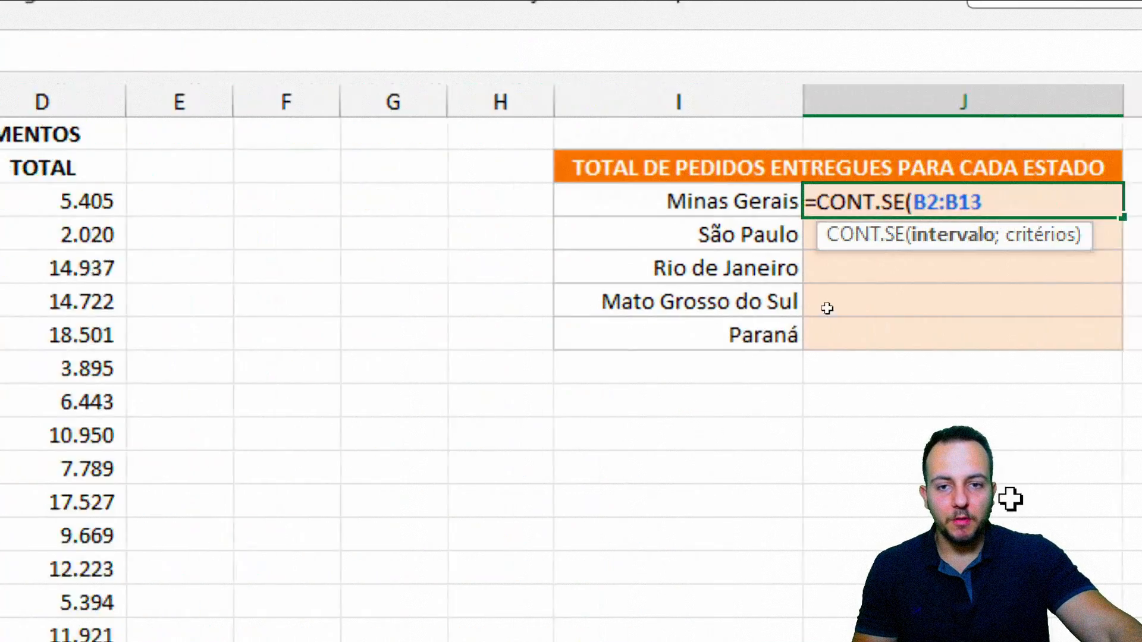
key("BackSpace")
key("BackSpace")
key("BackSpace")
key("BackSpace")
key("BackSpace")
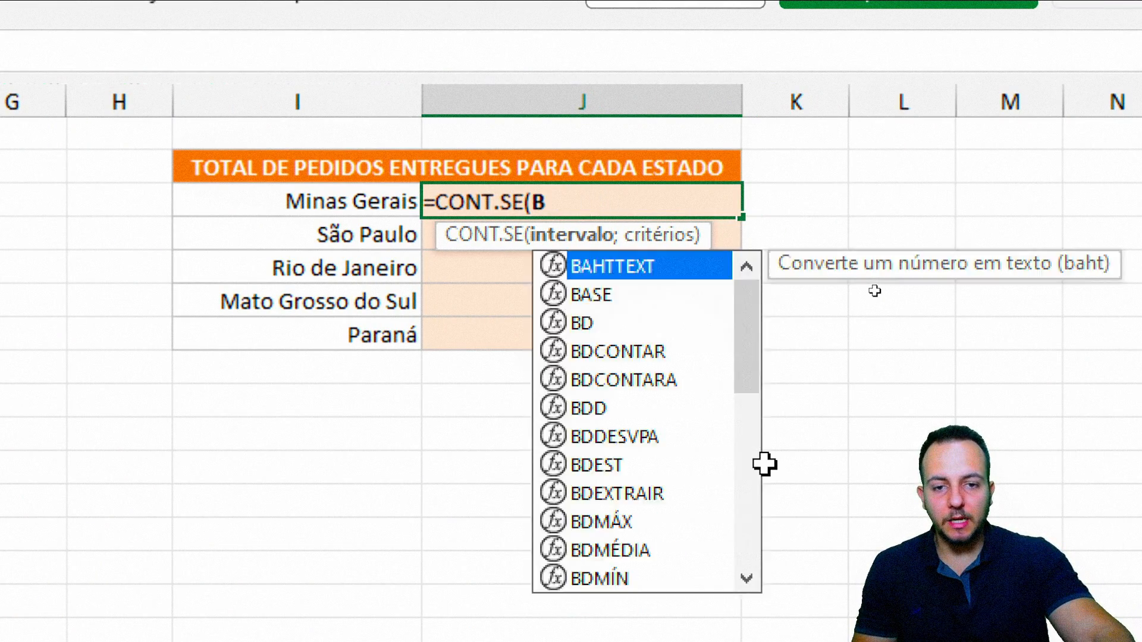
key("BackSpace")
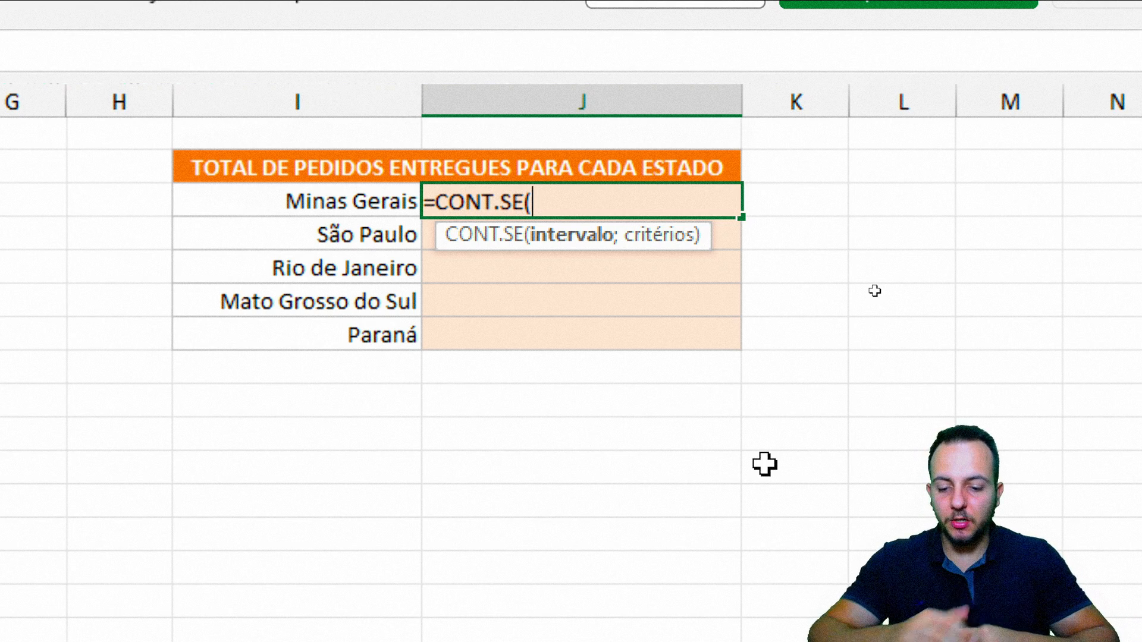
Complete the CONT.SE formula in J3 with B:B as the range and I3 as the criterion.
type("B")
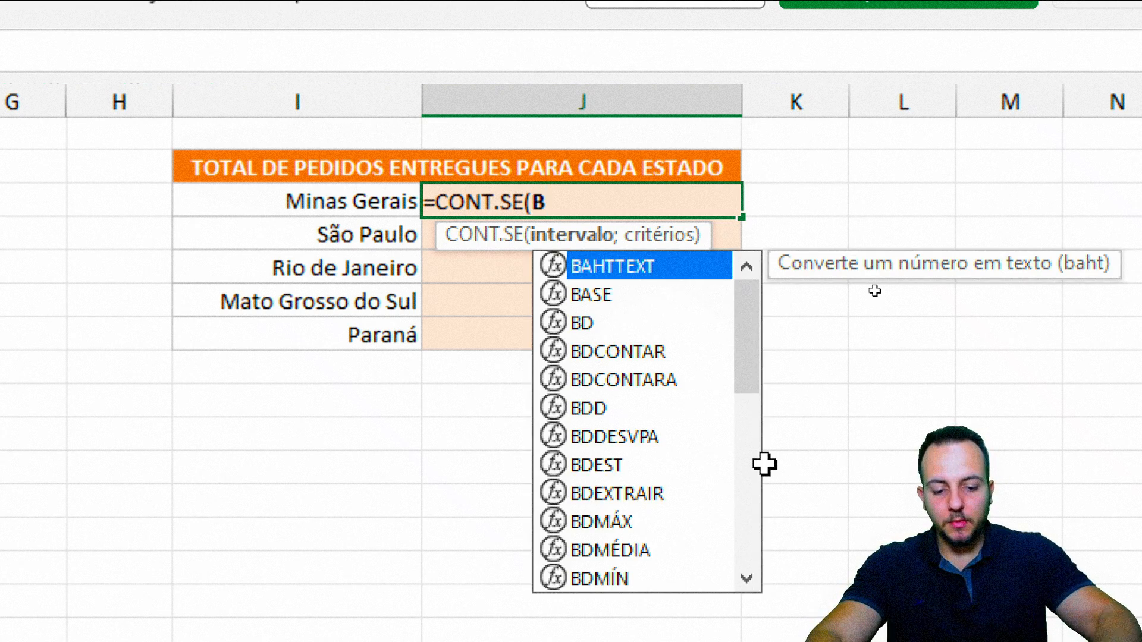
type(":B")
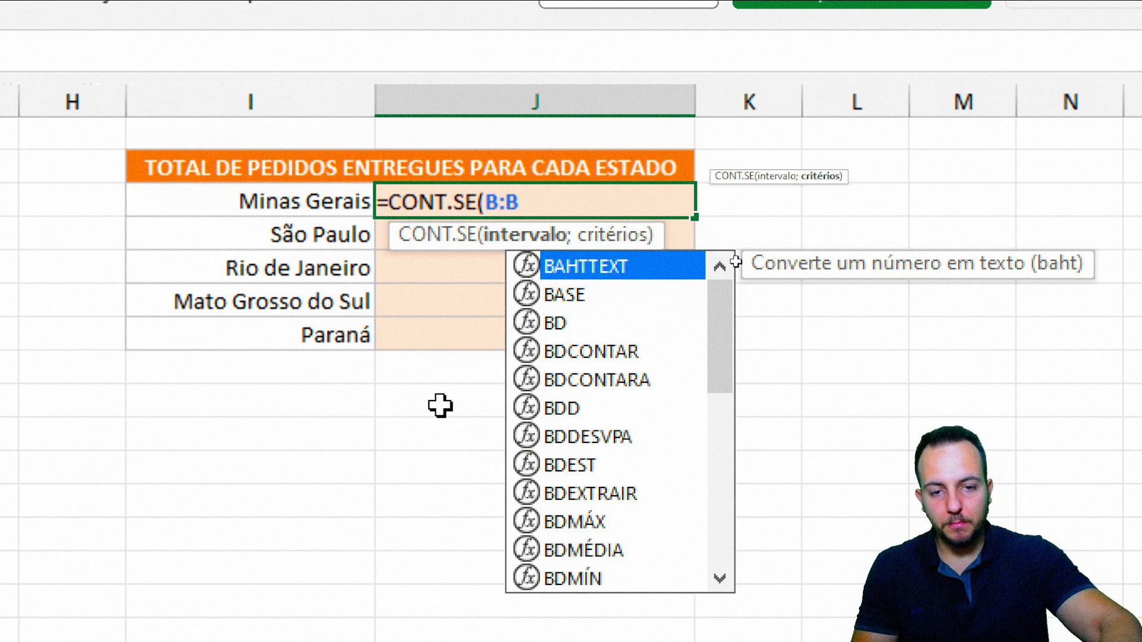
type(";")
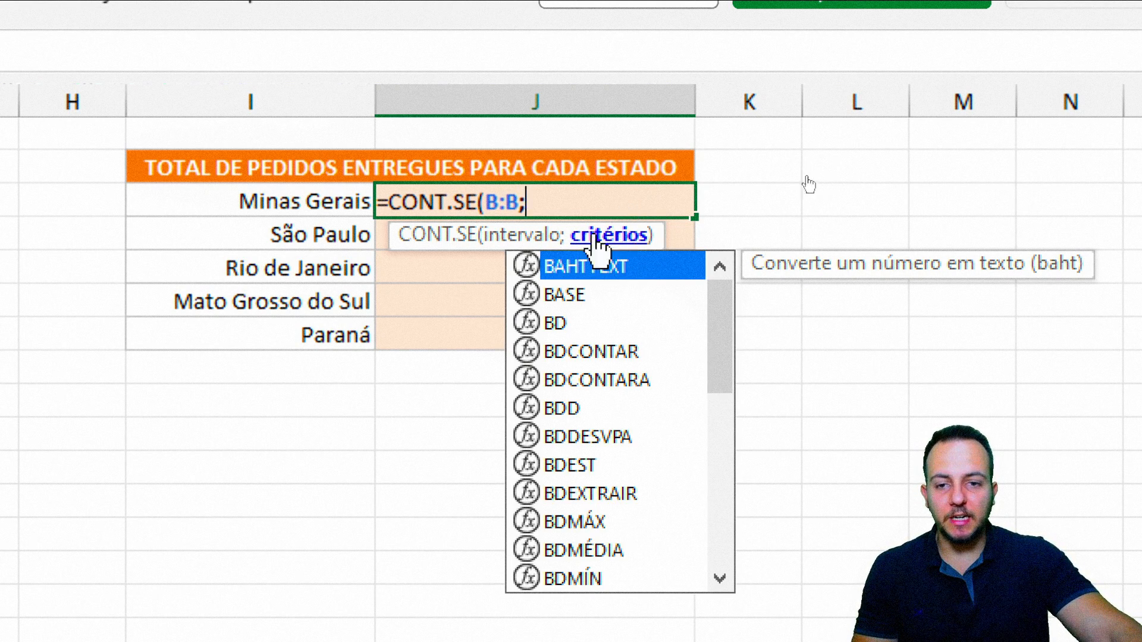
left_click(256, 196)
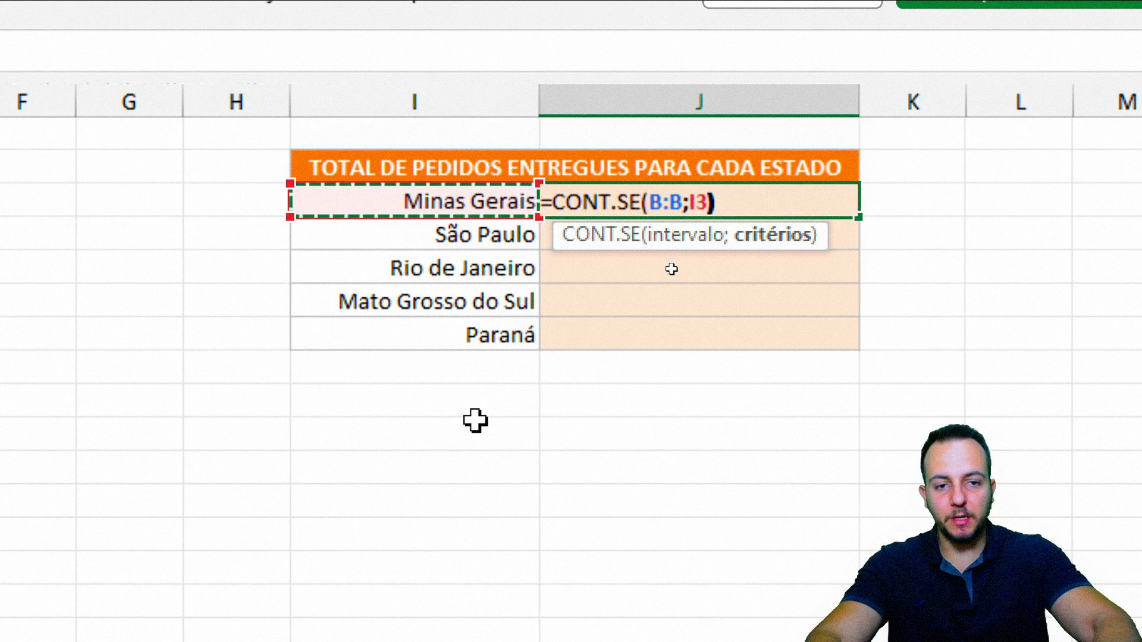
type(")")
key("Return")
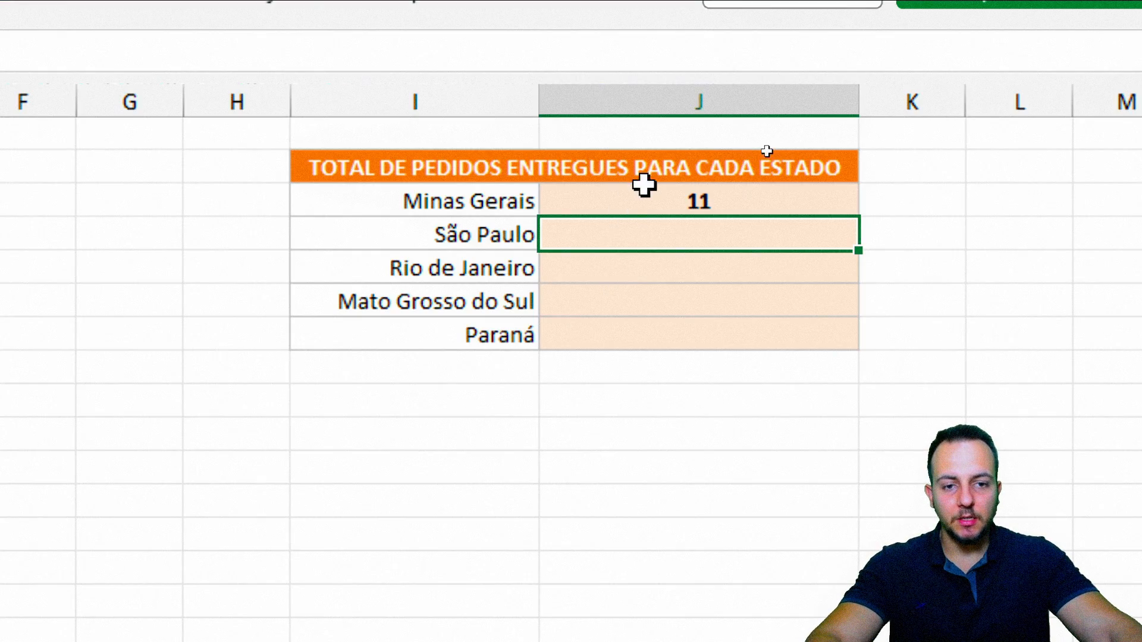
Copy the Minas Gerais CONT.SE formula down through the Paraná row.
left_click(743, 189)
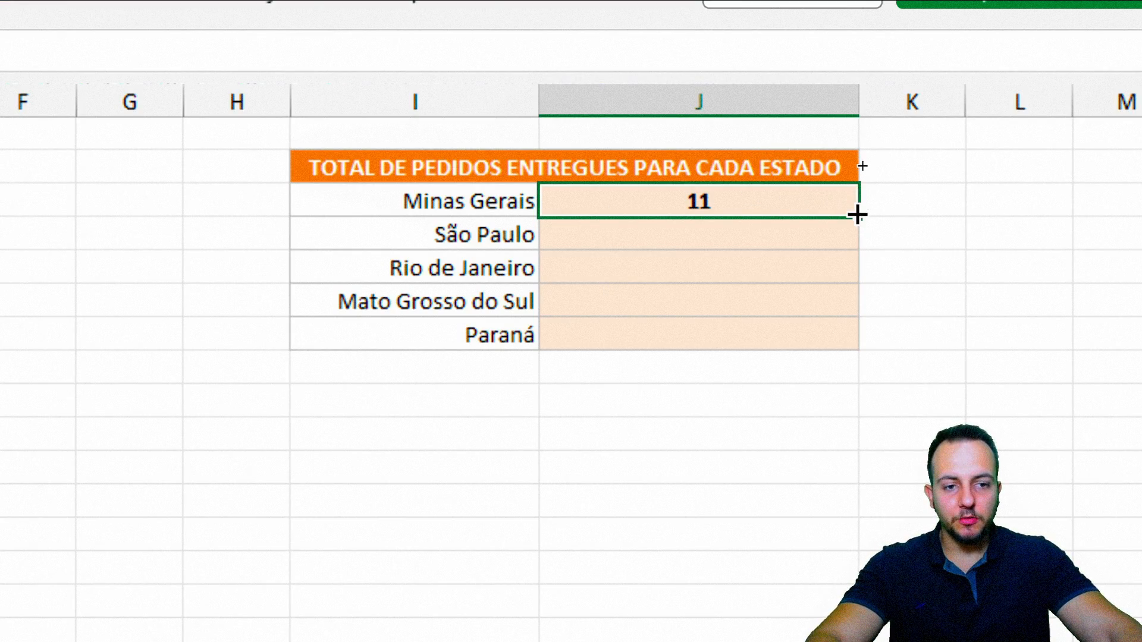
left_click_drag(857, 216, 843, 365)
left_click(752, 235)
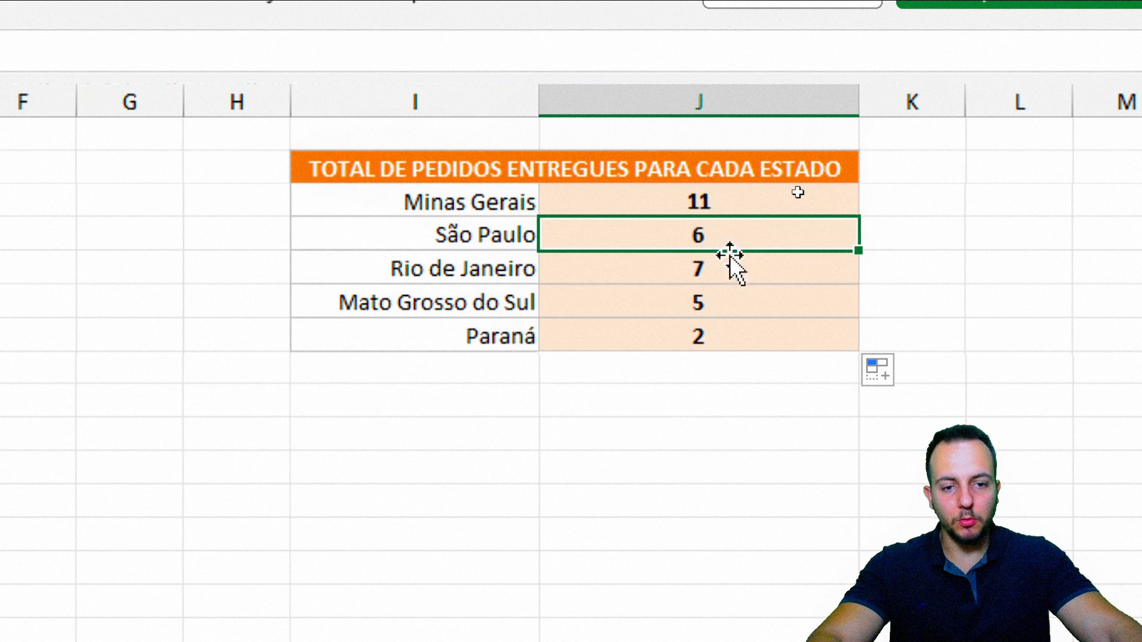
Review the delivered order totals for each state in the CONT.SE table.
left_click(731, 274)
left_click(749, 298)
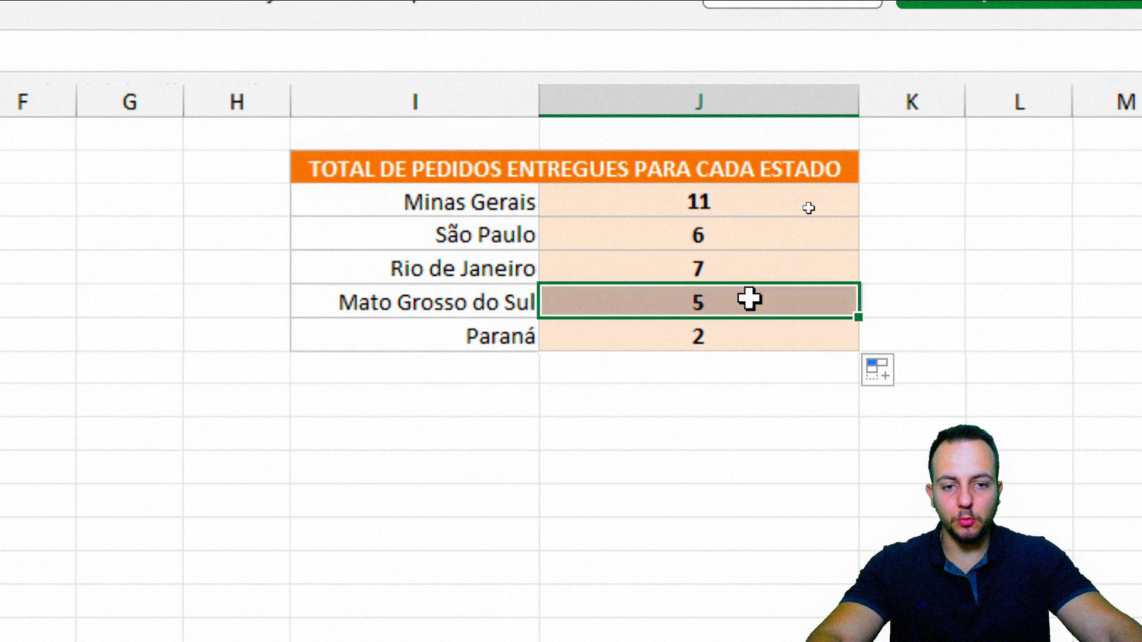
left_click(722, 337)
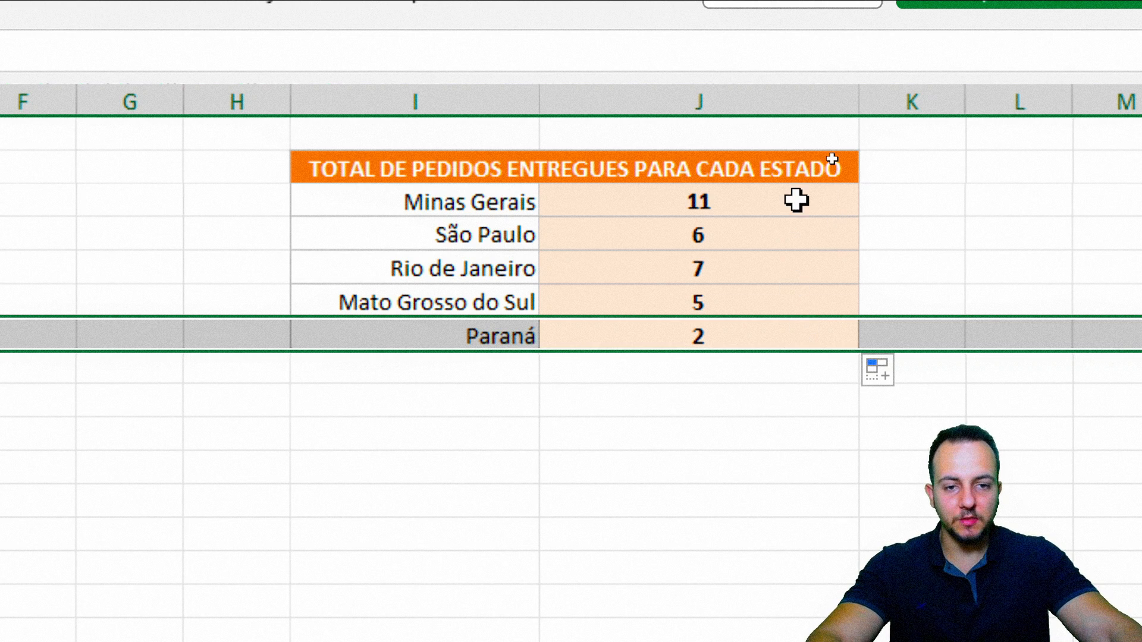
left_click(795, 200)
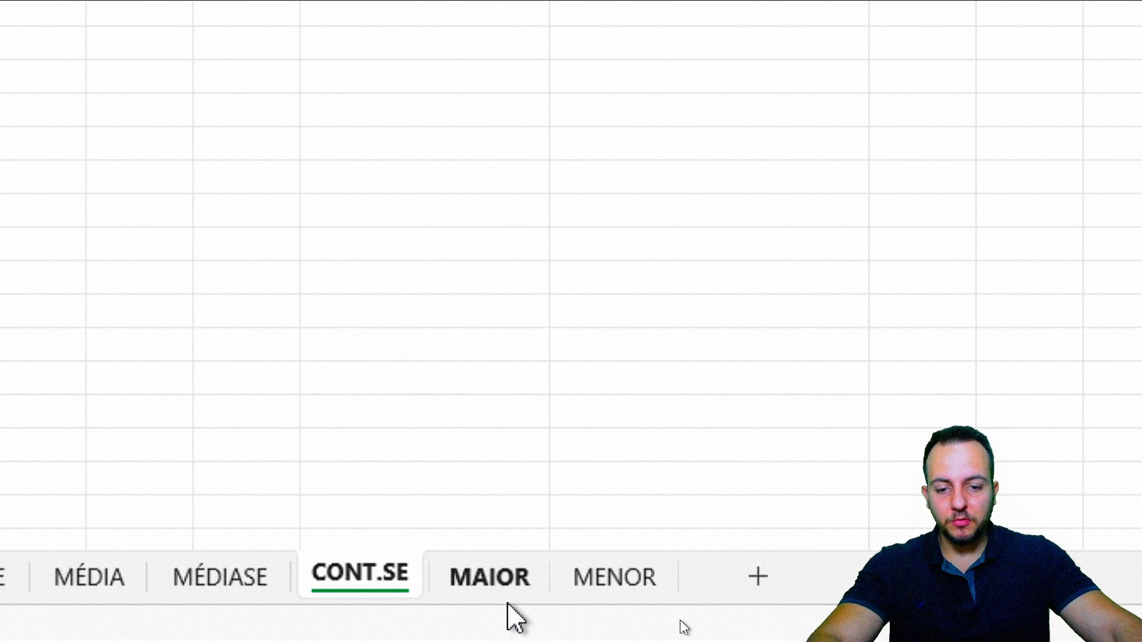
Open the MAIOR sheet and examine its competitor, team and time columns and the TOP 10 MAIORES TEMPOS table.
left_click(507, 600)
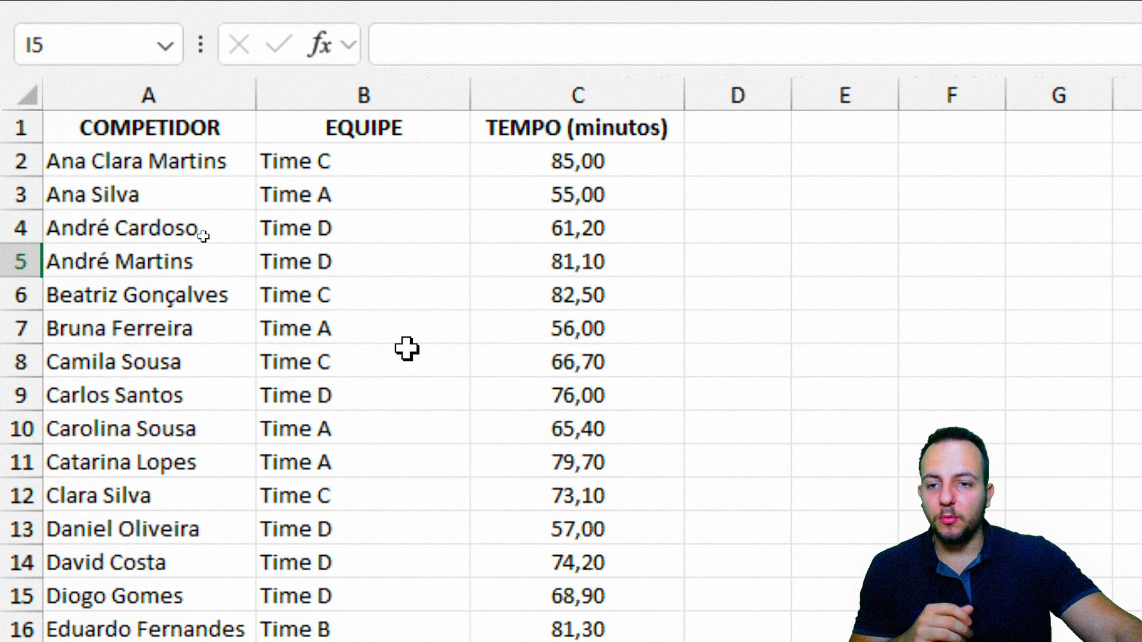
left_click(361, 94)
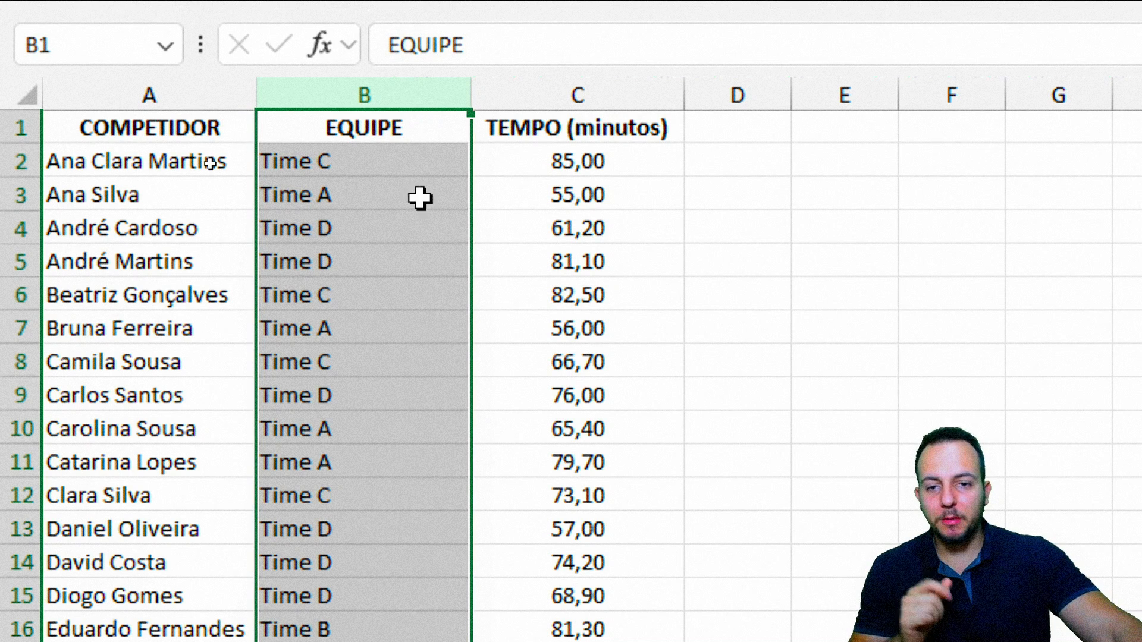
left_click(625, 95)
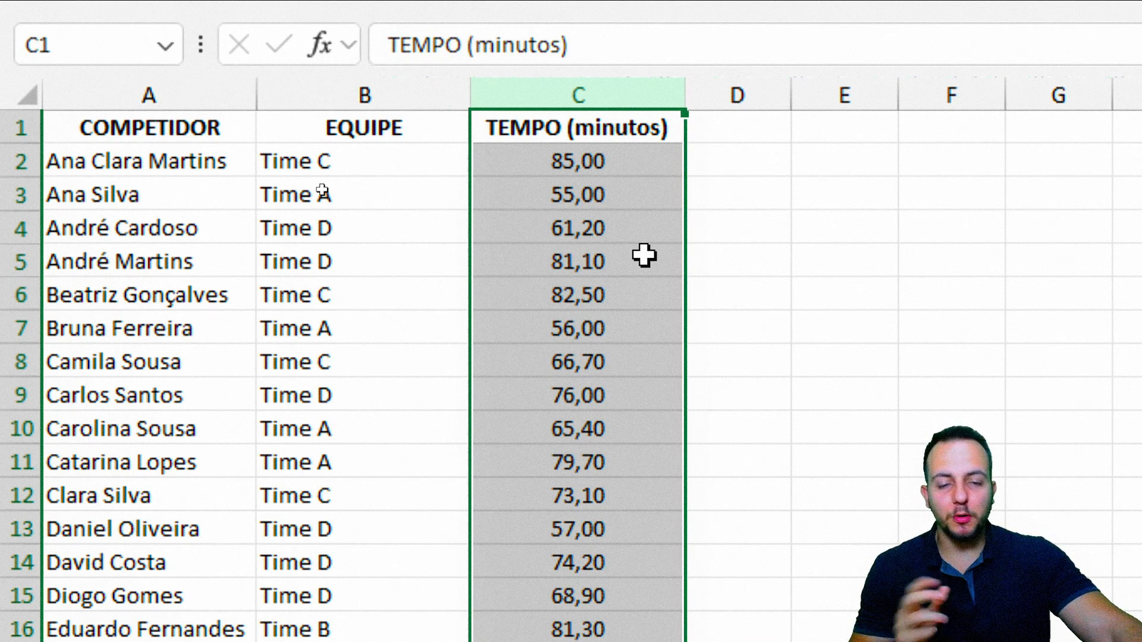
left_click(169, 127)
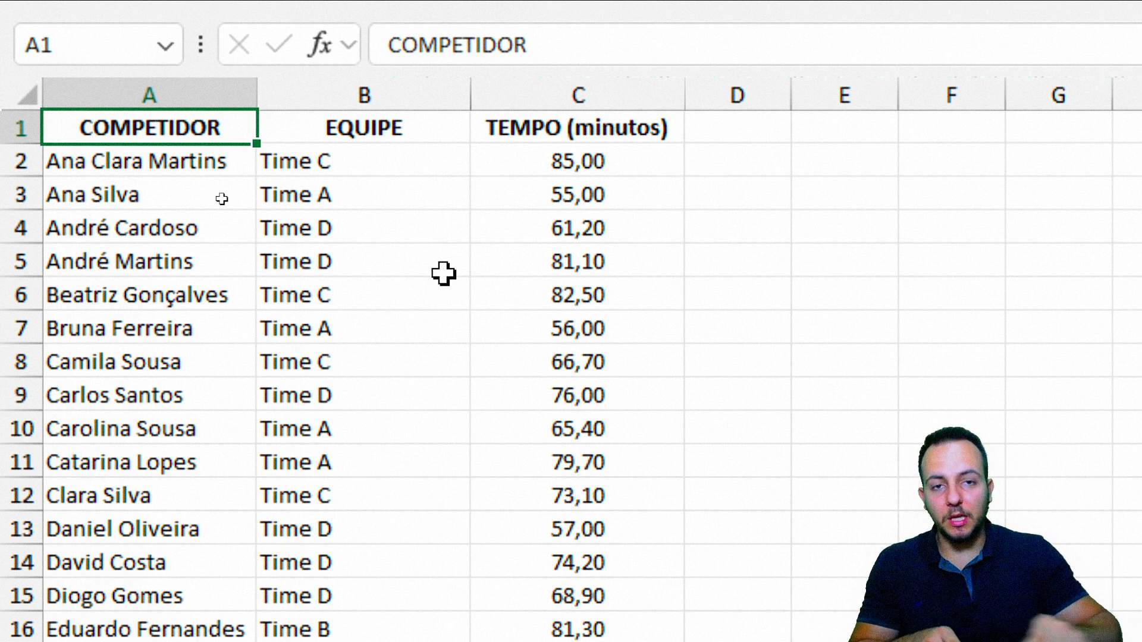
left_click(581, 95)
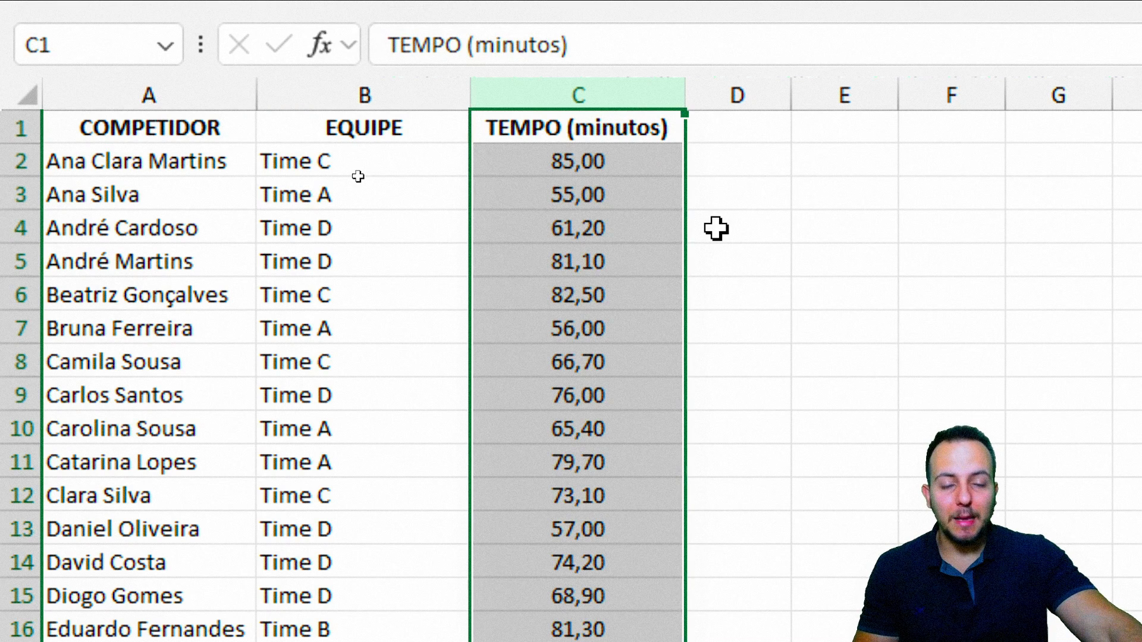
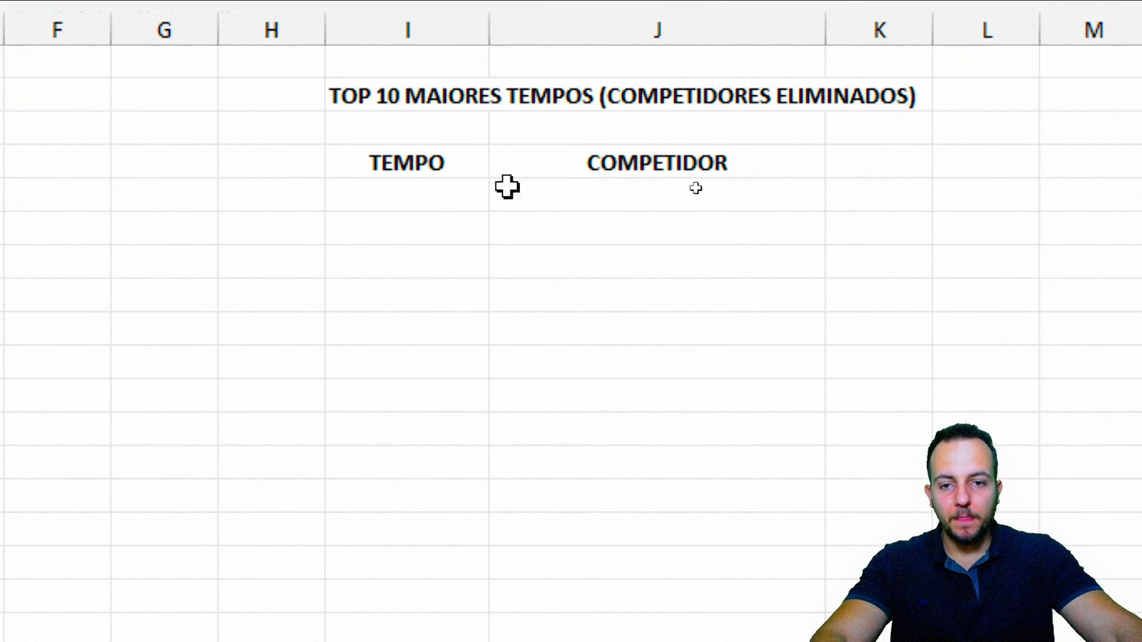
left_click(658, 193)
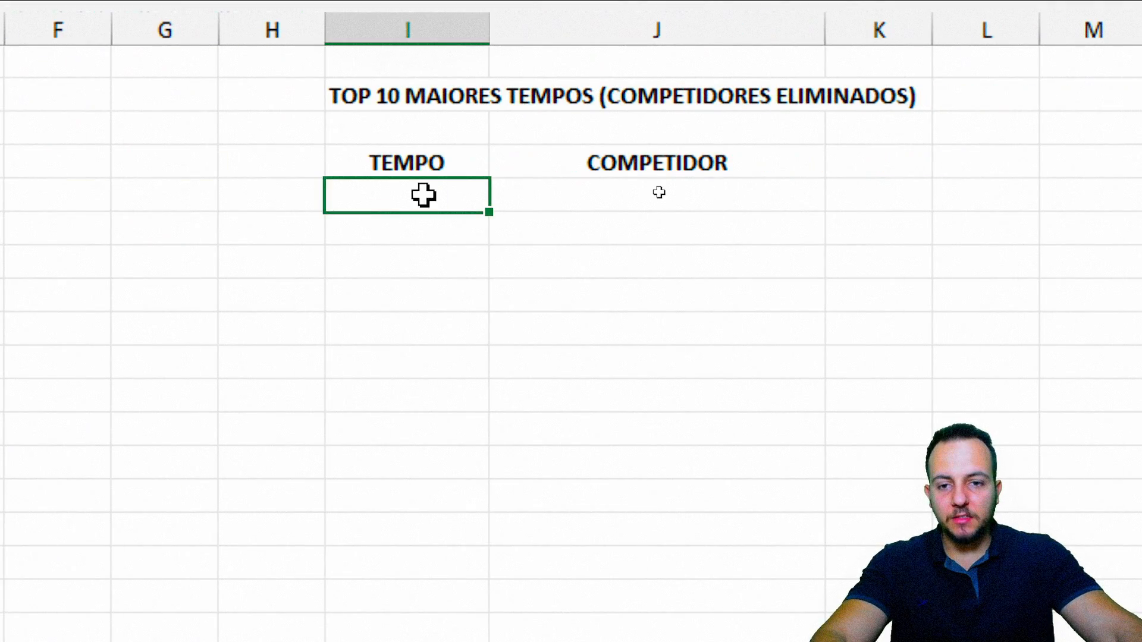
left_click(416, 30)
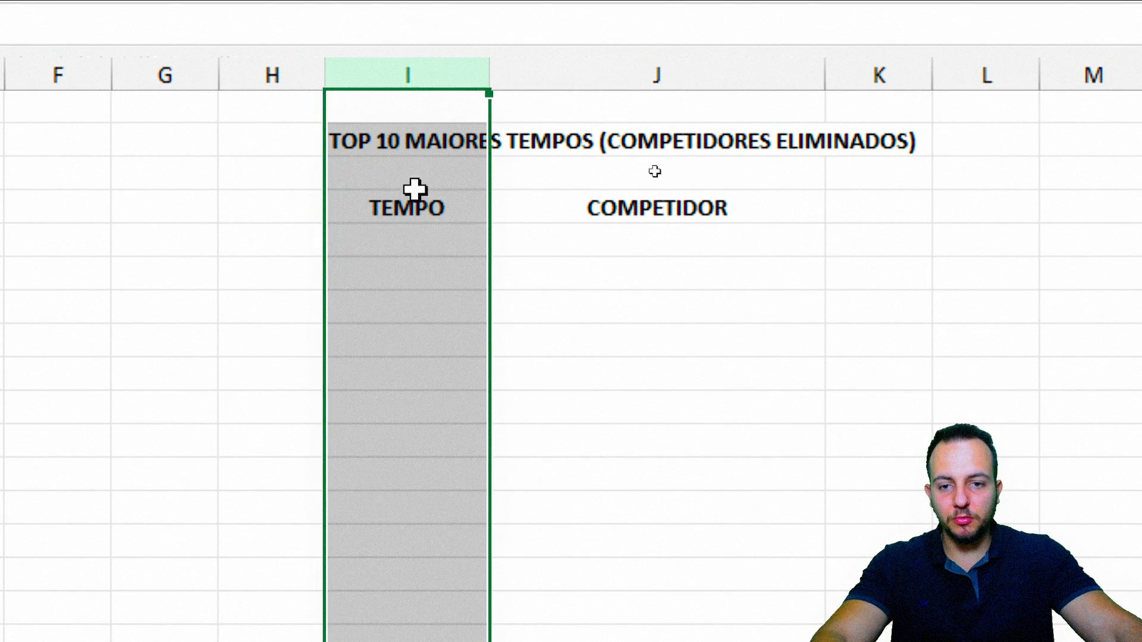
left_click(414, 235)
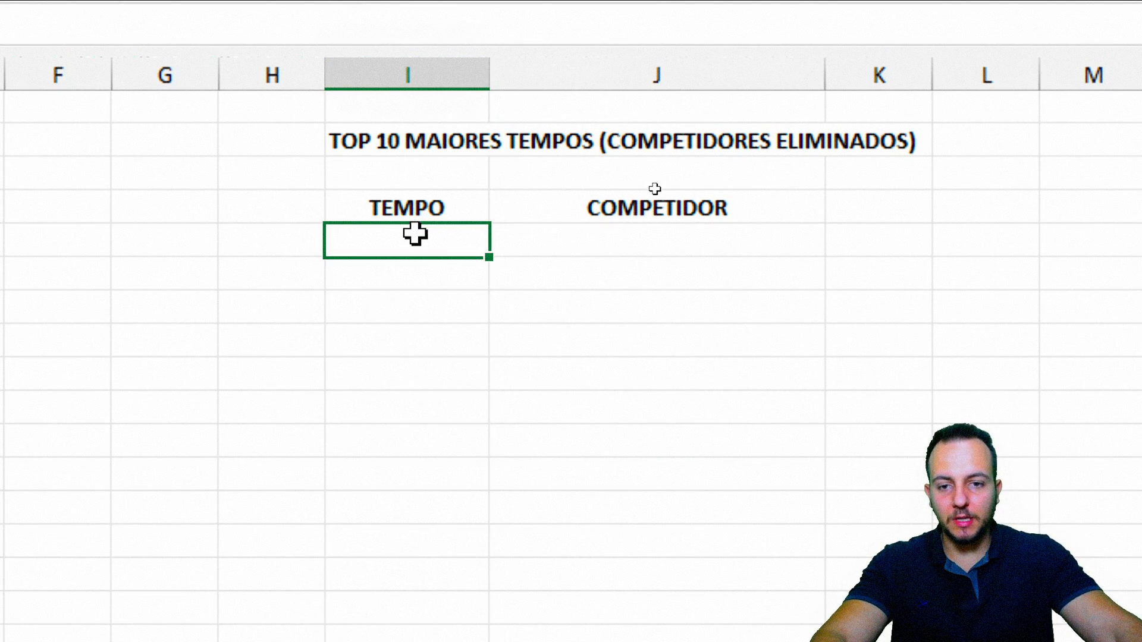
left_click(634, 74)
Start a MAIOR formula in I5, the first TEMPO cell, with column C as the array.
left_click(441, 237)
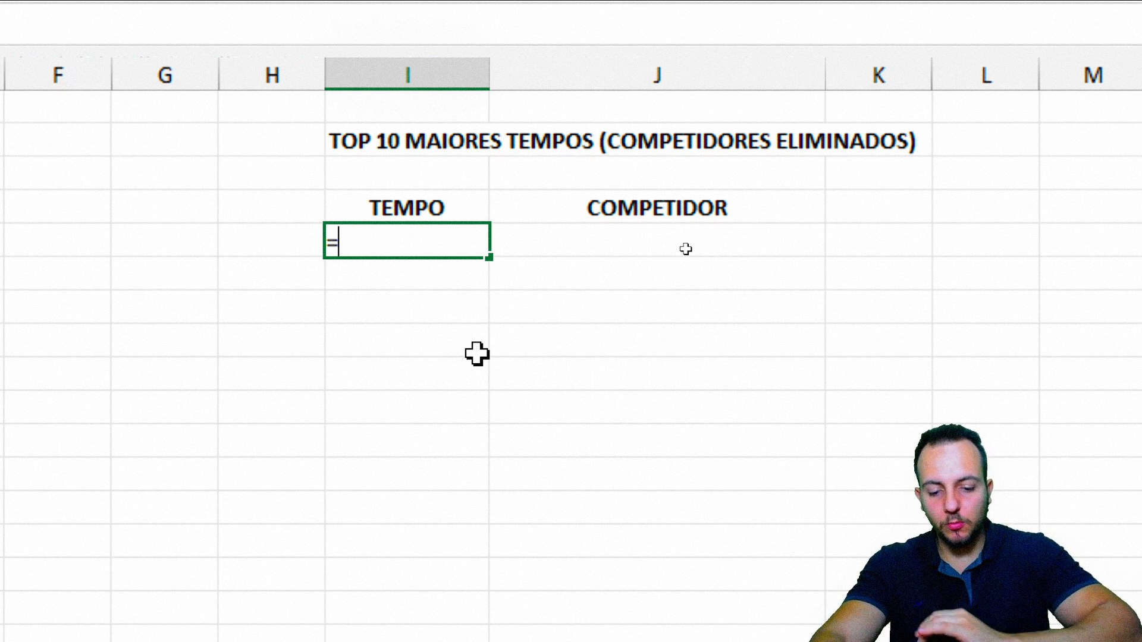
type("=MAIOR")
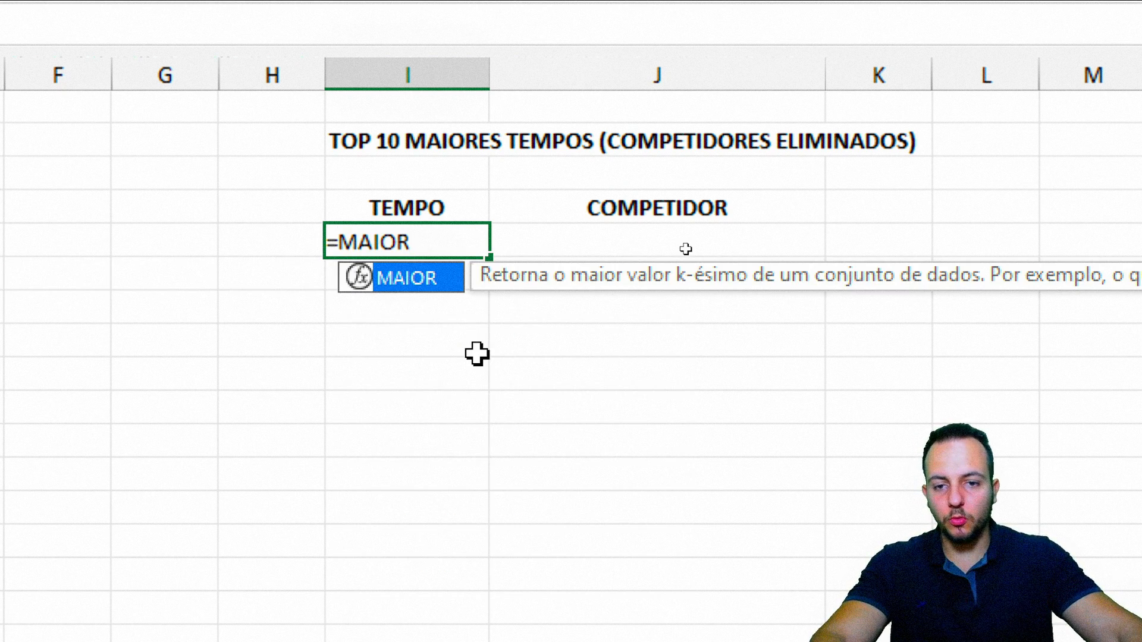
double_click(420, 282)
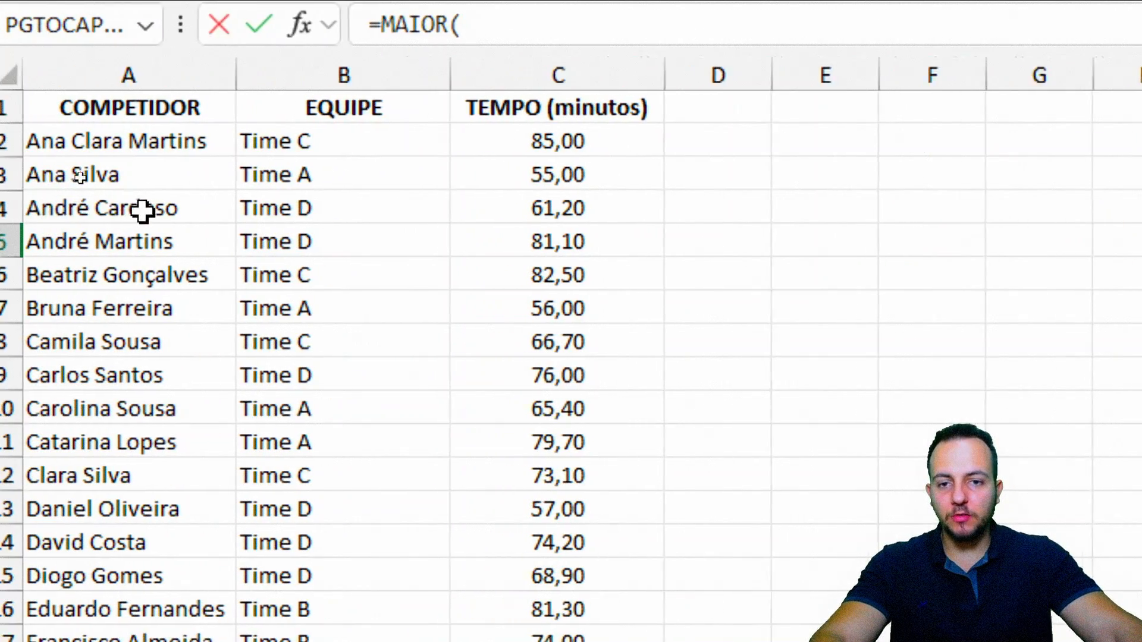
left_click(588, 77)
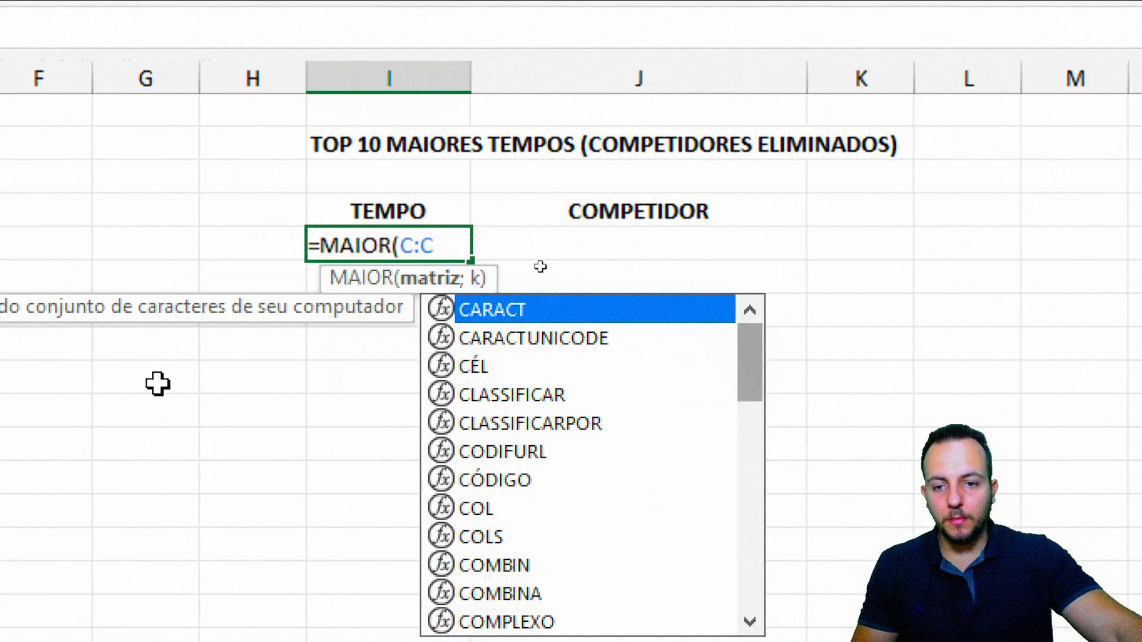
type(";")
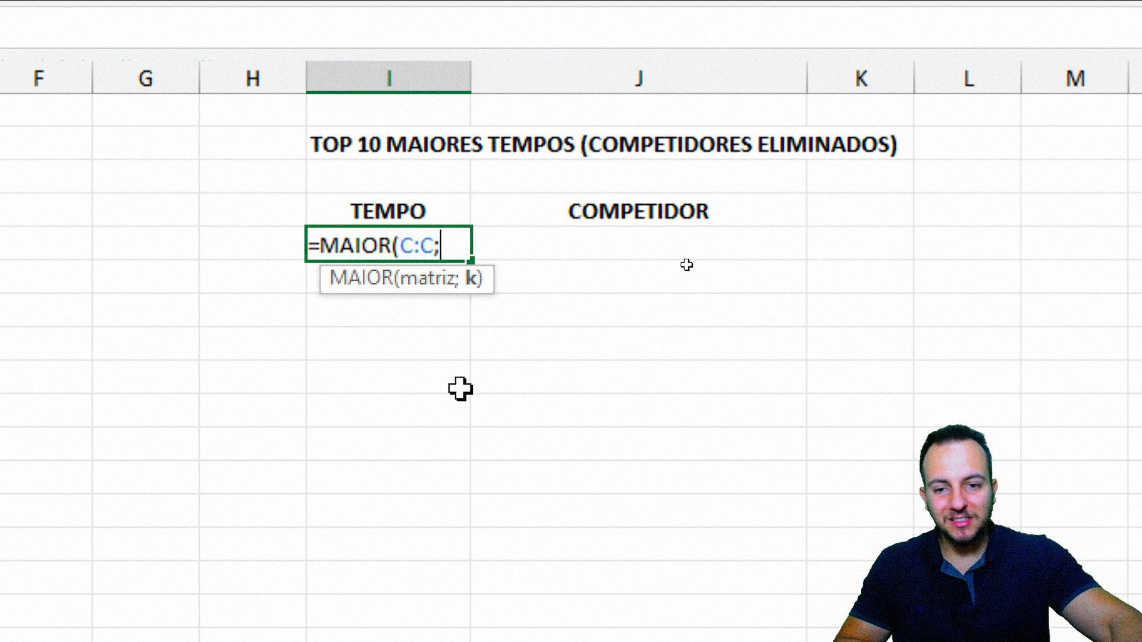
Try 5 and 20 as the k argument, and complete the MAIOR formula in I5 with k set to 1.
type("5")
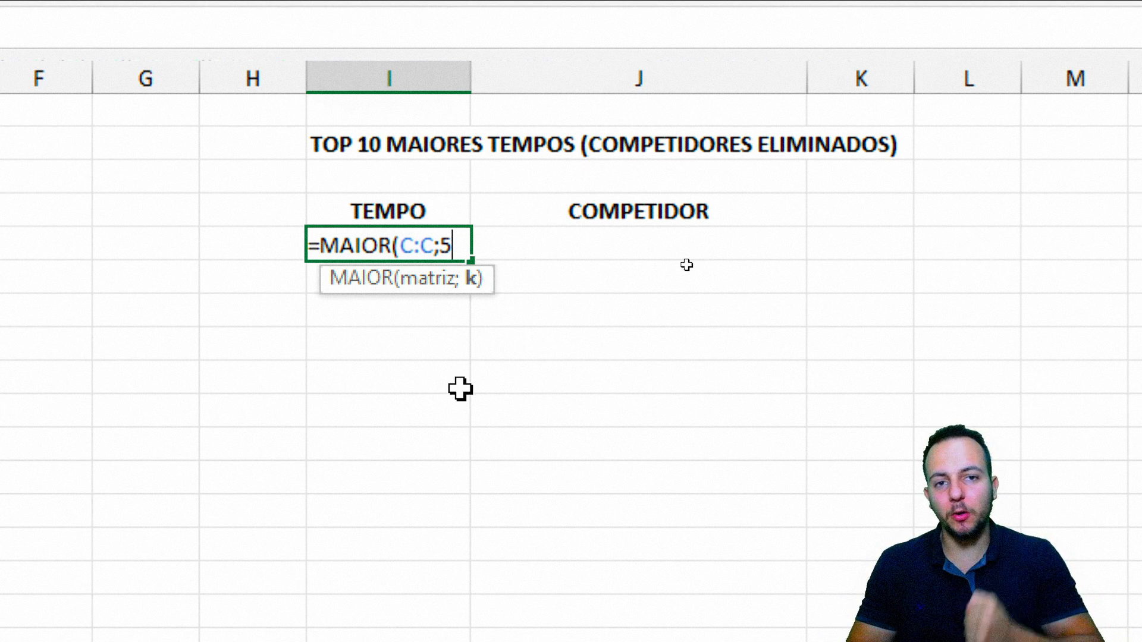
key("BackSpace")
type("20")
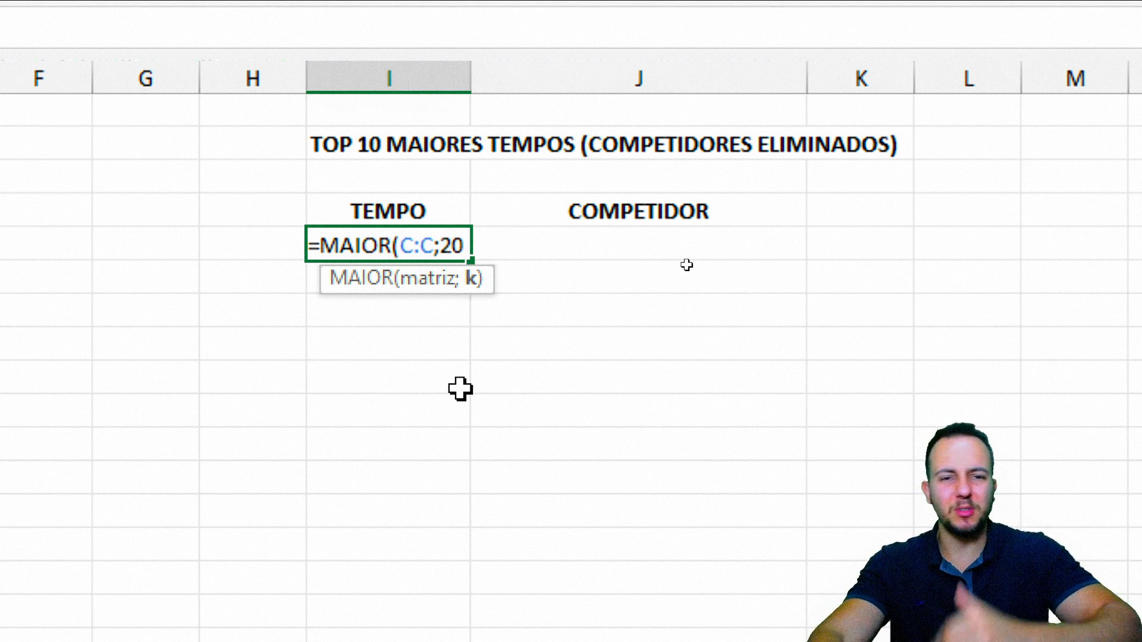
key("BackSpace")
key("BackSpace")
type("1")
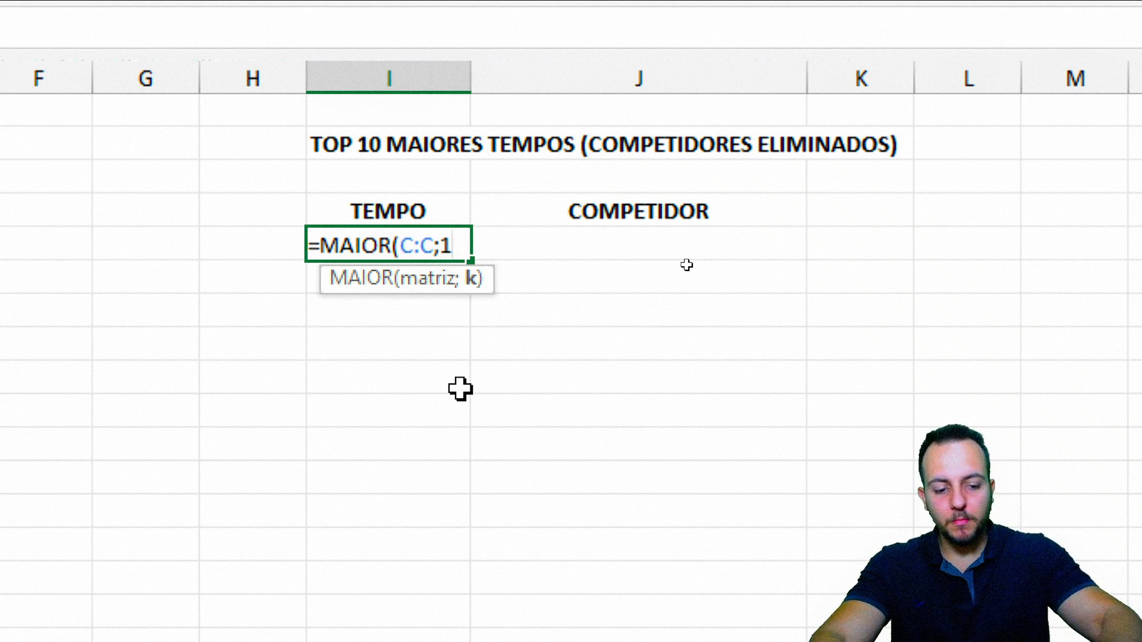
key("Return")
left_click(401, 245)
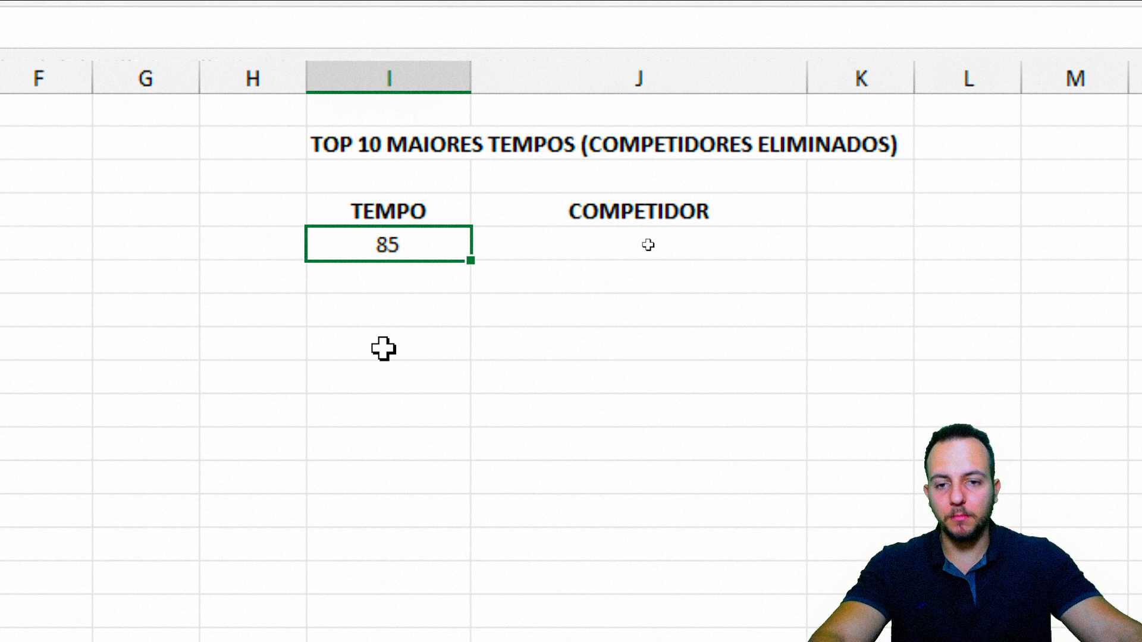
Start a second MAIOR formula in I6, abandon it, and clear the formula from I5.
left_click(408, 275)
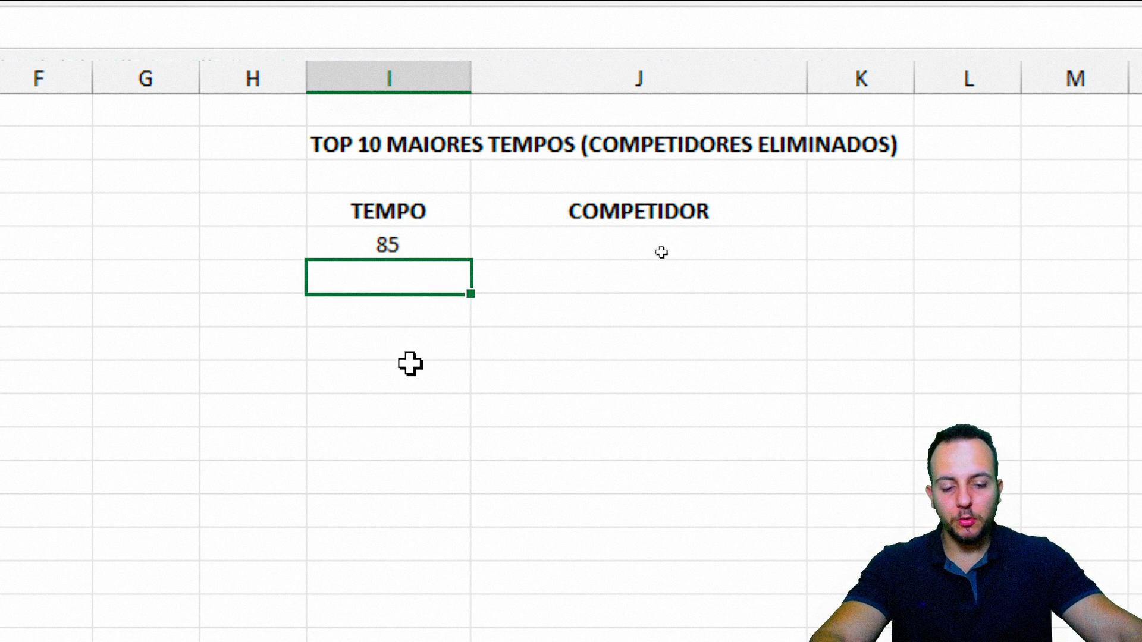
type("=MAIOR")
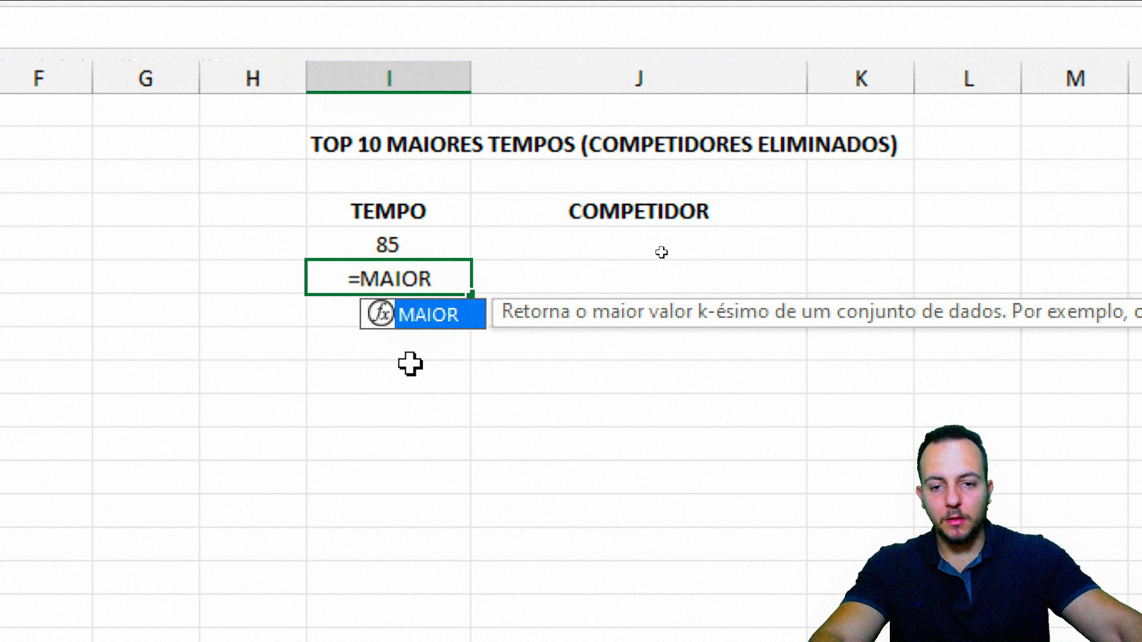
double_click(445, 314)
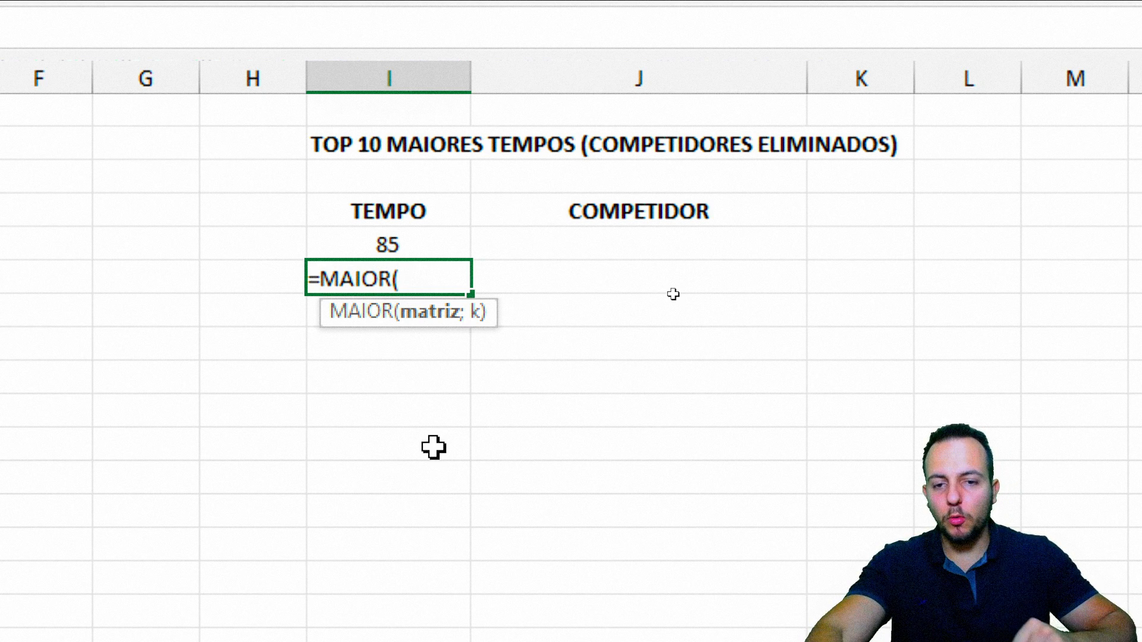
key("Escape")
left_click(421, 247)
key("Delete")
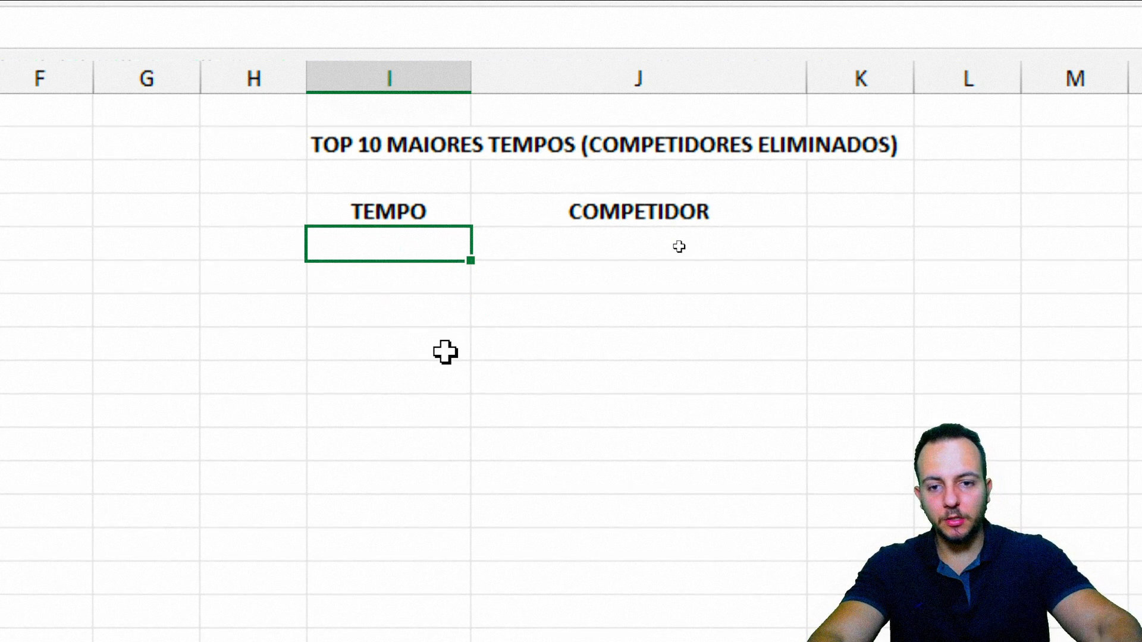
Enter the ranking numbers 1, 2, 3 and 4 in H5:H8, beside the TEMPO column.
key("Left")
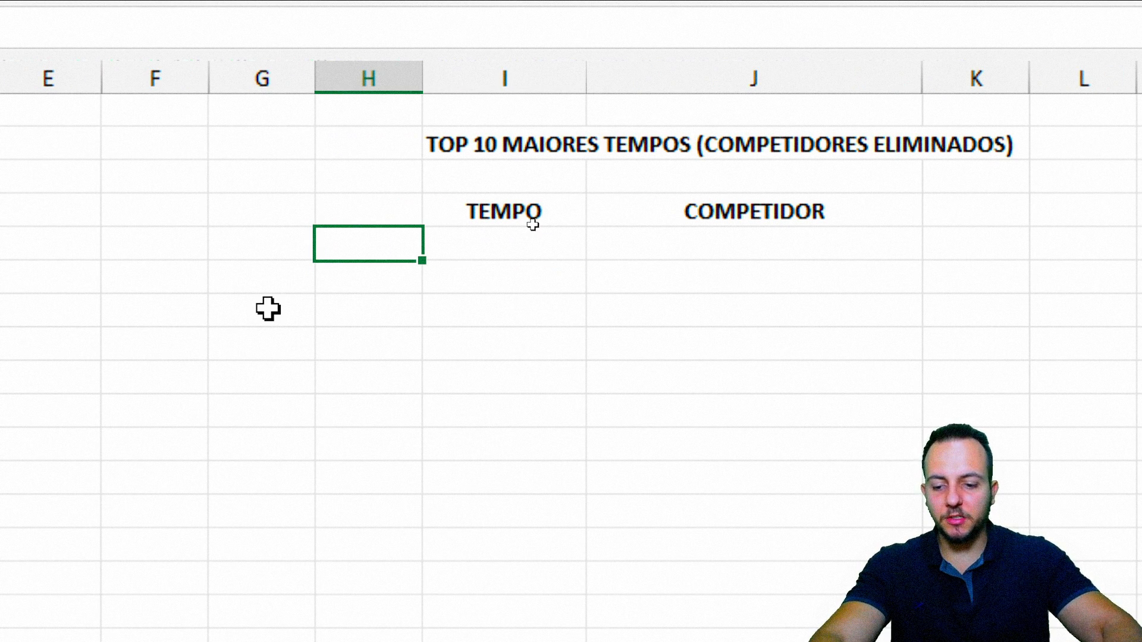
type("1")
key("Return")
type("2")
key("Return")
type("3")
key("Return")
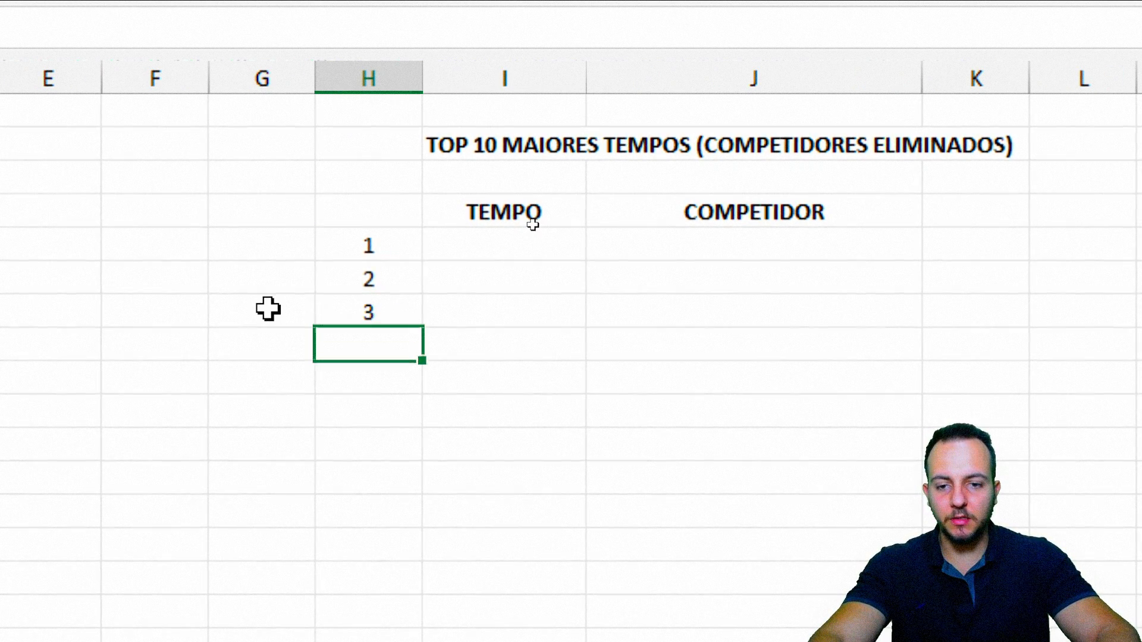
type("4")
key("Return")
Extend the ranking number series in column H down to 10 in H14.
left_click(545, 245)
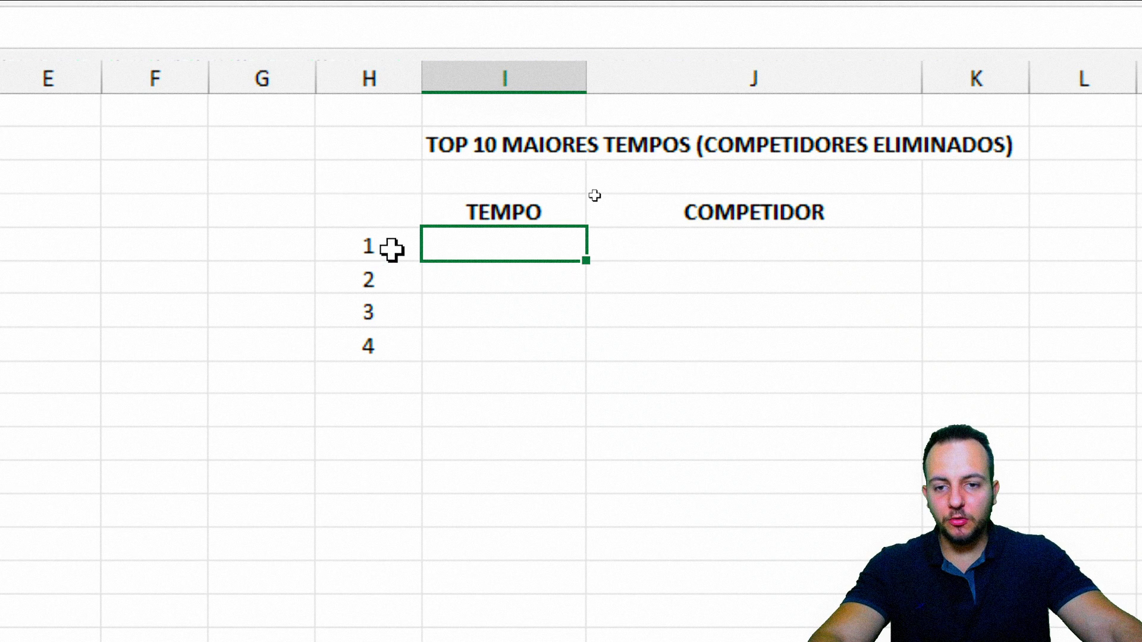
left_click_drag(392, 248, 403, 605)
left_click_drag(403, 565, 400, 523)
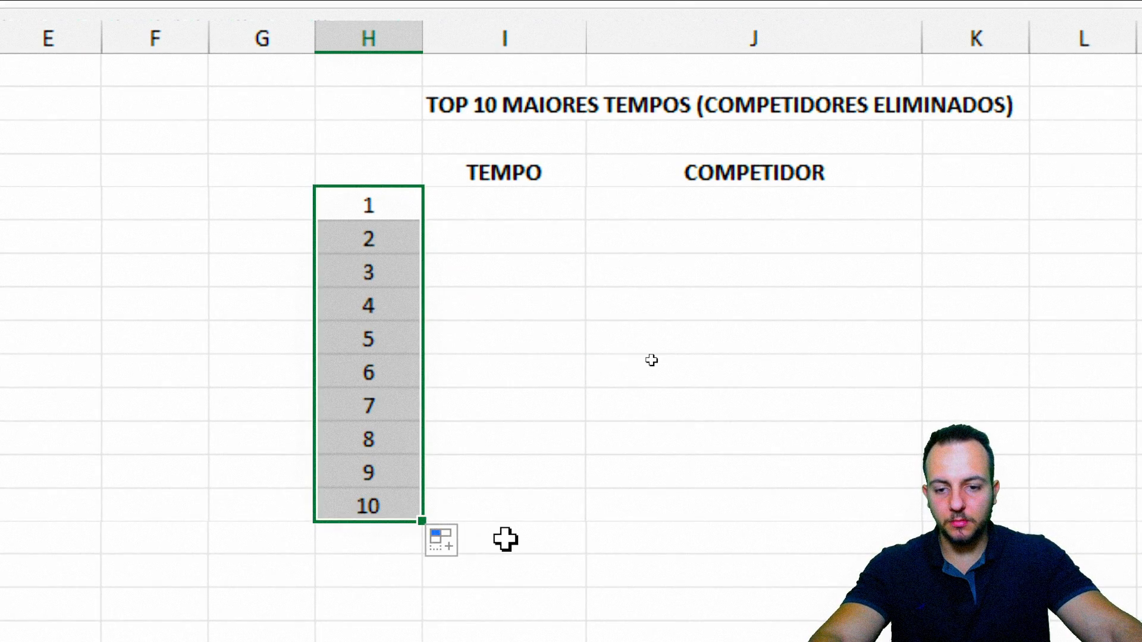
Enter a MAIOR formula in I5 with C:C as the array and H5 as k, and copy it down through rank 10.
left_click(553, 211)
type("=MAIOR")
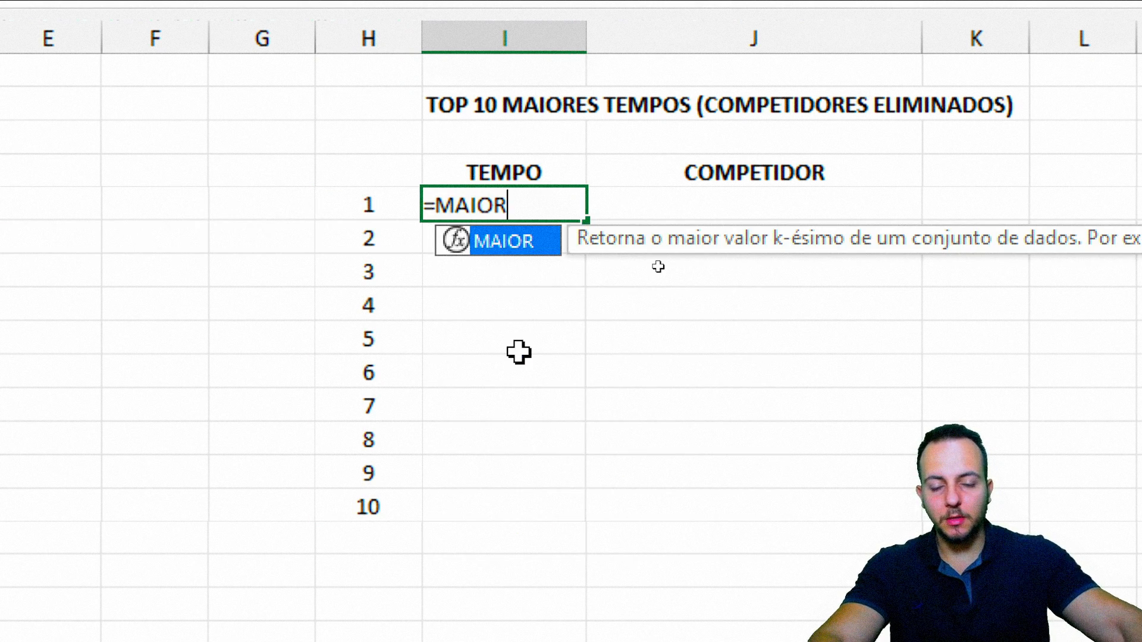
double_click(517, 243)
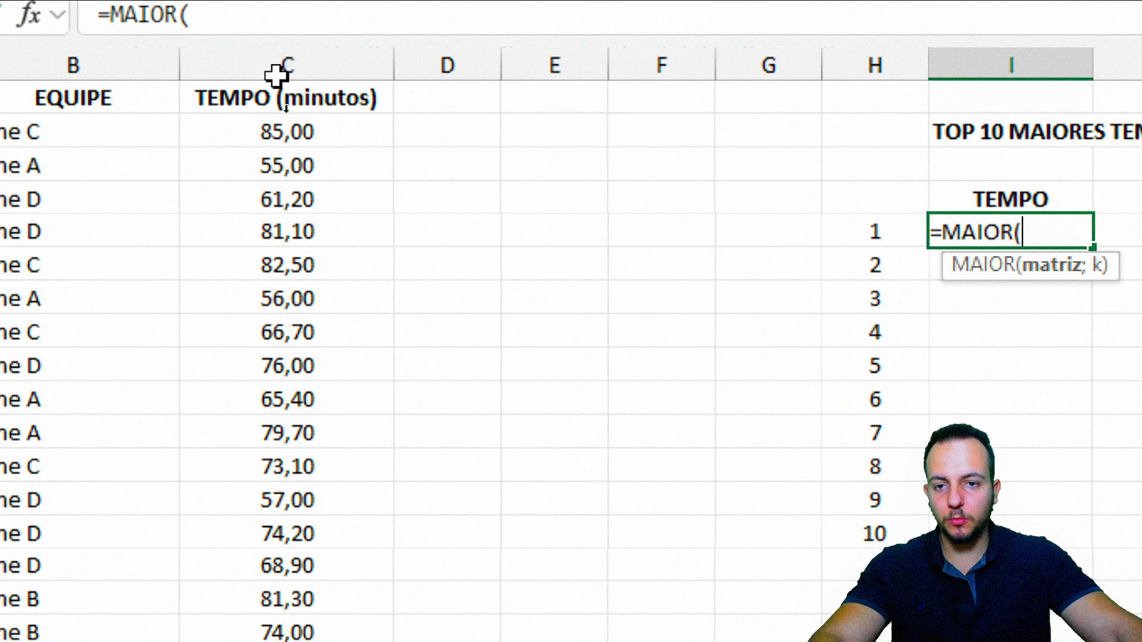
left_click(178, 54)
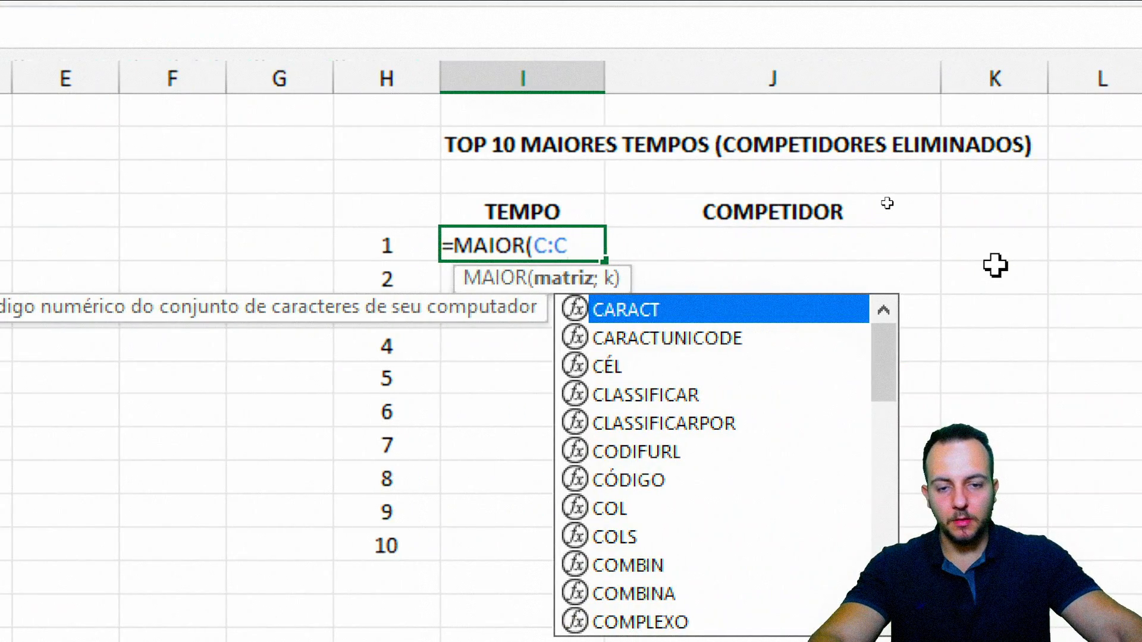
type(";")
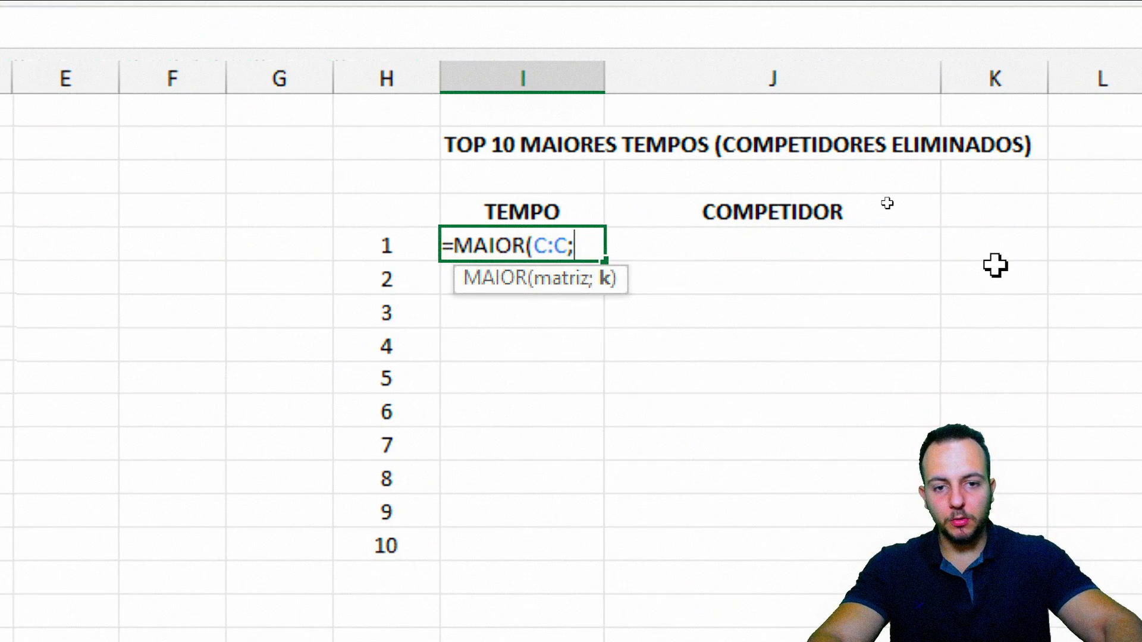
left_click(412, 244)
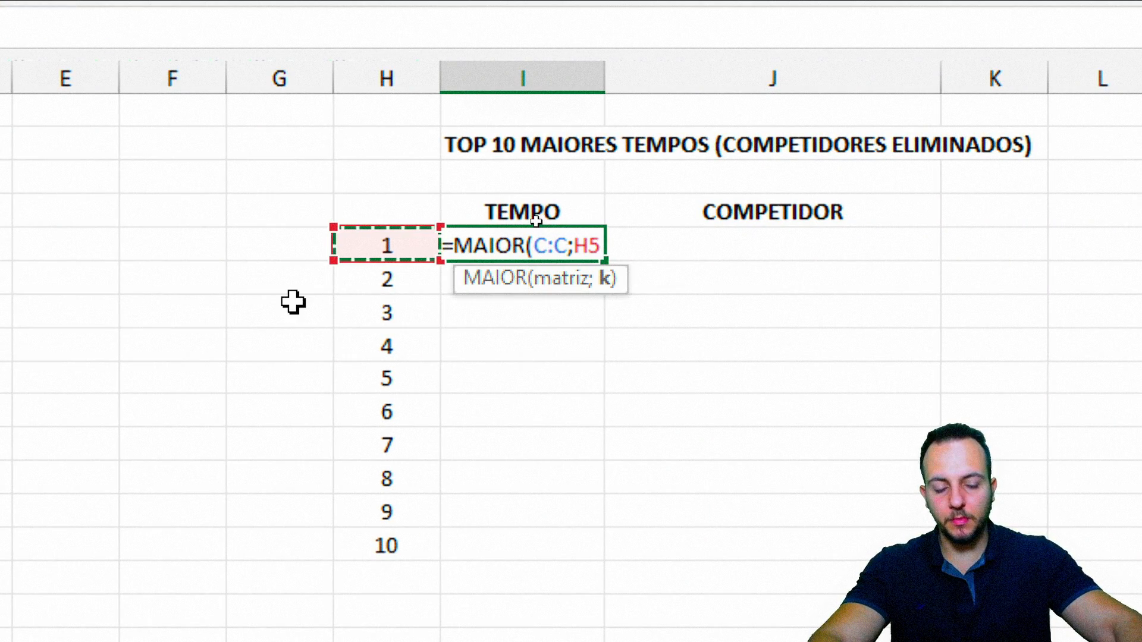
key("Return")
left_click(600, 244)
left_click_drag(604, 260, 536, 555)
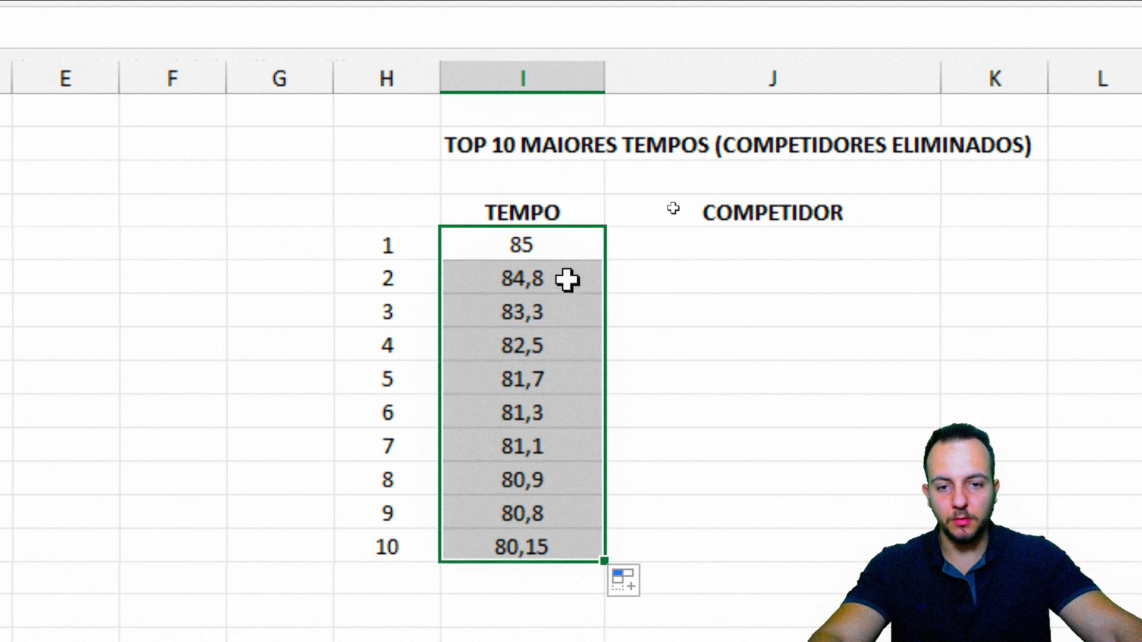
Review the ten longest times in I5:I14 and select J5, the first cell under COMPETIDOR.
left_click_drag(580, 242, 555, 544)
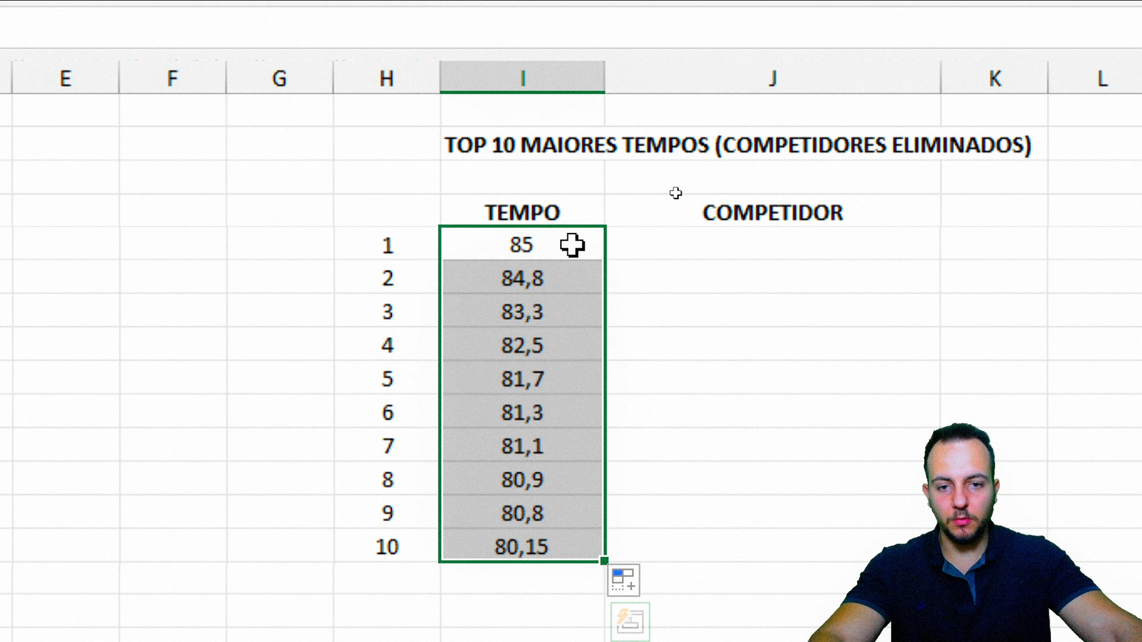
left_click_drag(573, 244, 550, 542)
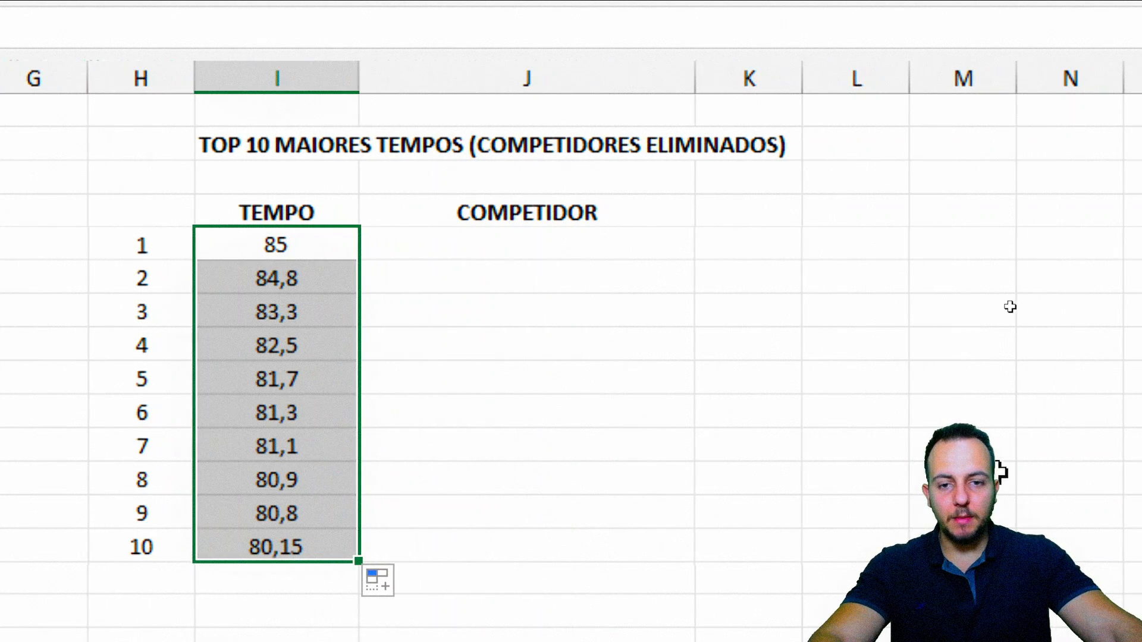
left_click(835, 255)
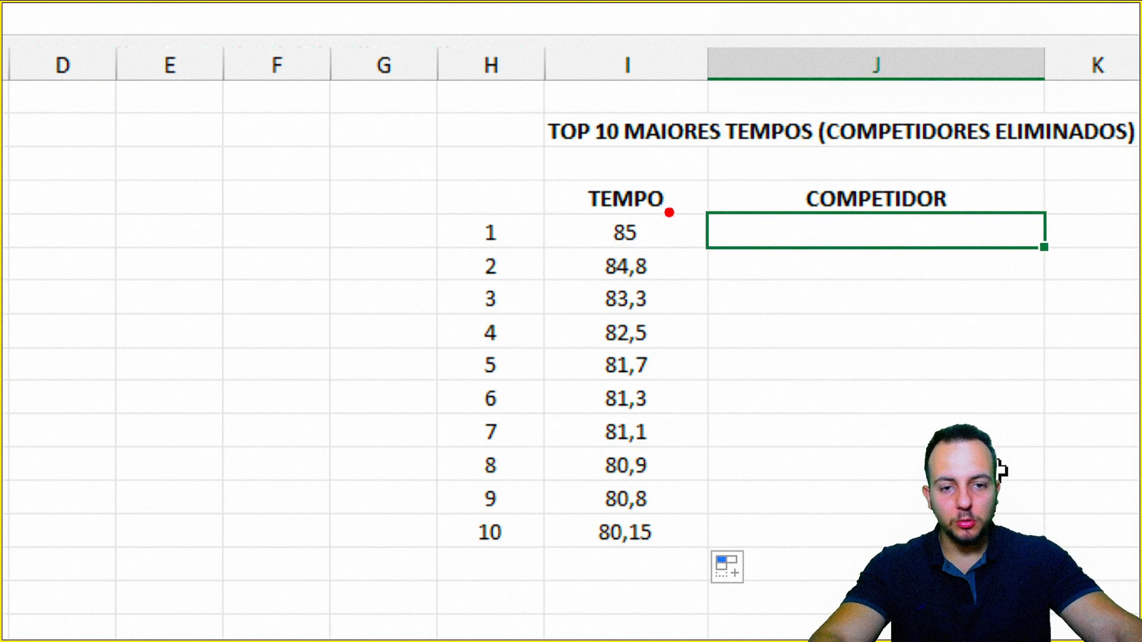
left_click_drag(669, 212, 671, 224)
left_click_drag(665, 278, 813, 255)
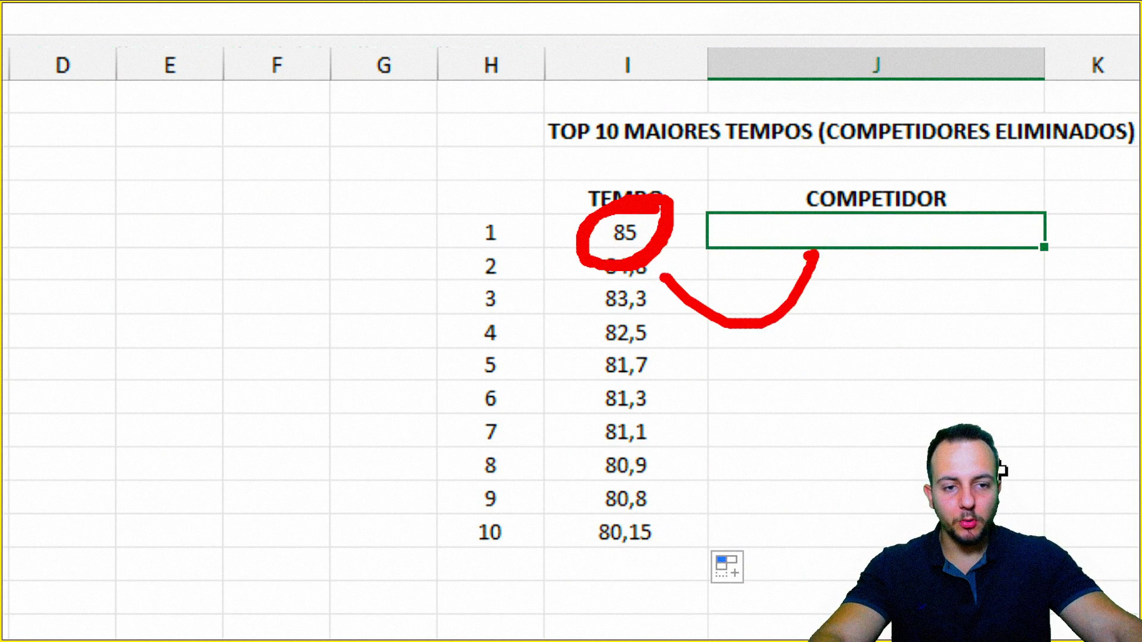
mouse_move(928, 207)
left_mouse_down()
mouse_move(854, 244)
mouse_move(821, 195)
left_mouse_up()
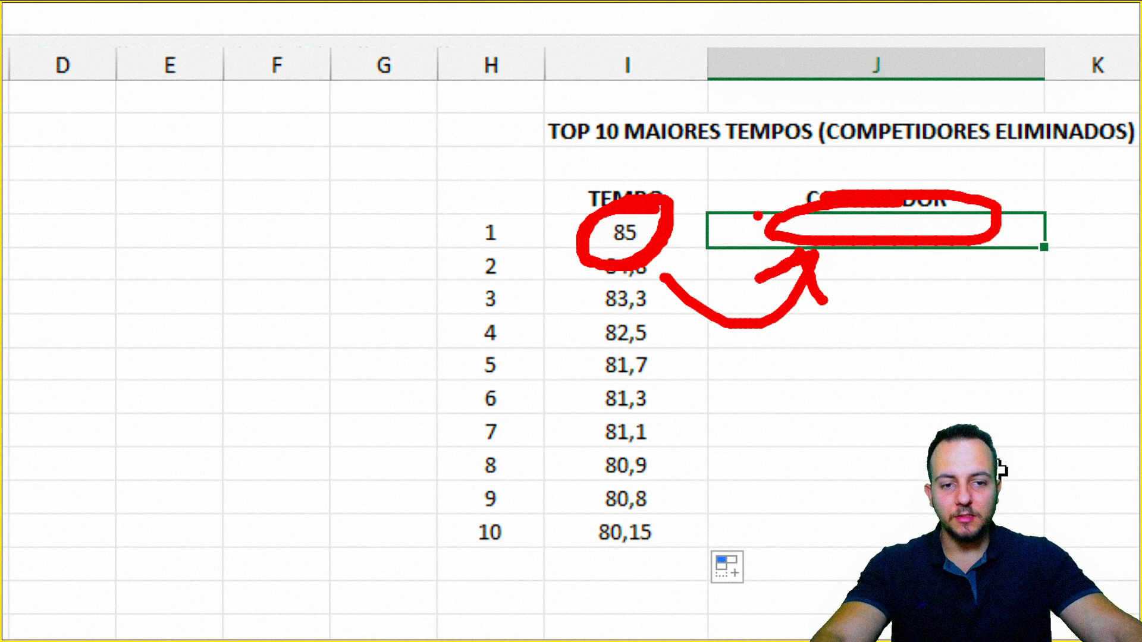
key("Escape")
key("ctrl+2")
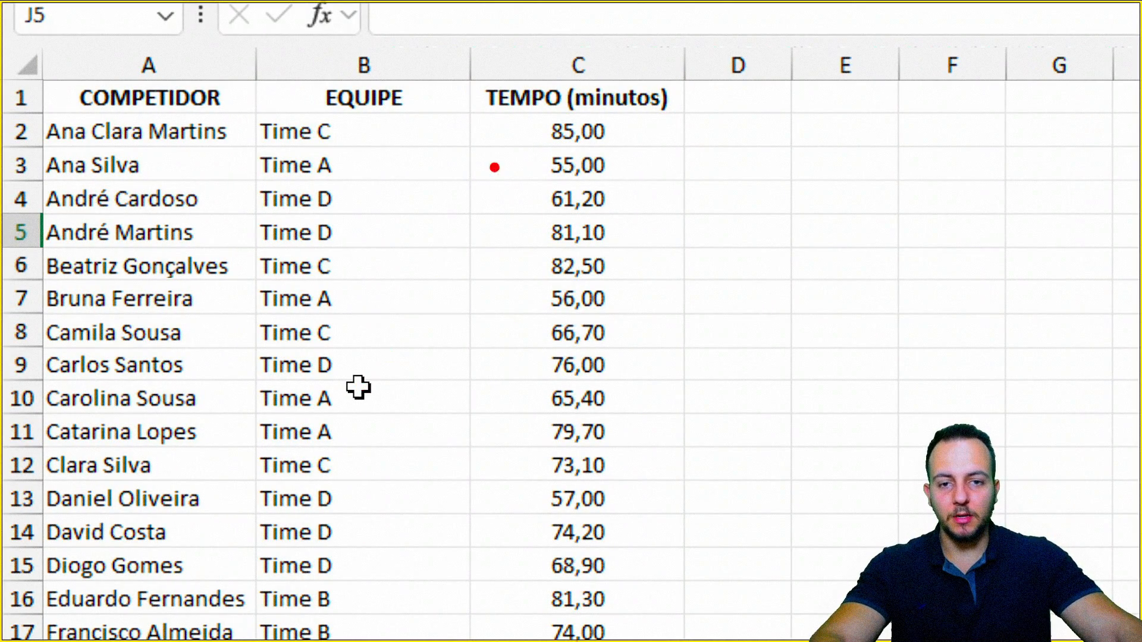
mouse_move(466, 77)
left_mouse_down()
mouse_move(684, 395)
mouse_move(683, 624)
left_mouse_up()
left_click_drag(913, 132, 666, 132)
left_click_drag(883, 198, 633, 198)
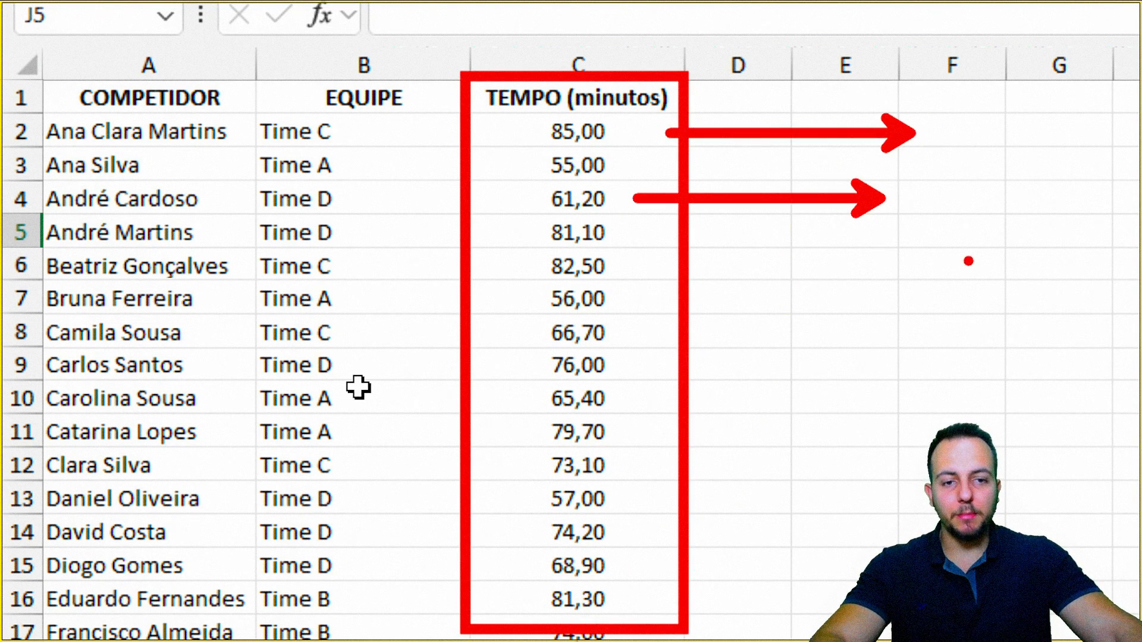
left_click_drag(956, 261, 636, 261)
key("ctrl+z")
key("ctrl+z")
key("ctrl+z")
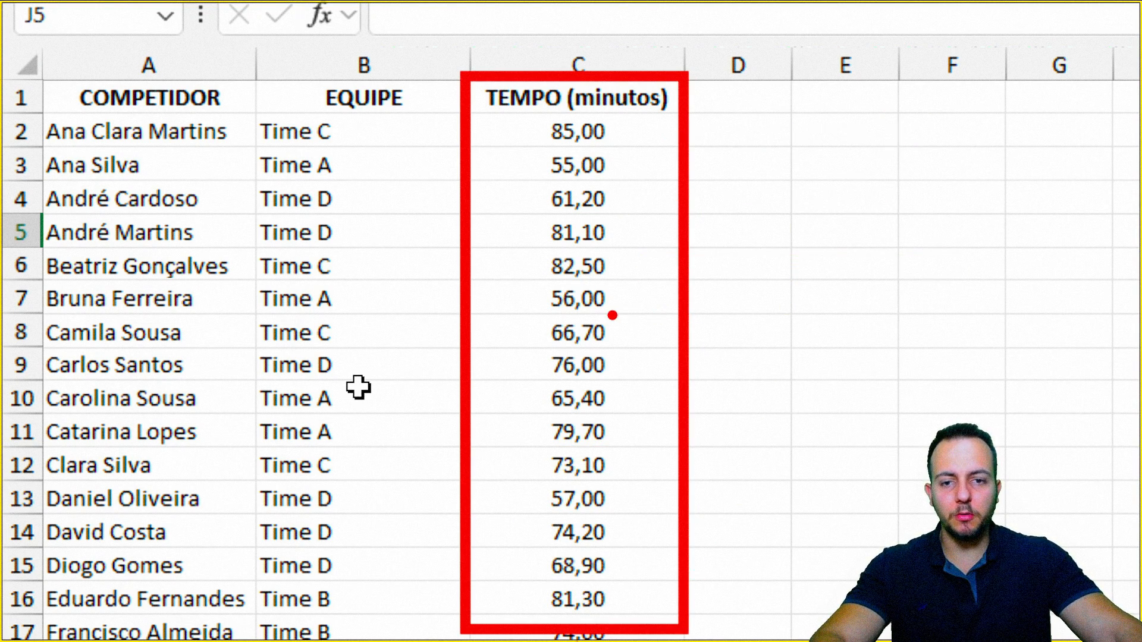
left_click_drag(383, 165, 554, 166)
left_click_drag(360, 229, 568, 229)
left_click_drag(354, 294, 605, 294)
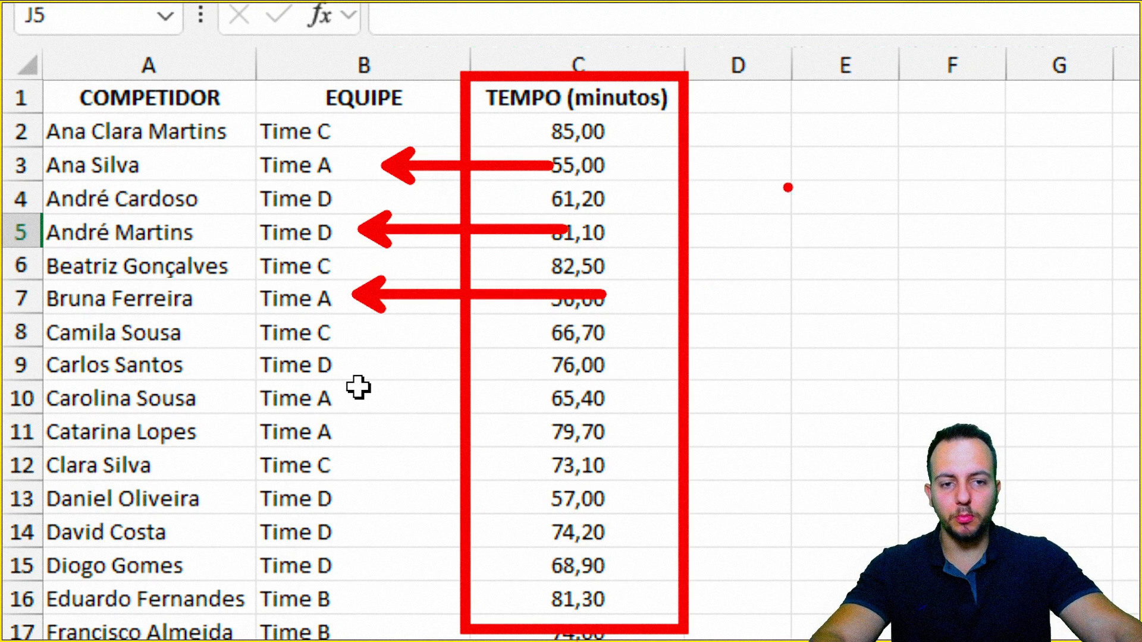
left_click_drag(764, 179, 876, 103)
key("ctrl+z")
left_click_drag(789, 293, 937, 200)
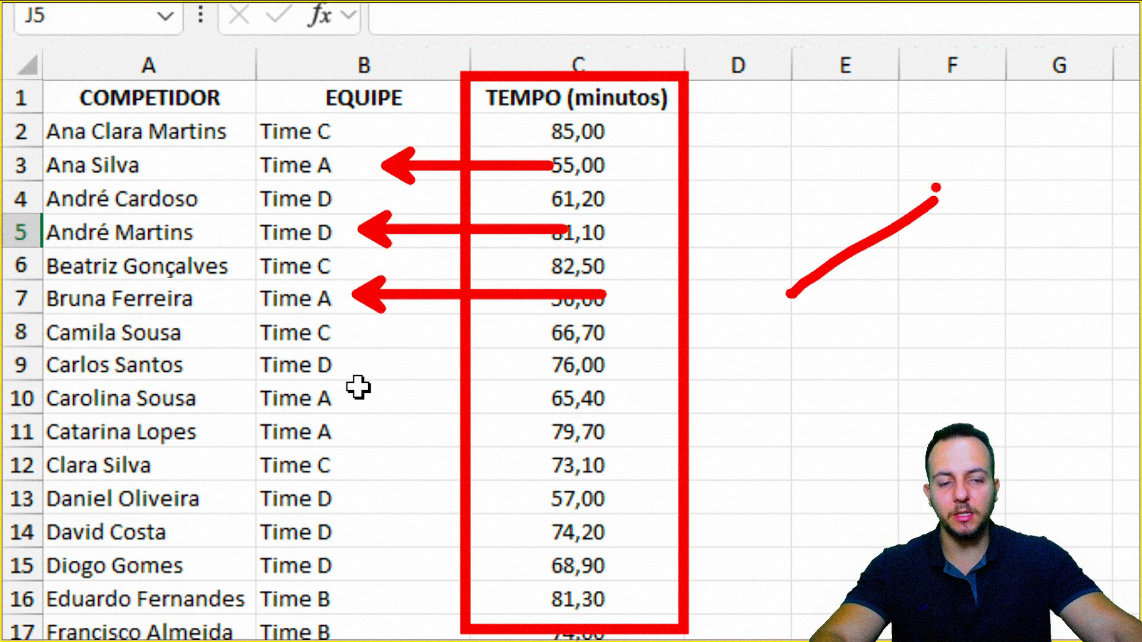
left_click_drag(797, 189, 914, 302)
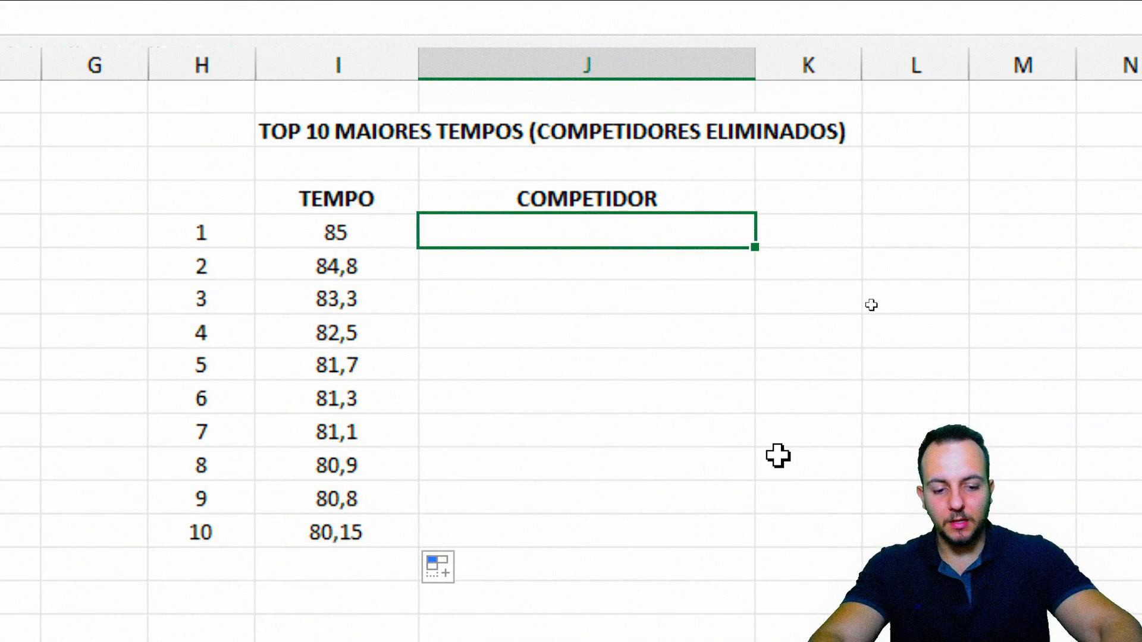
Enter a PROCX formula in J5 looking up I5 in C:C and returning from A:A, and copy it down to J14.
type("=PROCX")
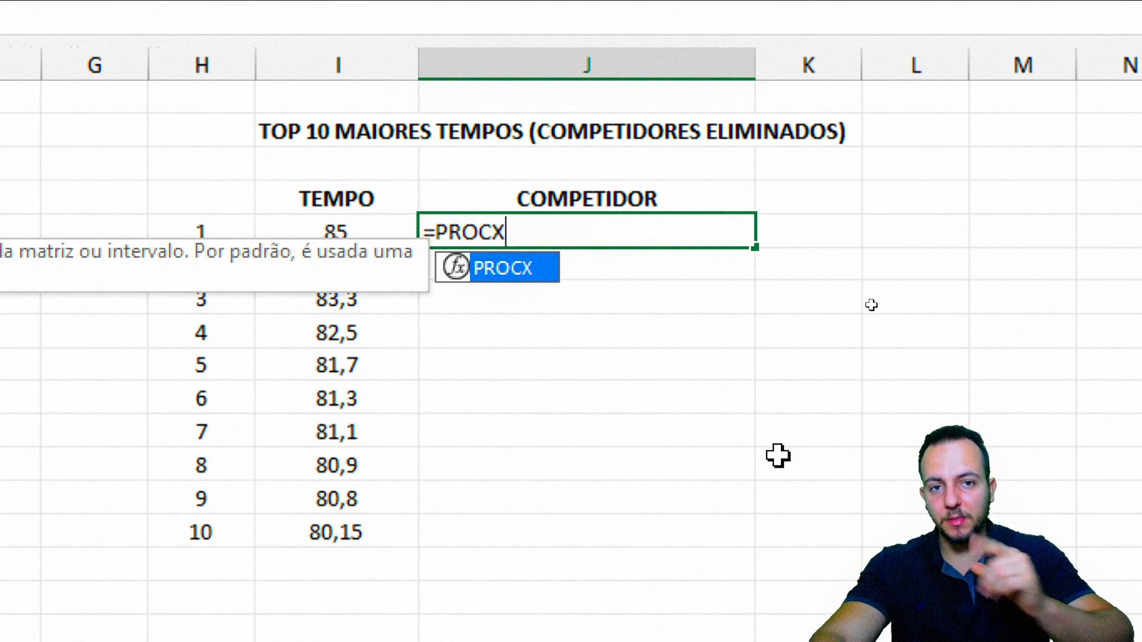
double_click(504, 272)
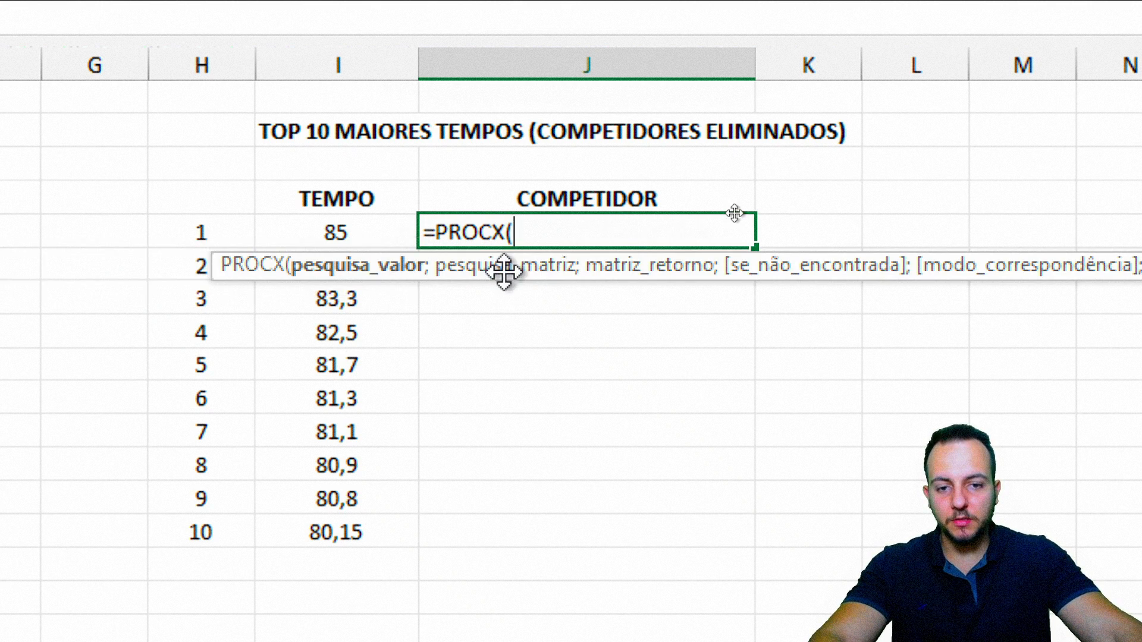
left_click(332, 230)
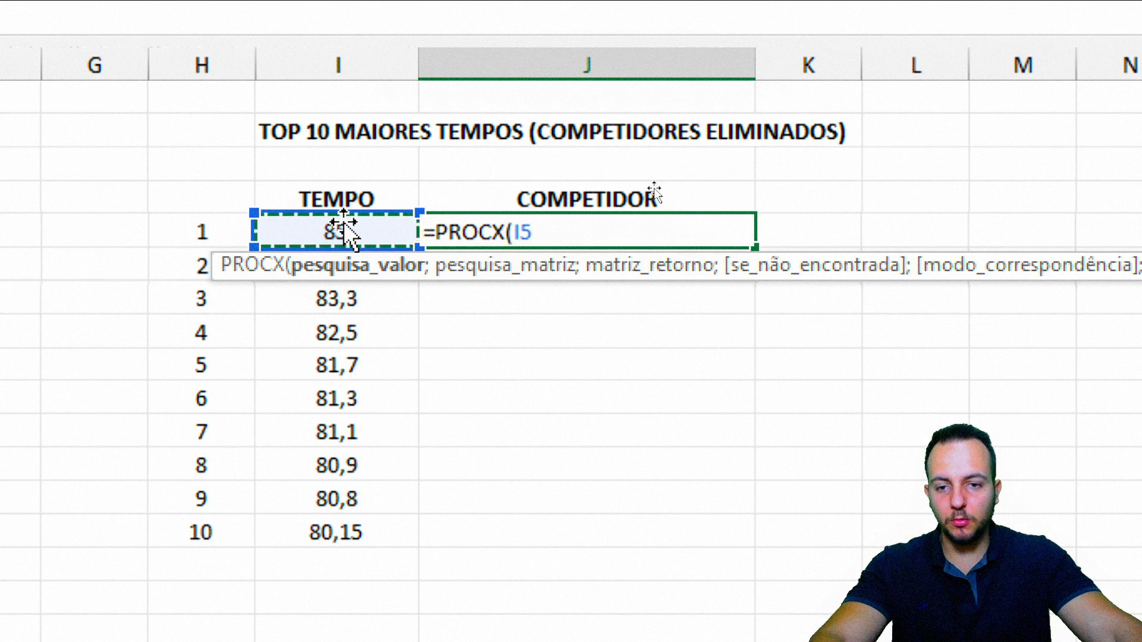
type(";")
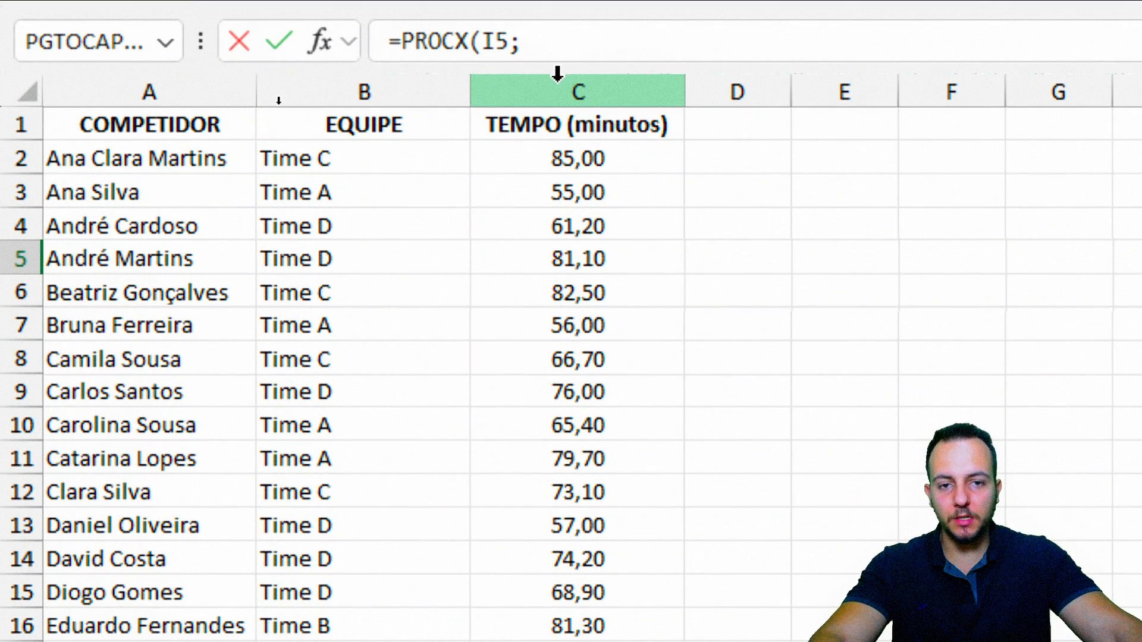
left_click(555, 65)
type(";")
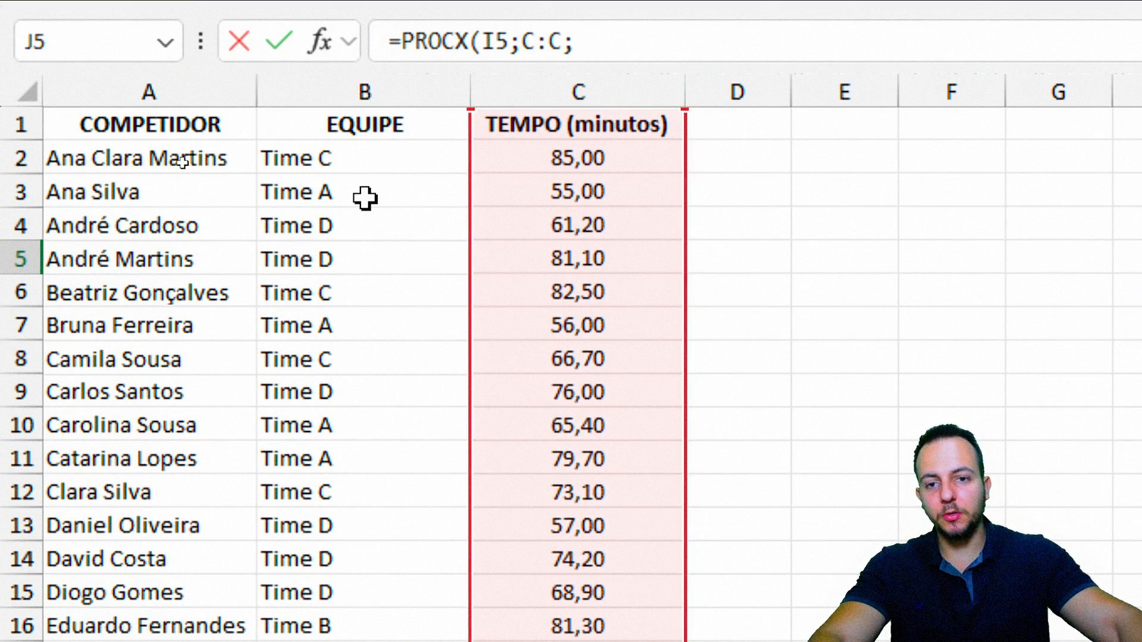
left_click(175, 88)
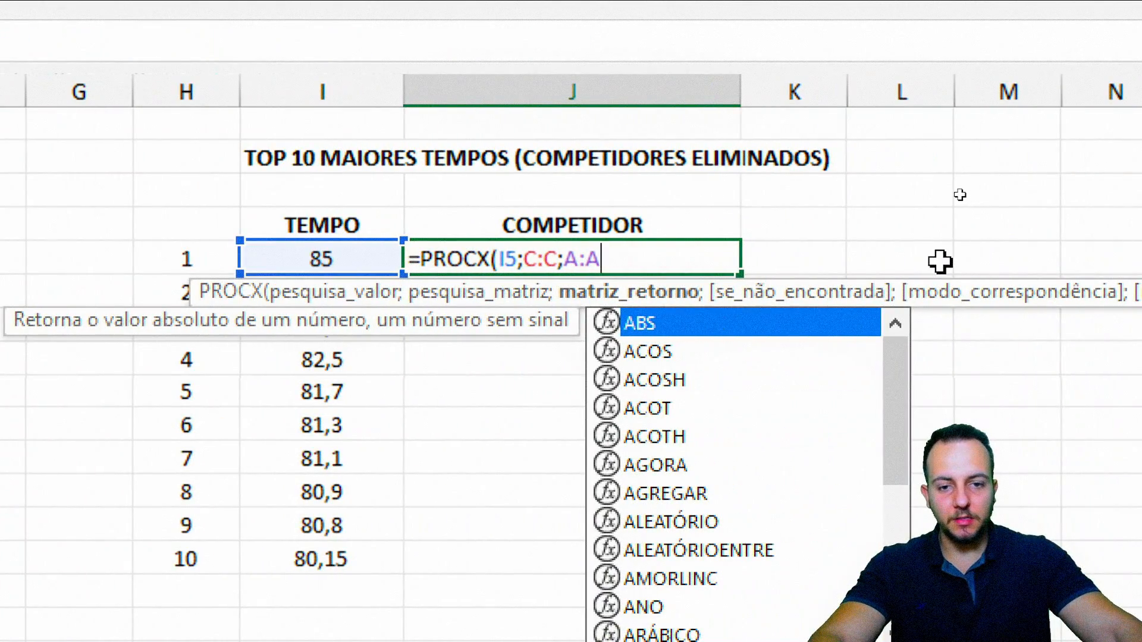
key("Return")
left_click(588, 262)
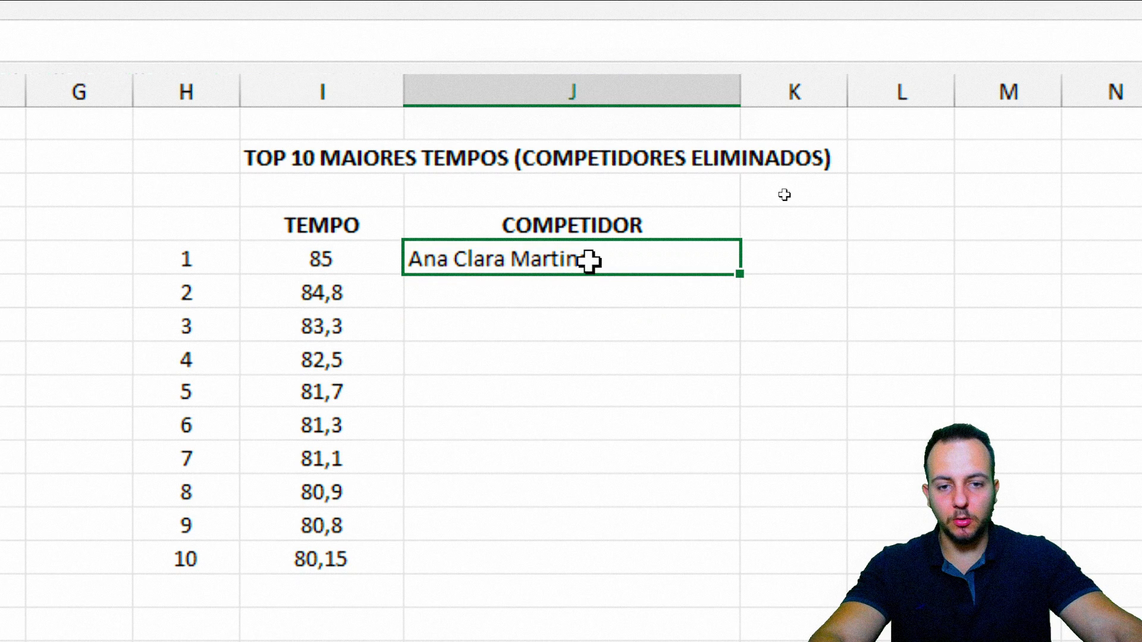
left_click_drag(737, 276, 655, 562)
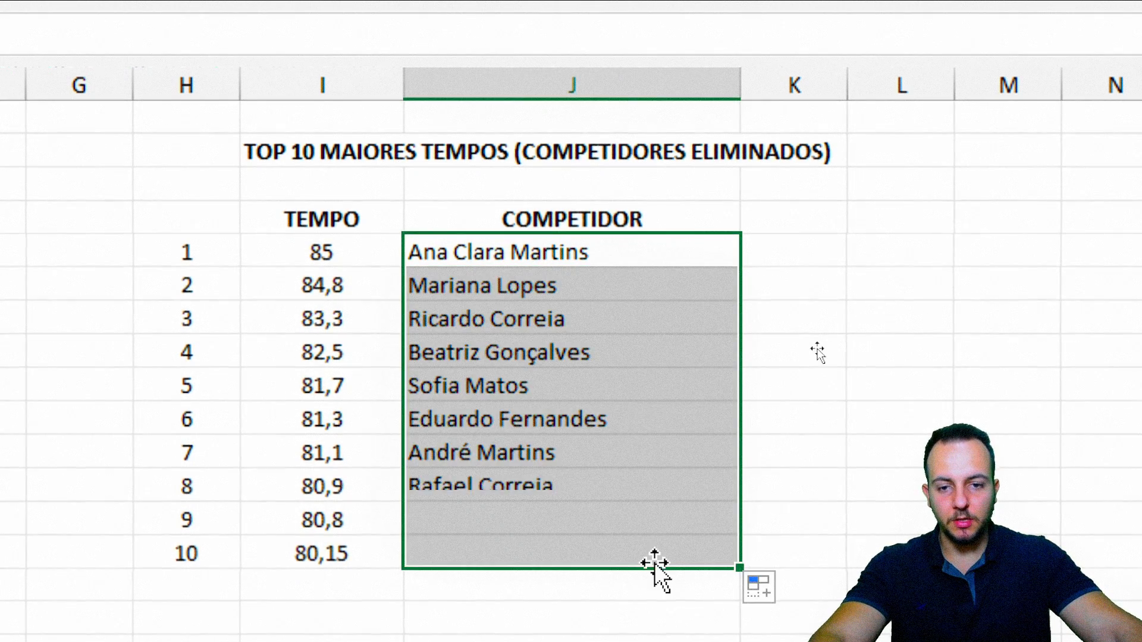
Examine the competitors returned for each of the ten ranked times in the TOP 10 MAIORES TEMPOS table.
left_click(577, 154)
left_click(534, 187)
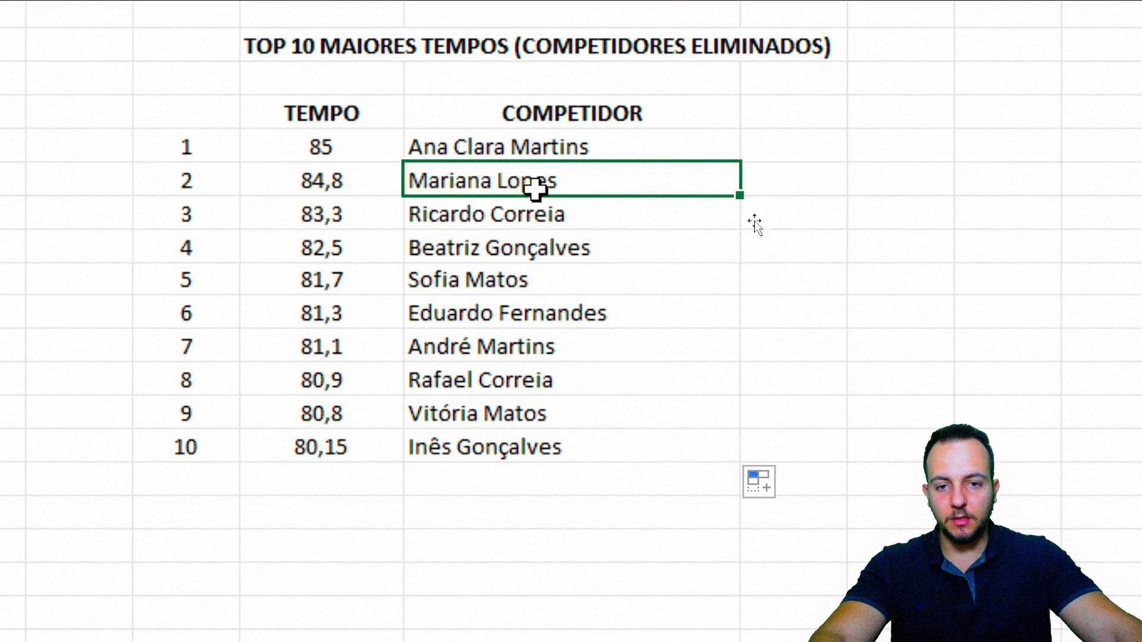
key("shift+space")
left_click(518, 214)
key("shift+space")
left_click(543, 257)
left_click(517, 316)
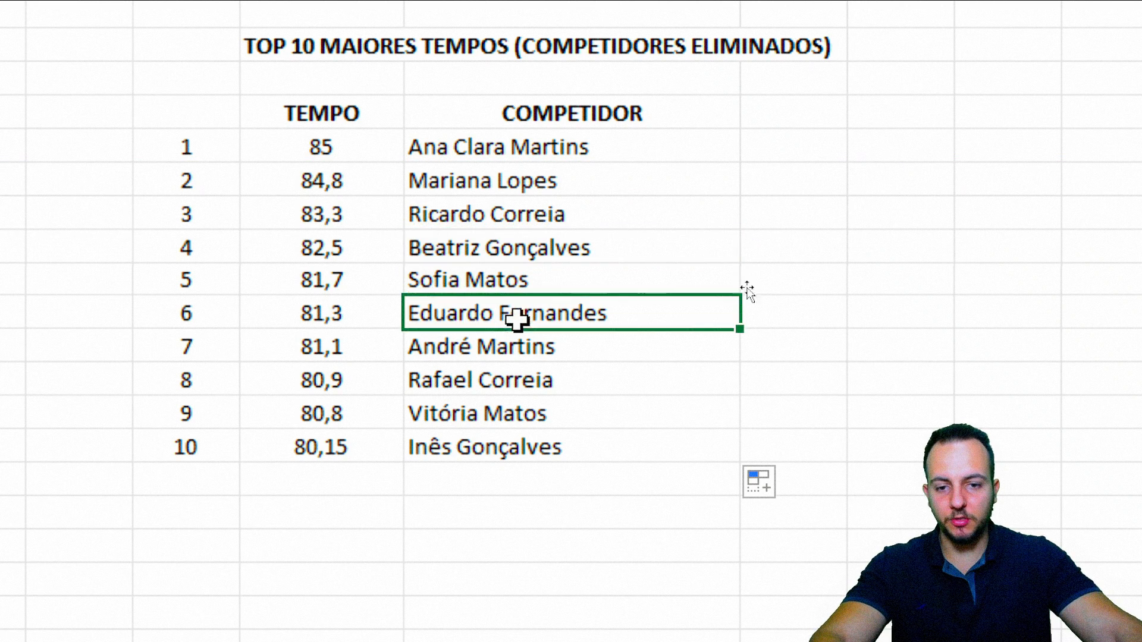
left_click(508, 440)
left_click_drag(213, 123, 497, 479)
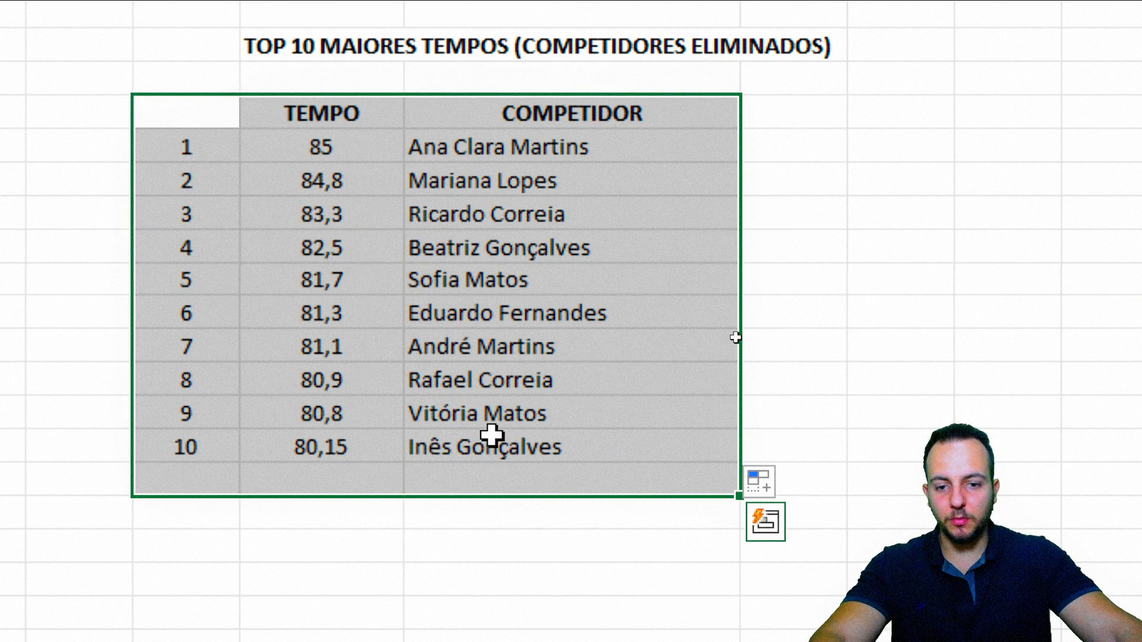
left_click(345, 128)
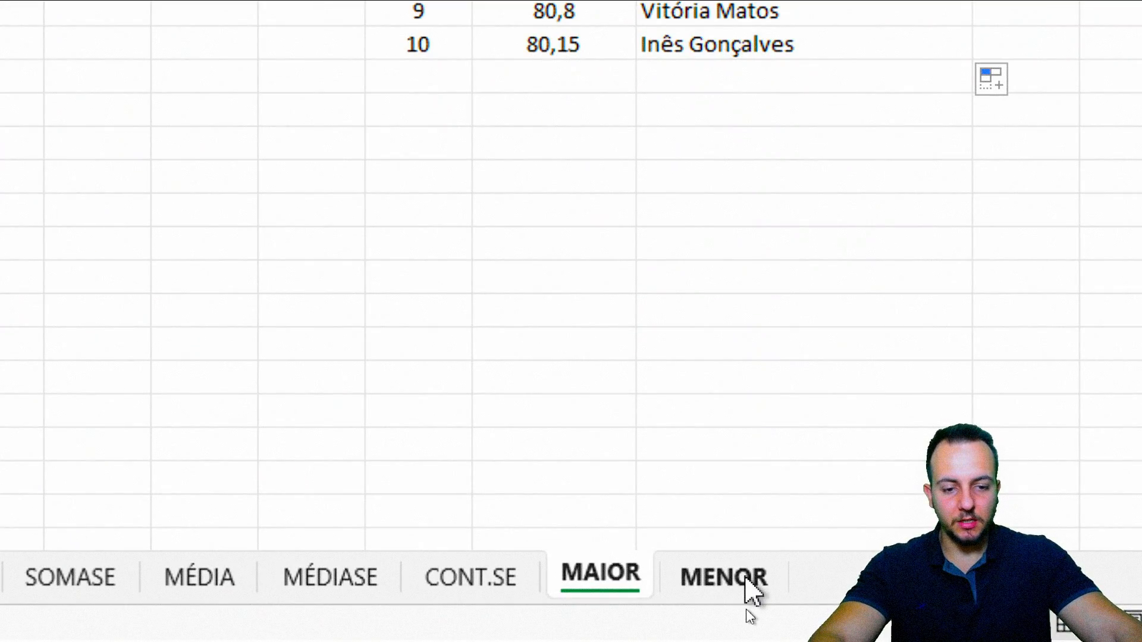
Switch to the MENOR sheet and look through its list of competitors, teams and times.
left_click(746, 580)
scroll(405, 357, "down", 11)
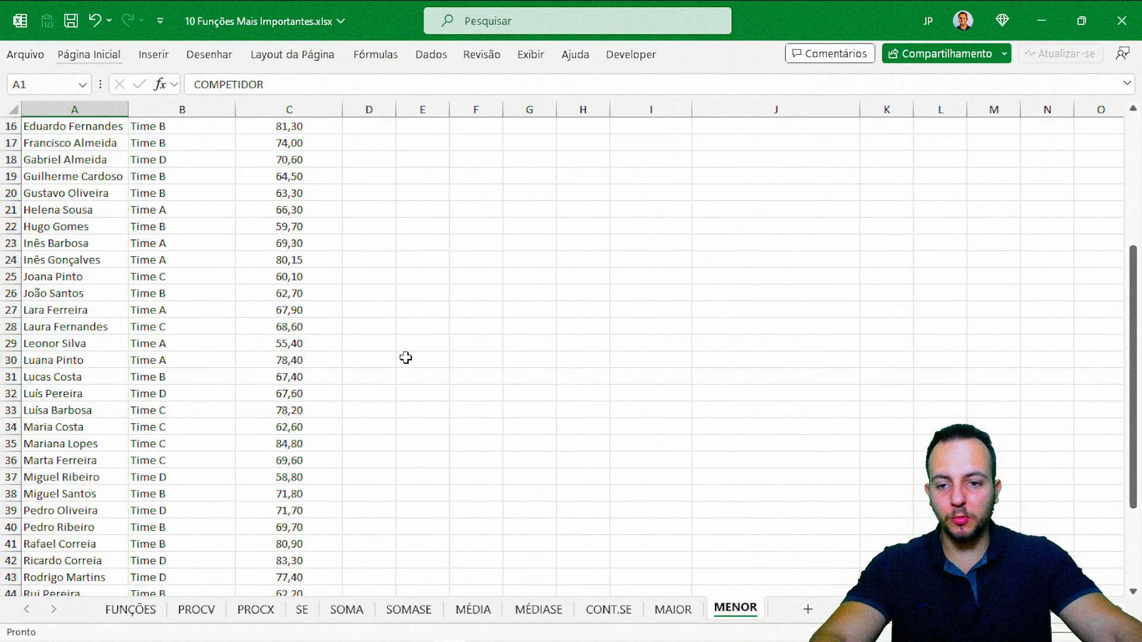
scroll(405, 357, "up", 11)
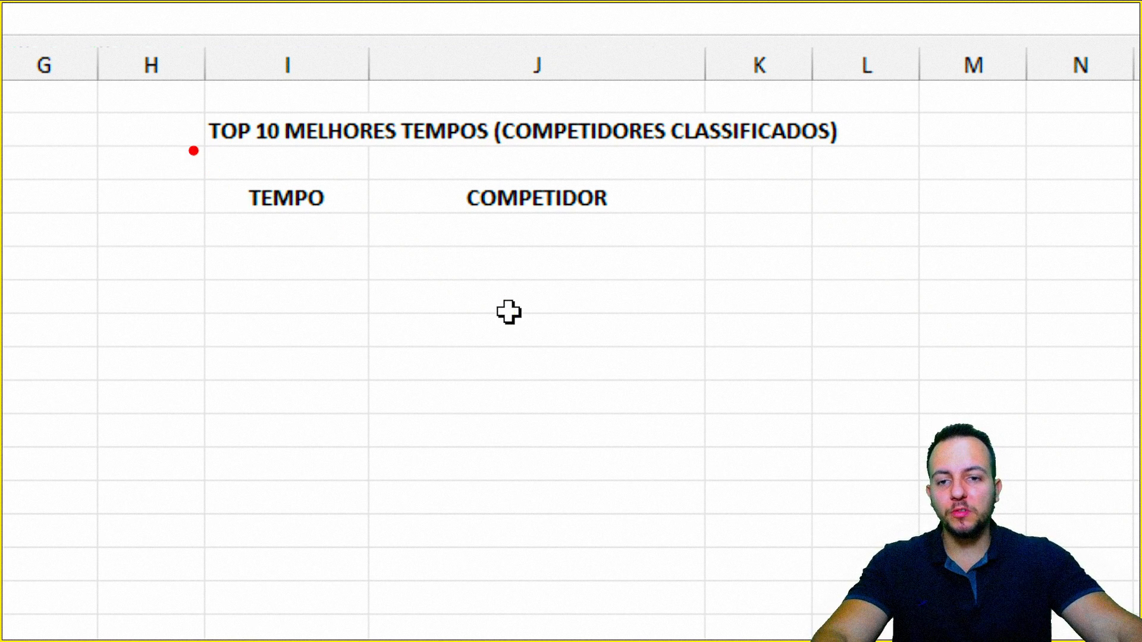
mouse_move(190, 150)
left_mouse_down()
mouse_move(849, 173)
mouse_move(901, 150)
left_mouse_up()
mouse_move(873, 91)
left_mouse_down()
mouse_move(471, 67)
mouse_move(466, 152)
mouse_move(428, 110)
left_mouse_up()
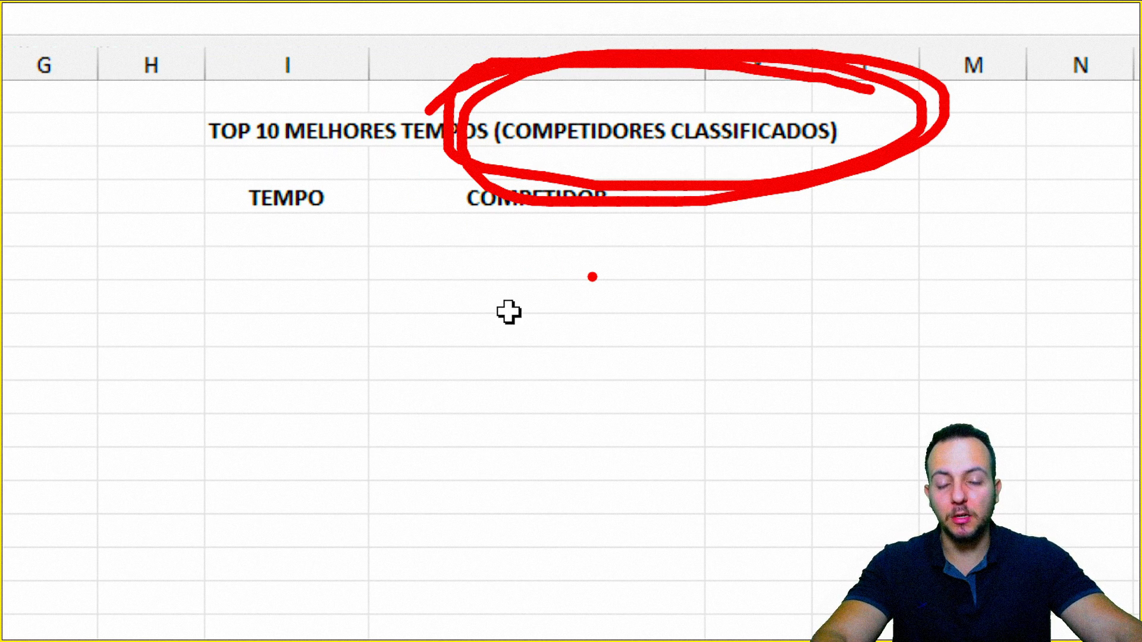
key("e")
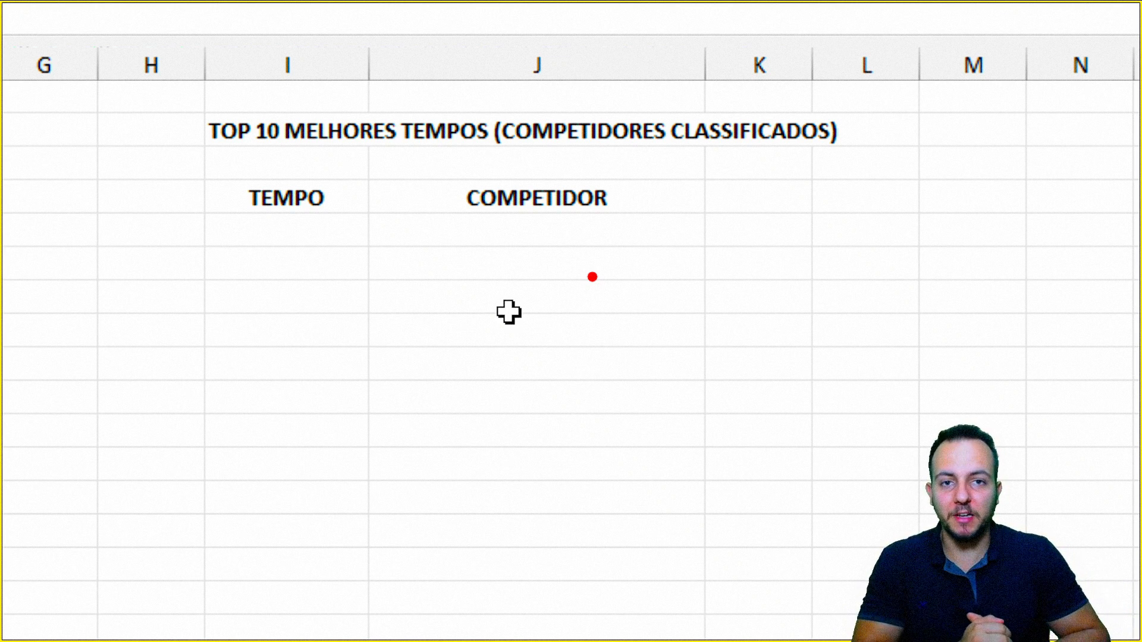
key("Escape")
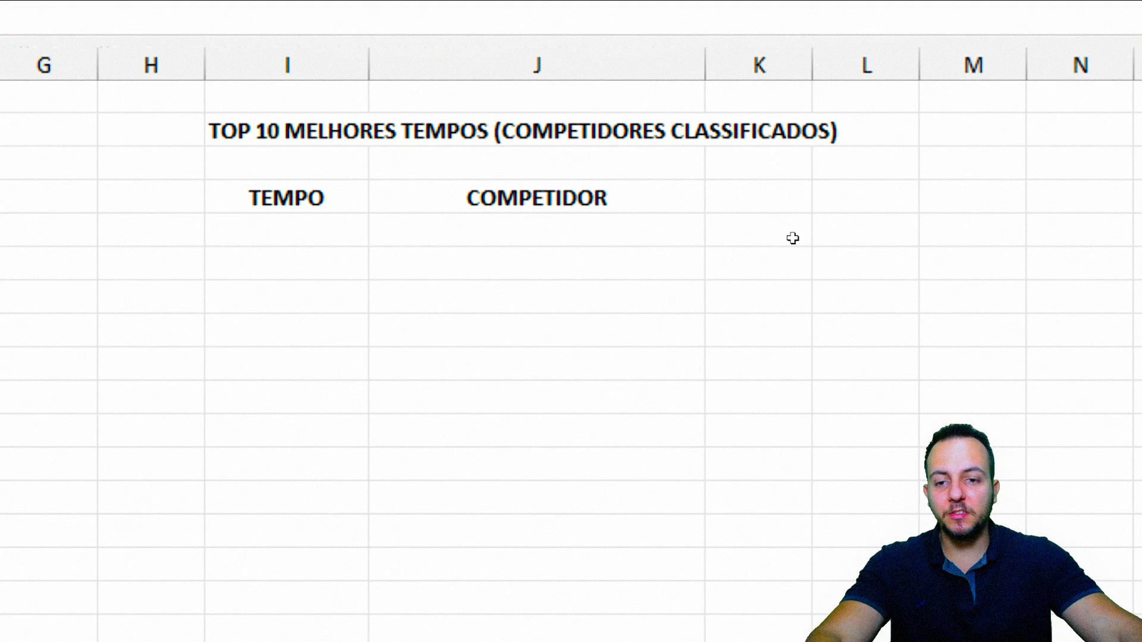
left_click(172, 230)
left_click(254, 238)
type("=")
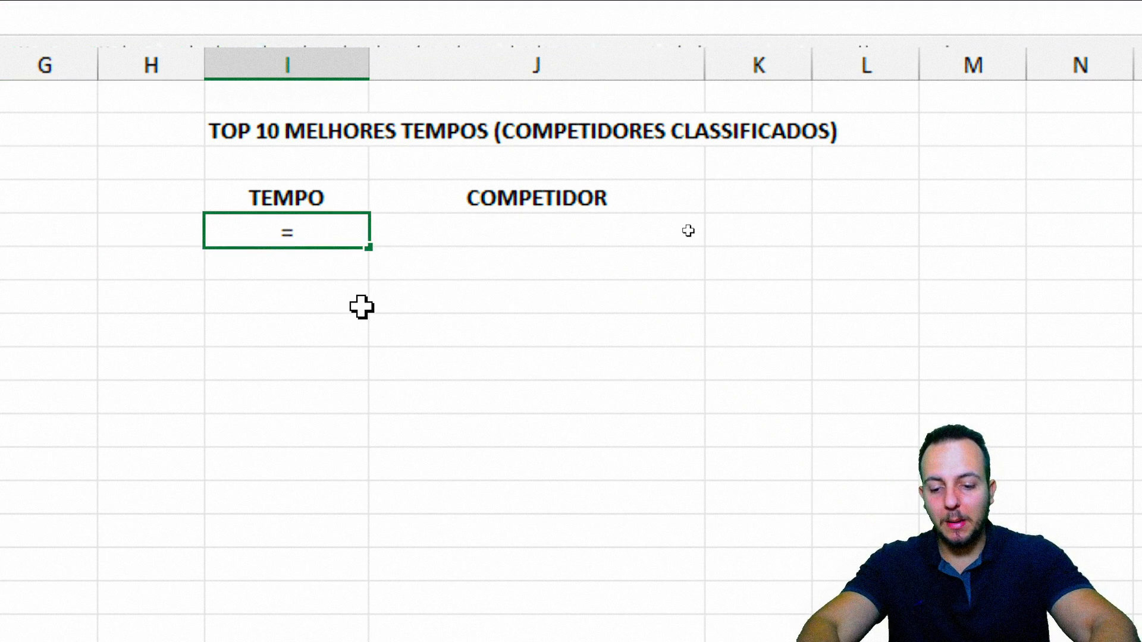
type("MENOR")
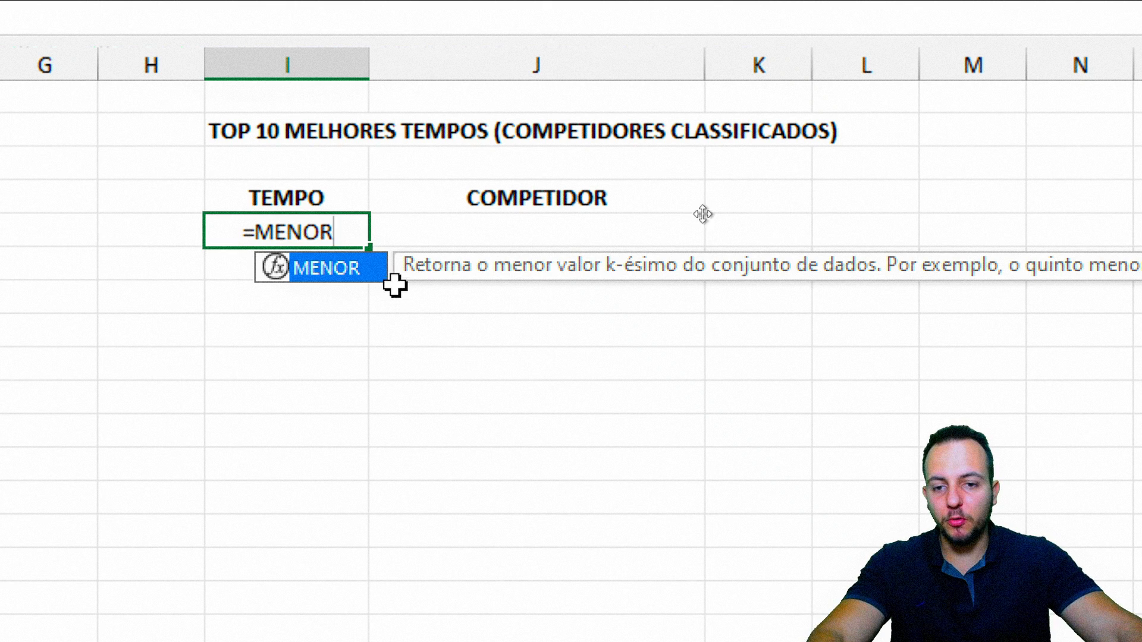
double_click(349, 269)
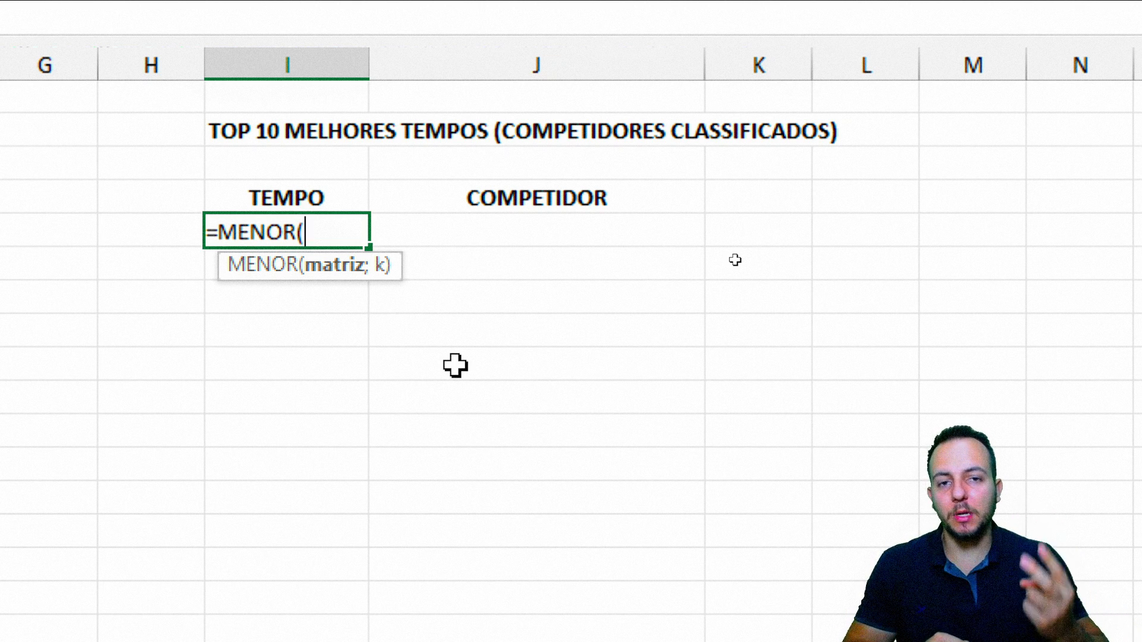
key("Escape")
Enter the ranking numbers 1 and 2 in H5:H6 and extend the series down to 10 in H14.
key("Left")
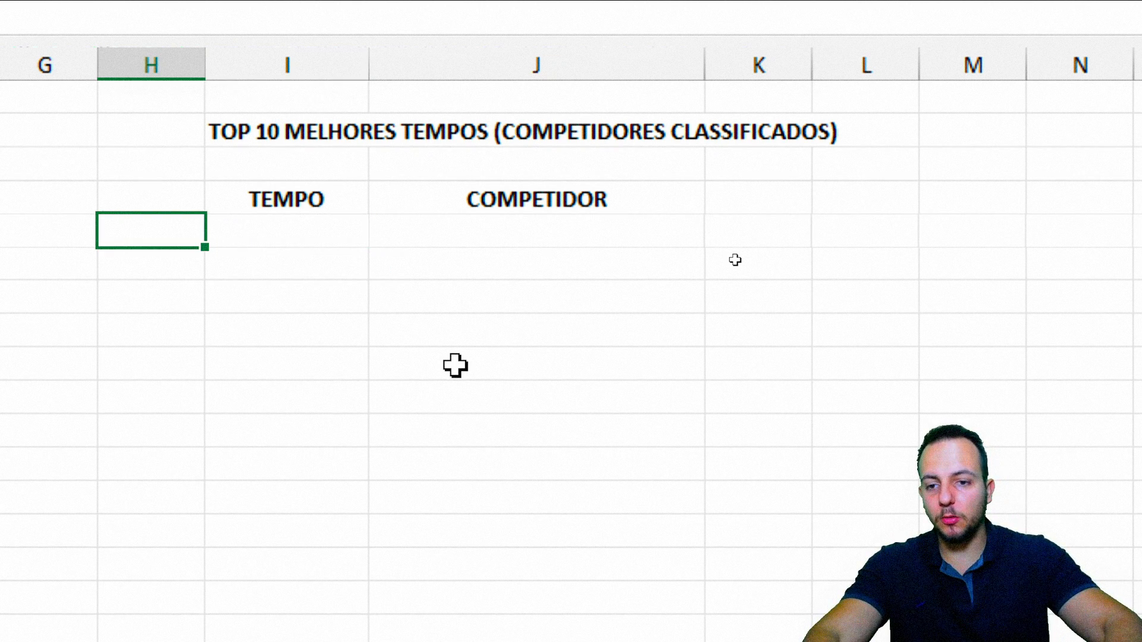
type("1")
key("Return")
type("2")
key("Up")
key("shift+Down")
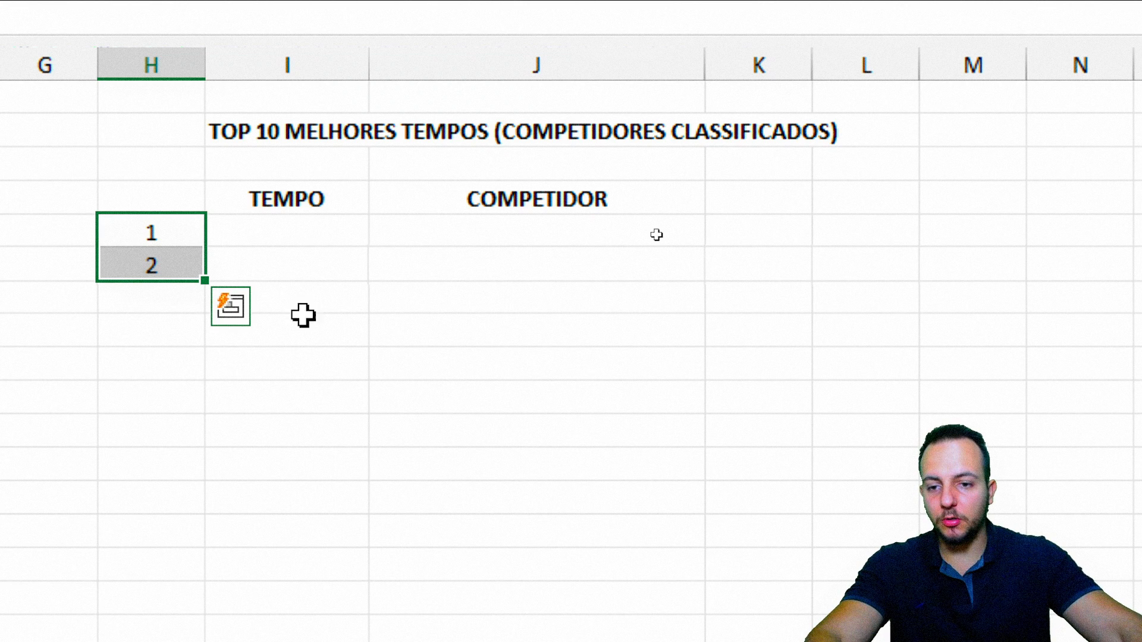
left_click_drag(211, 278, 202, 546)
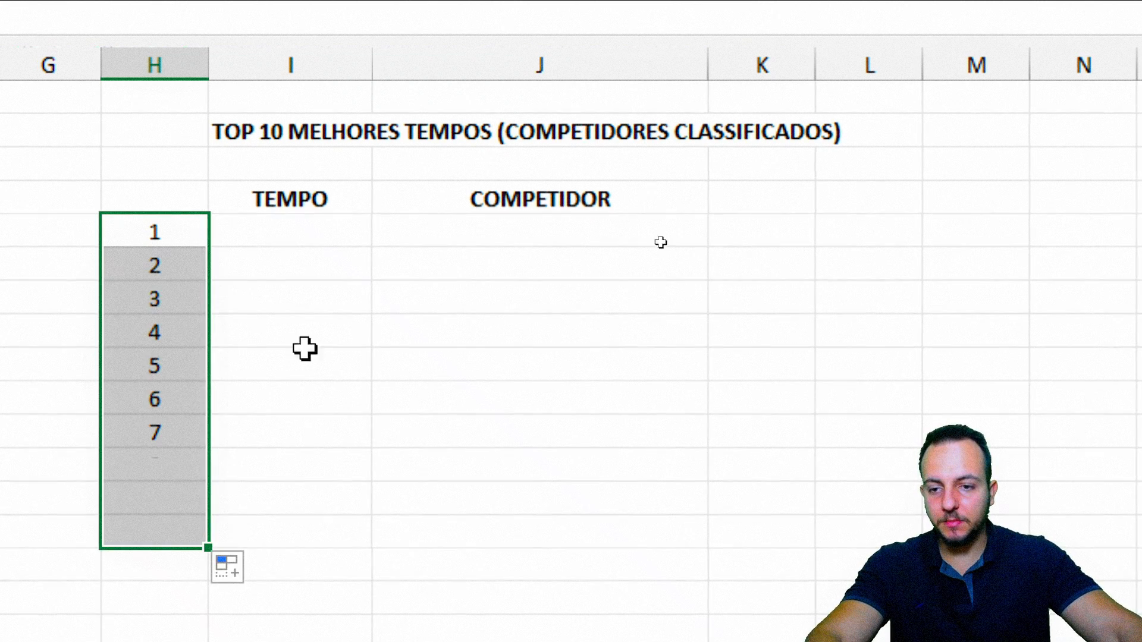
Enter a MENOR formula in I5 using C:C as the array and H5 as k, and copy it down to I14.
left_click(325, 229)
type("=MAIOR")
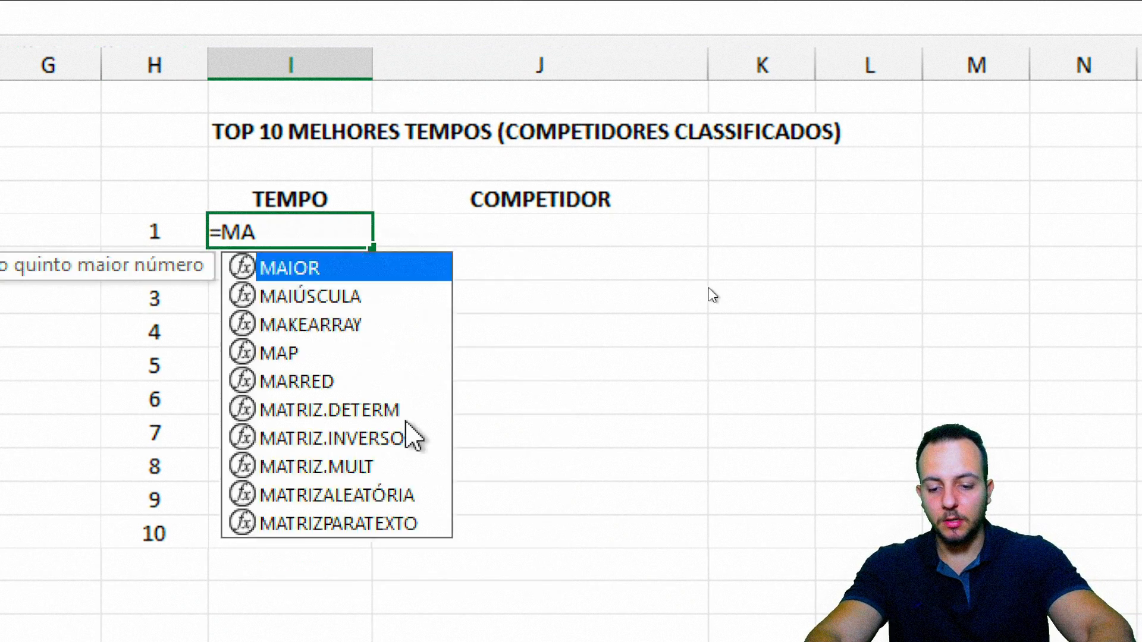
key("BackSpace")
key("BackSpace")
key("BackSpace")
key("BackSpace")
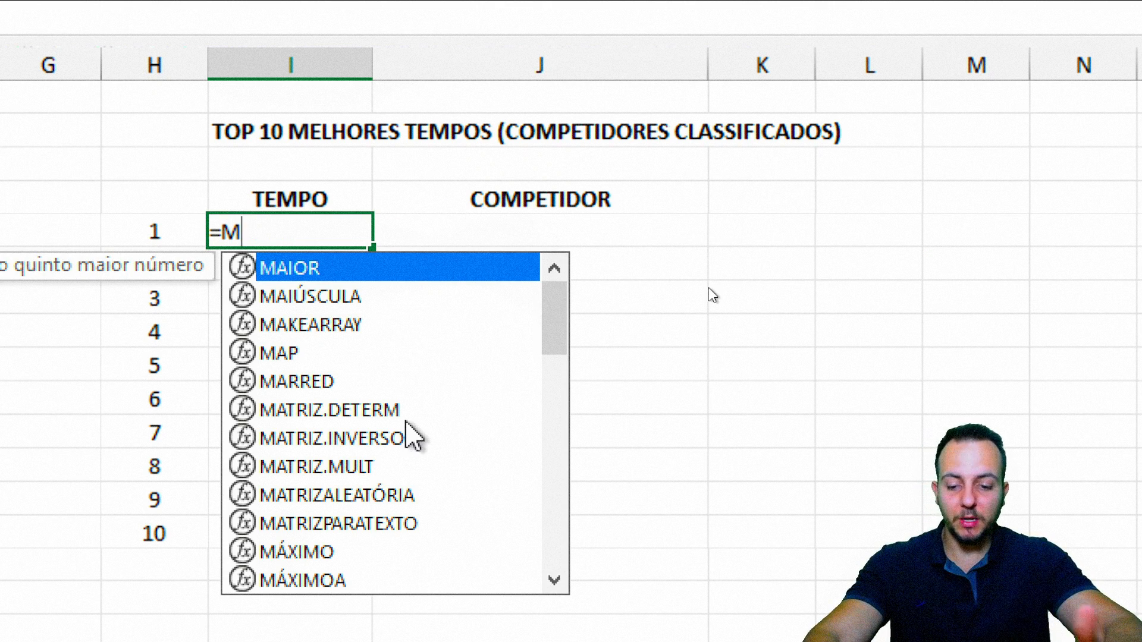
type("ENOR")
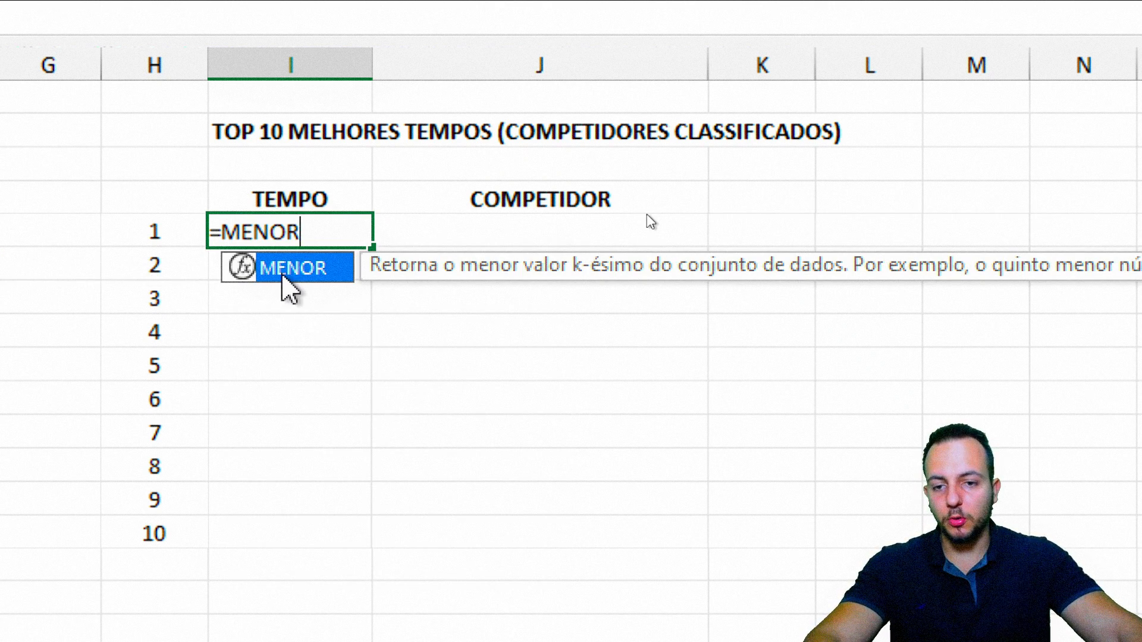
double_click(282, 268)
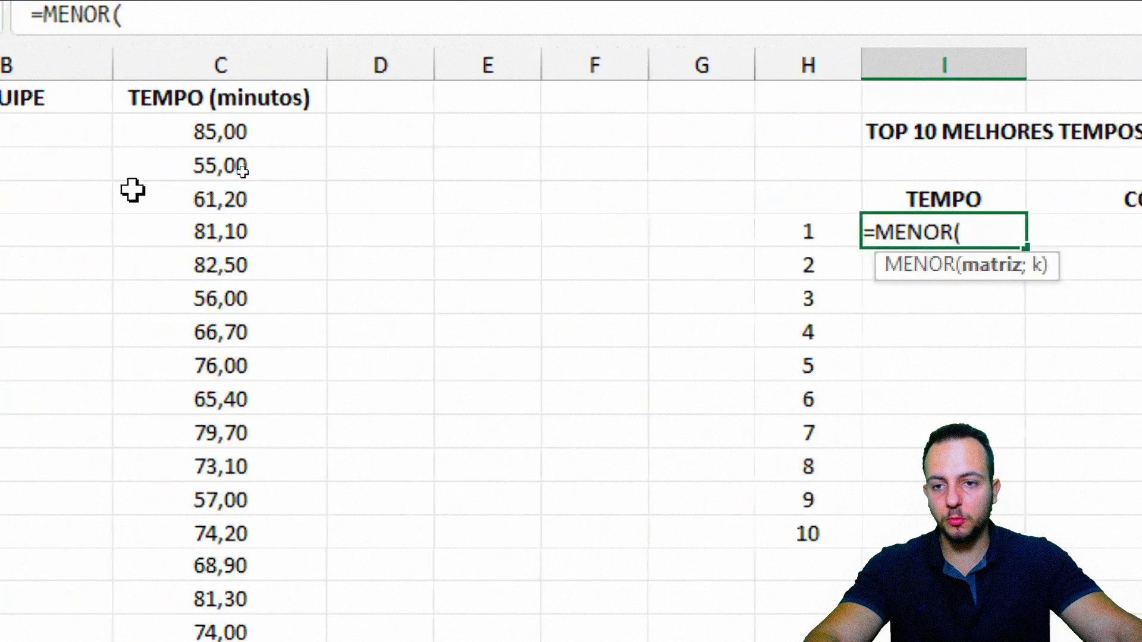
type("C:C")
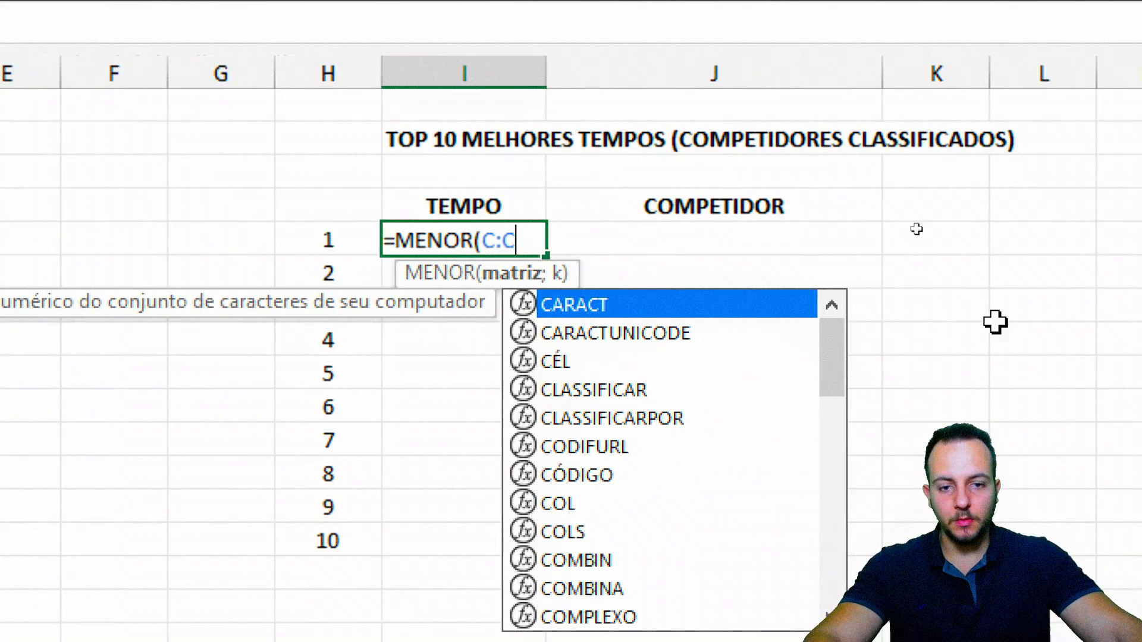
type(";")
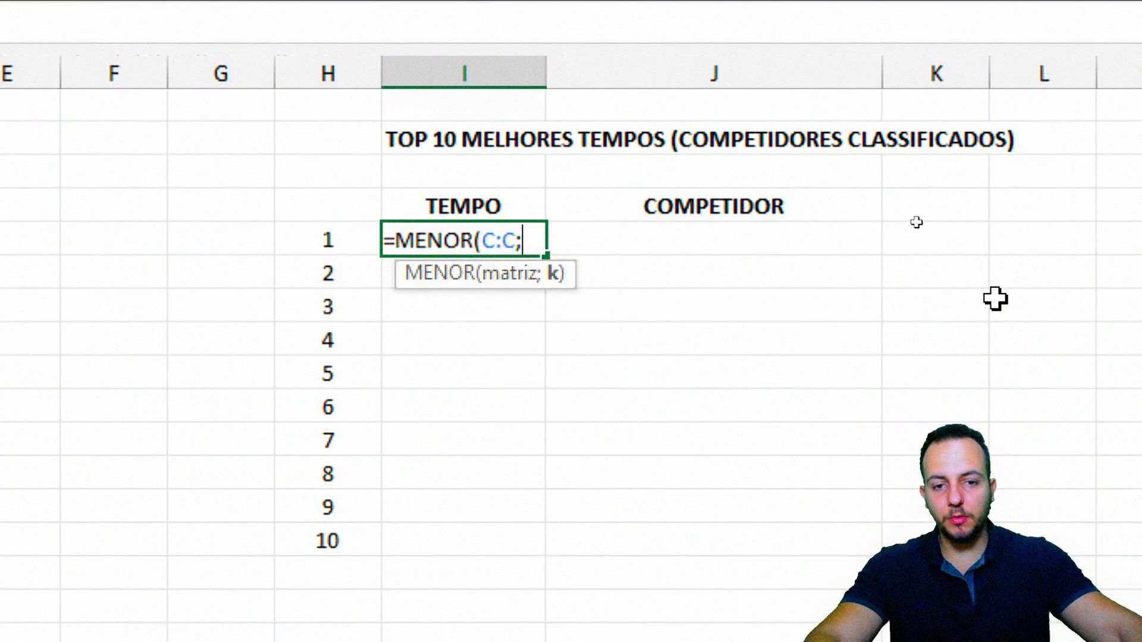
left_click(345, 240)
key("Return")
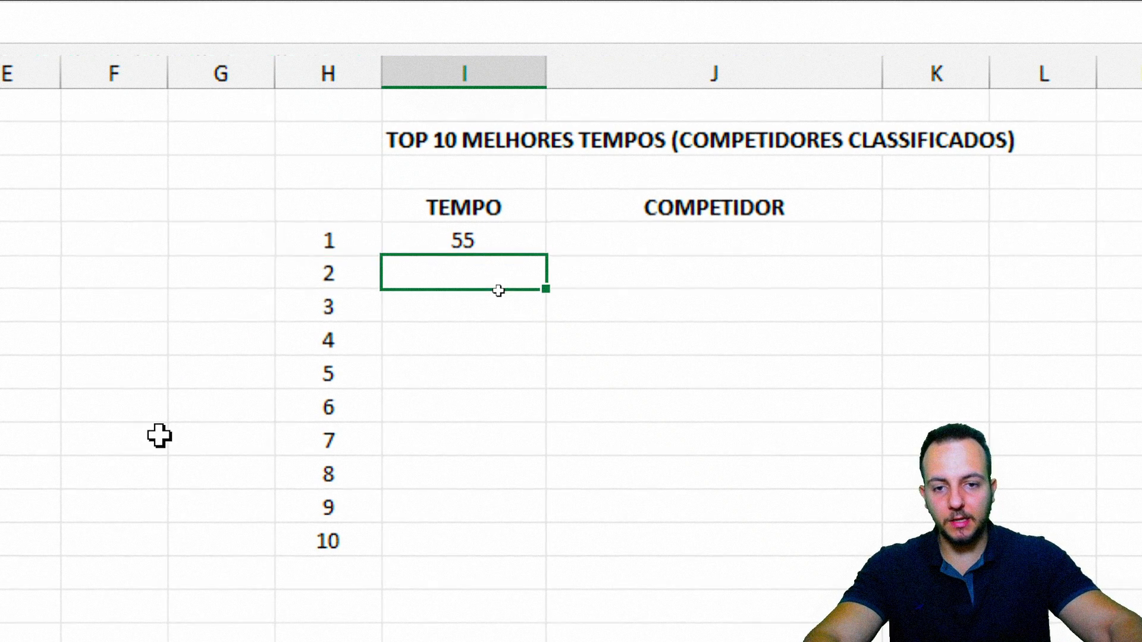
left_click(508, 248)
left_click_drag(545, 255, 543, 553)
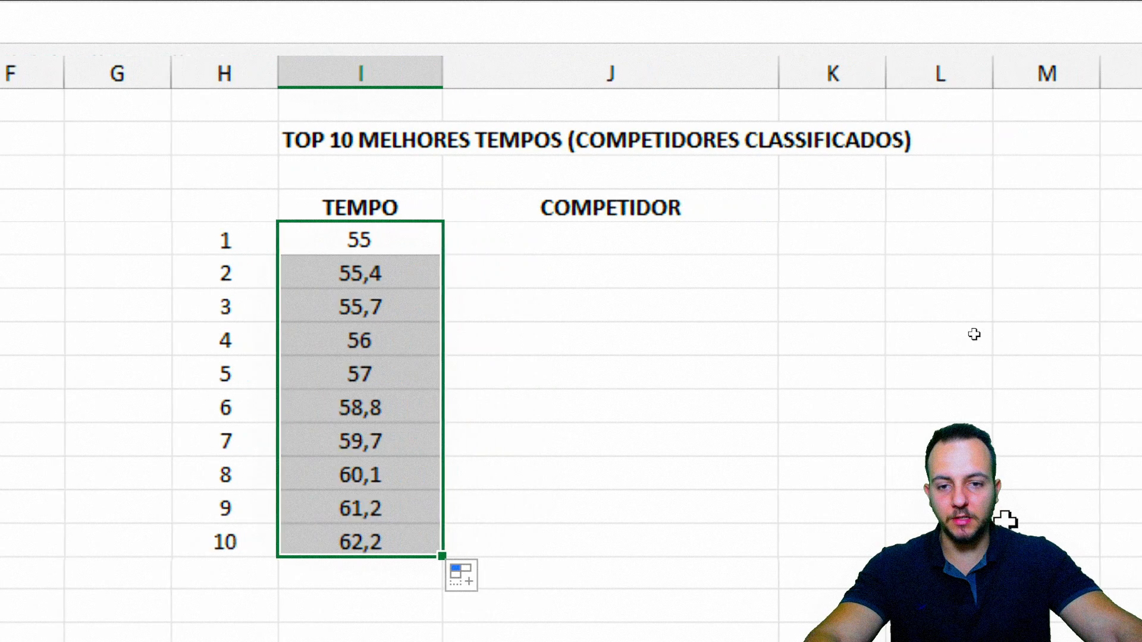
Enter a PROCX formula in J5 looking up I5 in C:C and returning from A:A, and copy it down to J14.
left_click(792, 243)
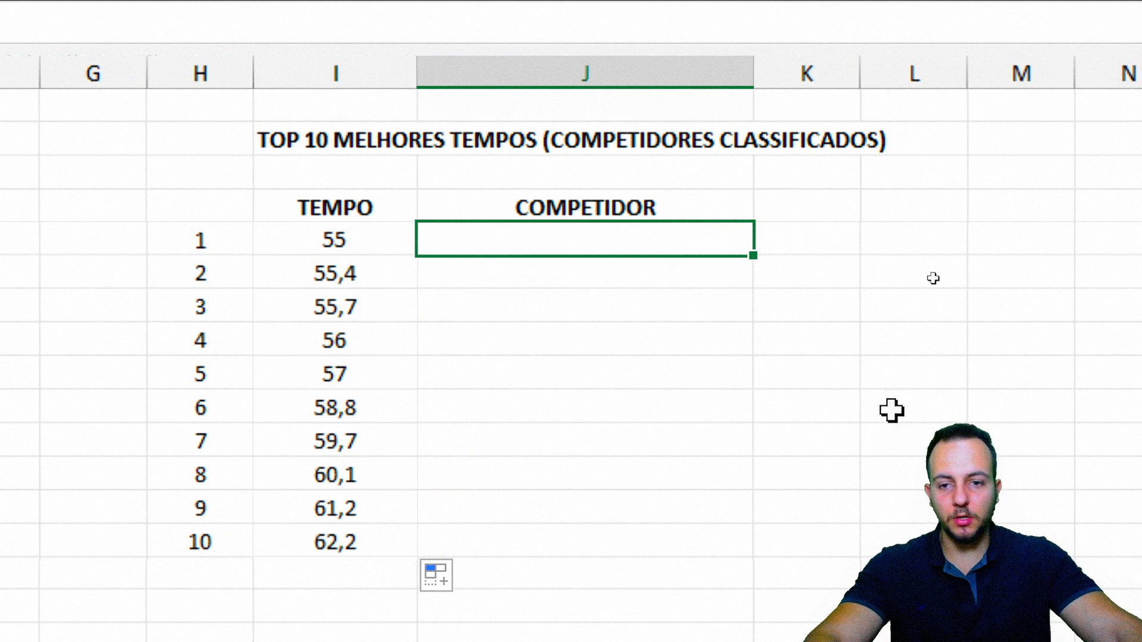
type("=PROCX")
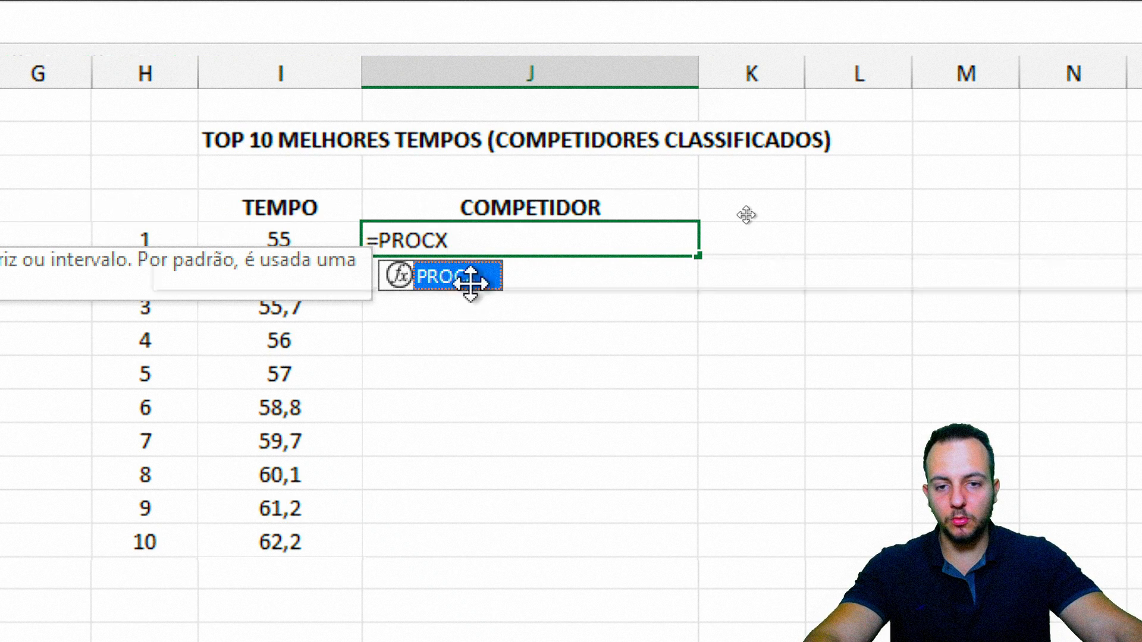
double_click(467, 285)
left_click(297, 229)
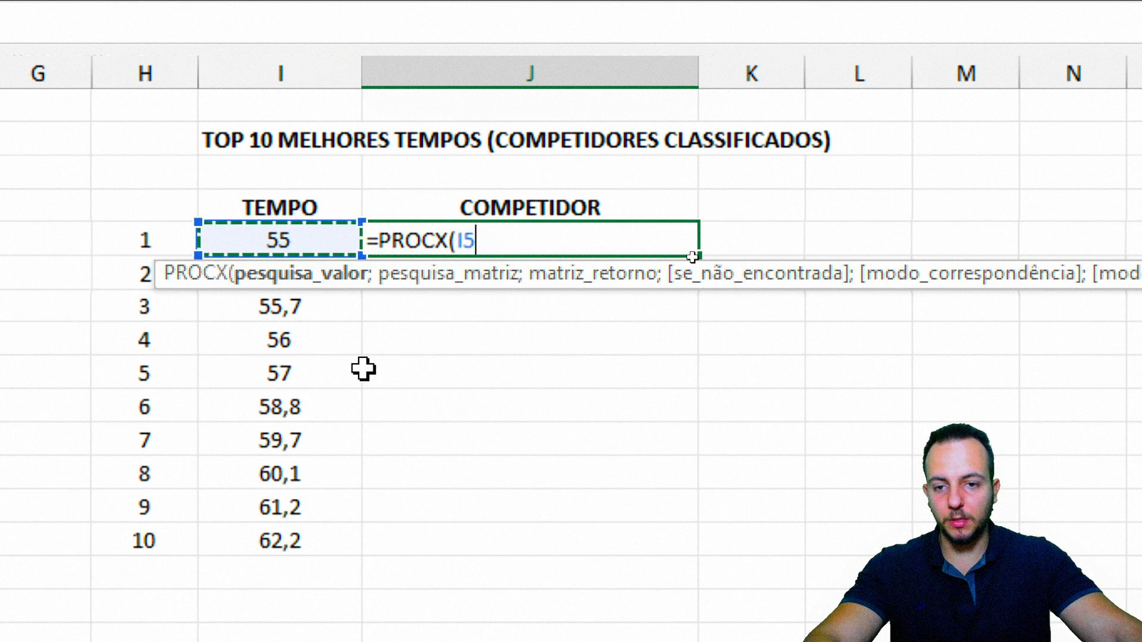
type(";")
scroll(143, 211, "left", 5)
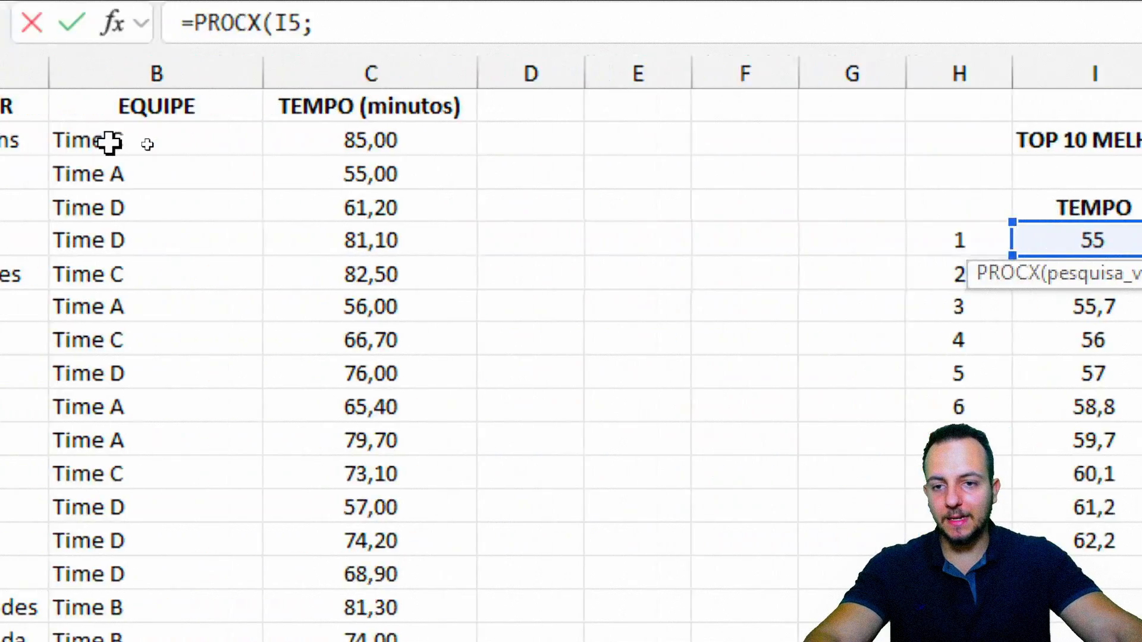
left_click(578, 74)
type(";")
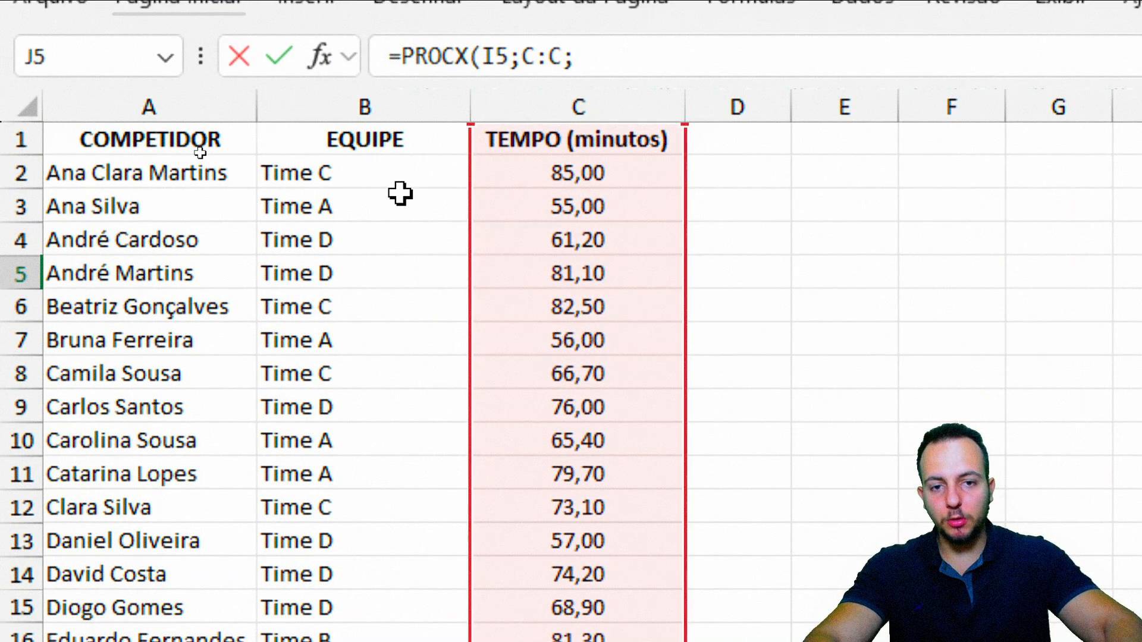
left_click(210, 107)
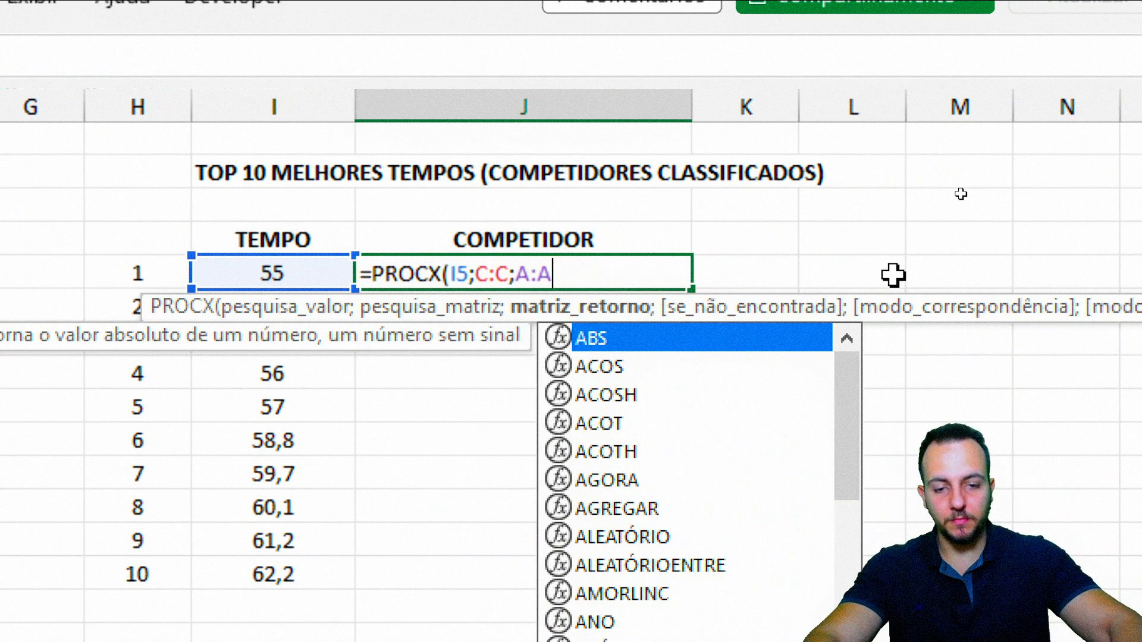
key("Return")
left_click(654, 265)
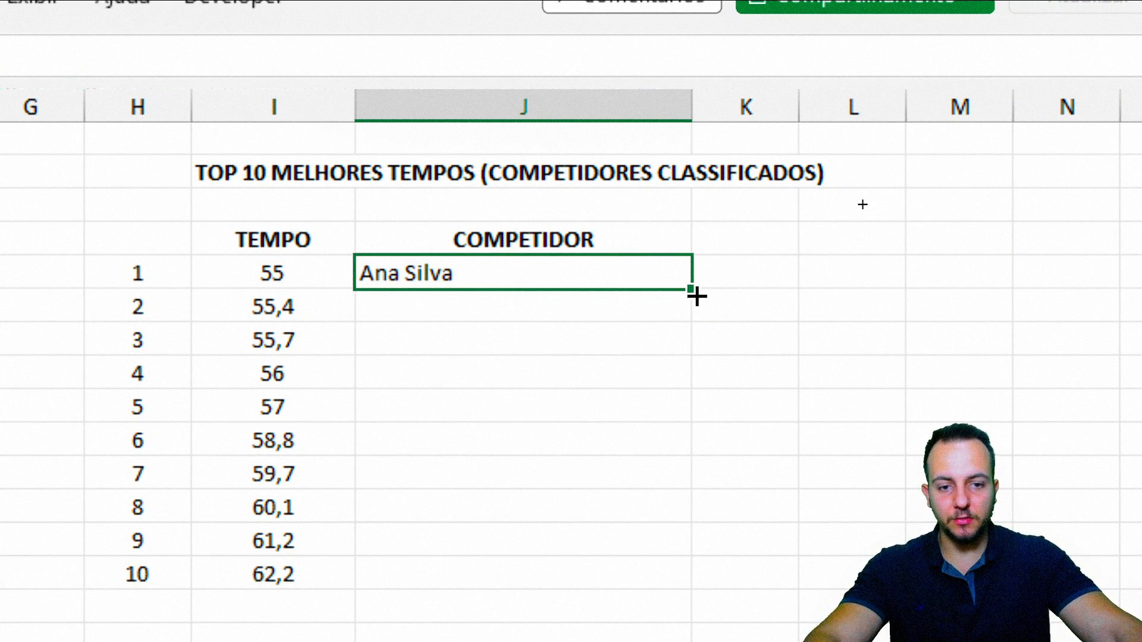
left_click_drag(695, 295, 643, 574)
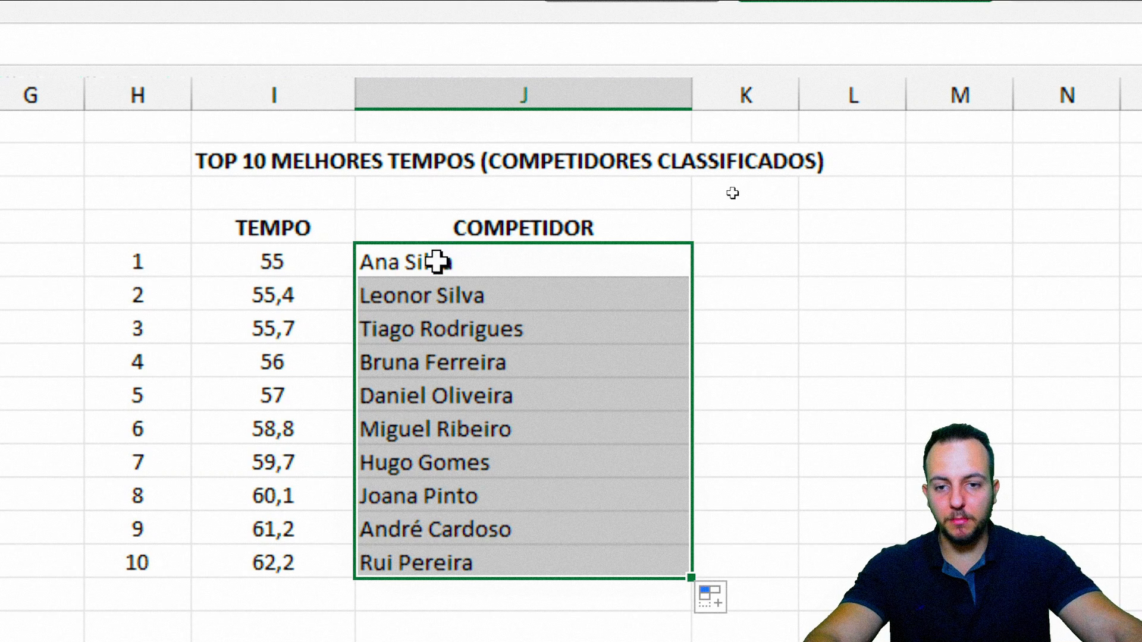
Check the first-ranked time and its competitor in the TOP 10 MELHORES TEMPOS table.
left_click(437, 262)
left_click(184, 261)
left_click(275, 260)
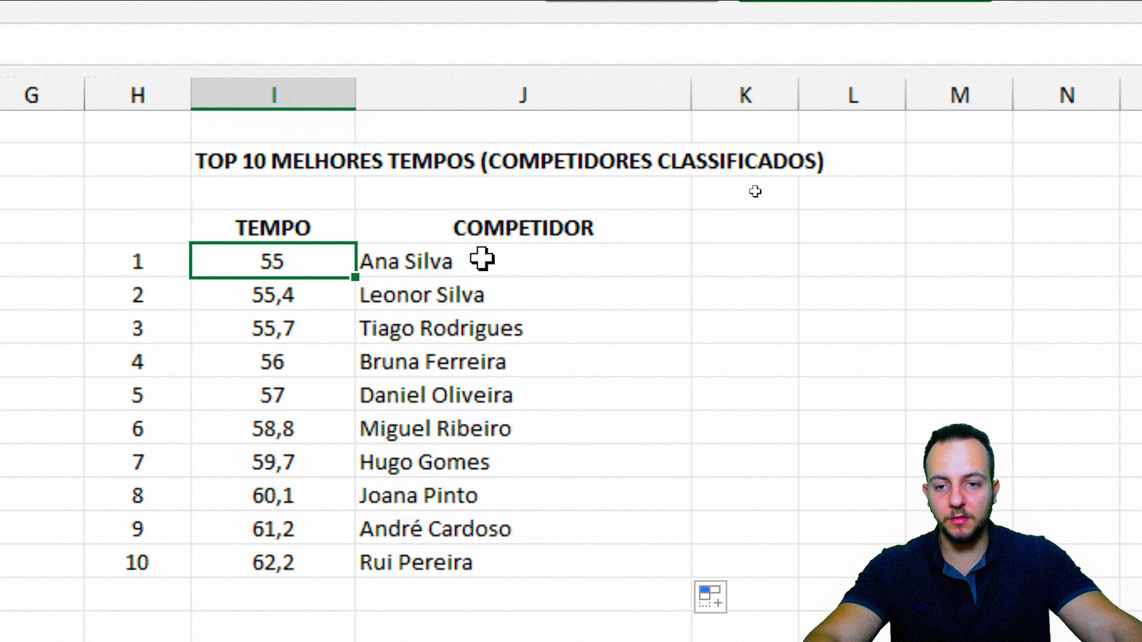
left_click(336, 227)
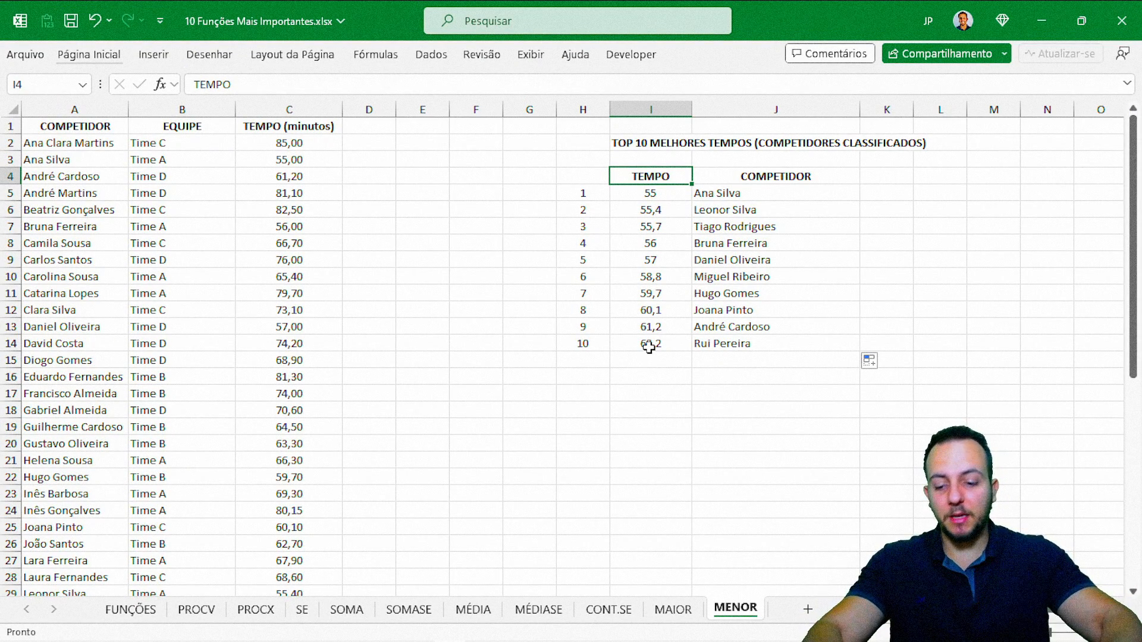
Go back through the function sheets from MENOR to the FUNÇÕES sheet and review the list of ten functions.
key("ctrl+Page_Up")
key("ctrl+Page_Up")
key("ctrl+Page_Up")
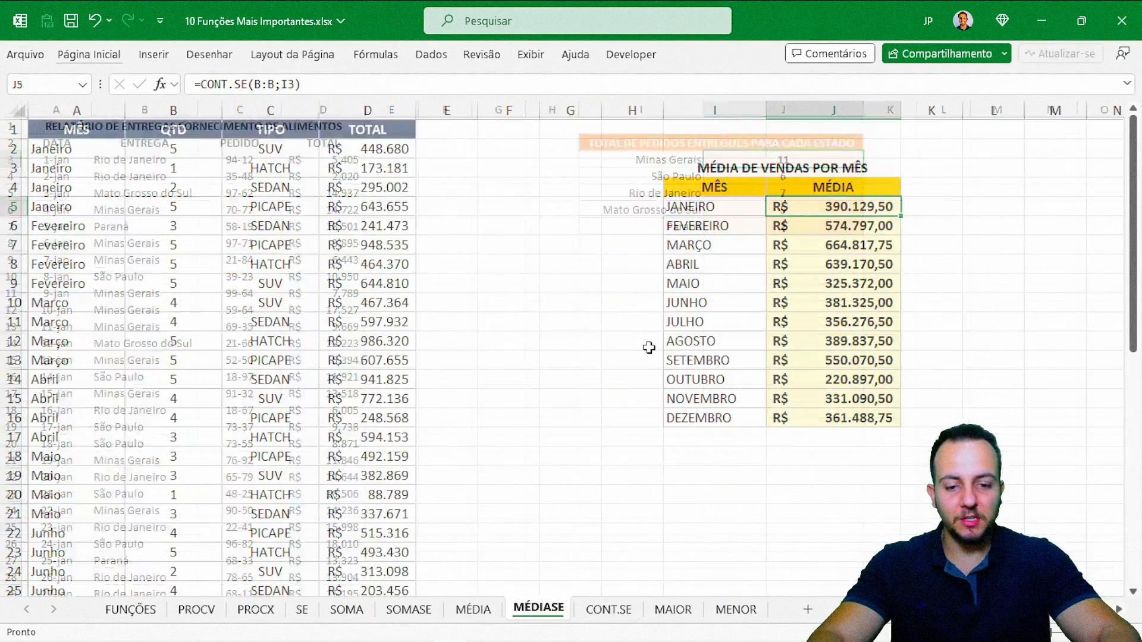
key("ctrl+Page_Up")
key("ctrl+Page_Up")
key("ctrl+Page_Up")
key("ctrl+Page_Up")
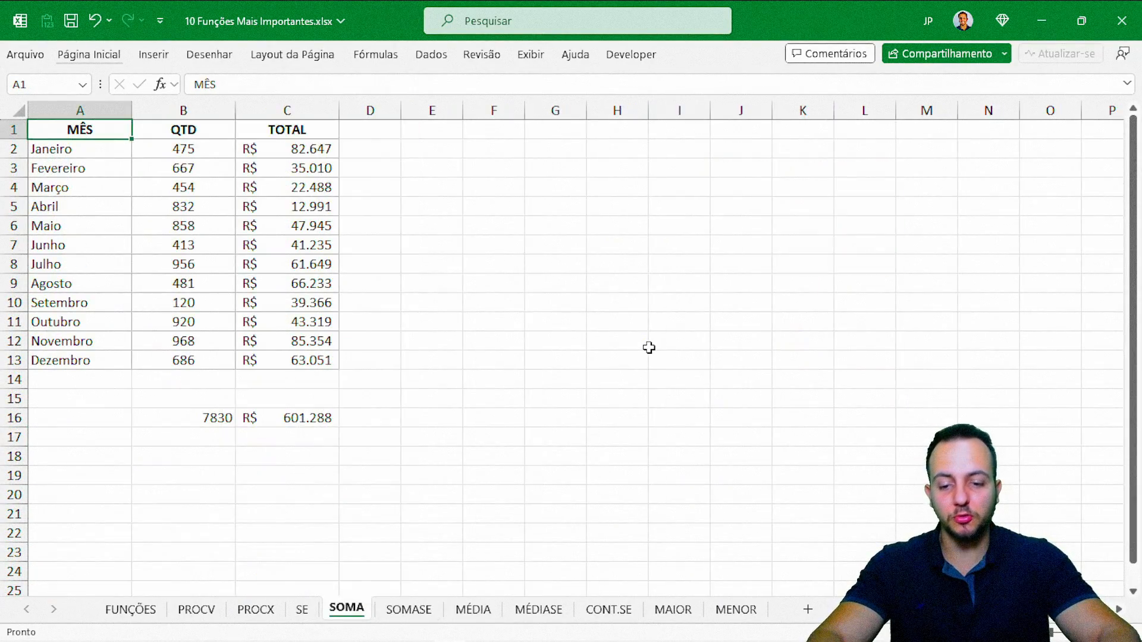
key("ctrl+Page_Up")
key("ctrl+Page_Up")
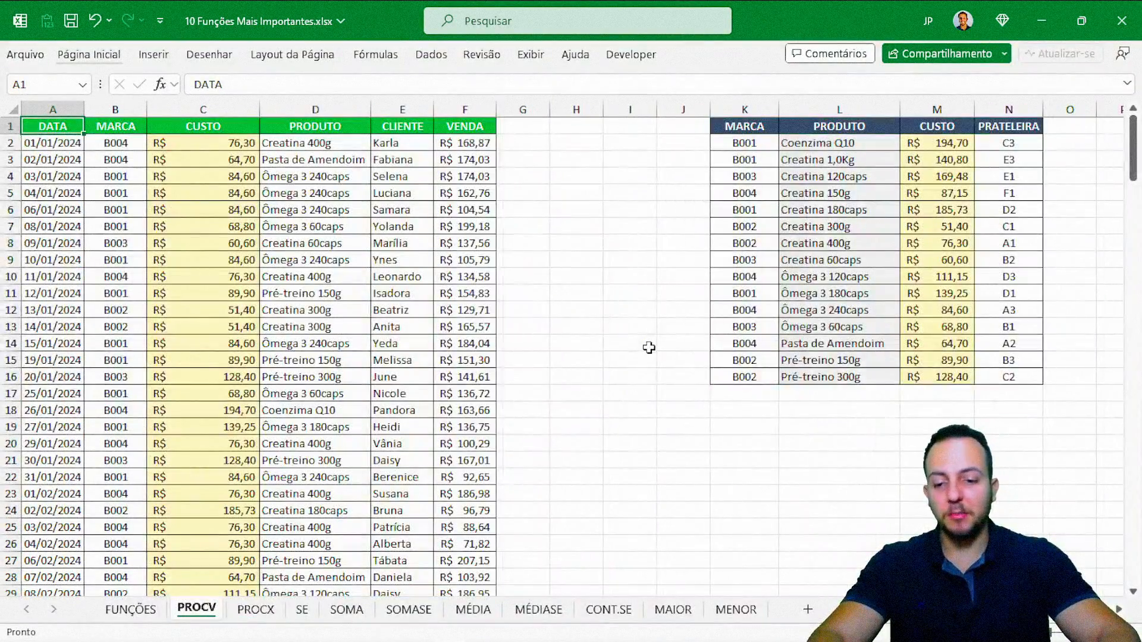
key("ctrl+Page_Up")
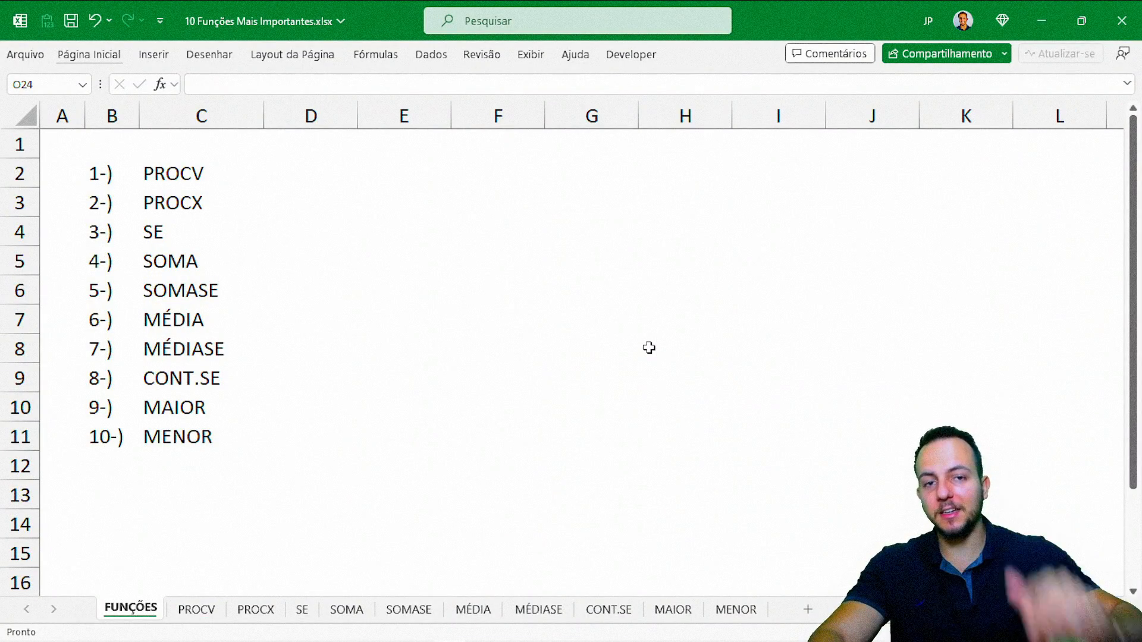
Review the finished examples sheet by sheet from PROCV forward to MENOR.
key("ctrl+Page_Down")
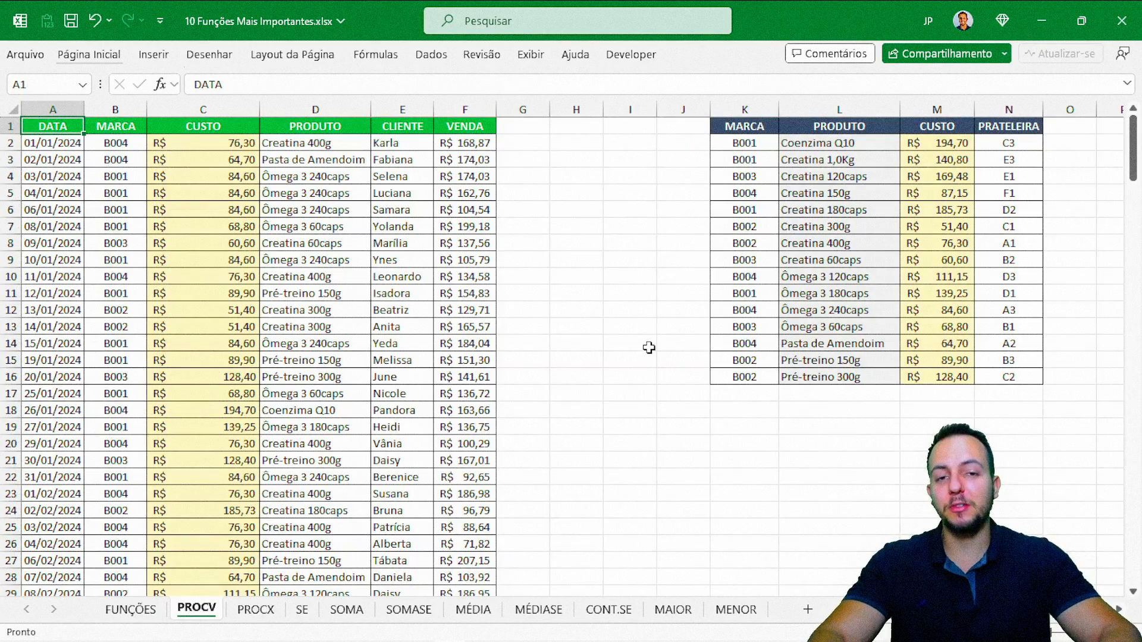
key("ctrl+Page_Down")
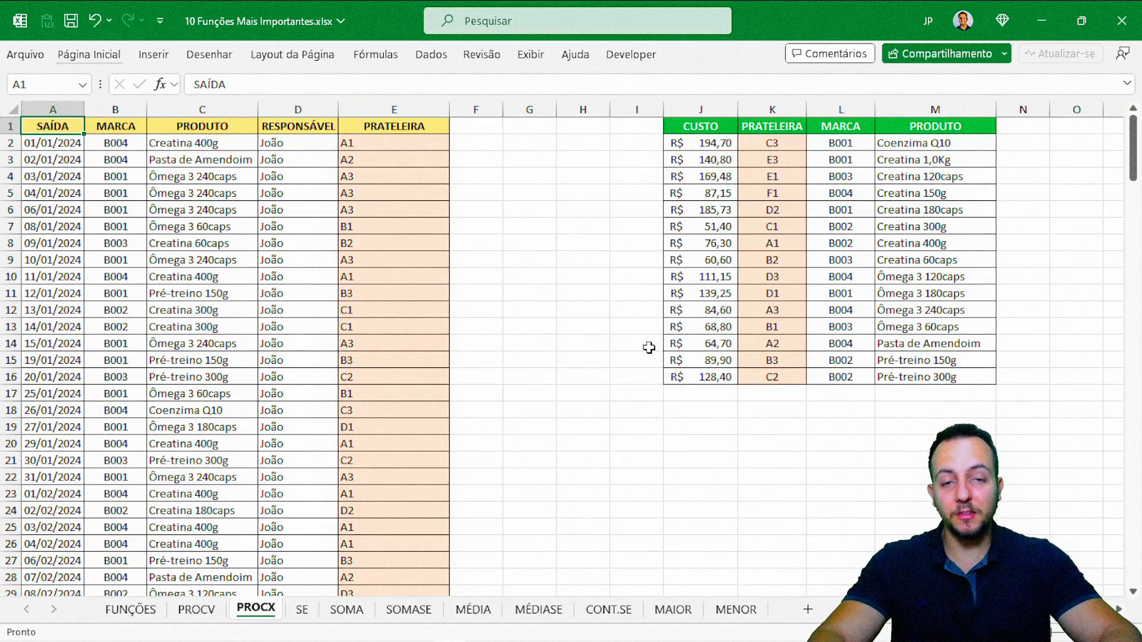
key("ctrl+Page_Down")
key("ctrl+Page_Down")
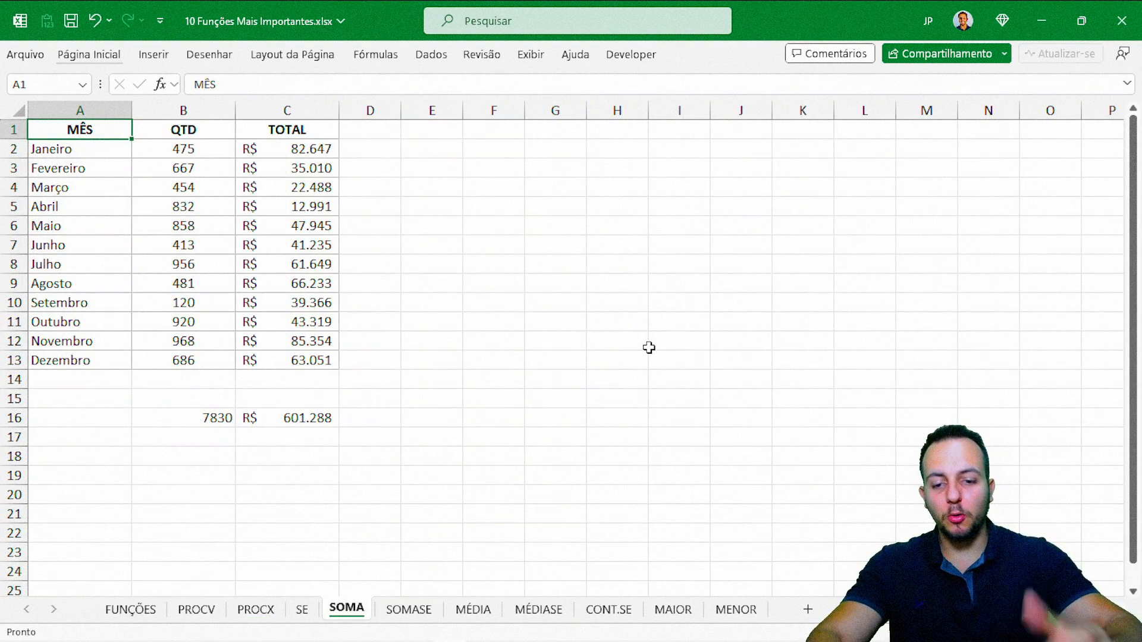
key("ctrl+Page_Down")
key("ctrl+Page_Down")
key("ctrl+Page_Down")
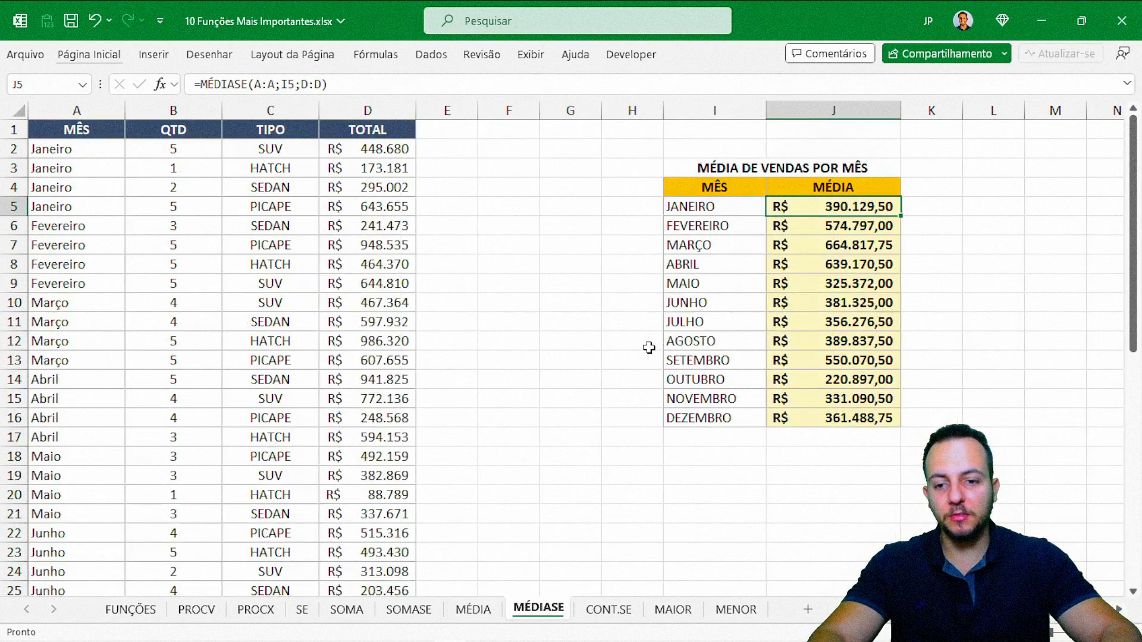
key("ctrl+Page_Down")
key("ctrl+Page_Down")
key("ctrl+Page_Down")
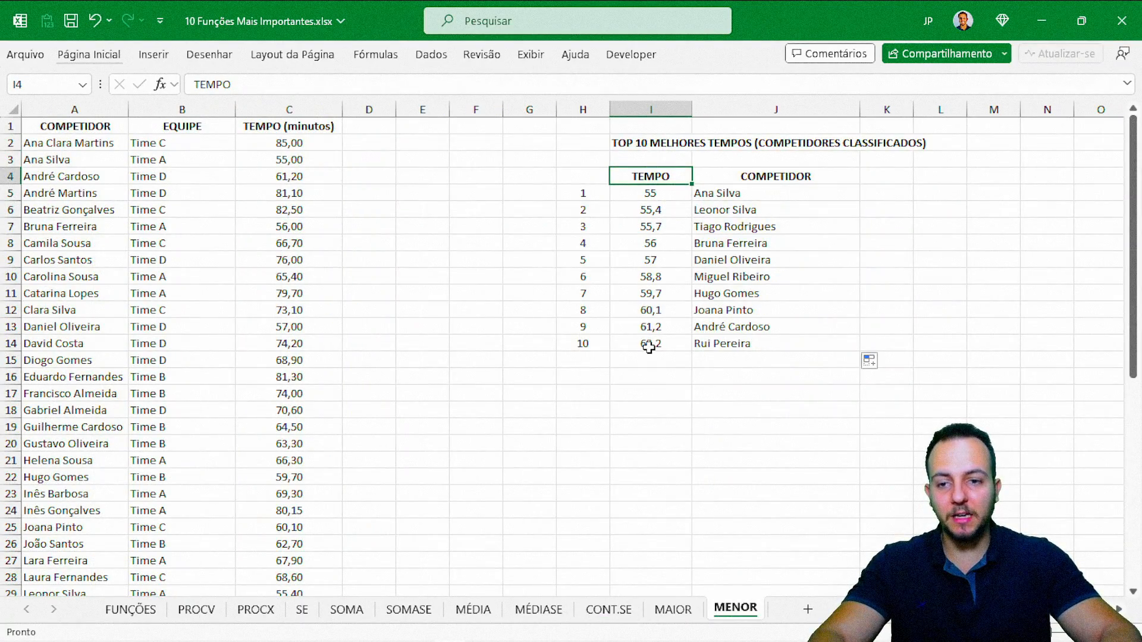
Page back through the example sheets from MENOR to the PROCV sheet.
key("ctrl+Page_Up")
key("ctrl+Page_Up")
key("ctrl+Page_Up")
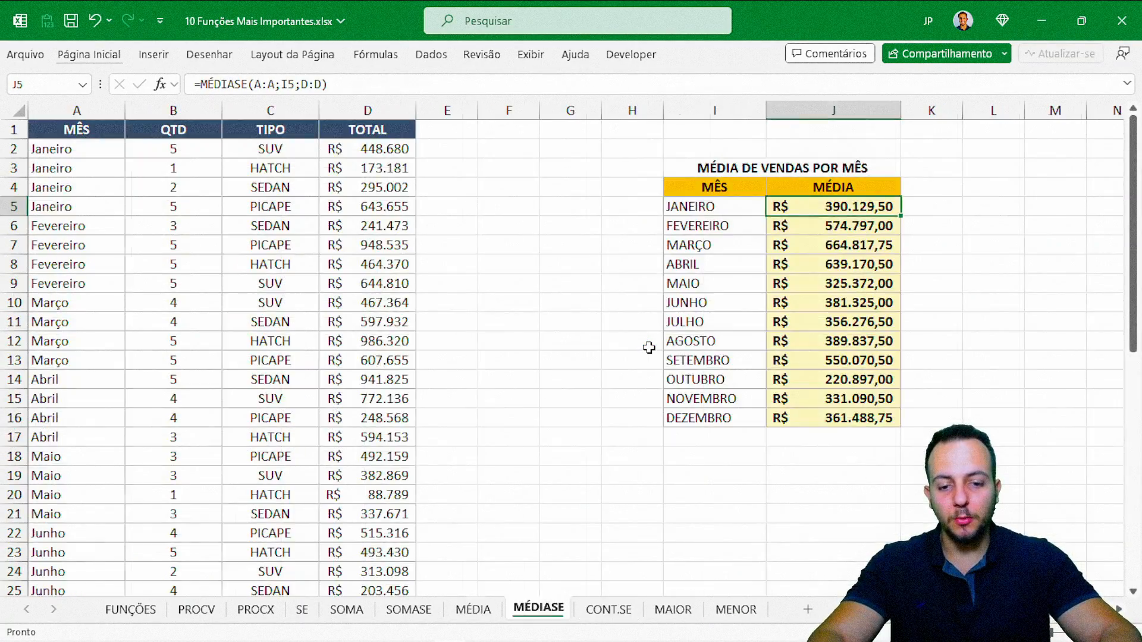
key("ctrl+Page_Up")
key("ctrl+Page_Up")
key("ctrl+Page_Up")
key("ctrl+Page_Up")
key("ctrl+Page_Up")
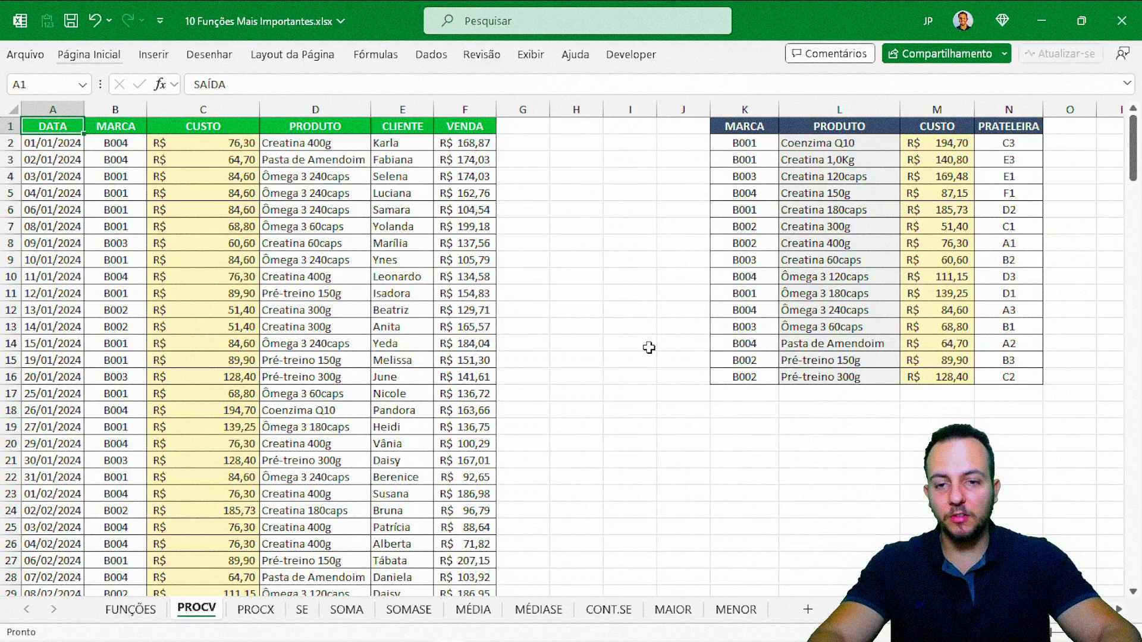